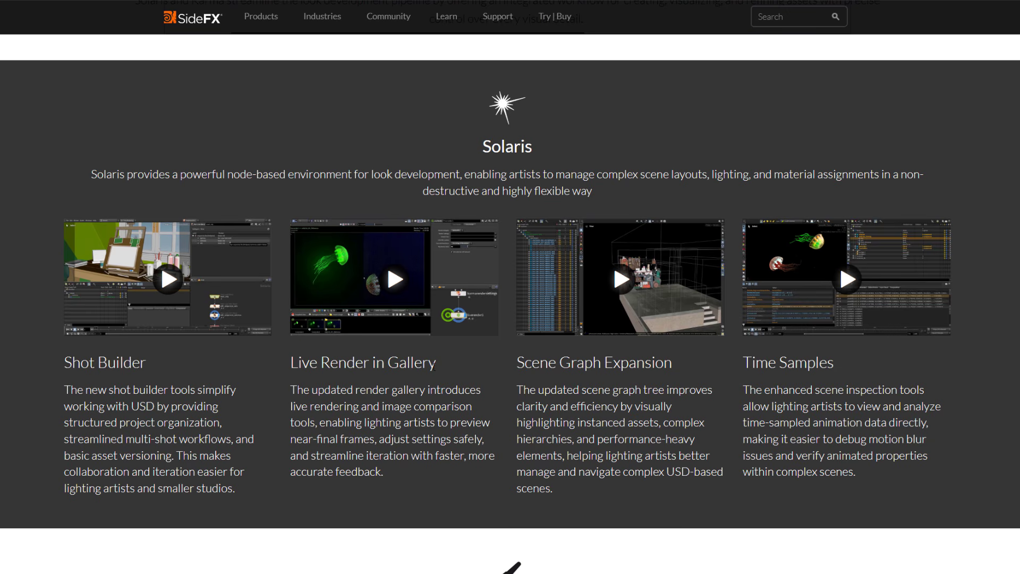
Step: Examine the Materials section of the SideFX page, highlighting the Stencil Maps heading and the Primvar Texturing description
scroll(433, 366, down, 7)
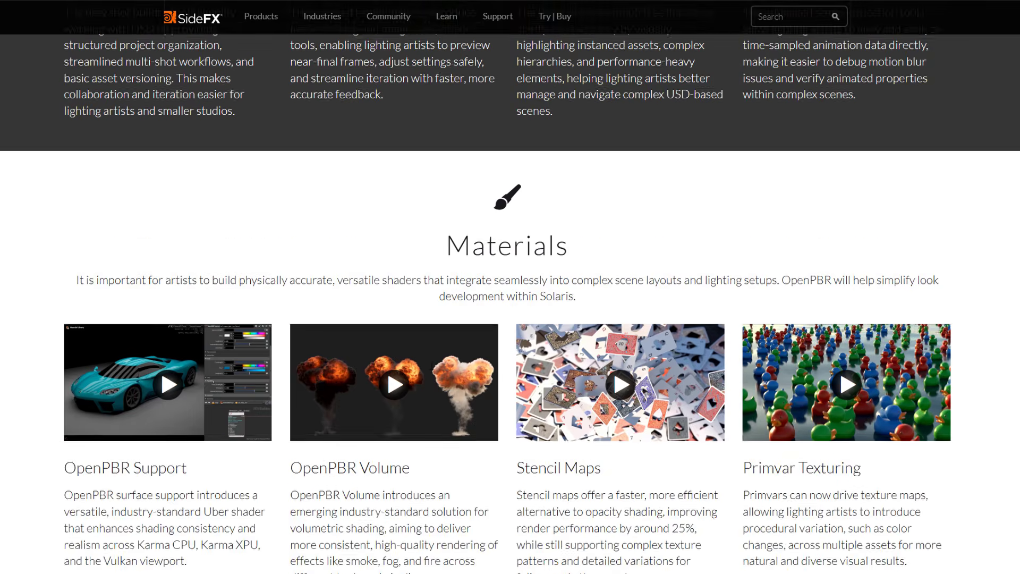
scroll(535, 329, down, 3)
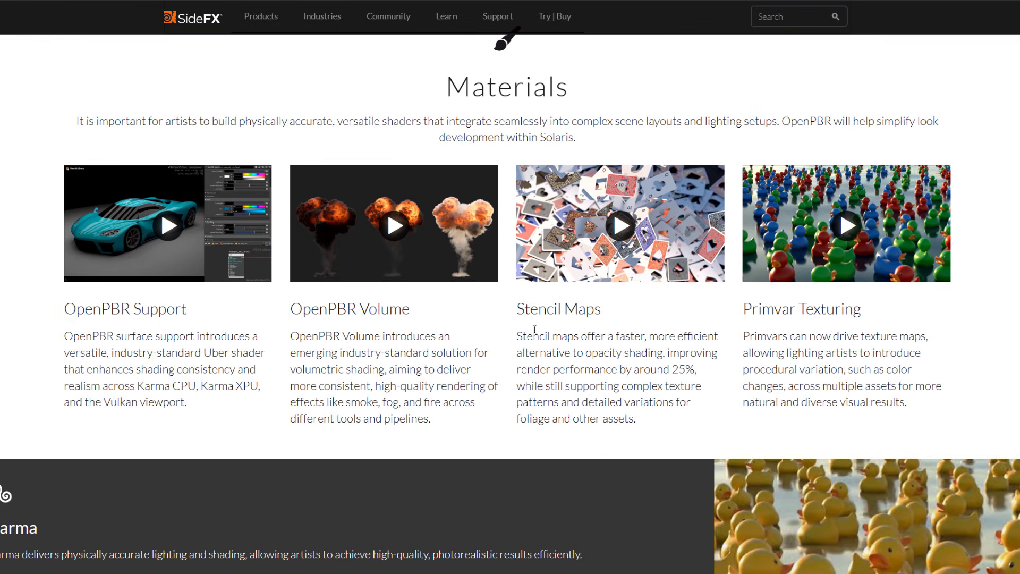
drag(518, 309, 615, 318)
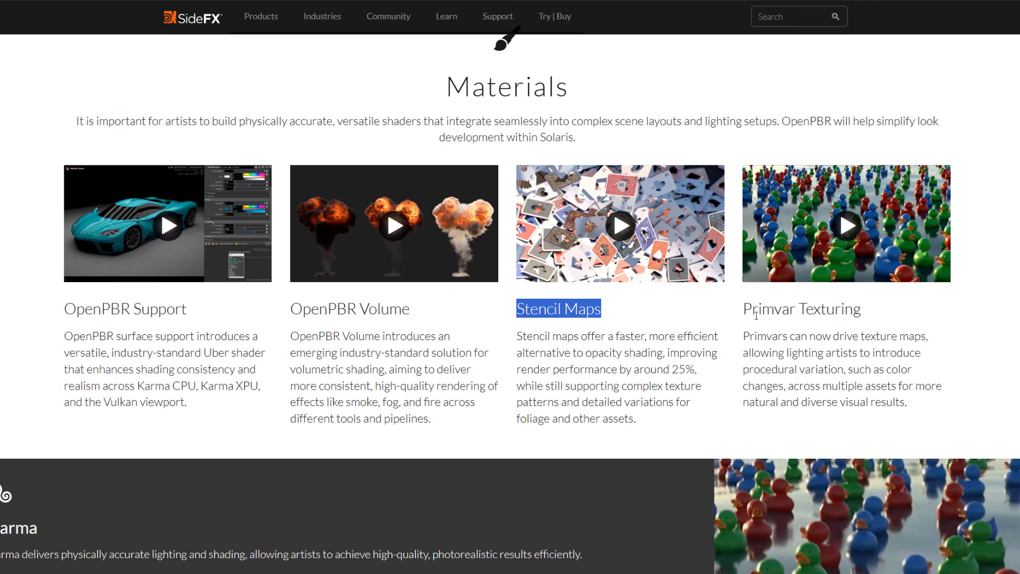
drag(756, 315, 897, 322)
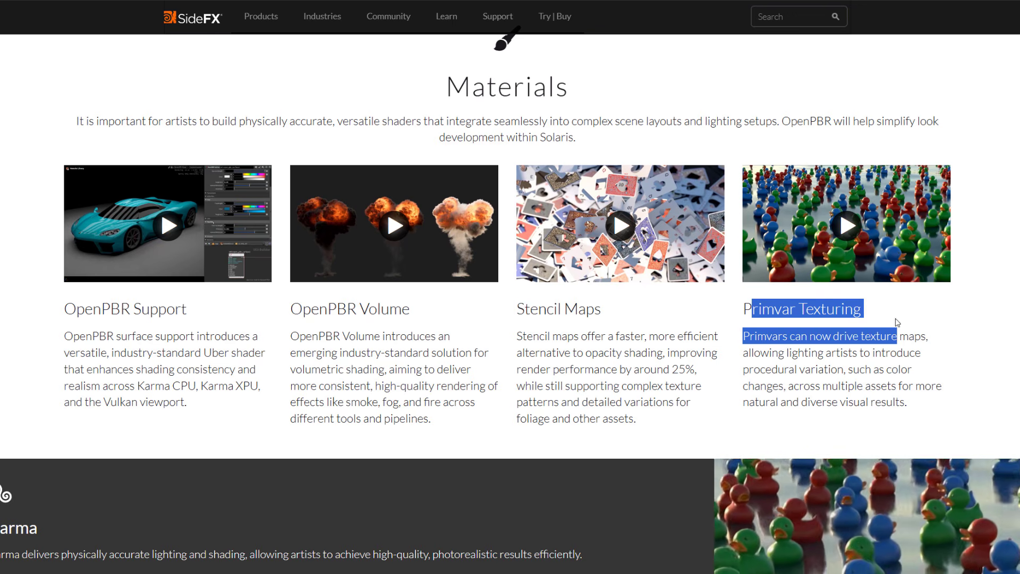
click(922, 404)
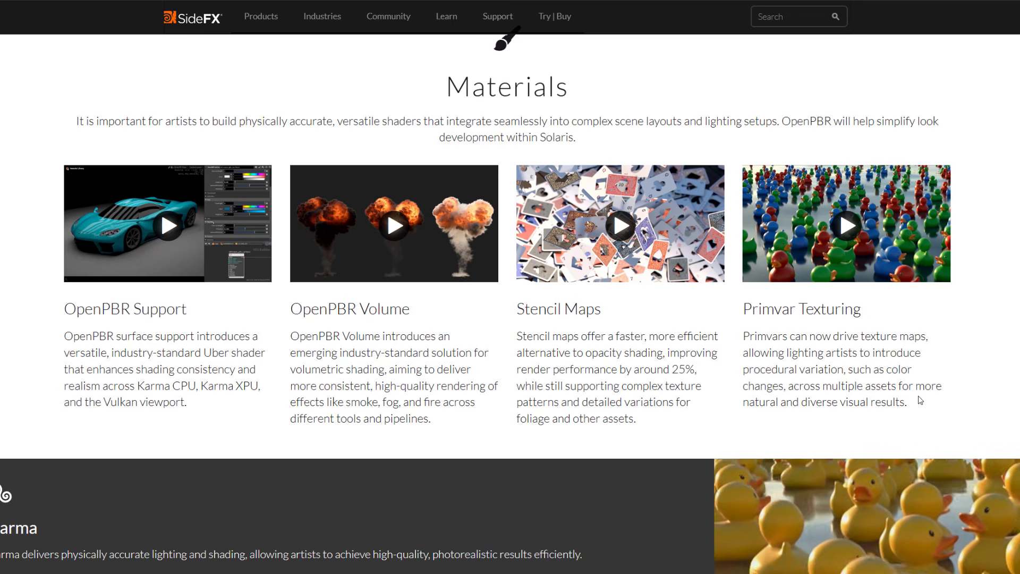
drag(910, 403, 760, 327)
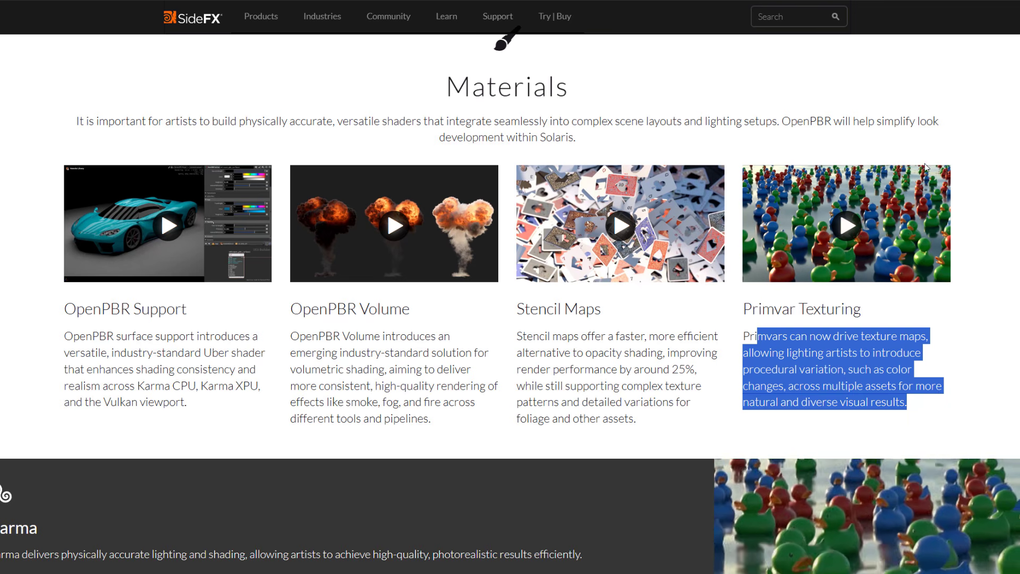
scroll(829, 368, down, 3)
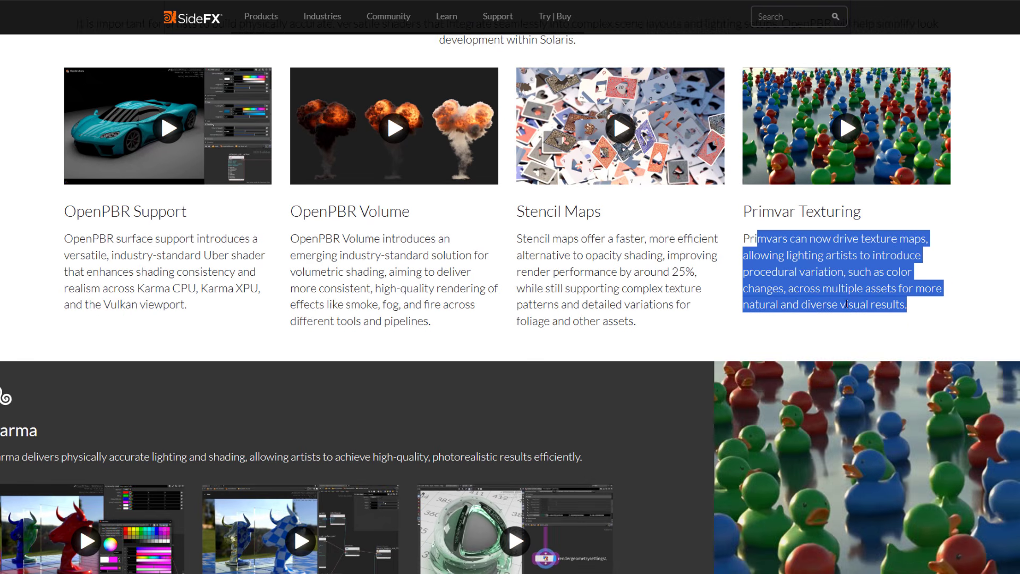
scroll(829, 301, down, 2)
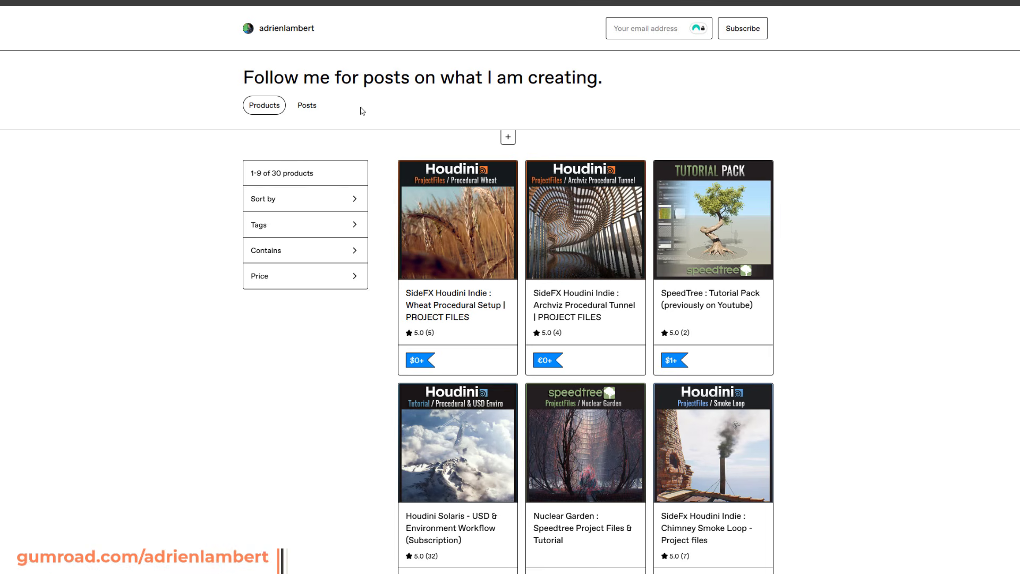
Step: On the Gumroad profile, show the posts and open the August 31, 2025 newsletter about Houdini 21
click(317, 106)
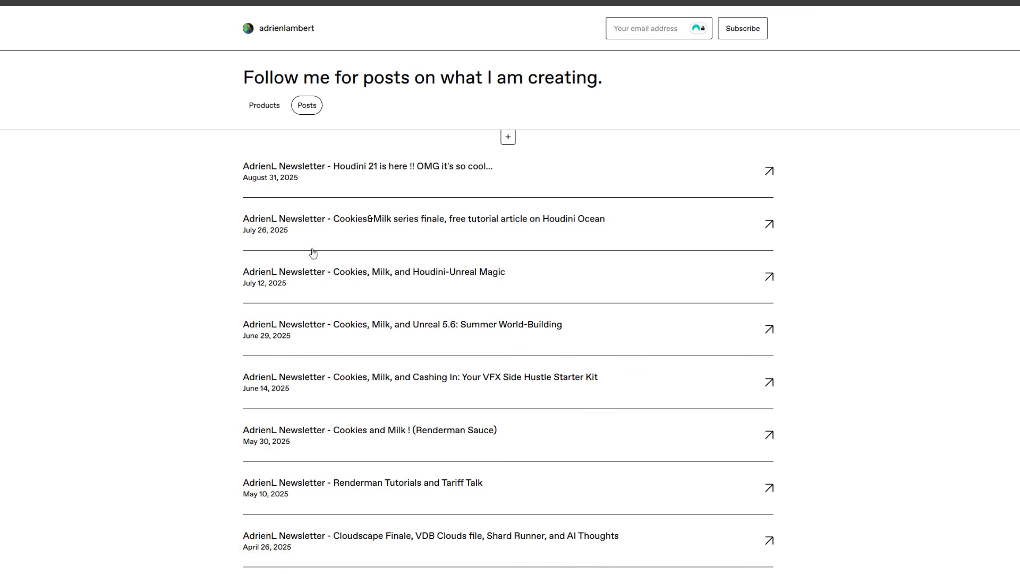
scroll(219, 326, down, 1)
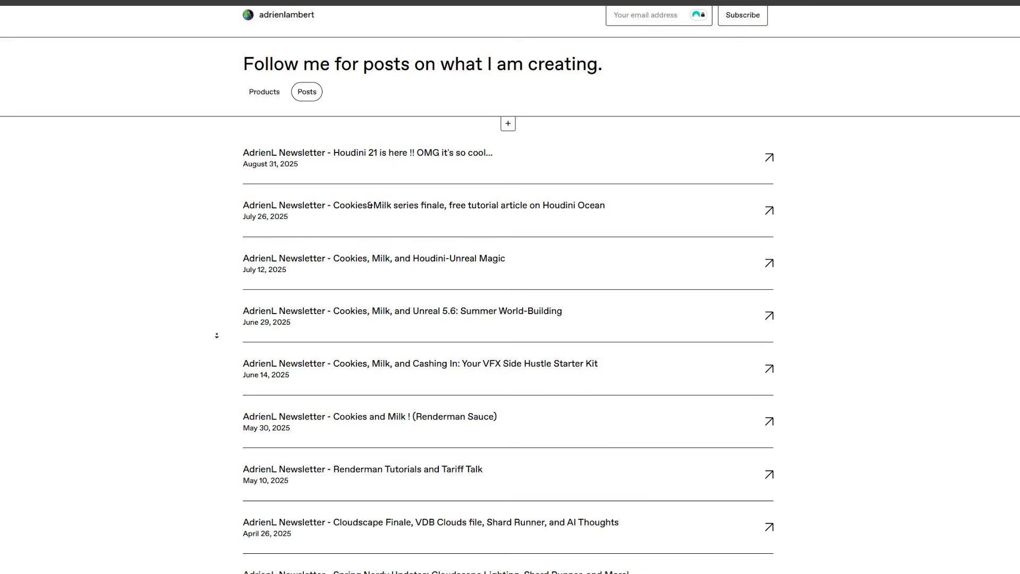
scroll(349, 198, up, 1)
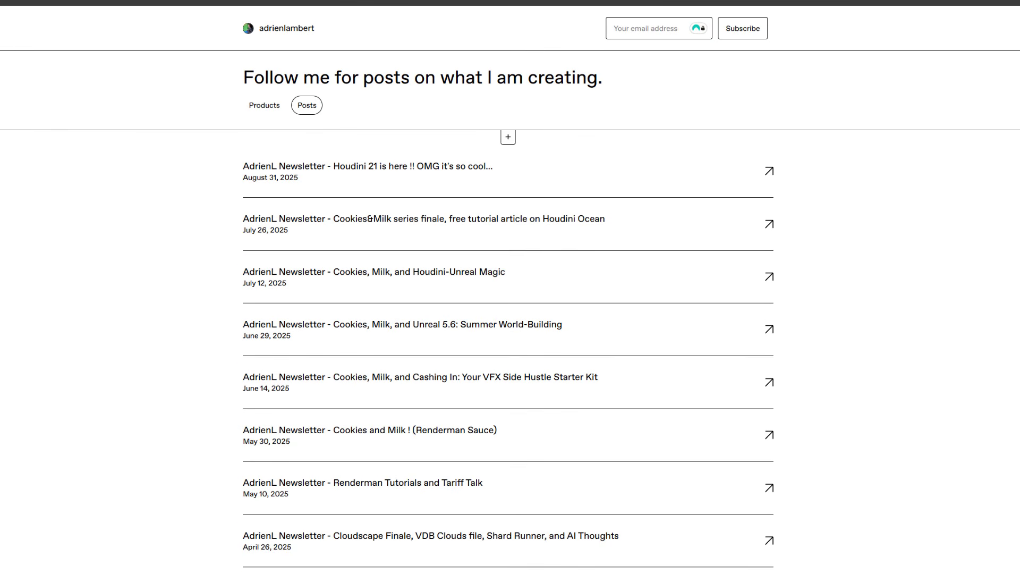
click(439, 166)
Step: Read through the Houdini 21 newsletter, covering the keynote, terrain tools, Texture Baker, geometry light, string primvars, Karma and Solaris features
scroll(615, 262, down, 3)
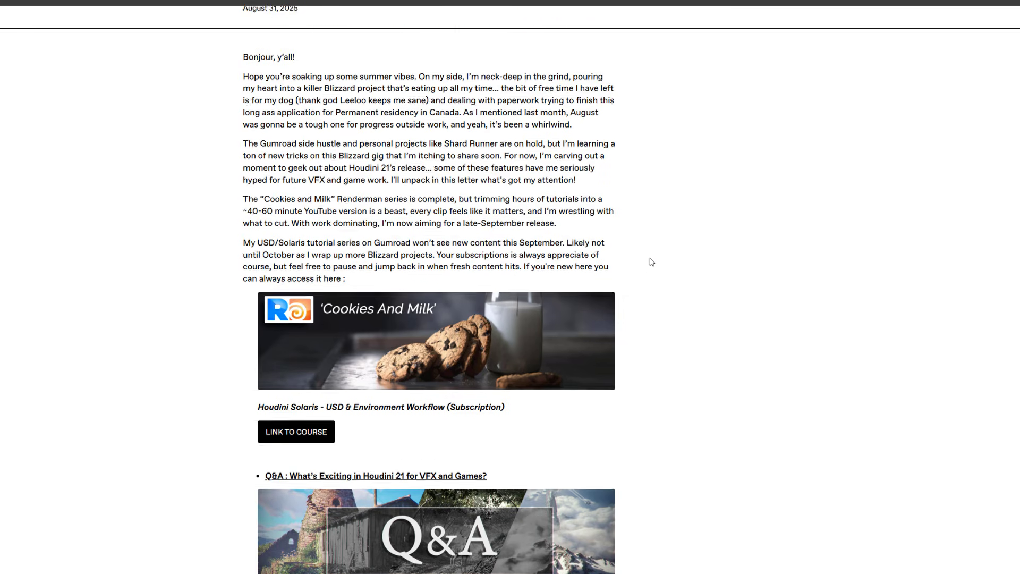
scroll(651, 262, down, 1)
scroll(653, 261, down, 1)
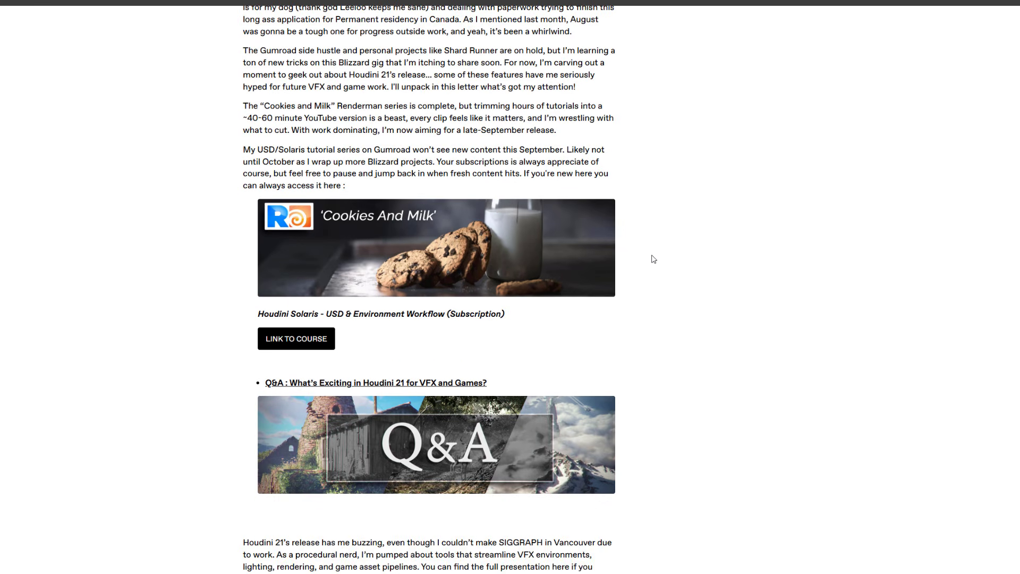
scroll(653, 259, down, 3)
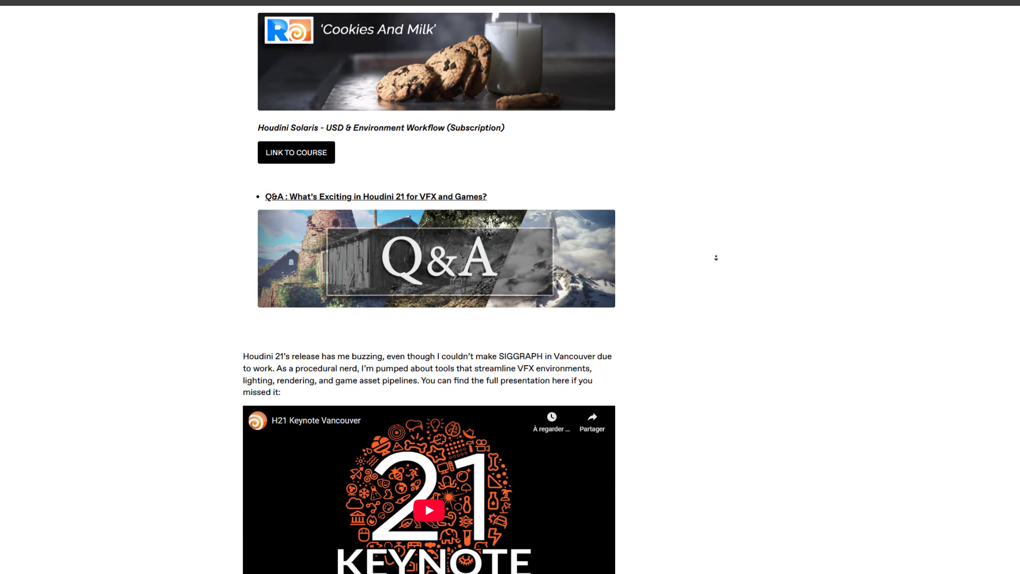
scroll(706, 263, down, 2)
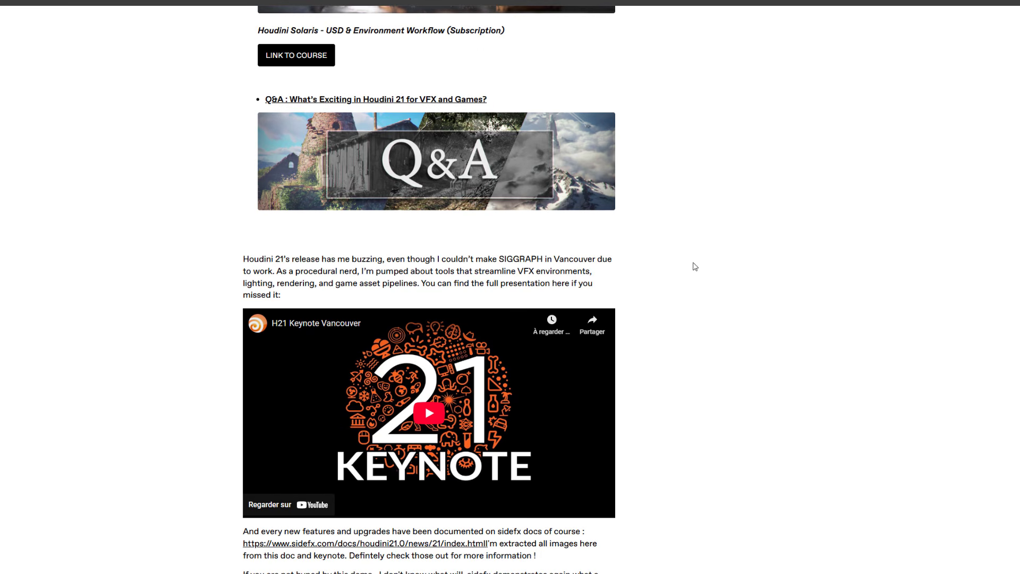
middle_click(719, 238)
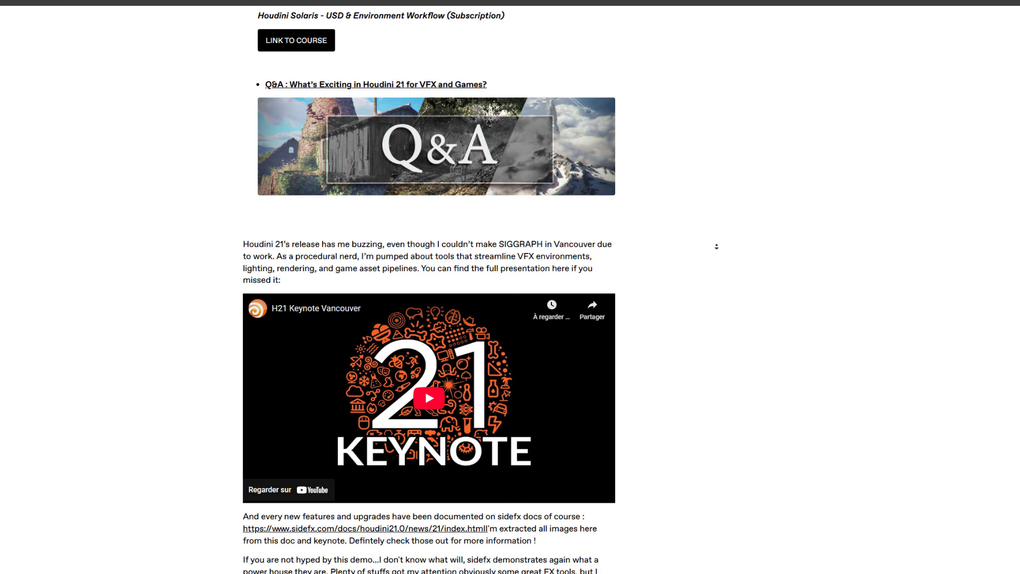
scroll(715, 244, down, 10)
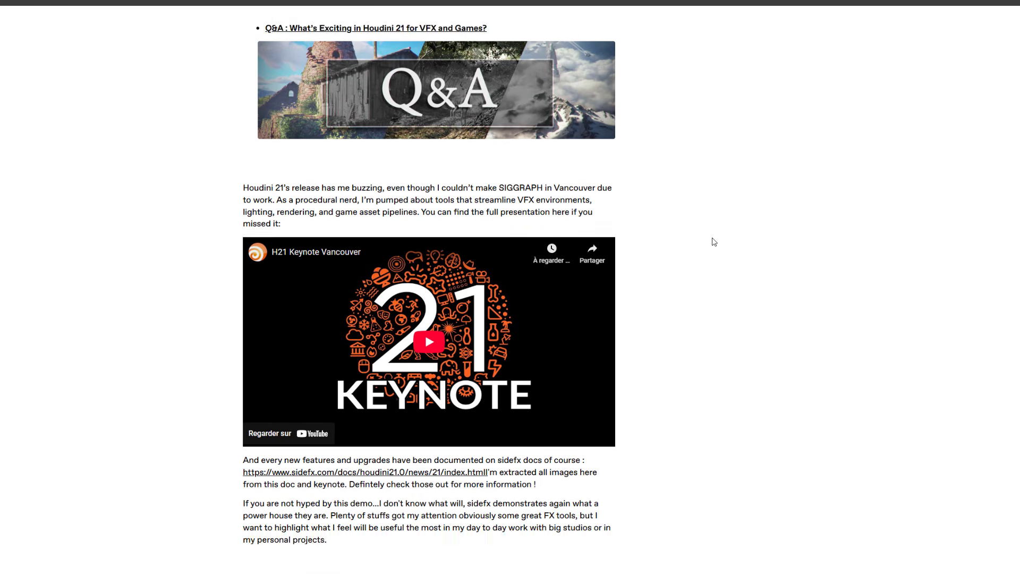
scroll(713, 237, down, 7)
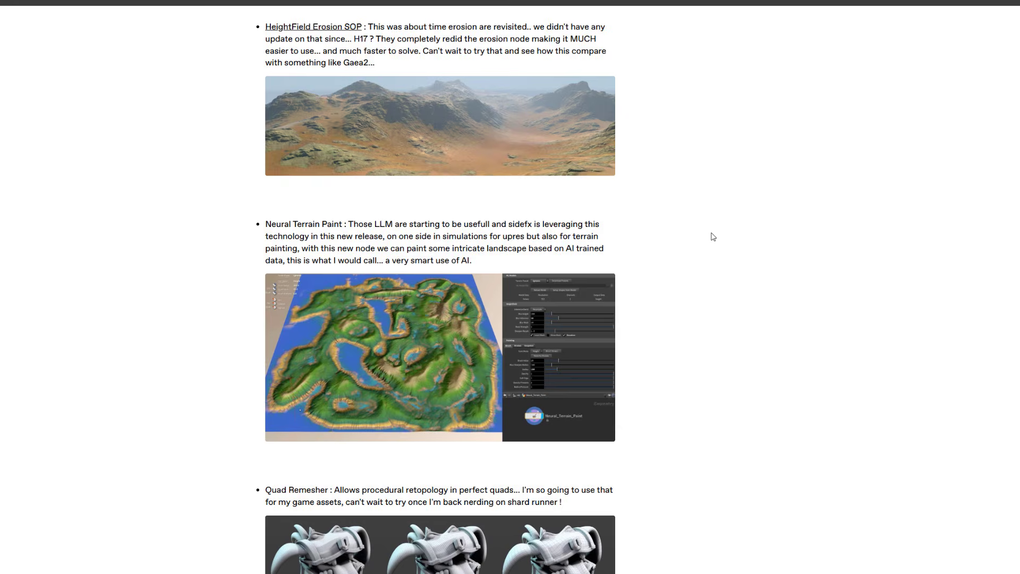
scroll(713, 237, down, 5)
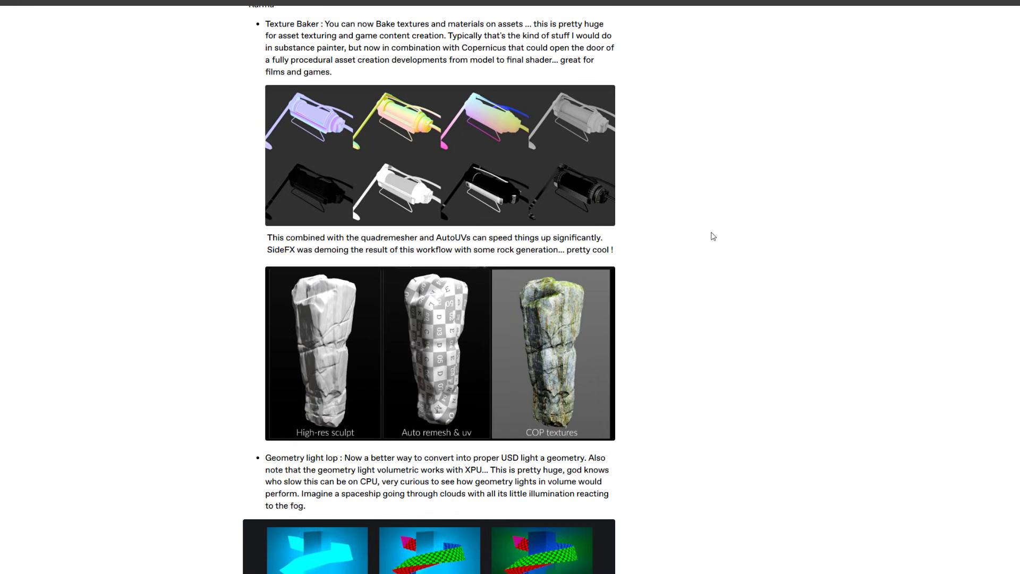
scroll(713, 237, down, 4)
scroll(712, 232, down, 7)
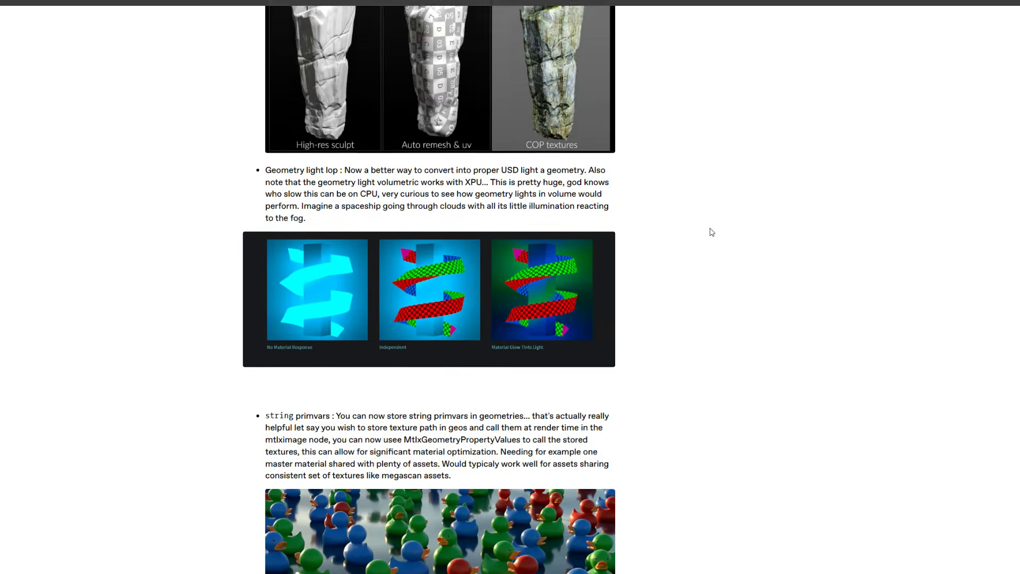
scroll(712, 232, down, 8)
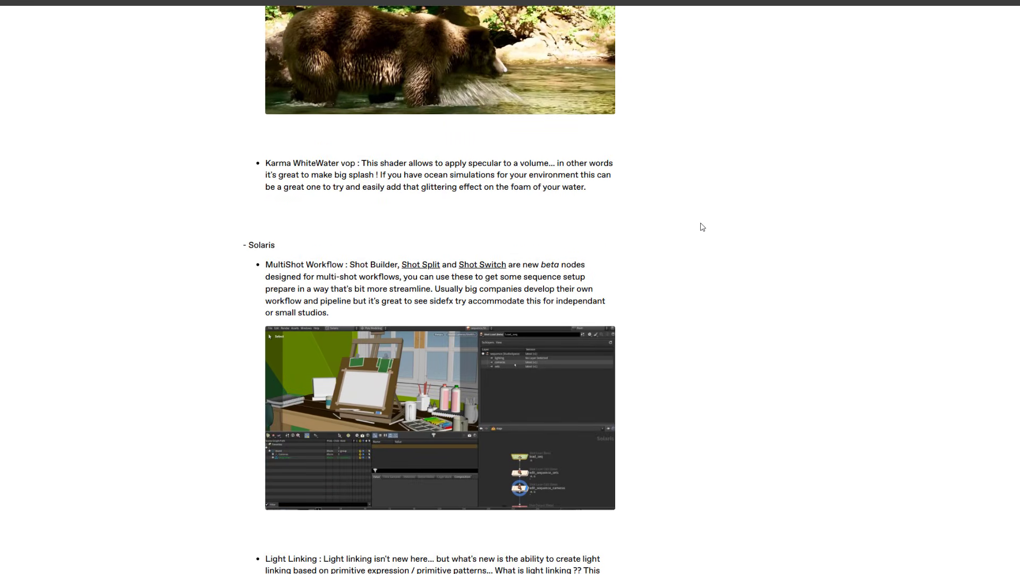
scroll(710, 229, down, 10)
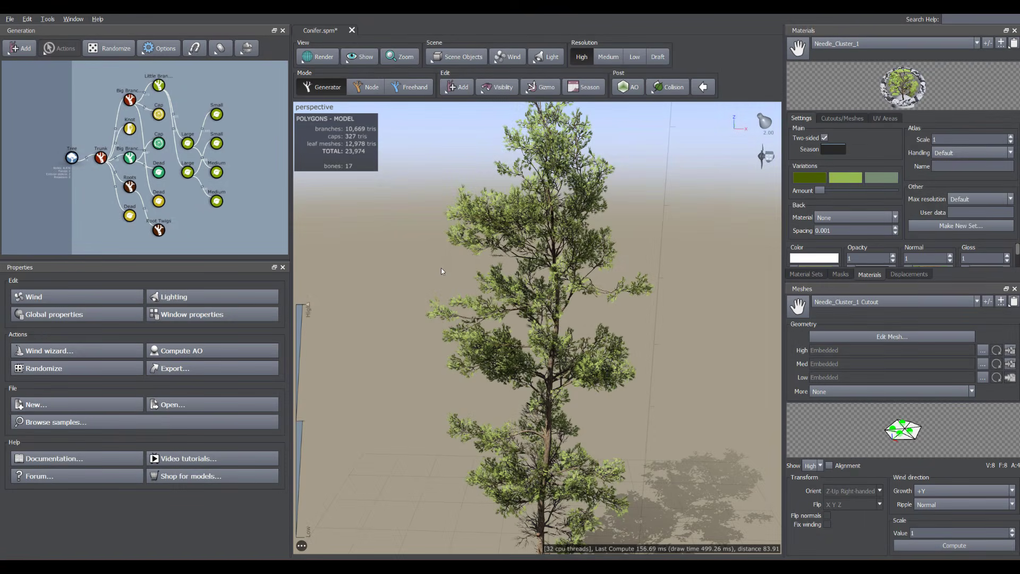
Step: In SpeedTree, select the Large leaf generator that uses Needle_Cluster_2 on the conifer and inspect its needle clusters up close
scroll(441, 271, down, 3)
scroll(441, 271, up, 8)
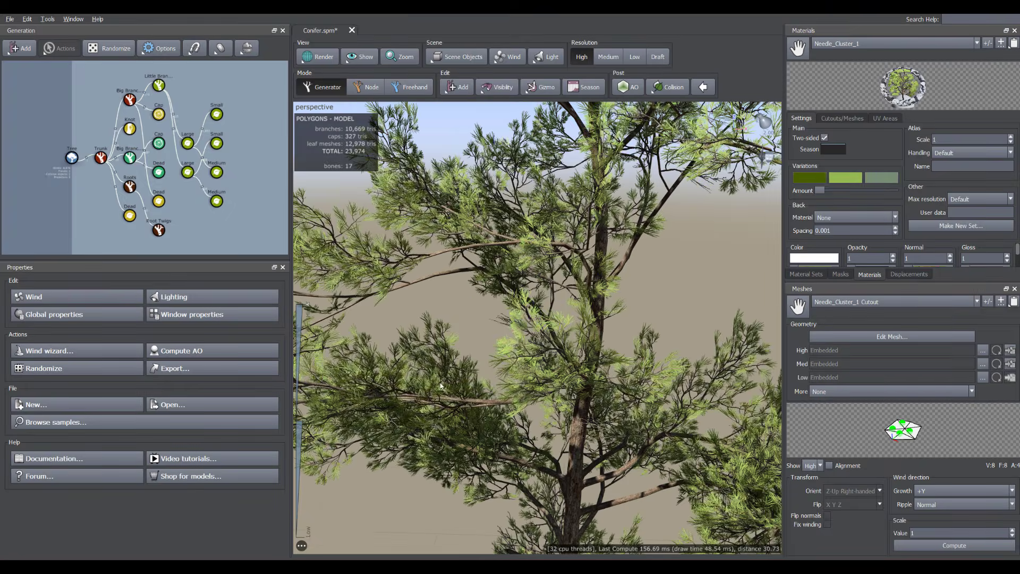
middle_drag(441, 271, 464, 350)
scroll(464, 350, up, 4)
click(466, 348)
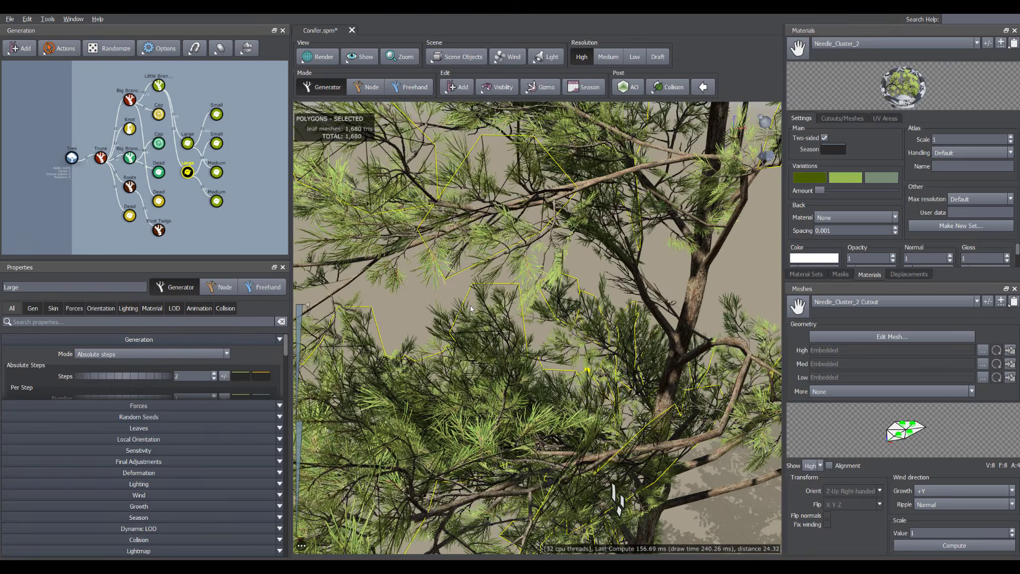
scroll(475, 309, up, 2)
scroll(475, 312, up, 1)
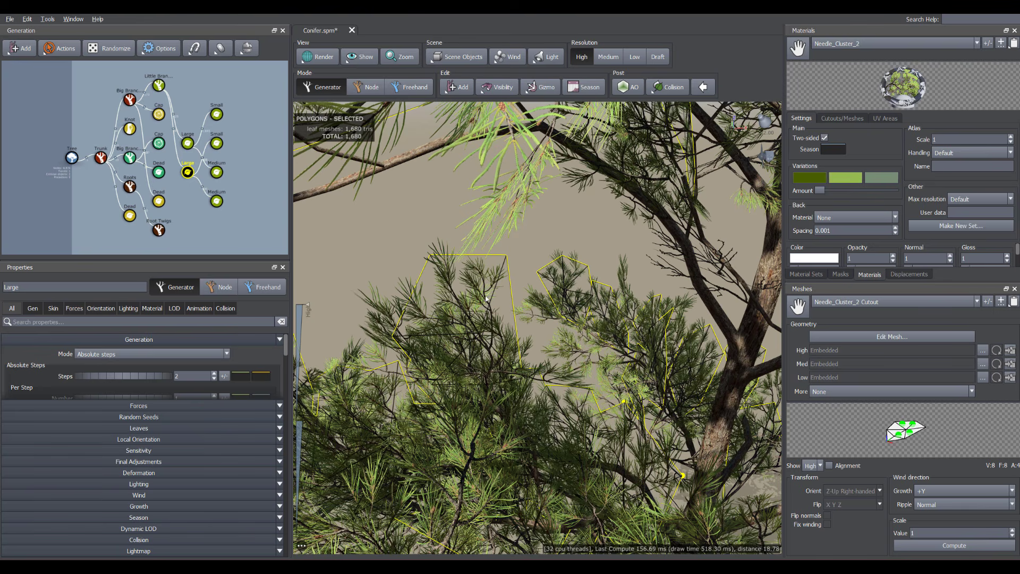
Step: Check the available needle cluster materials, keep Needle_Cluster_2 active and examine its leaf meshes across the tree
click(862, 44)
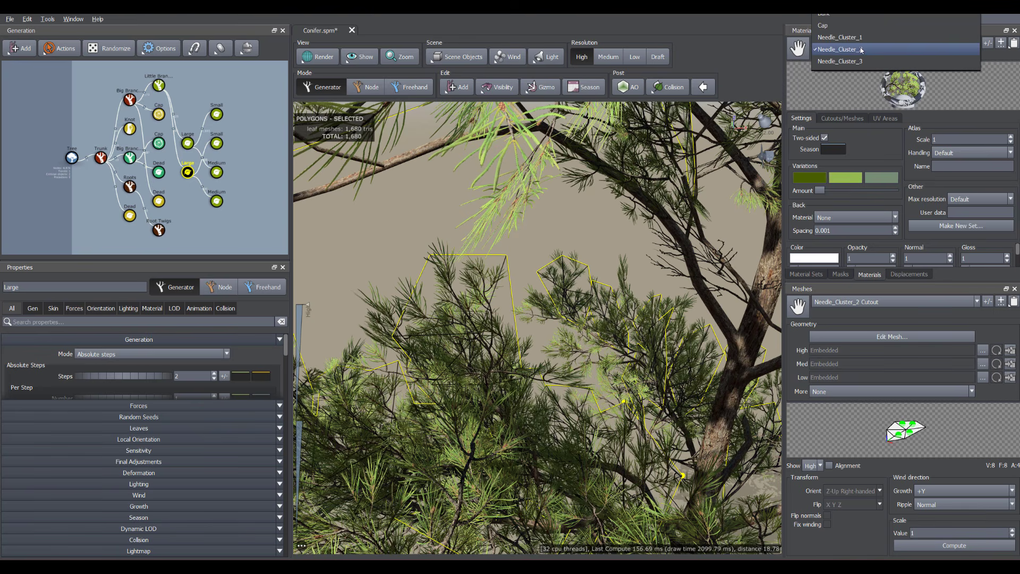
click(861, 49)
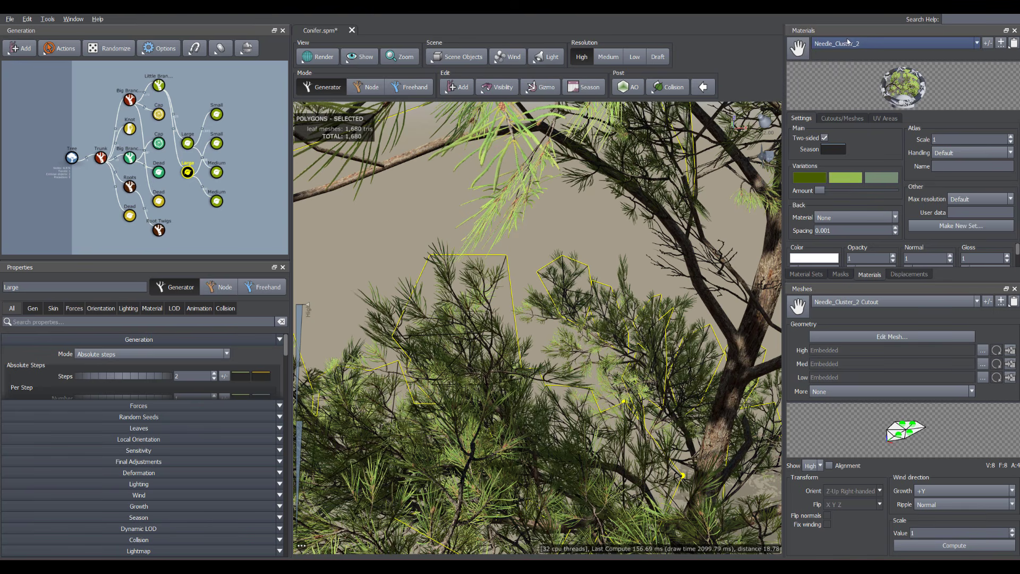
scroll(500, 290, down, 6)
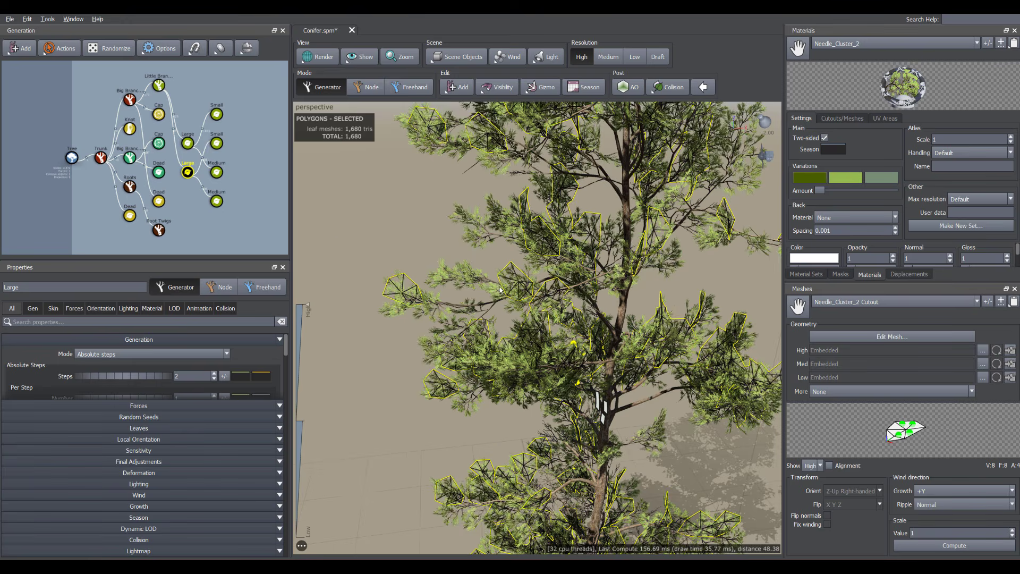
scroll(500, 289, up, 2)
scroll(423, 334, up, 2)
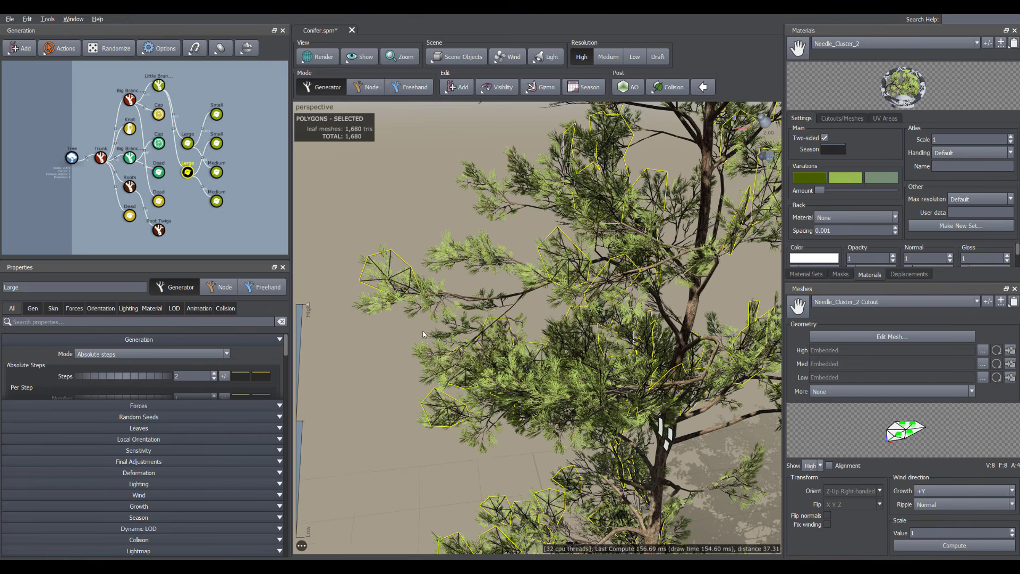
drag(424, 334, 493, 301)
scroll(502, 300, down, 5)
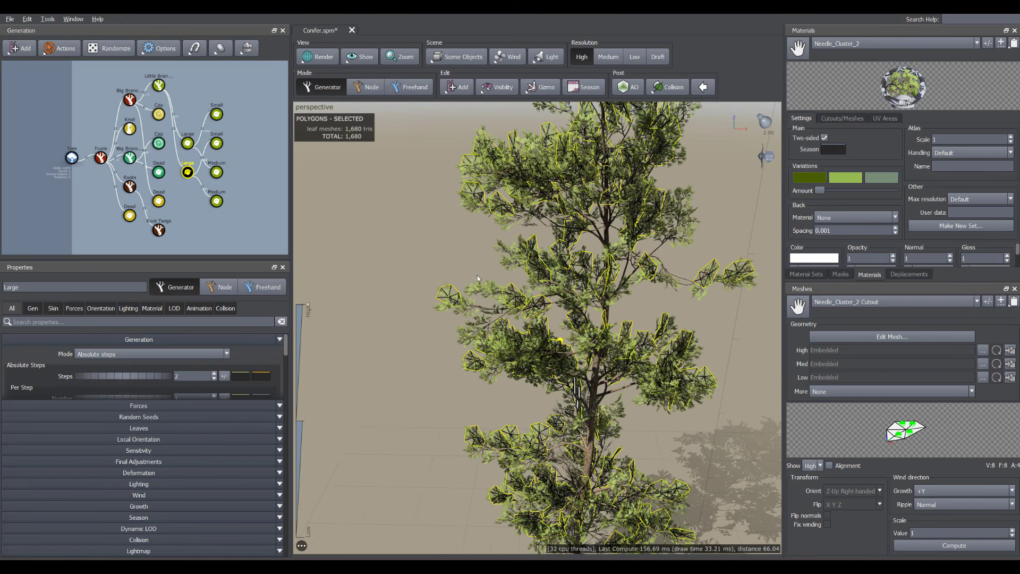
Step: Set up a mesh export of the conifer with the Alembic preset and review its transform, texture and animation options
click(9, 19)
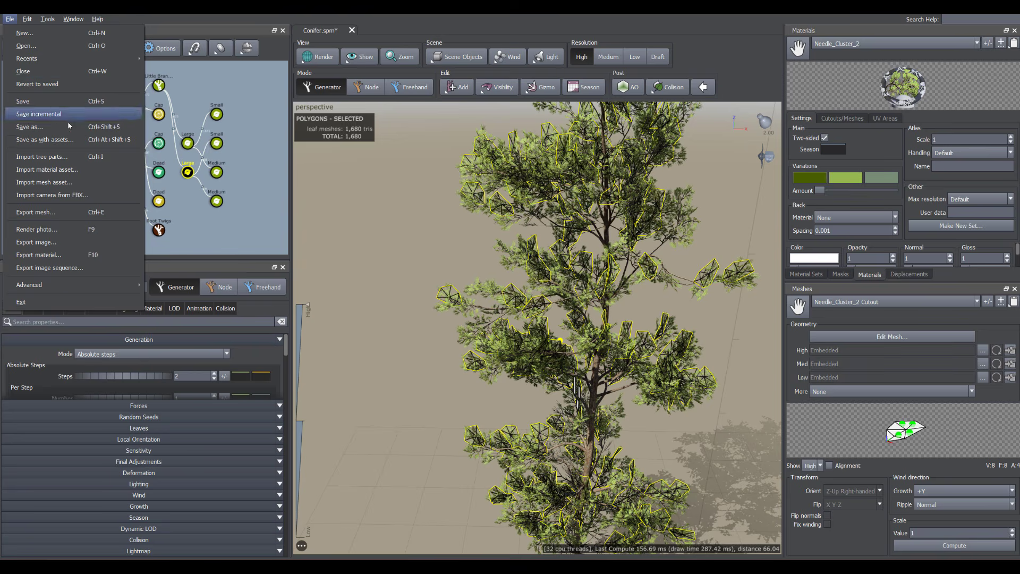
click(64, 216)
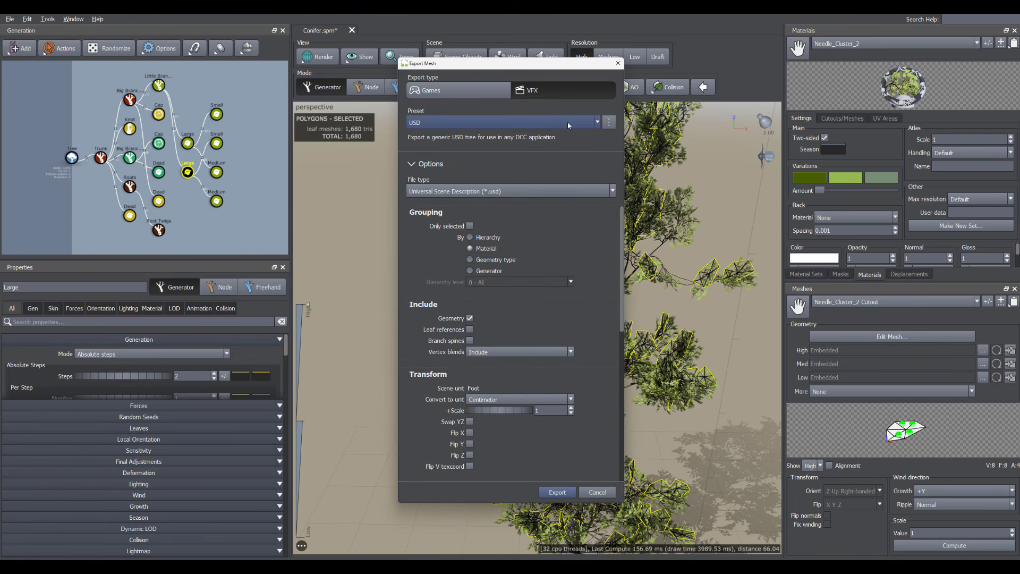
click(567, 122)
click(500, 113)
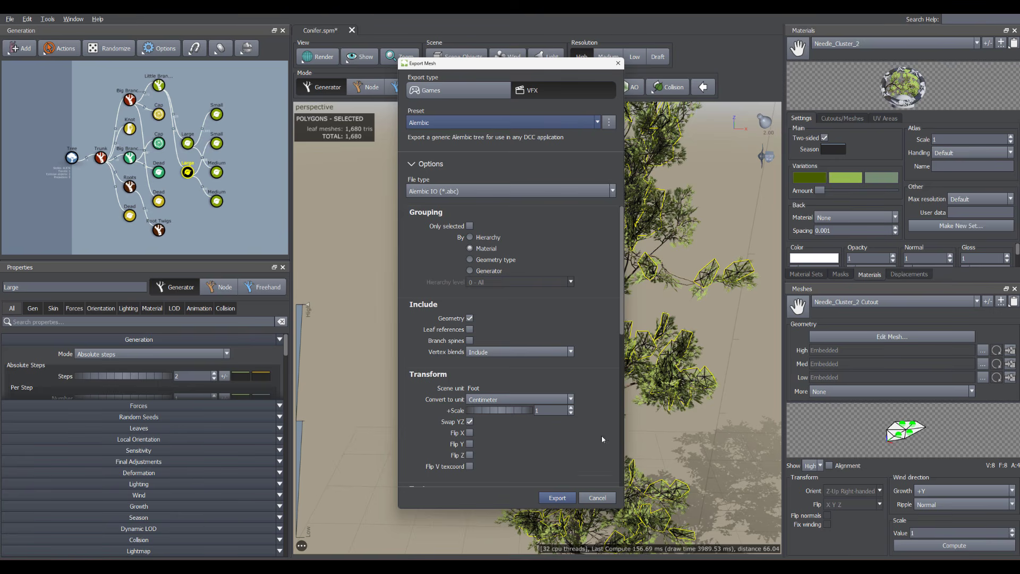
scroll(604, 340, down, 6)
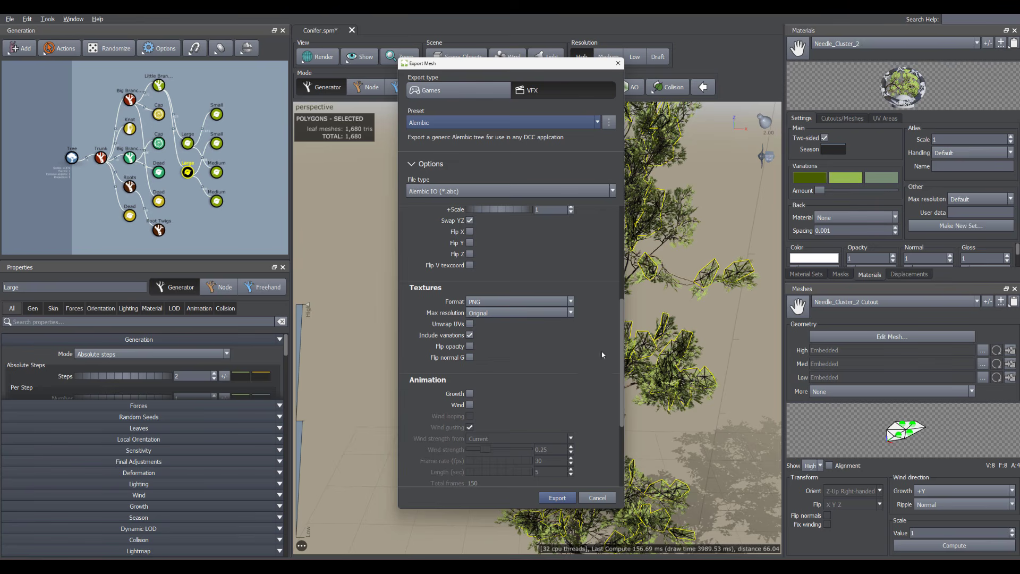
scroll(540, 395, down, 1)
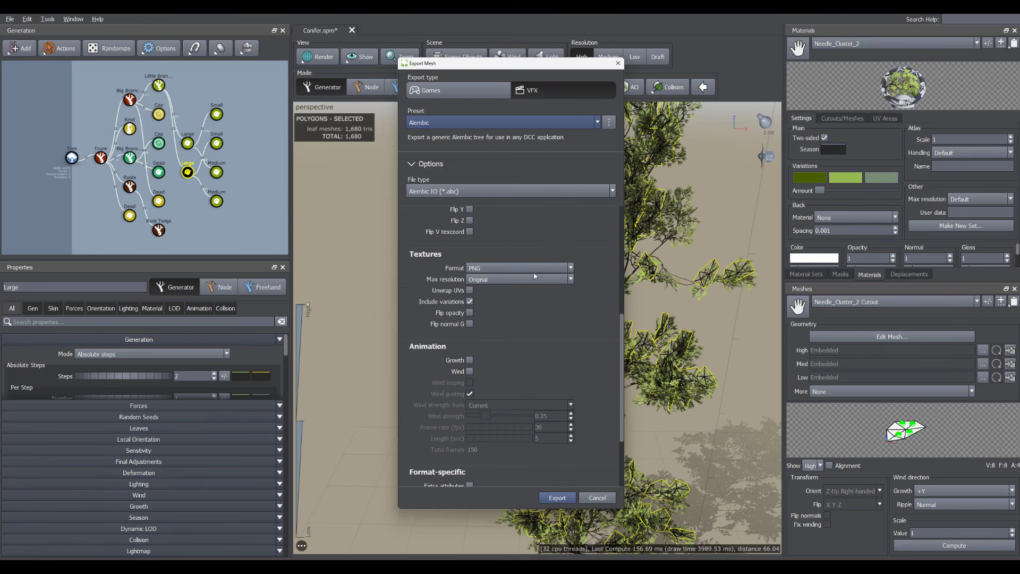
Step: Export the tree to the Documents folder as an Alembic file named Conifer_001
click(556, 498)
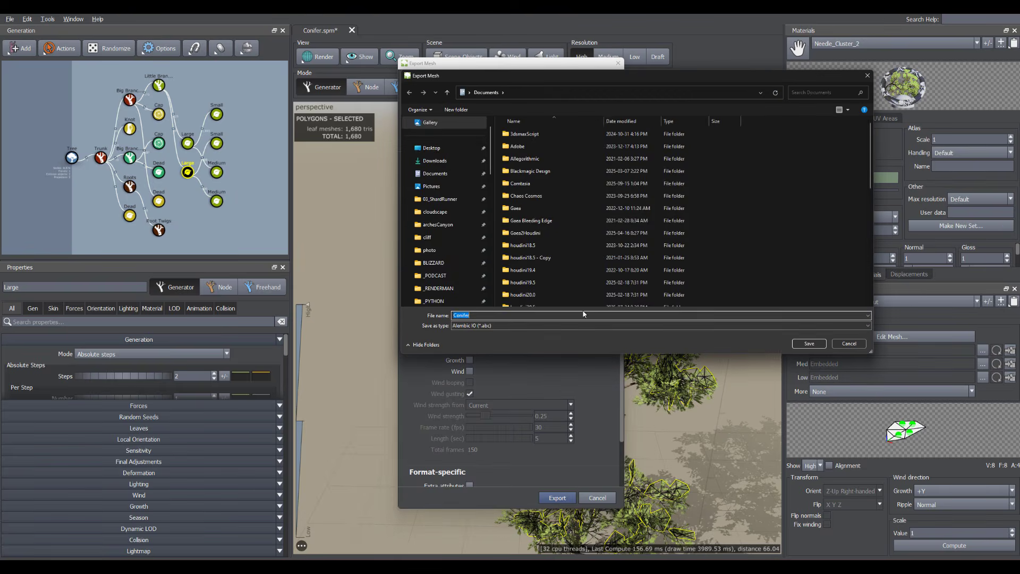
click(512, 315)
text(_001)
key(Return)
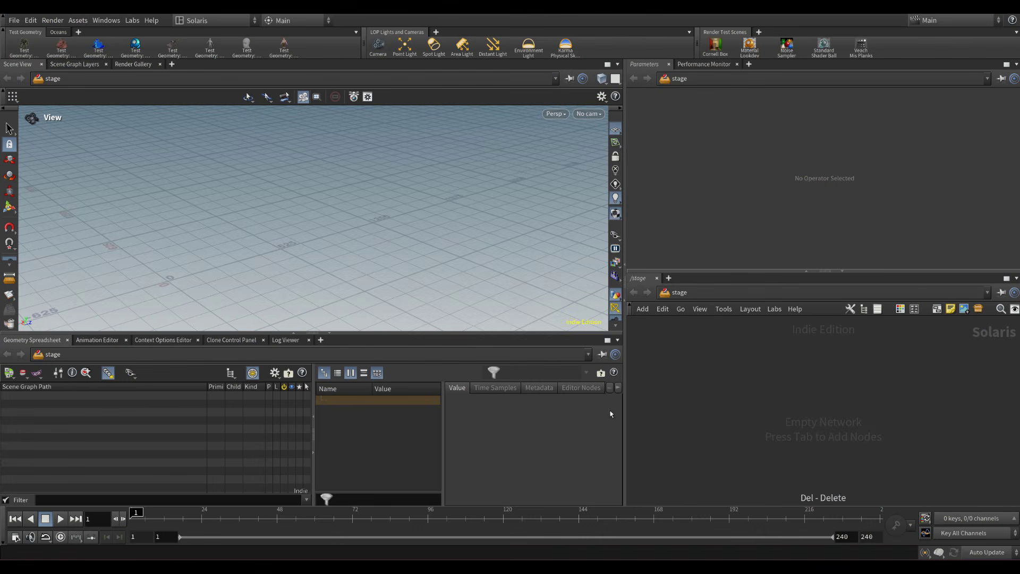
Step: Switch to Houdini and add a Component Builder setup to the empty Solaris stage network
key(Tab)
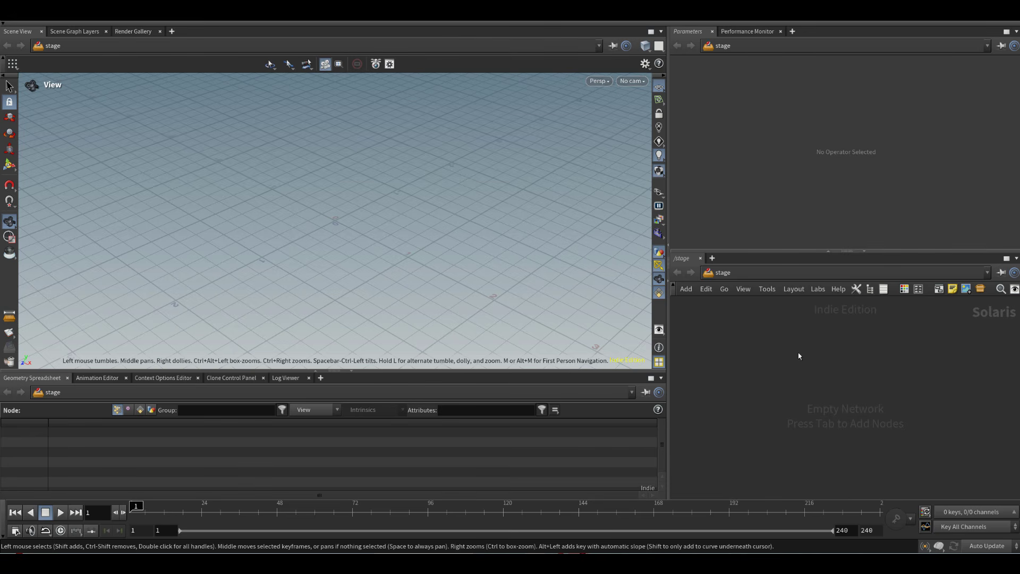
key(Tab)
text(c)
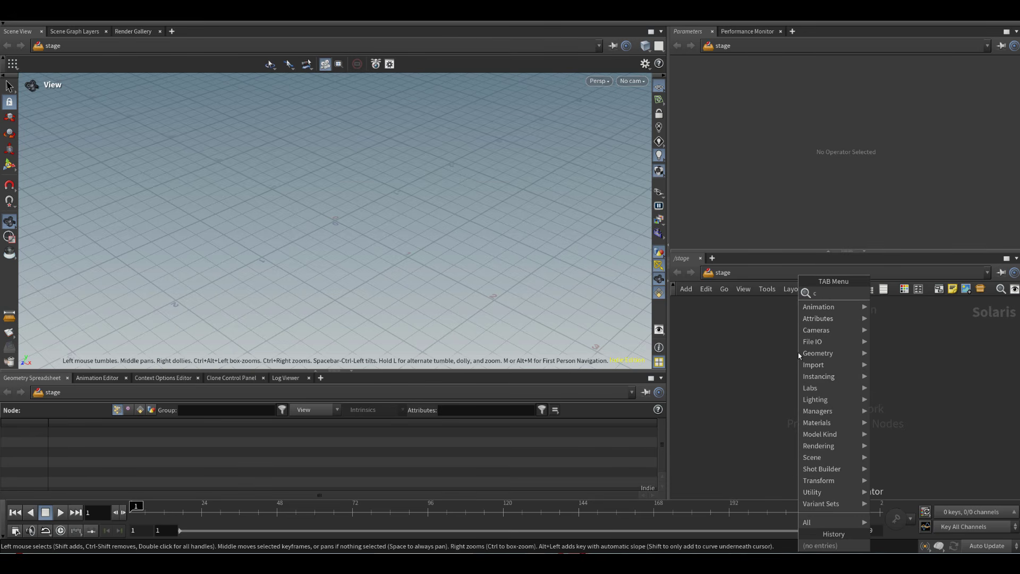
text(omponen)
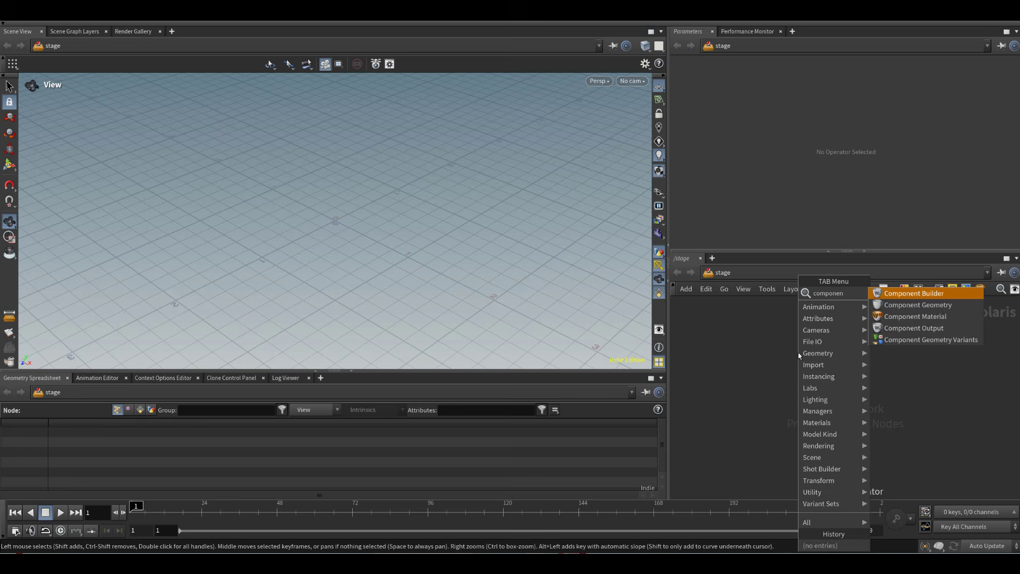
key(Return)
click(798, 353)
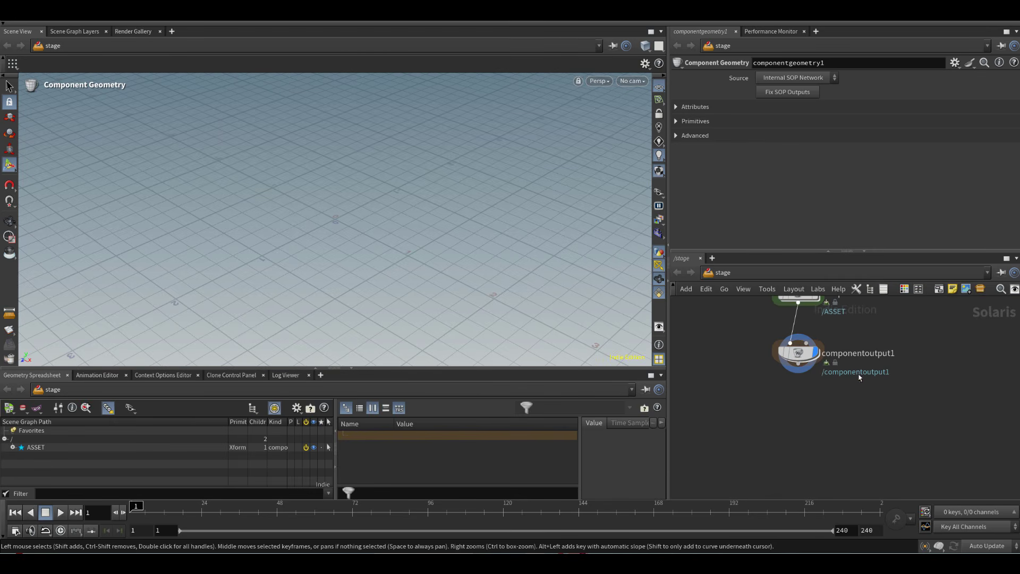
Step: Spread out the Component Builder nodes, moving the material library and component geometry nodes apart above the component material node
middle_drag(863, 350, 850, 445)
scroll(849, 446, down, 3)
drag(840, 383, 854, 383)
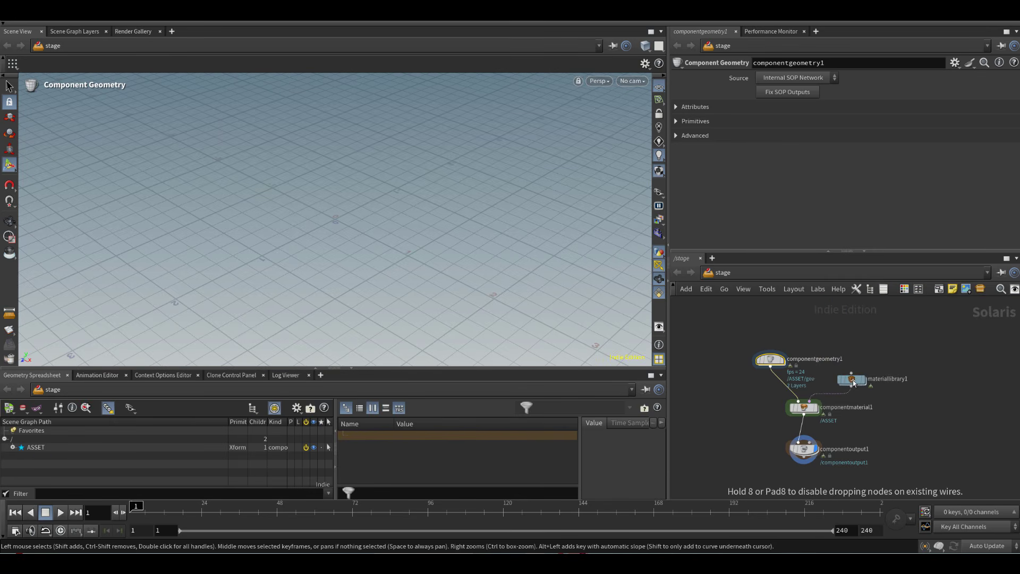
scroll(852, 382, up, 2)
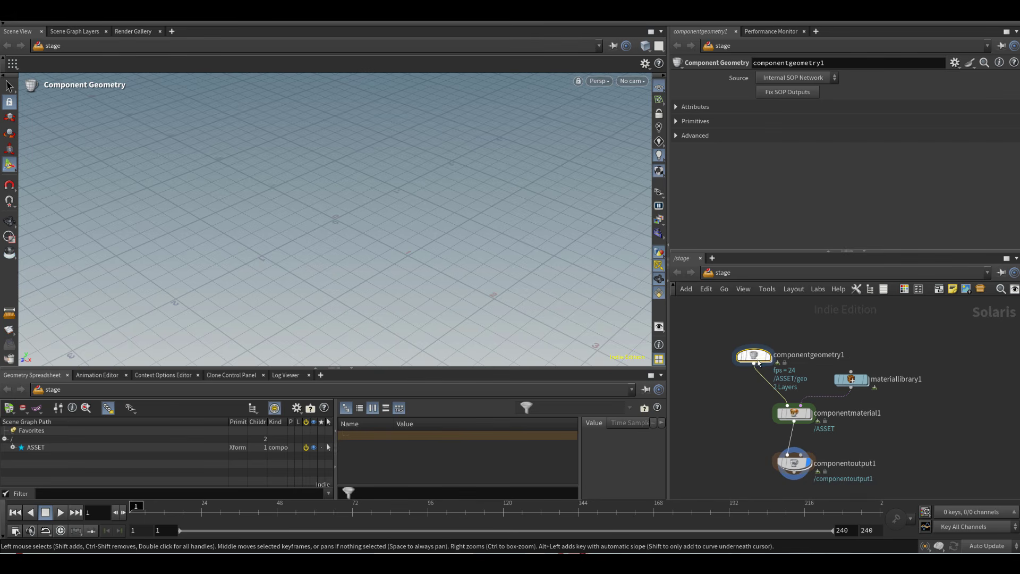
drag(758, 363, 754, 351)
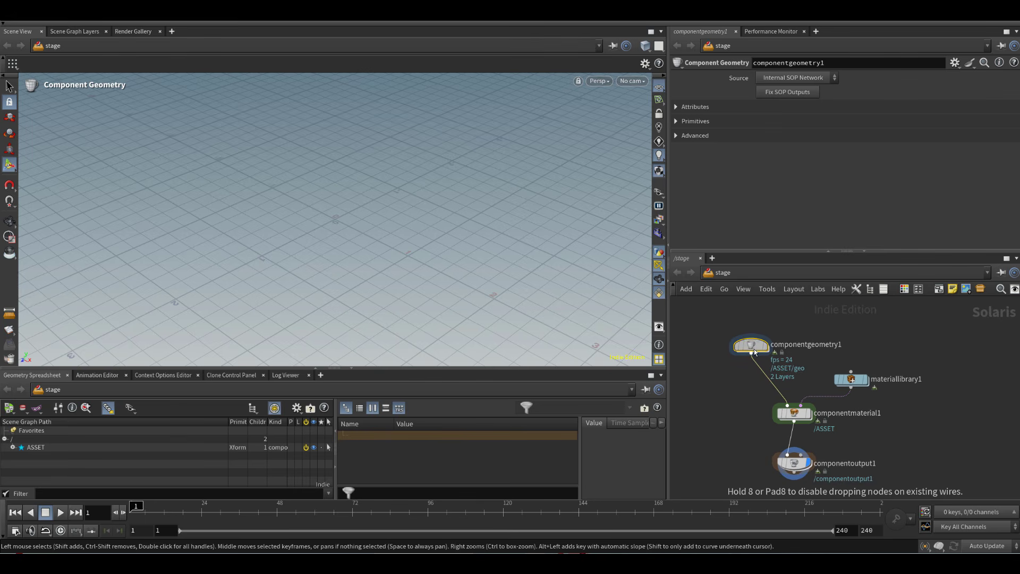
mouse_move(744, 410)
middle_down()
mouse_move(742, 383)
mouse_move(745, 391)
middle_up()
scroll(746, 381, up, 2)
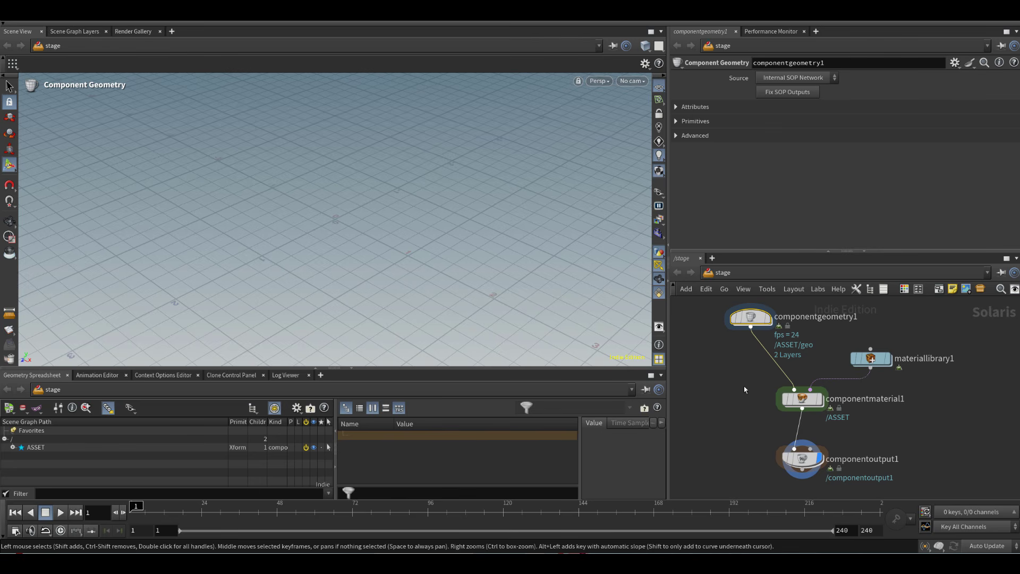
mouse_move(814, 465)
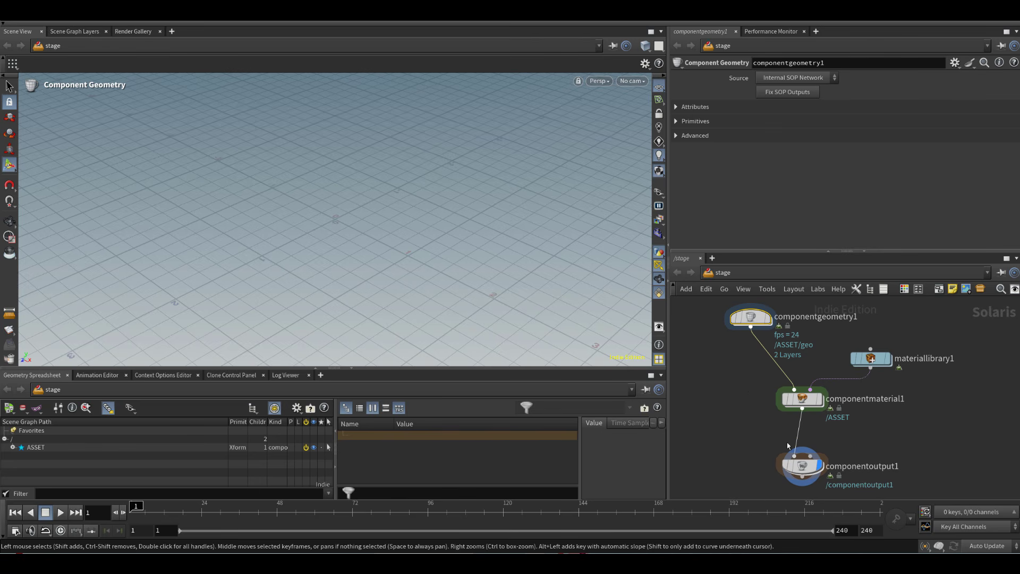
middle_drag(755, 406, 764, 436)
scroll(764, 407, up, 2)
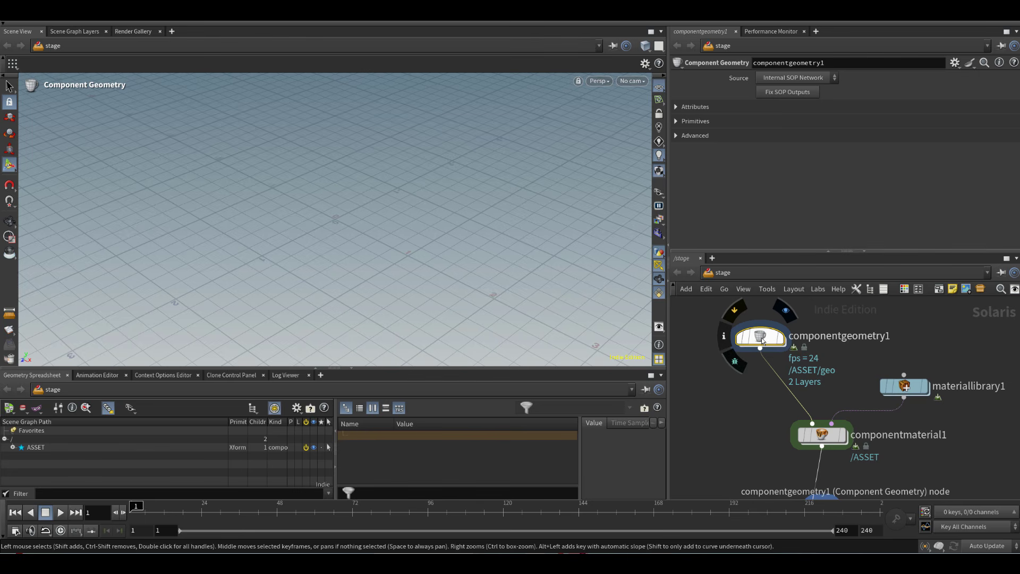
drag(762, 340, 760, 340)
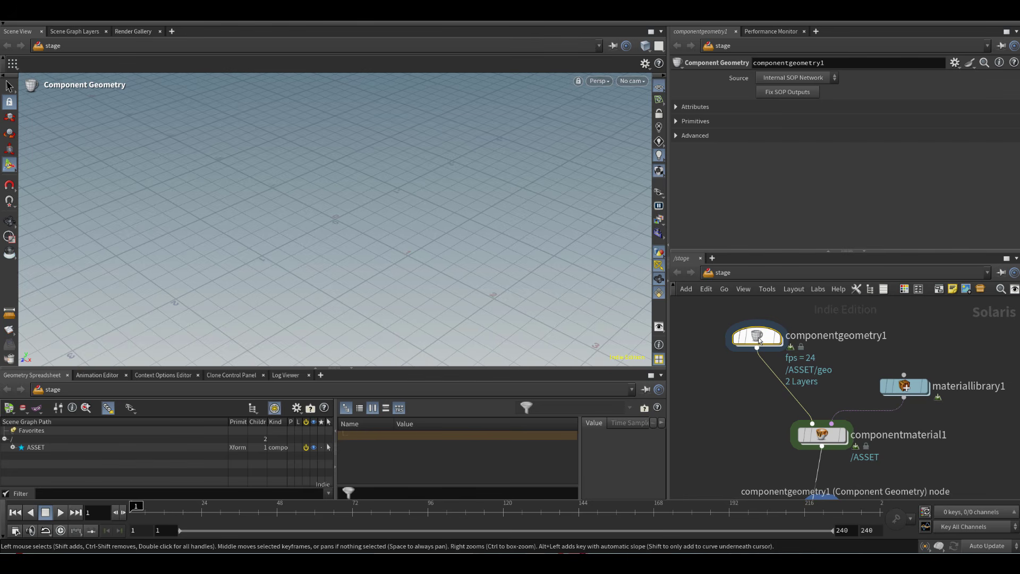
mouse_move(759, 341)
mouse_down()
mouse_move(751, 352)
mouse_move(756, 336)
mouse_up()
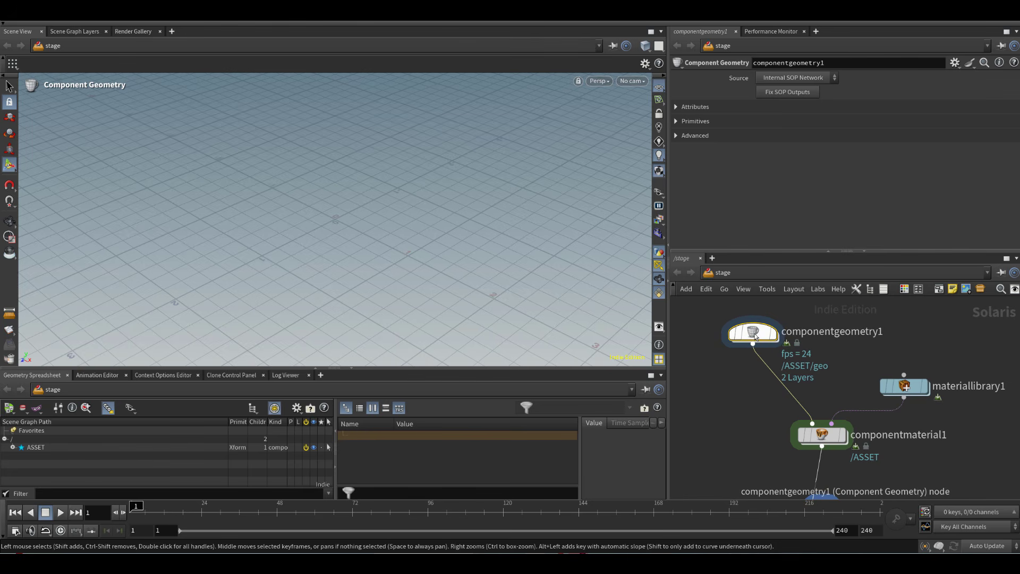
Step: Inspect the parameters of the material library node and the material assignments of the component material node
click(904, 386)
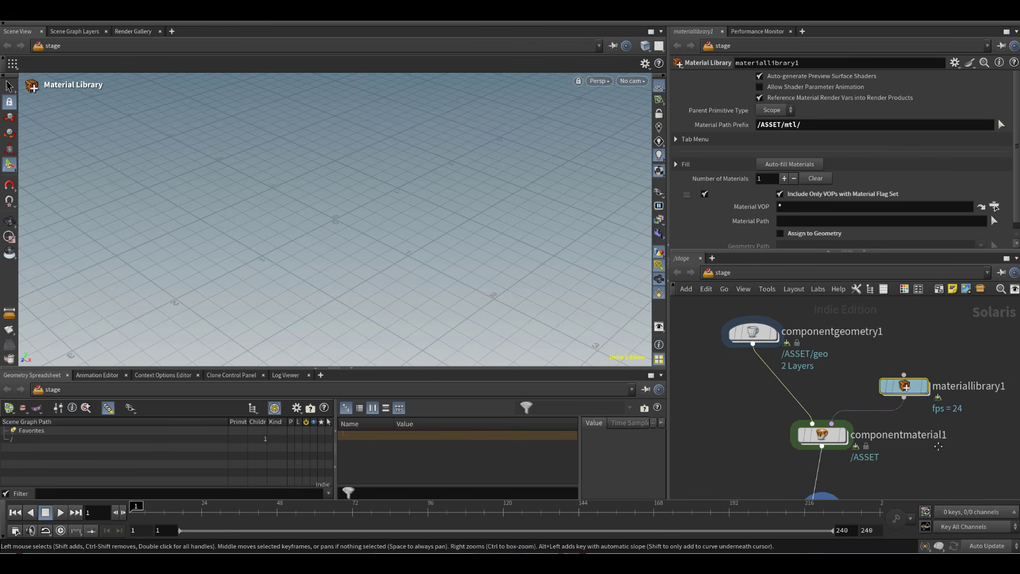
middle_drag(916, 361, 909, 342)
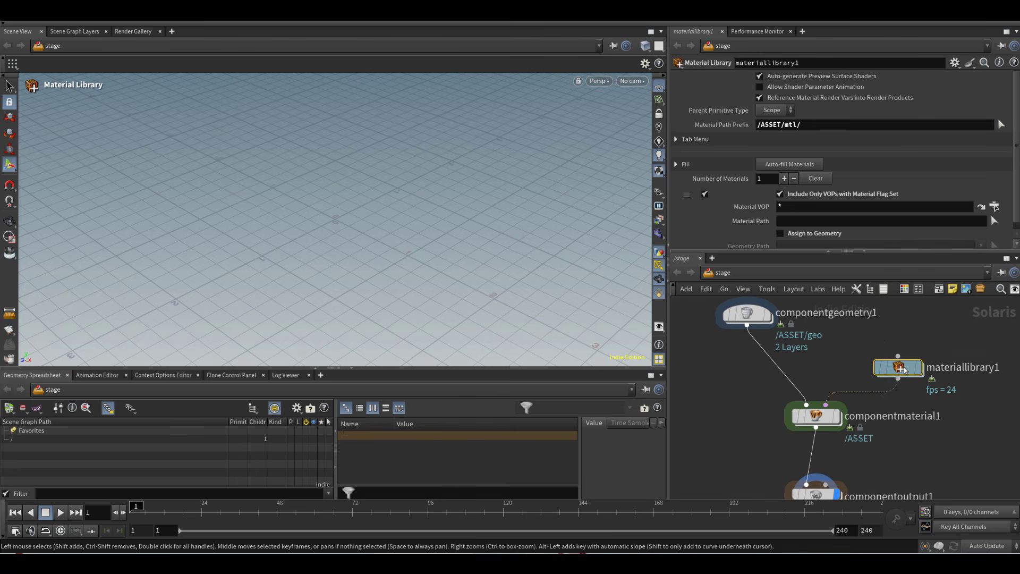
drag(903, 370, 900, 365)
click(821, 420)
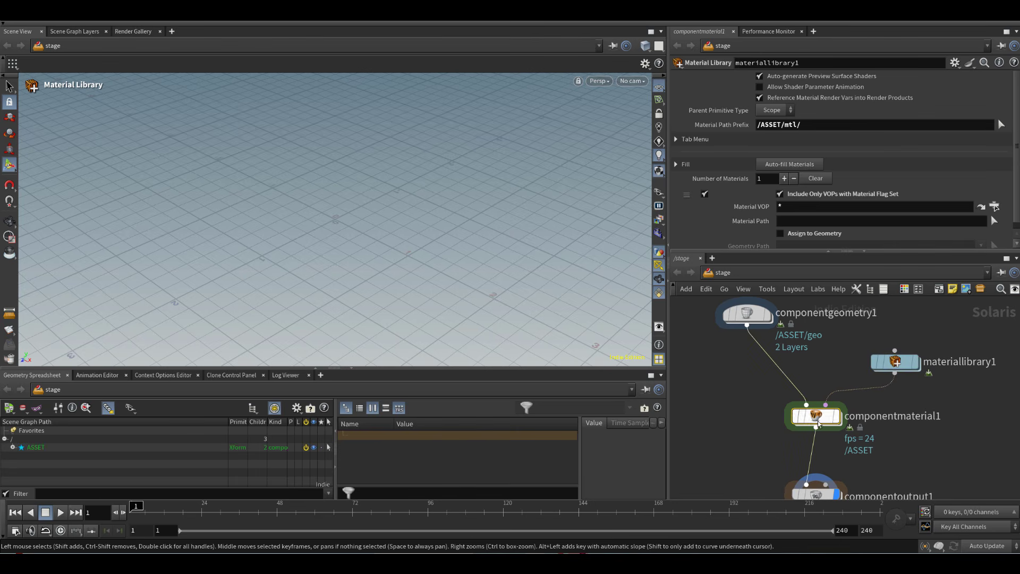
middle_drag(887, 441, 872, 418)
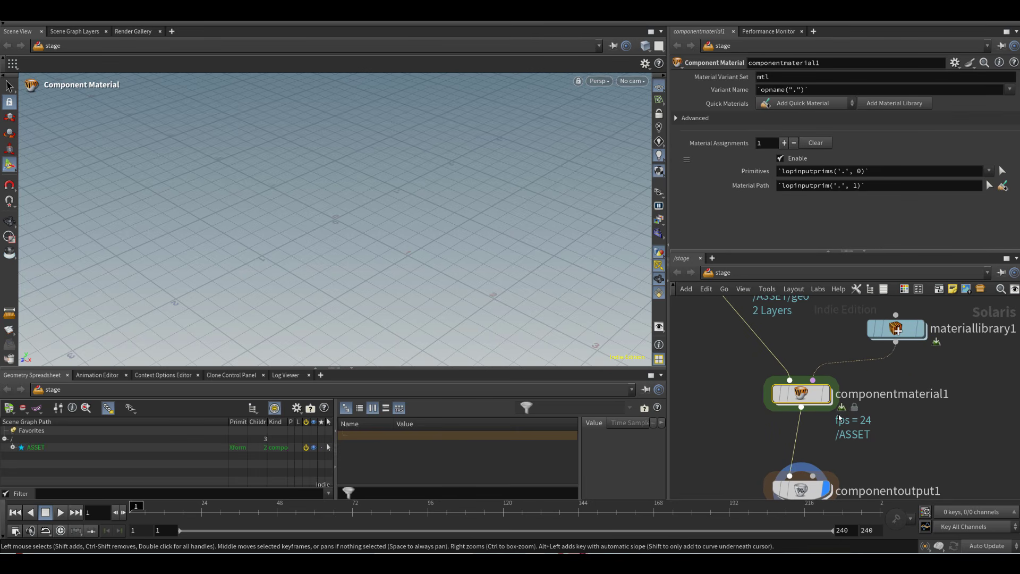
middle_drag(857, 459, 886, 402)
Step: Examine the component output node's component and caching options, enlarging the parameter area to fit more of them
click(814, 449)
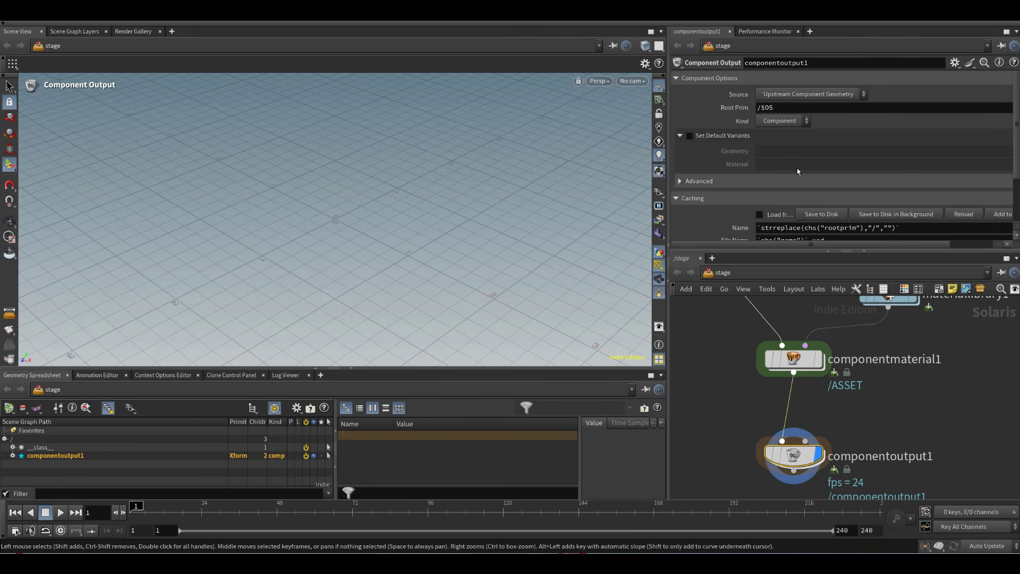
scroll(754, 196, down, 3)
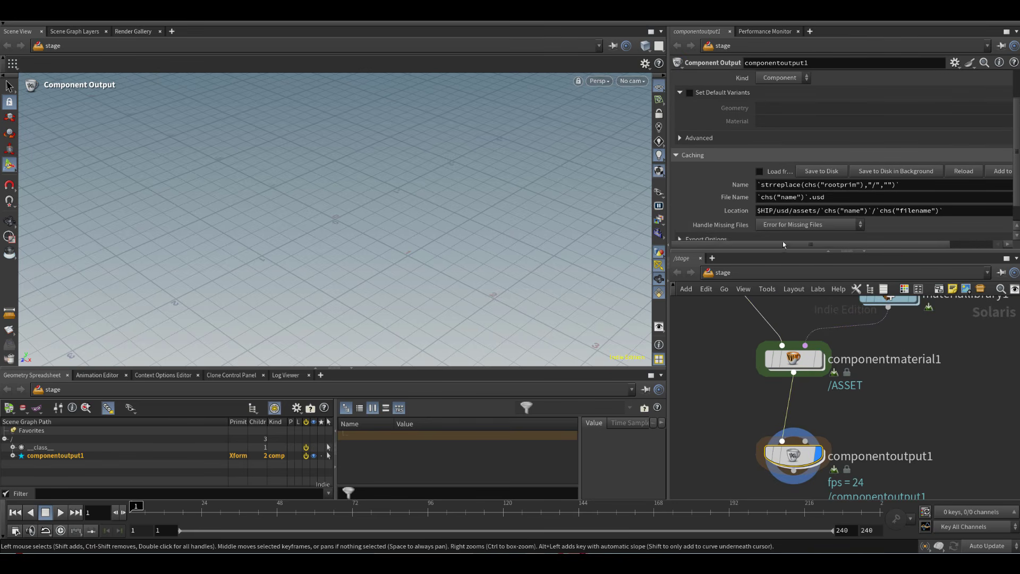
drag(801, 245, 773, 248)
drag(917, 251, 906, 286)
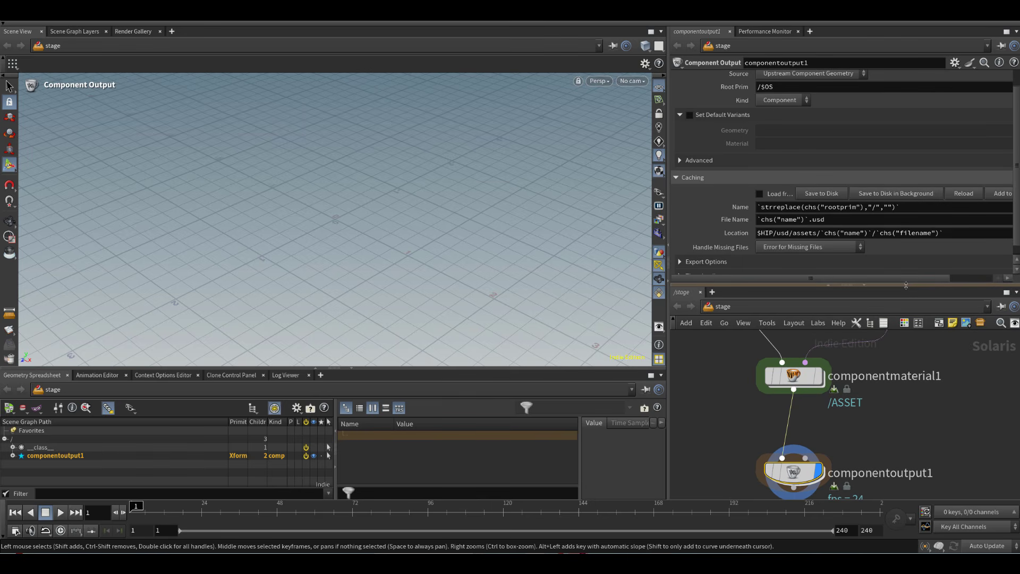
scroll(742, 204, down, 1)
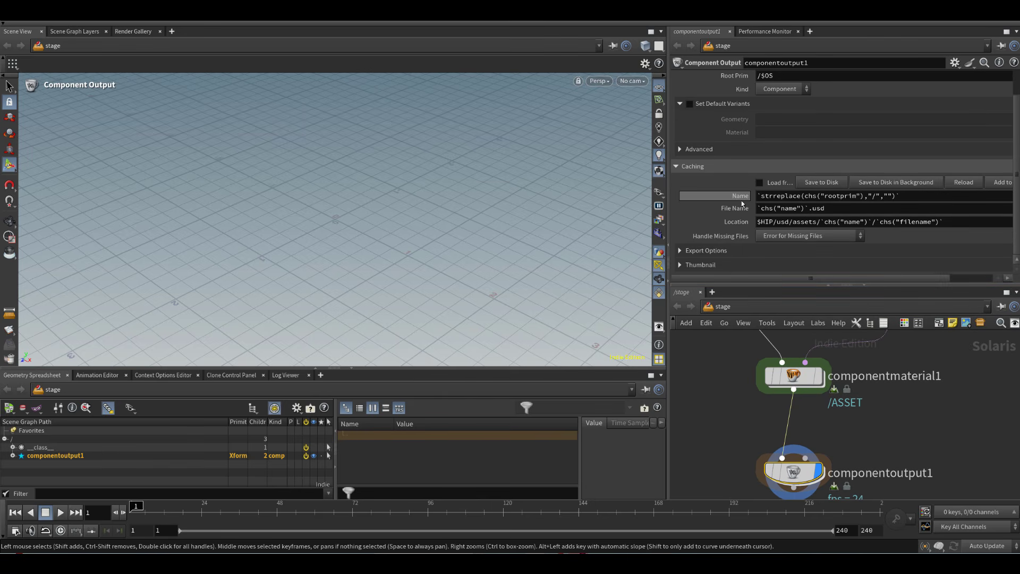
scroll(734, 220, up, 1)
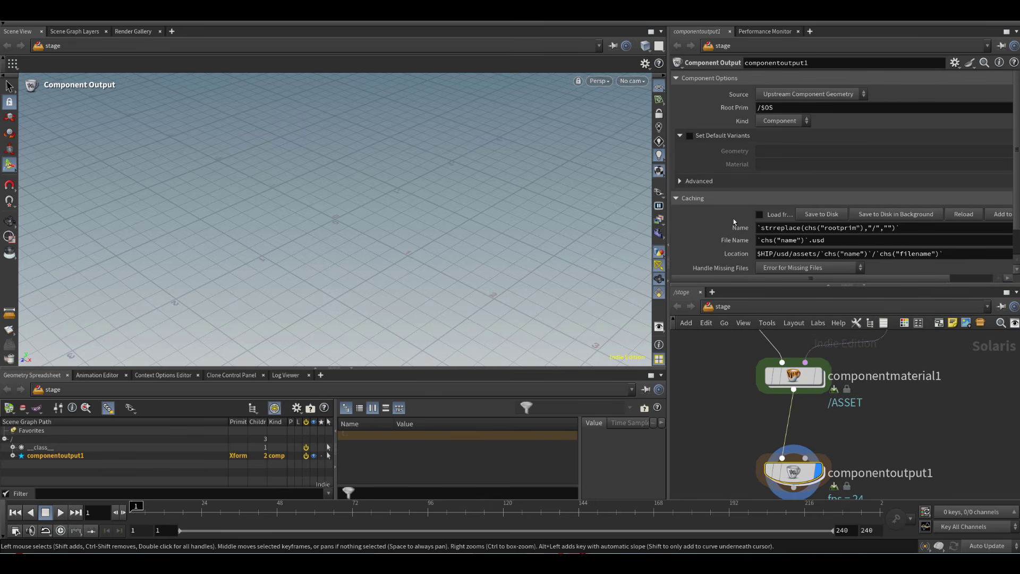
Step: Enter the geometry network of componentgeometry1 and place an Alembic node above the output nodes
middle_drag(755, 388, 785, 441)
scroll(785, 440, down, 4)
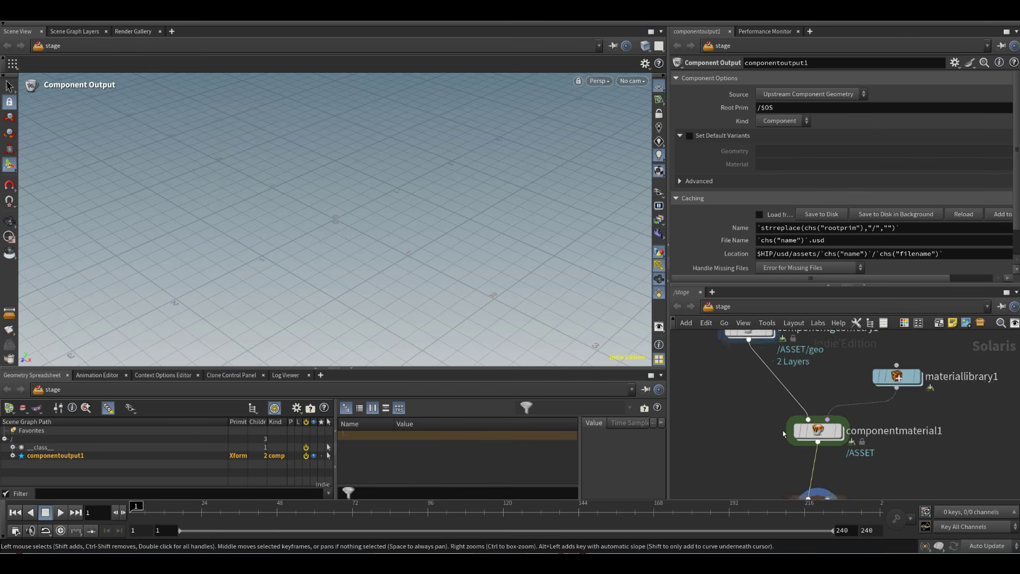
middle_drag(765, 382, 770, 412)
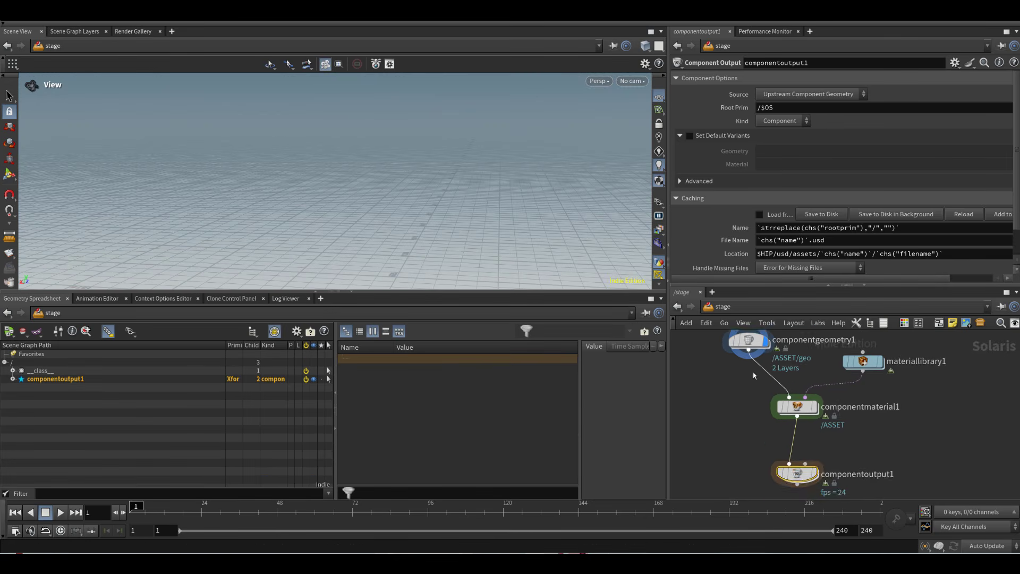
middle_drag(752, 387, 745, 416)
scroll(759, 383, up, 2)
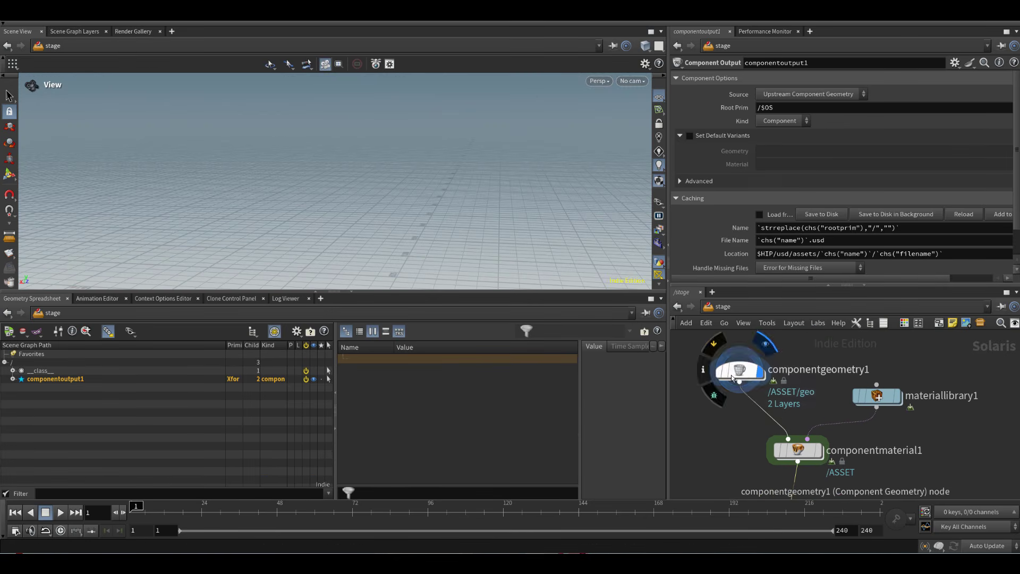
double_click(755, 375)
key(Tab)
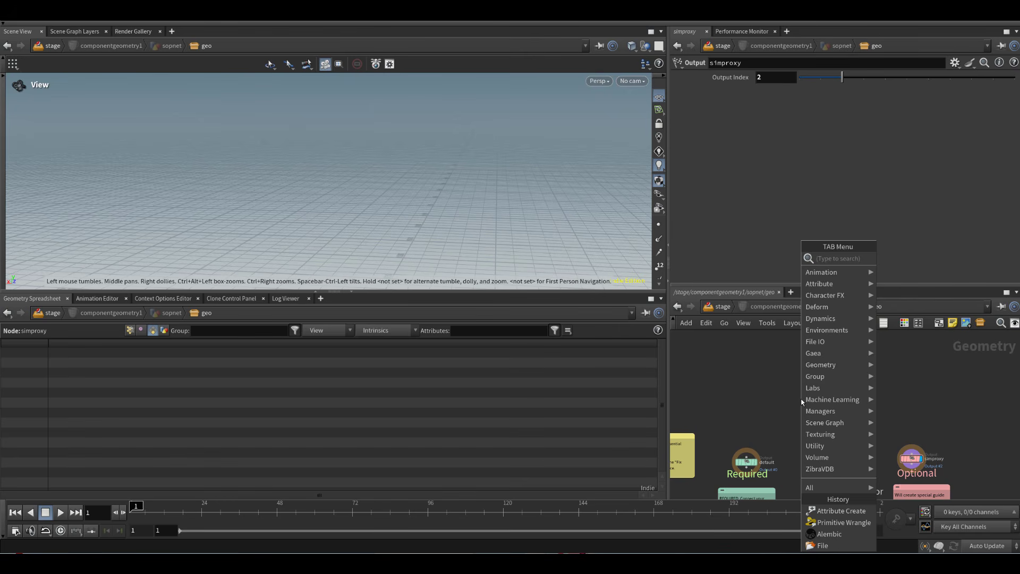
text(alem)
key(Return)
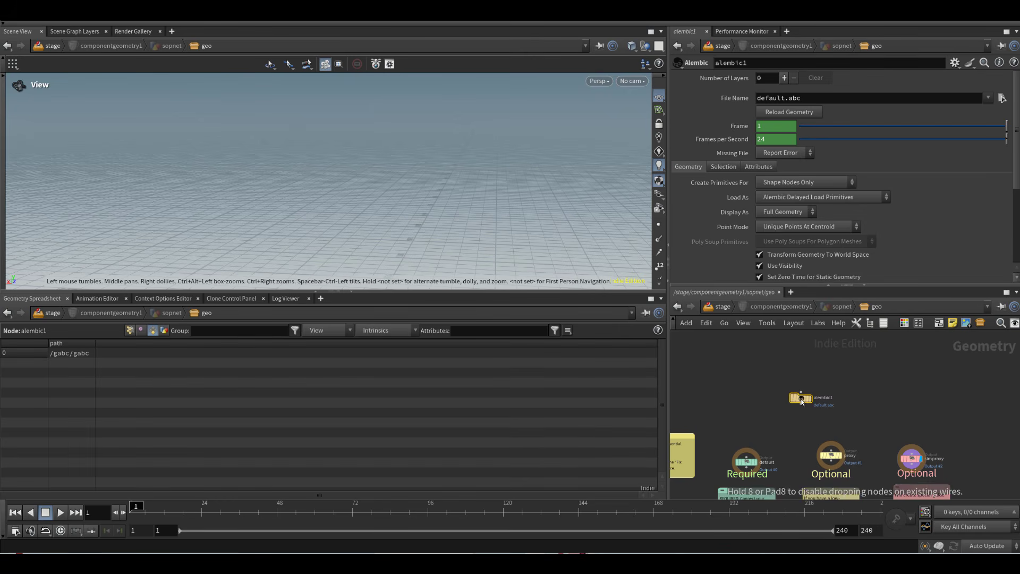
click(802, 401)
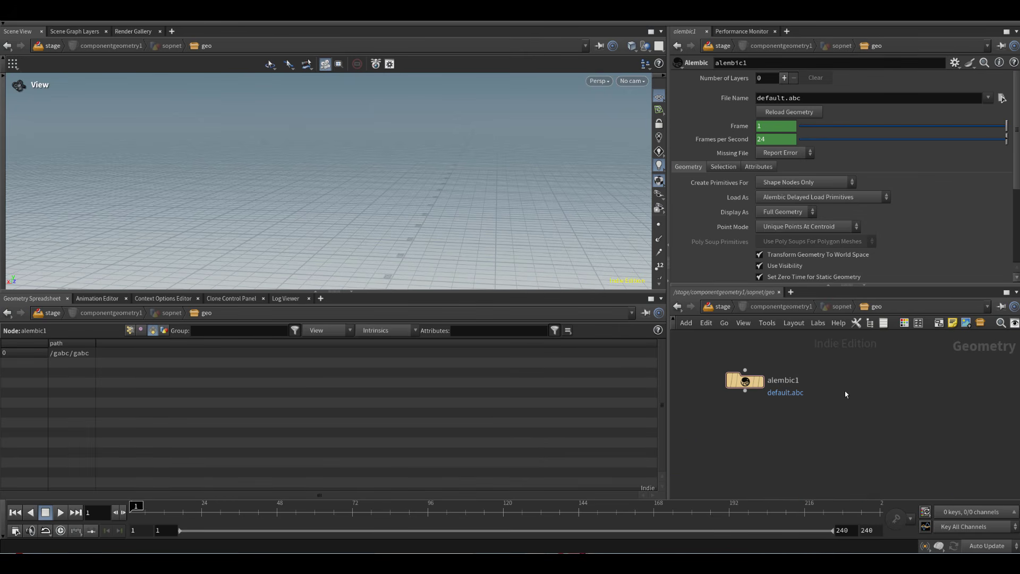
Step: Place a File node beside the Alembic node in the geometry network
key(Tab)
text(file)
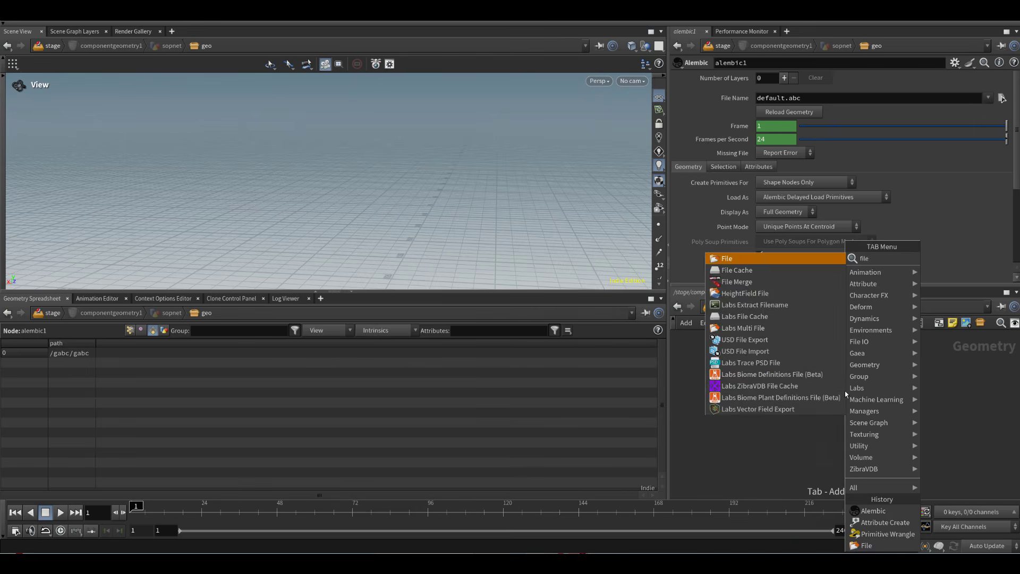
key(Return)
click(846, 395)
Step: Load Broadleaf_A.abc into the Alembic node and delete the File node beside it
click(745, 380)
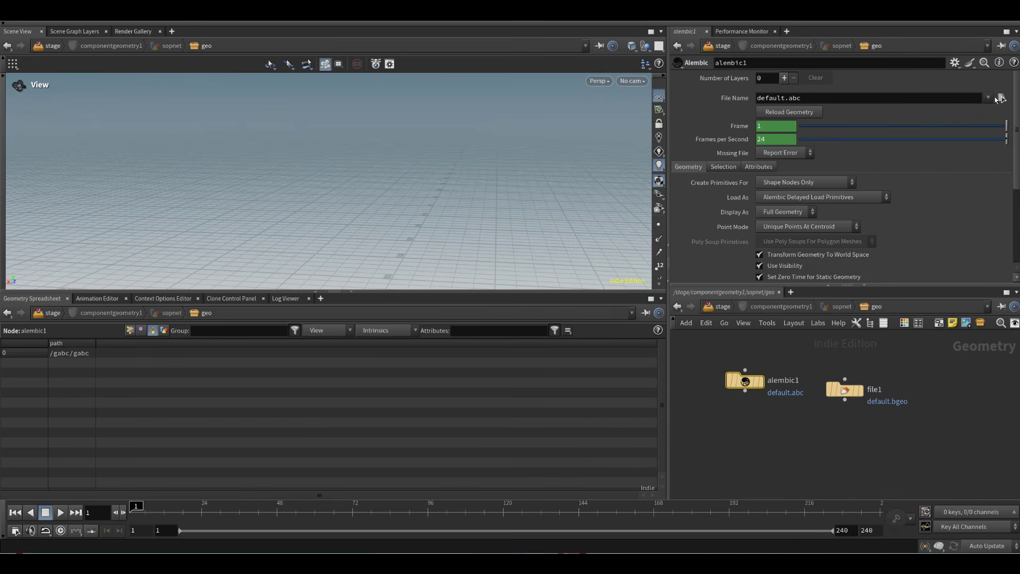
click(1002, 97)
double_click(765, 79)
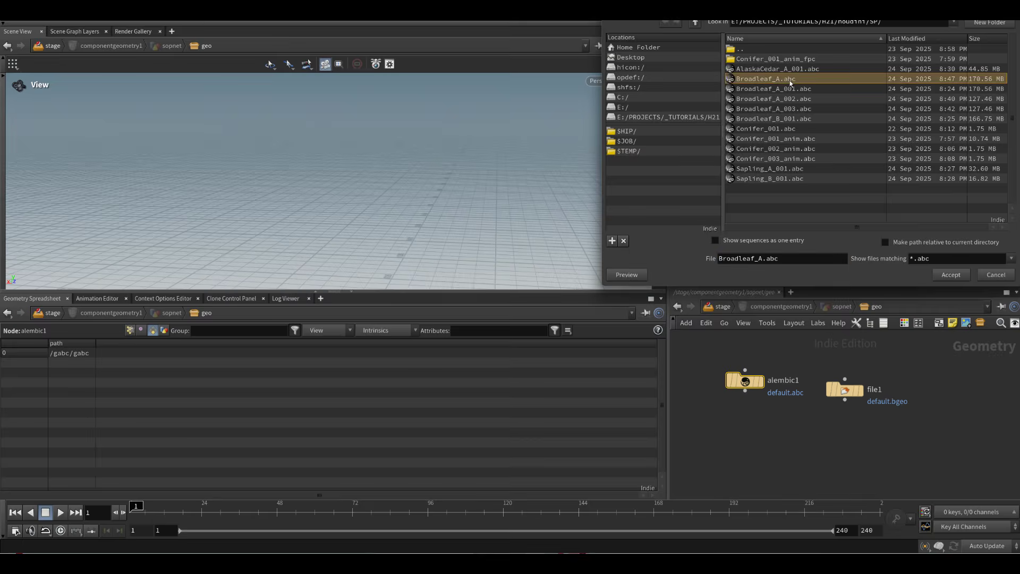
click(845, 391)
key(Delete)
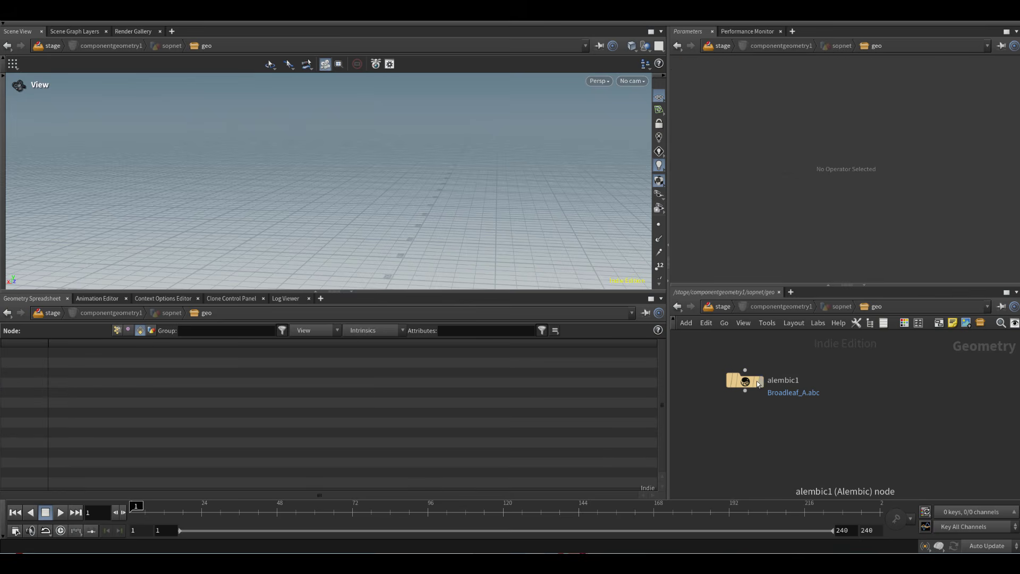
Step: Display the Alembic tree in the viewport and connect the Alembic node to the default output
drag(746, 386, 767, 384)
drag(417, 217, 500, 180)
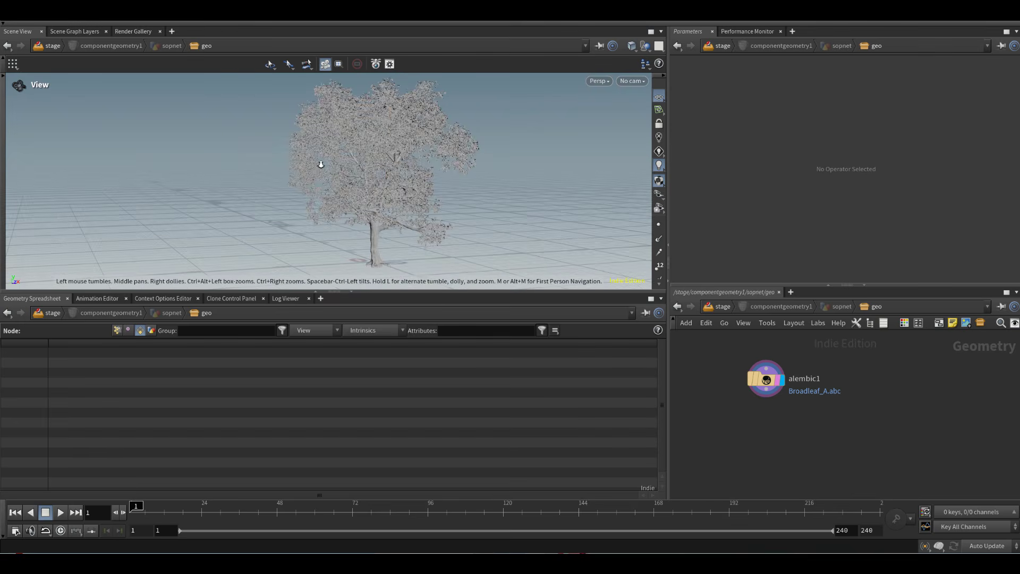
right_drag(321, 164, 437, 176)
middle_drag(815, 398, 797, 358)
scroll(798, 358, down, 4)
drag(771, 356, 728, 428)
scroll(753, 404, up, 3)
middle_drag(777, 392, 767, 429)
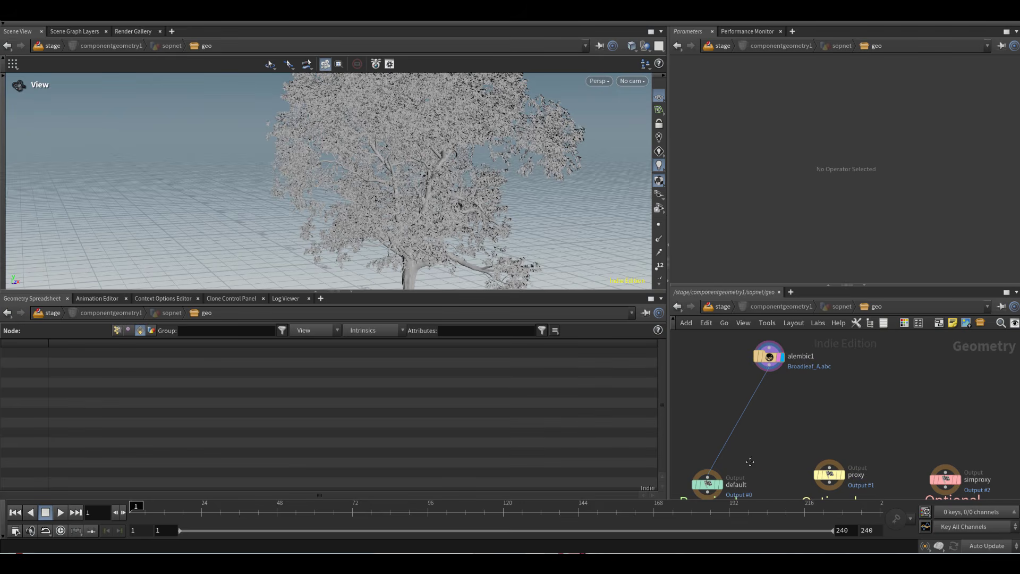
middle_drag(771, 394, 783, 373)
scroll(783, 373, down, 2)
Step: Return to the stage level and expand the Bark, Knot, Leaf_1 and Leaf_1_v2 branches under Broadleaf_A in the scene graph
click(721, 306)
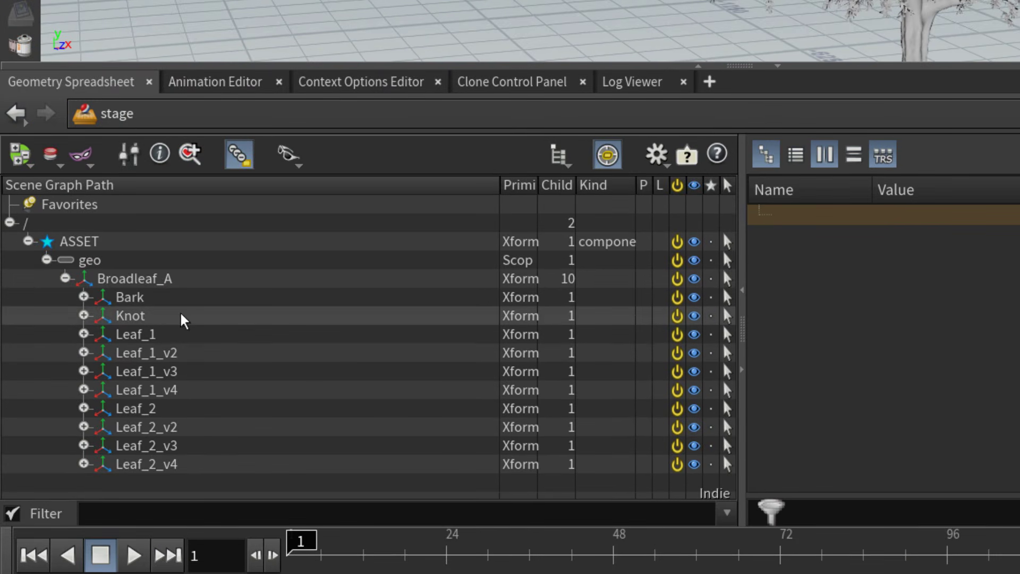
click(84, 298)
click(84, 371)
click(84, 352)
click(84, 334)
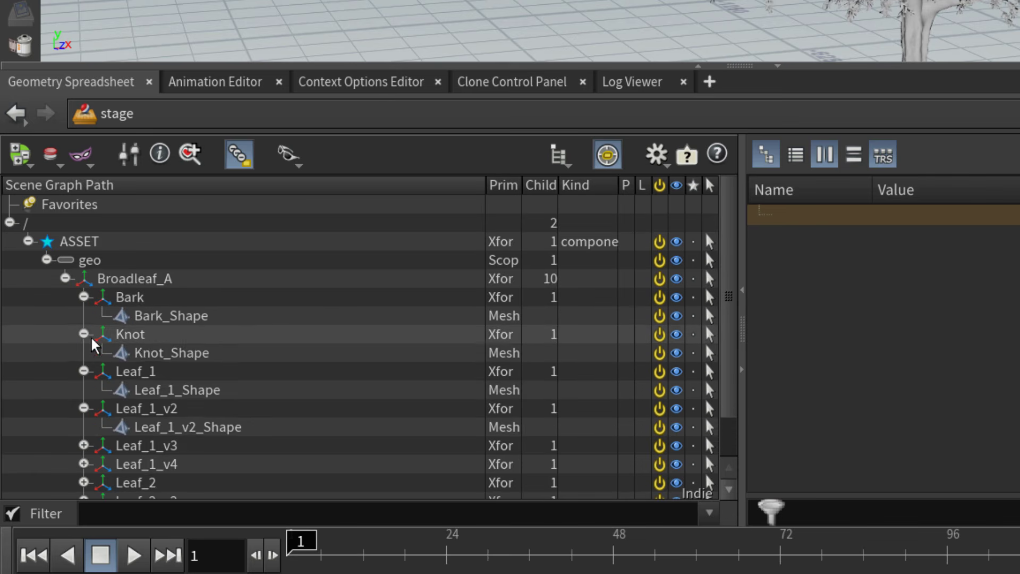
scroll(175, 335, down, 1)
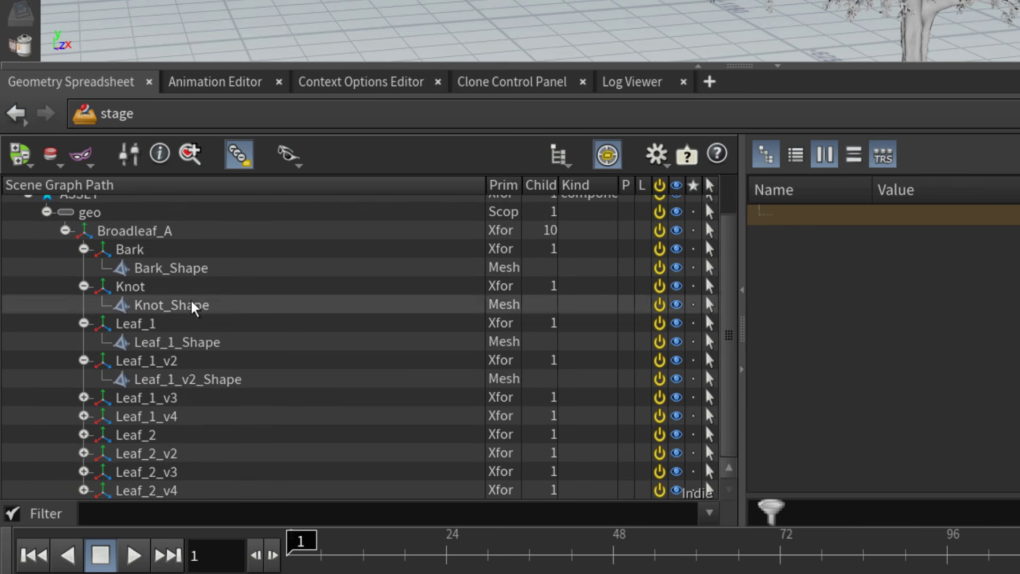
Step: Examine the Broadleaf_A hierarchy by comparing the Bark and Knot transform primitives with their Bark_Shape and Knot_Shape meshes
click(202, 268)
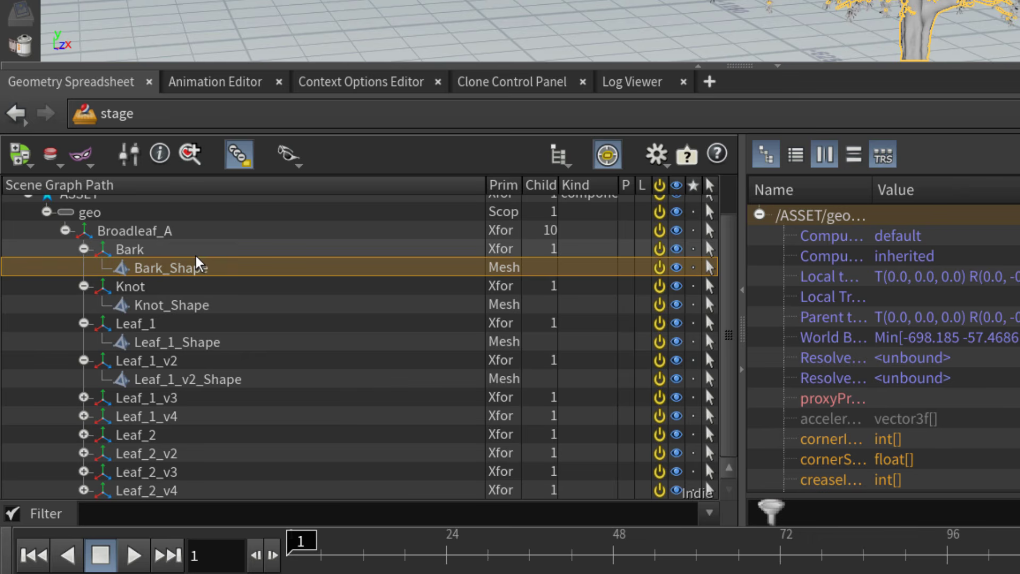
click(189, 303)
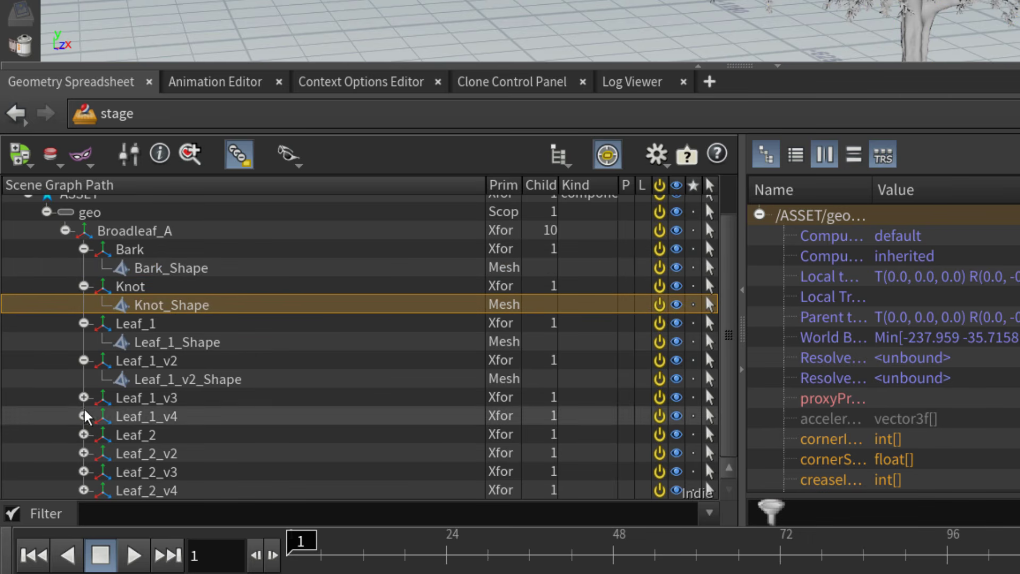
click(145, 285)
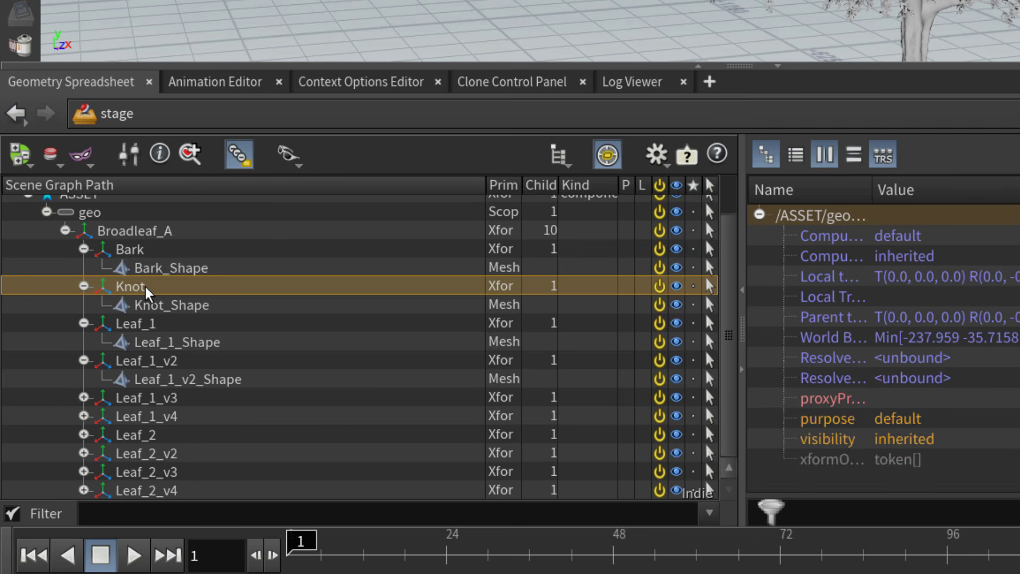
click(175, 304)
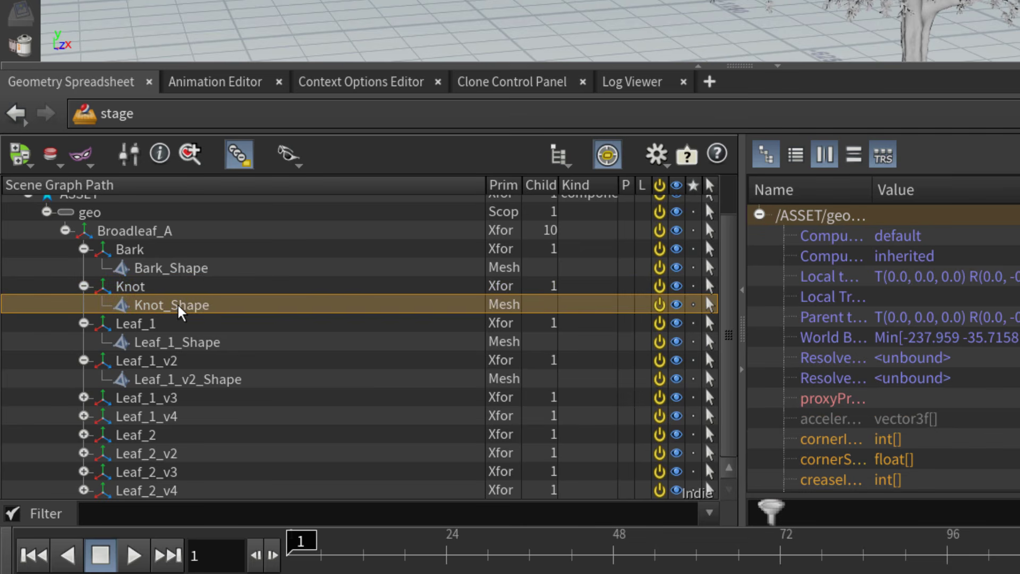
click(149, 232)
scroll(159, 261, up, 1)
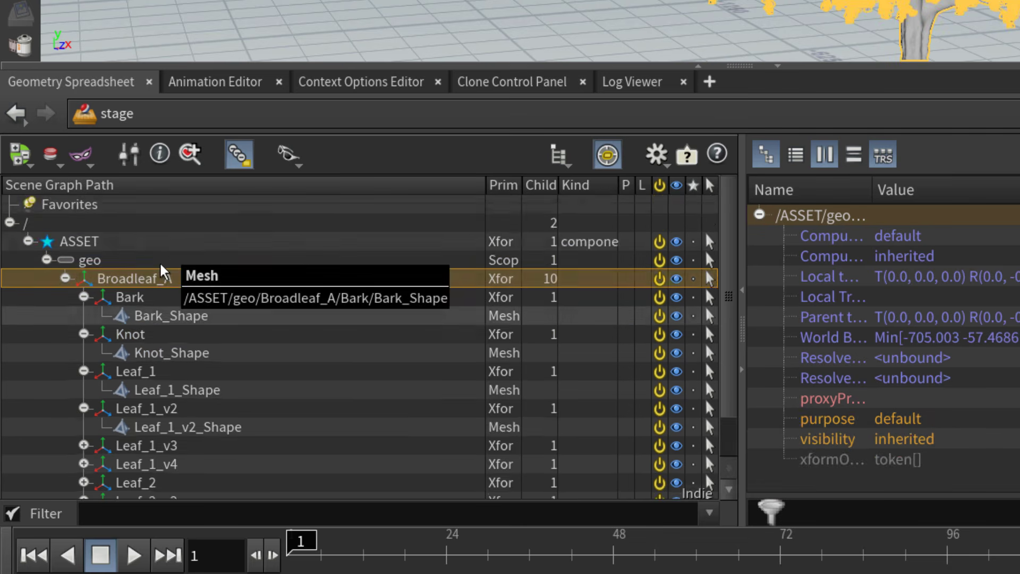
scroll(160, 261, down, 1)
click(170, 266)
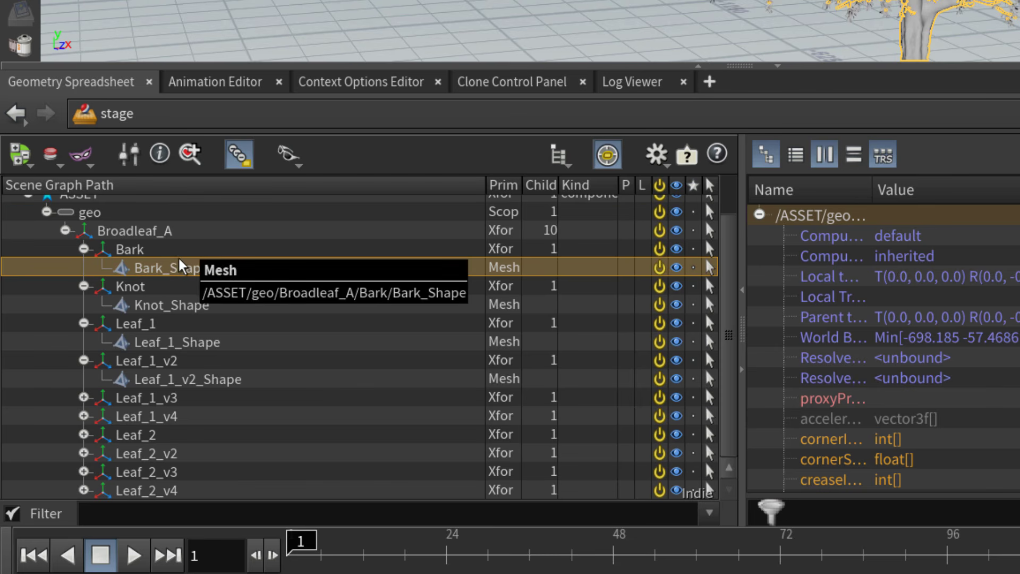
click(248, 254)
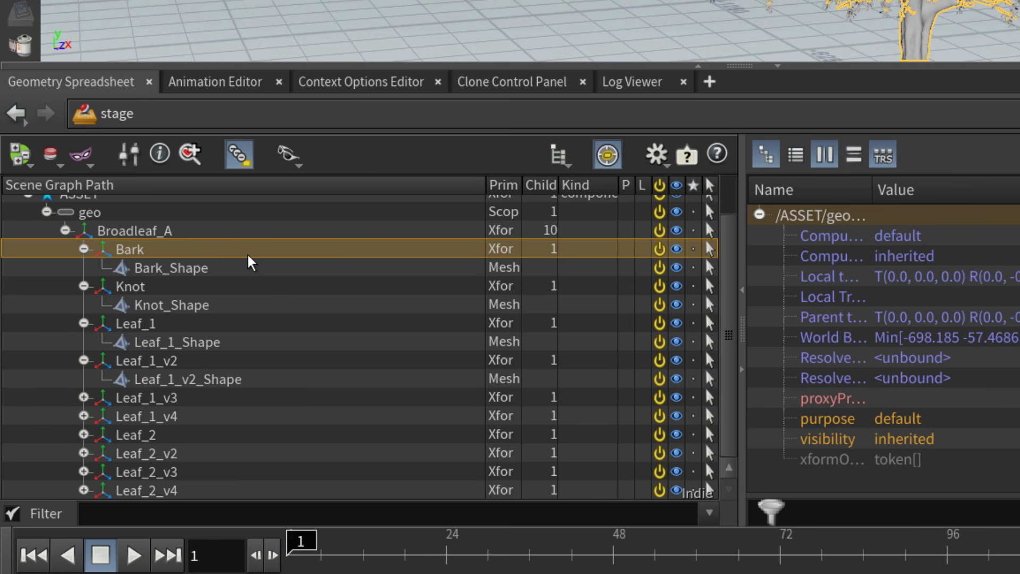
click(223, 287)
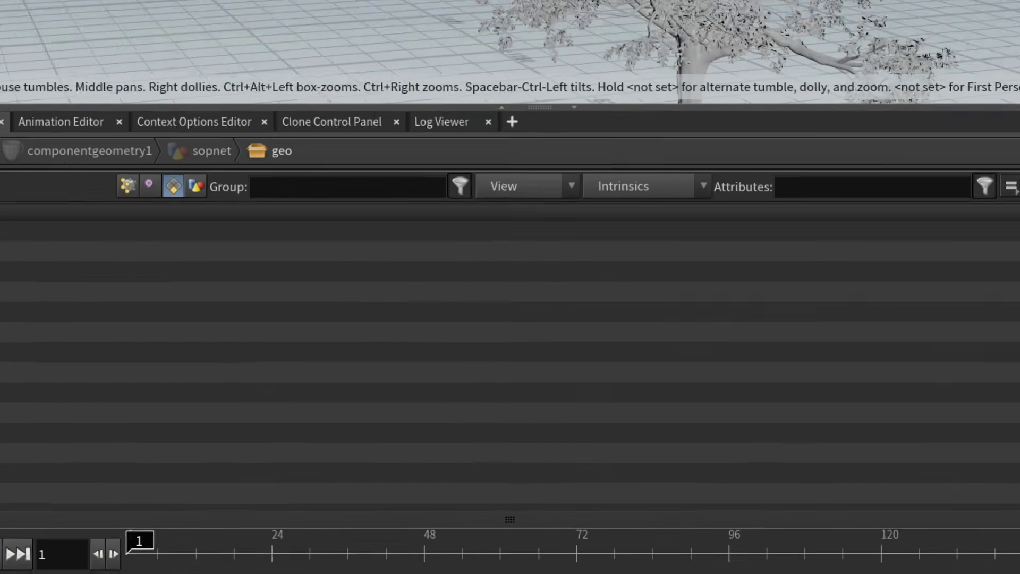
Step: Insert a Primitive Wrangle between the Alembic node and the default output in the component's geometry network
key(Tab)
text(primitive)
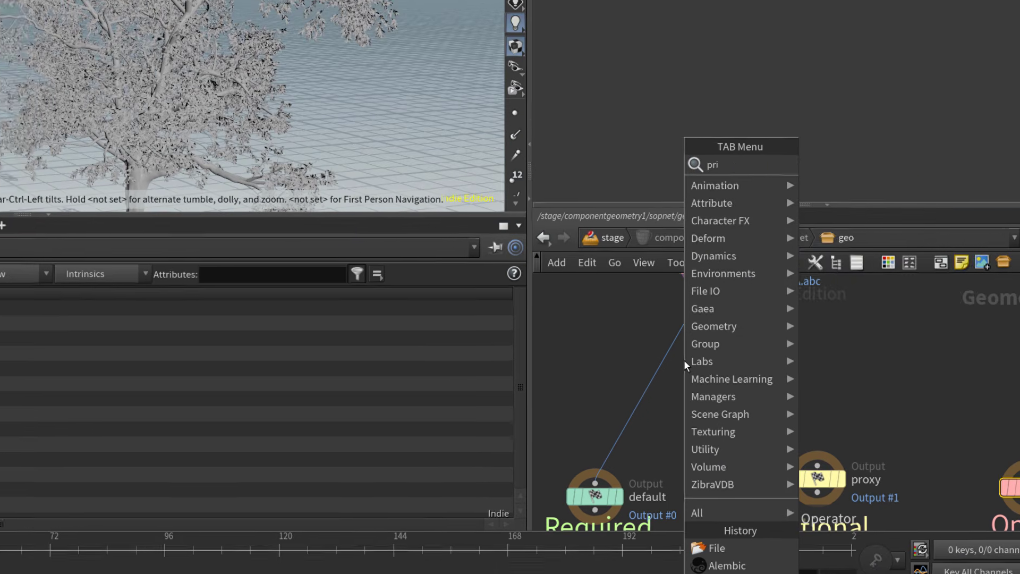
text(wr)
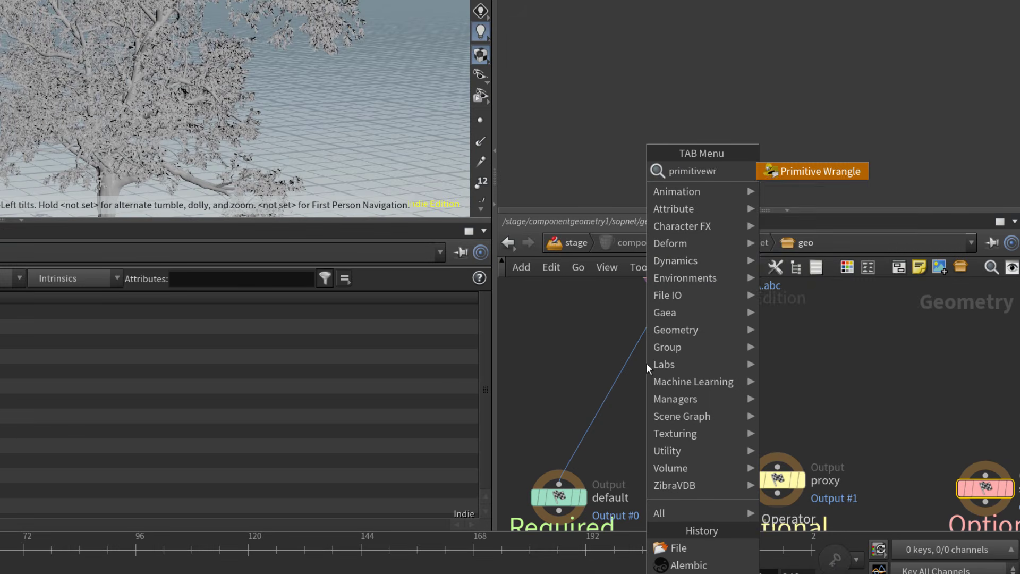
key(Return)
click(646, 365)
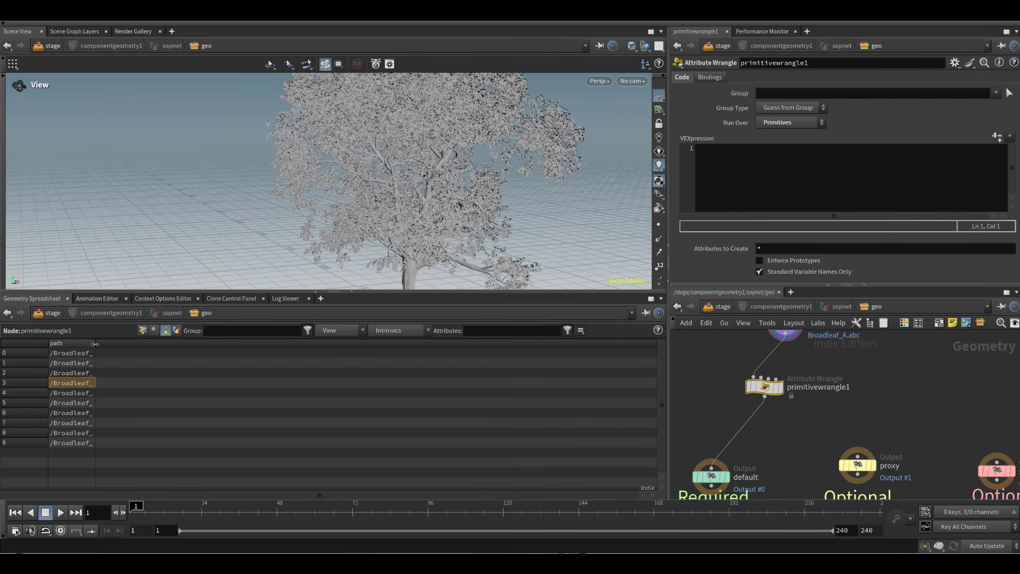
Step: Widen the path column in the geometry spreadsheet and examine the path of each Broadleaf_A primitive
drag(95, 344, 331, 344)
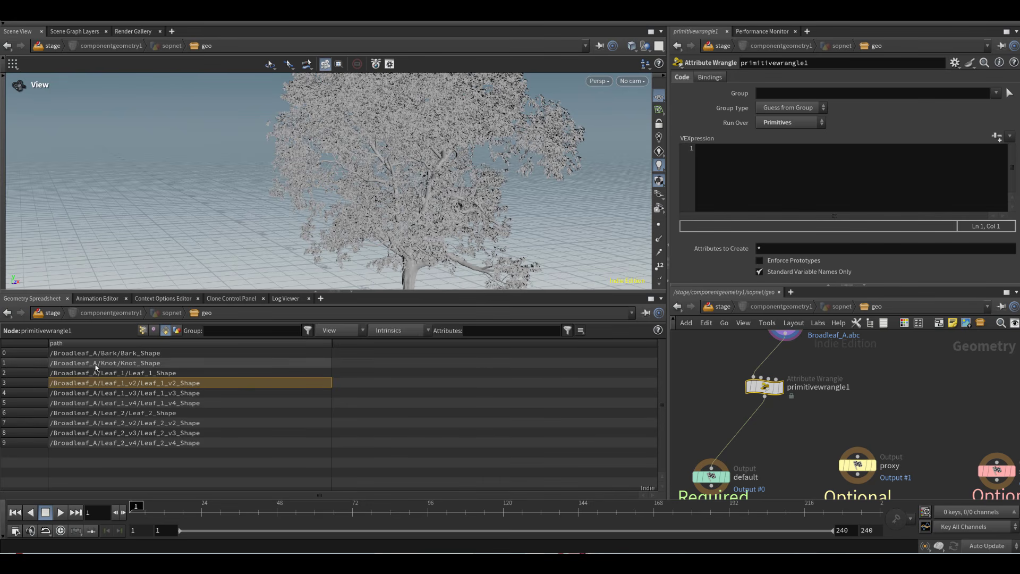
drag(98, 364, 105, 432)
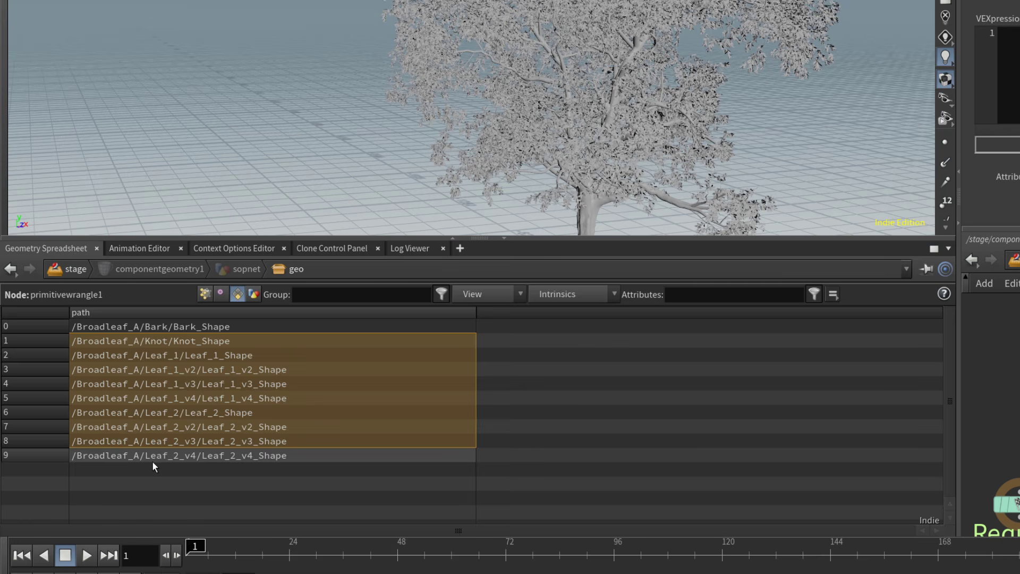
click(152, 457)
drag(126, 339, 138, 405)
click(142, 398)
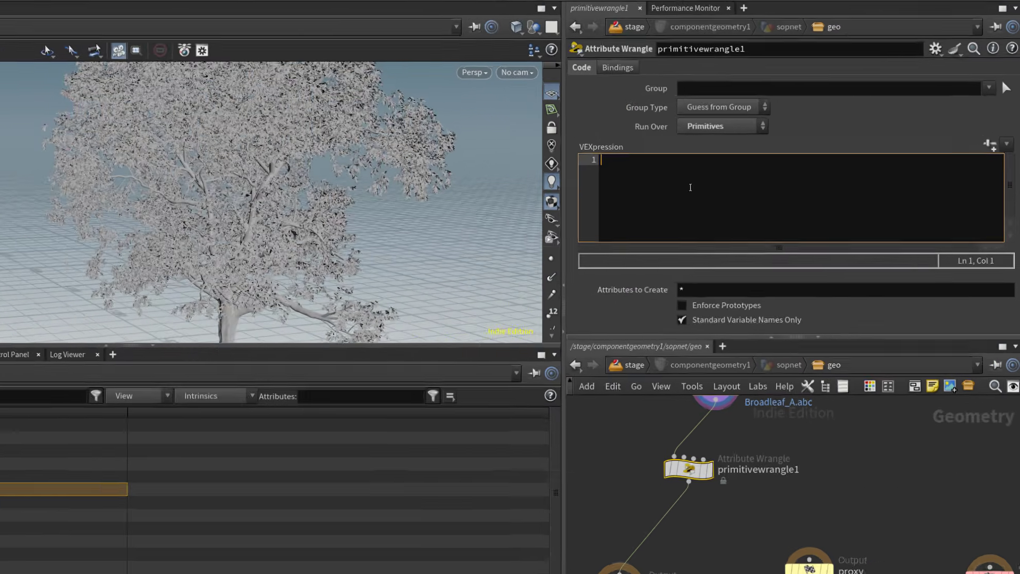
Step: Start the wrangle's VEX code with the line string path = s@path; to store the path attribute
text(string path )
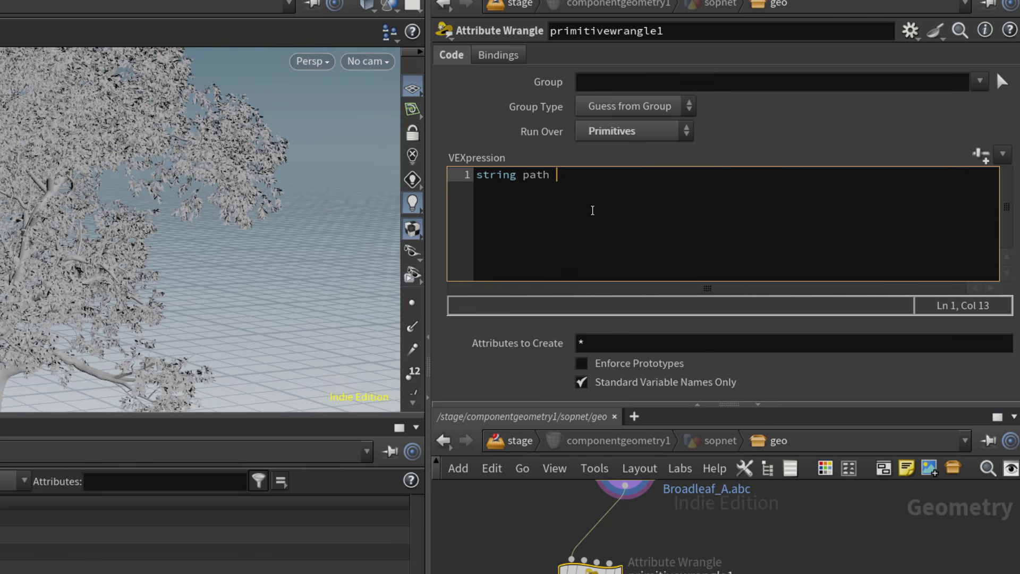
text(= s@path;)
key(Return)
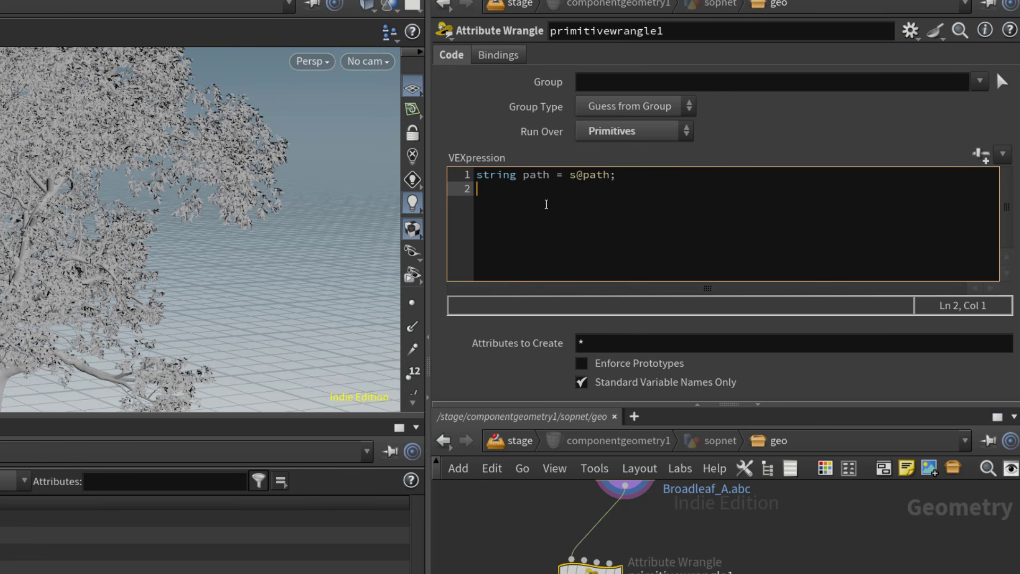
Step: Add a second VEX line, string parts[]= split(path, "/");, to split the path into an array
text(string part)
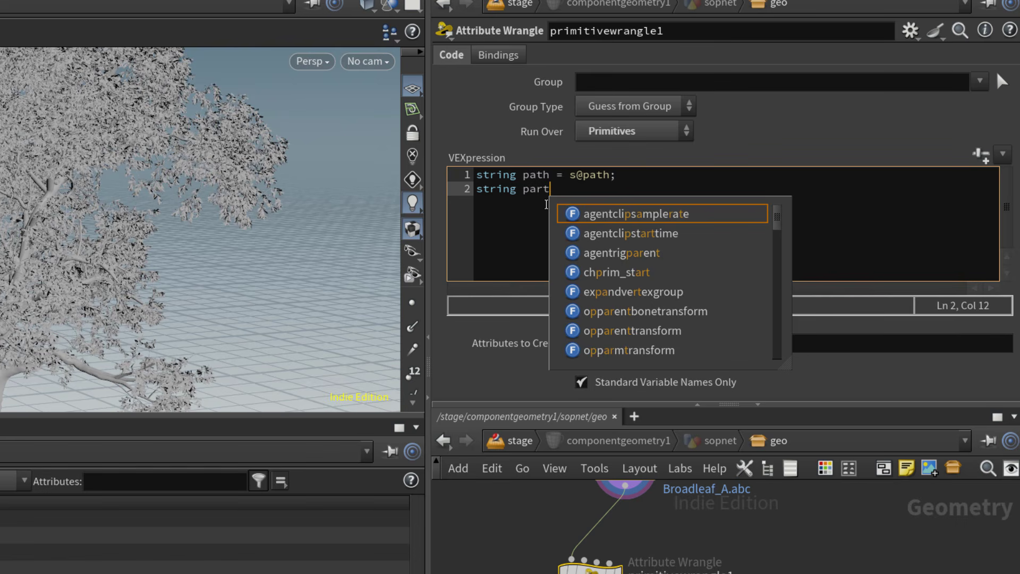
text(s[])
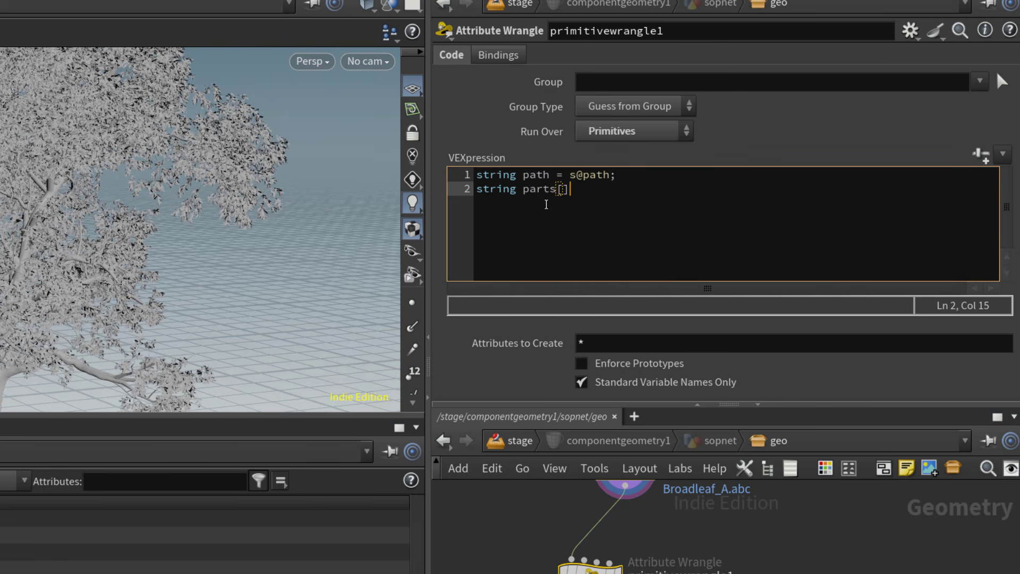
key(Left)
key(Left)
click(598, 189)
text(= split())
key(Left)
text(path, )
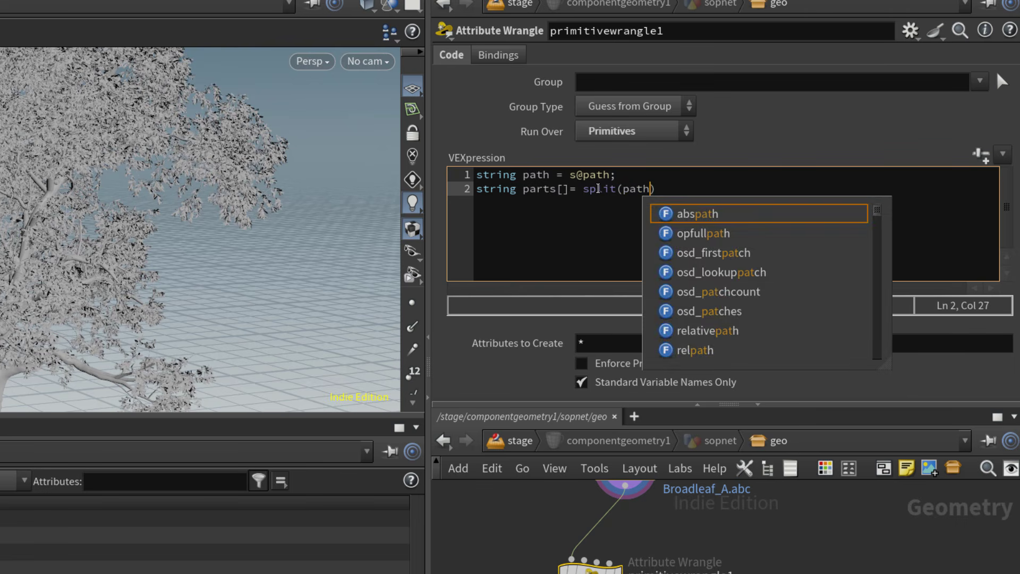
text(")
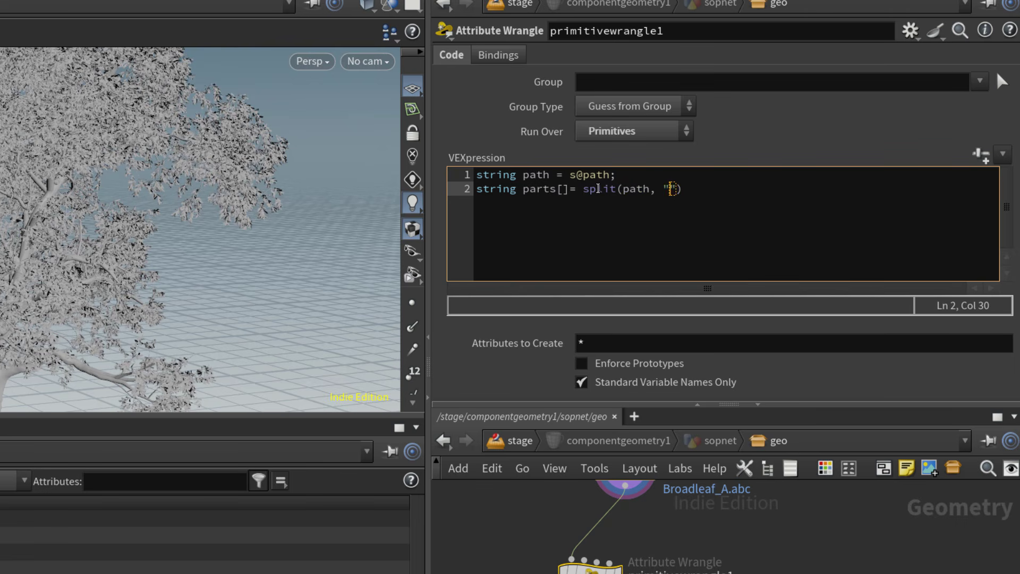
text(/");)
key(Return)
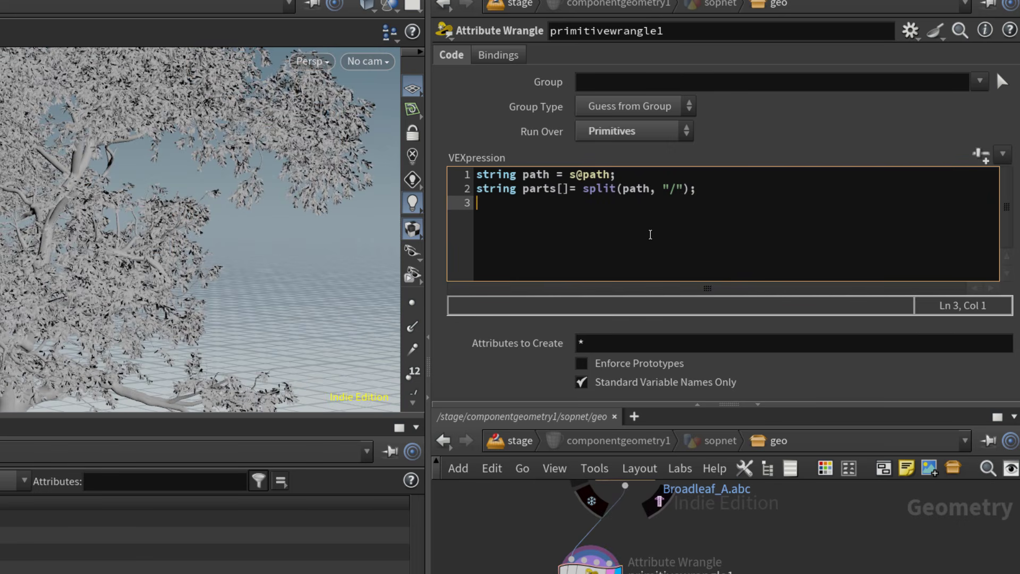
text(@path = pa)
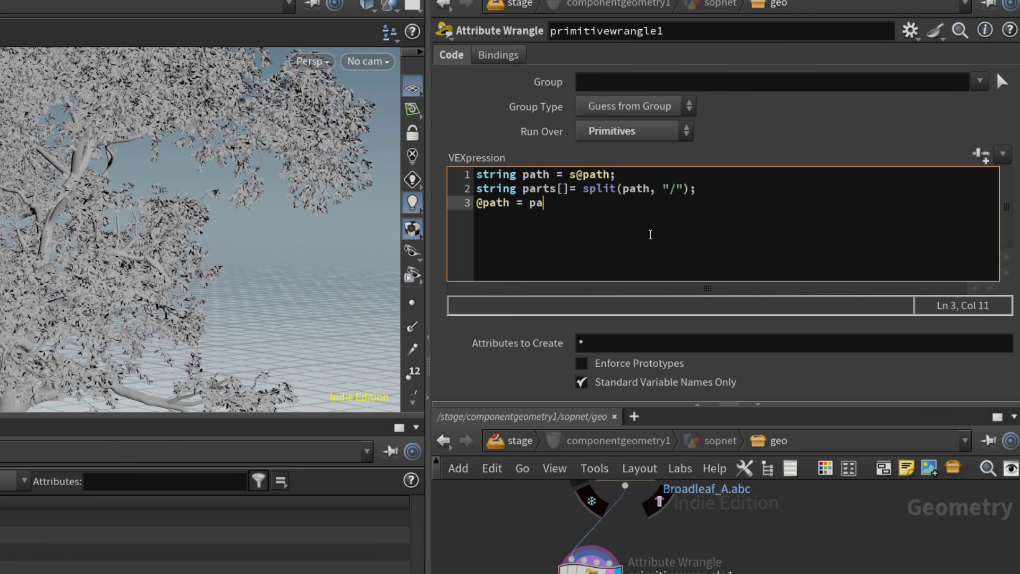
text(rts[])
key(Left)
drag(576, 203, 530, 203)
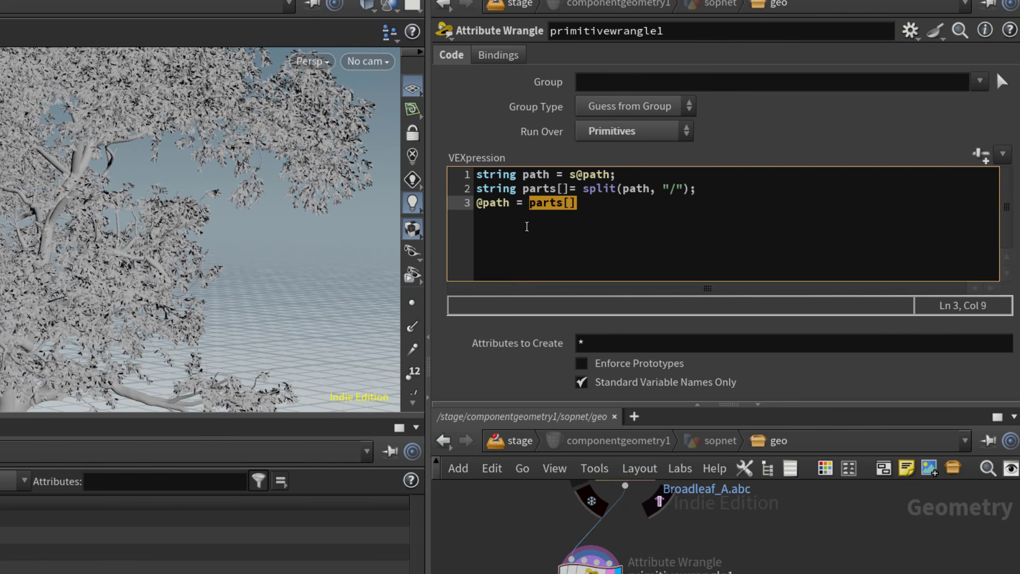
click(574, 204)
key(Left)
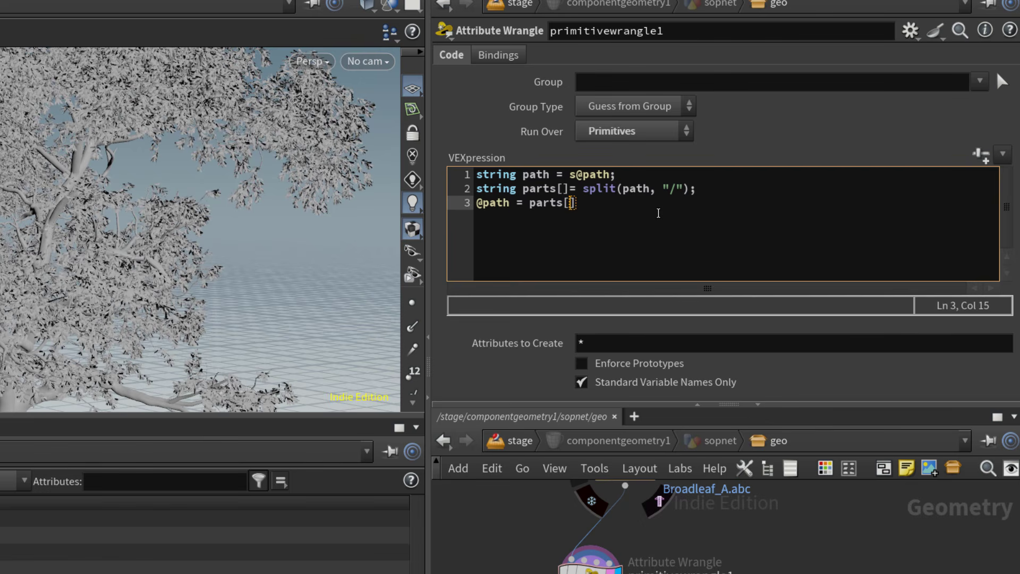
text(0)
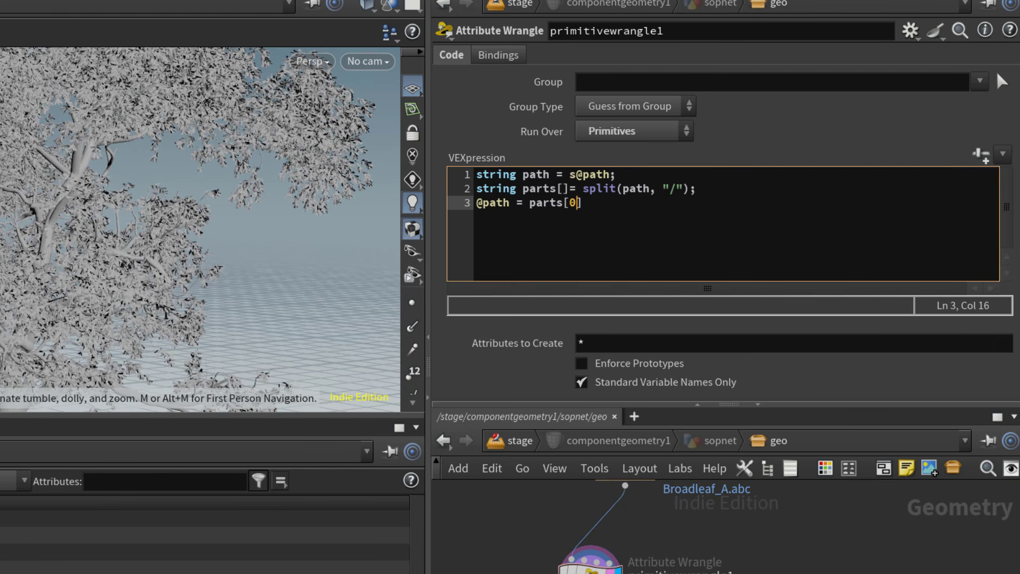
click(631, 221)
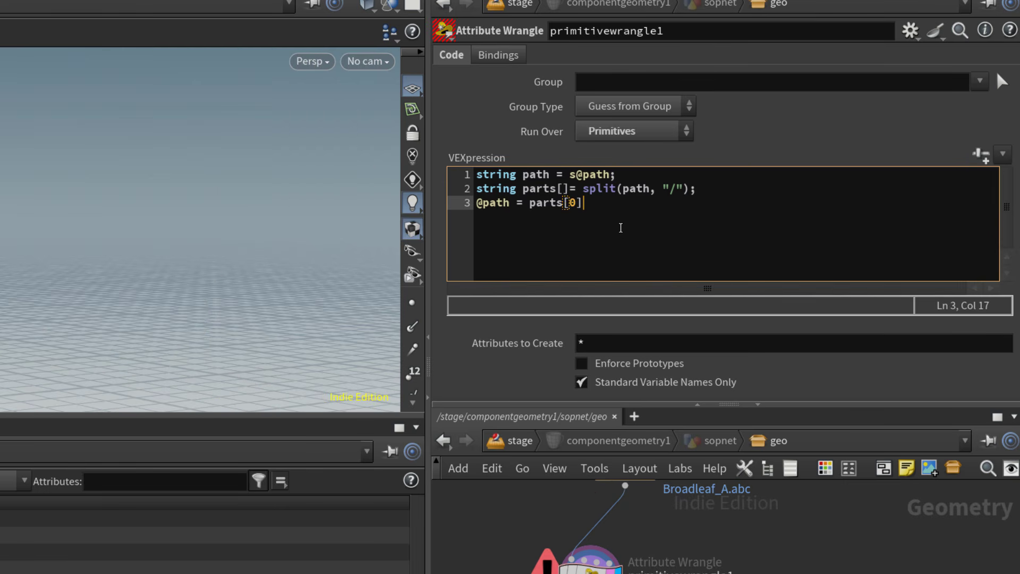
text(;)
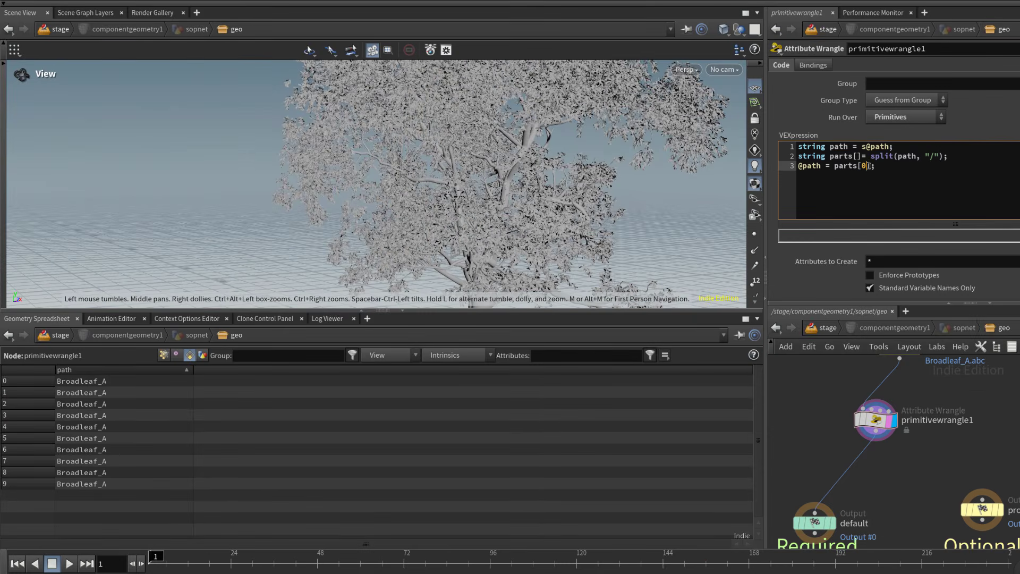
Step: Change the array index in the third VEX line to 1 and apply the code
key(BackSpace)
text(1)
click(988, 407)
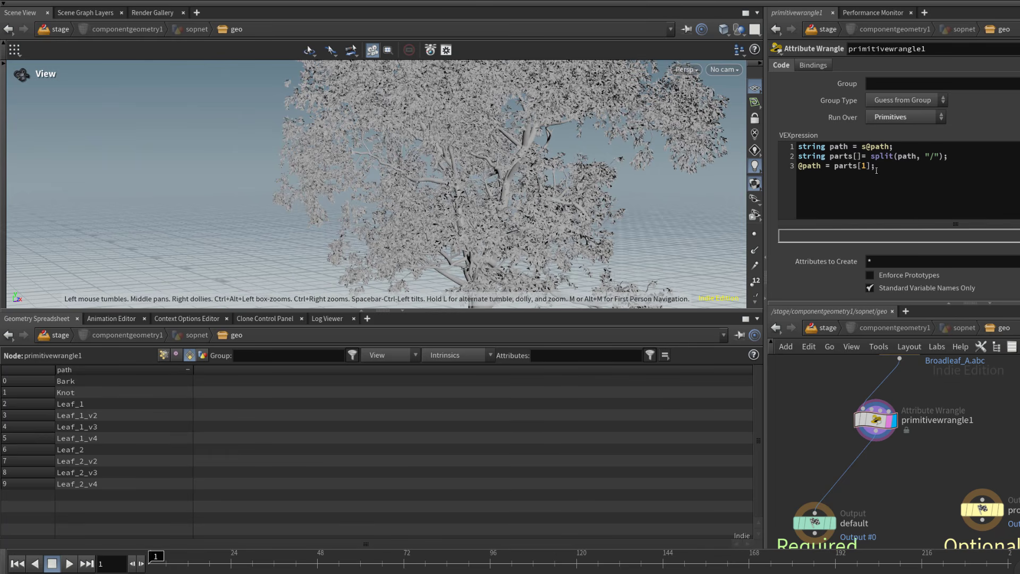
click(871, 167)
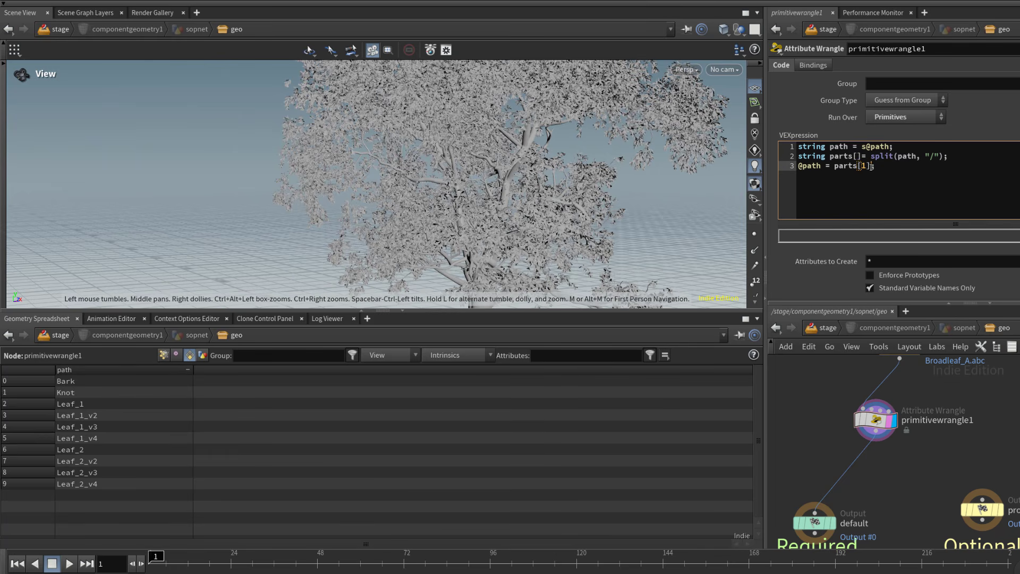
drag(868, 166, 791, 166)
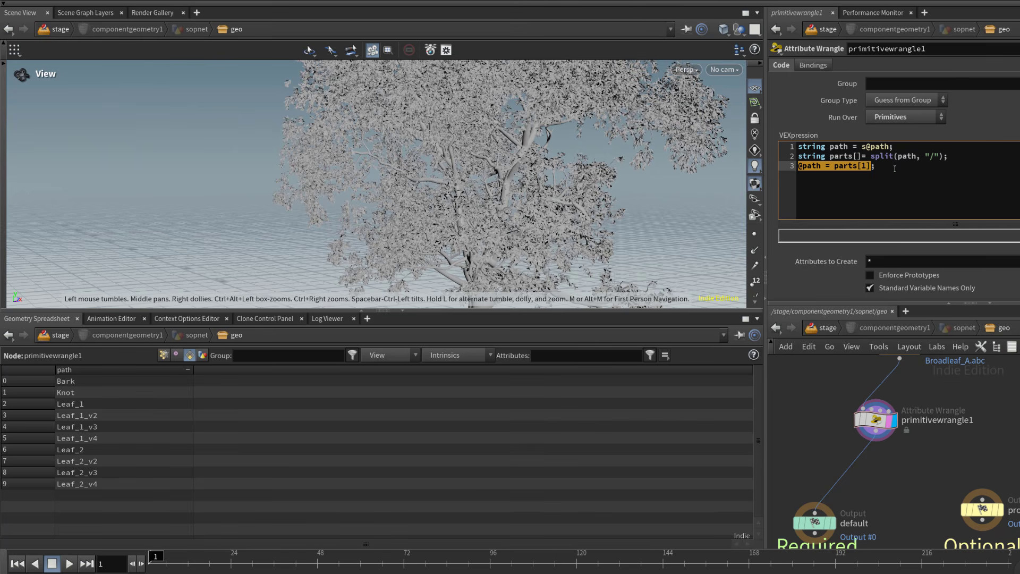
click(873, 168)
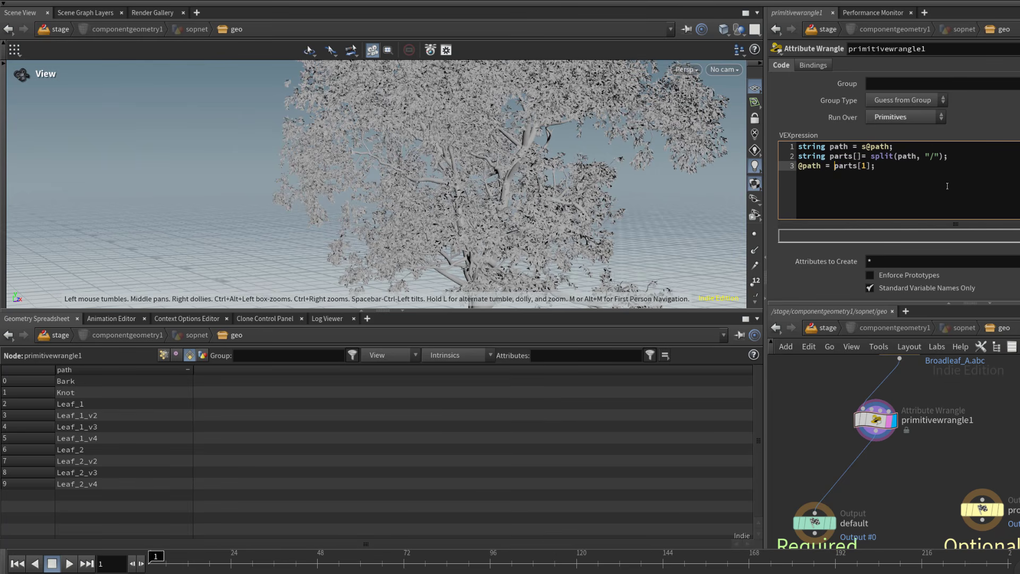
text("/" +)
click(894, 169)
key(BackSpace)
text(0)
drag(899, 169, 826, 171)
key(ctrl+c)
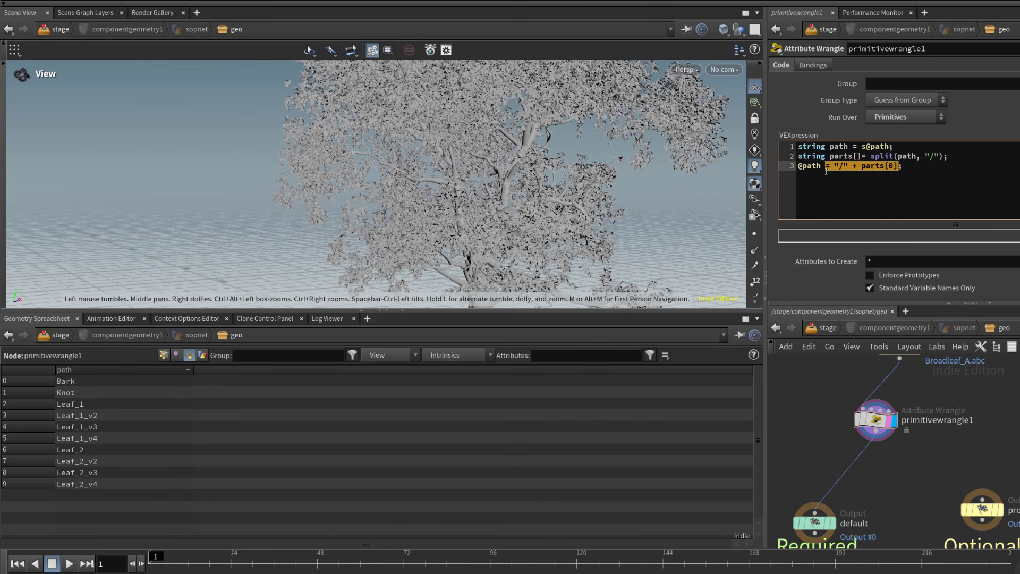
Step: Extend the path assignment with + "/" + parts[1] so it joins the first two array elements
click(886, 166)
text(+)
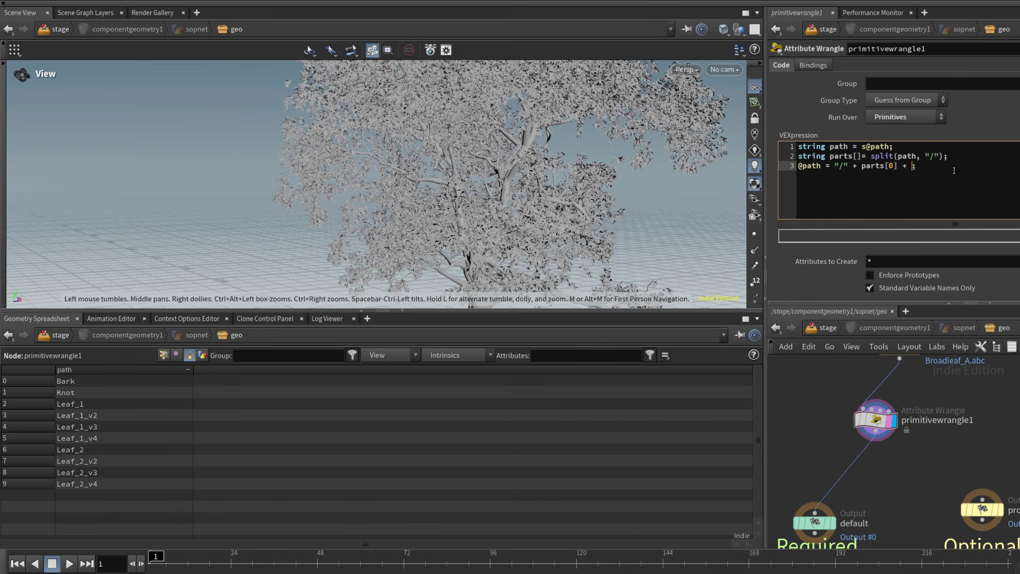
key(ctrl+v)
key(BackSpace)
text(1)
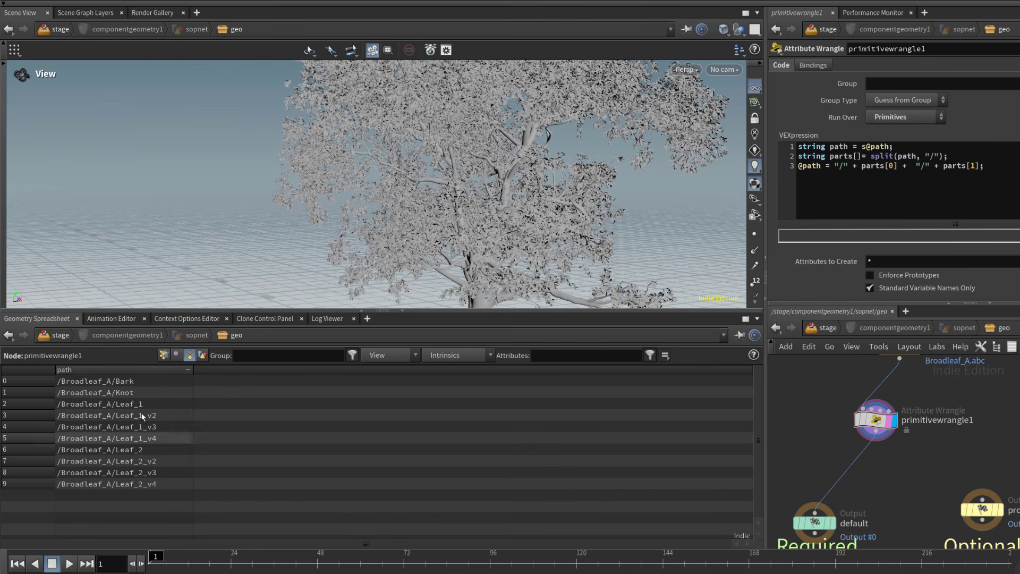
Step: Review the rewritten paths, return to the stage network and inspect the meshes under Broadleaf_A in the scene graph
drag(93, 396, 127, 495)
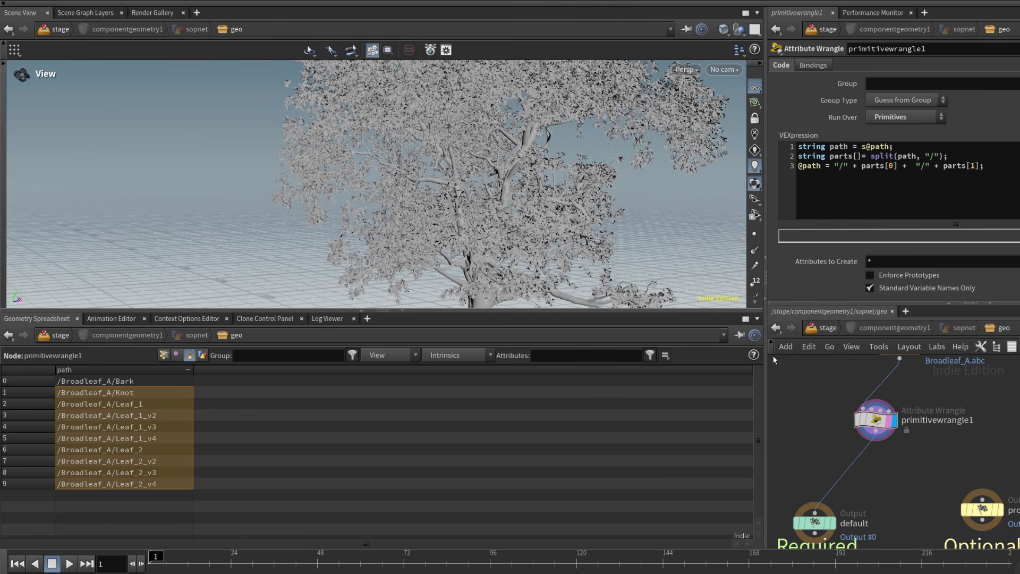
click(829, 328)
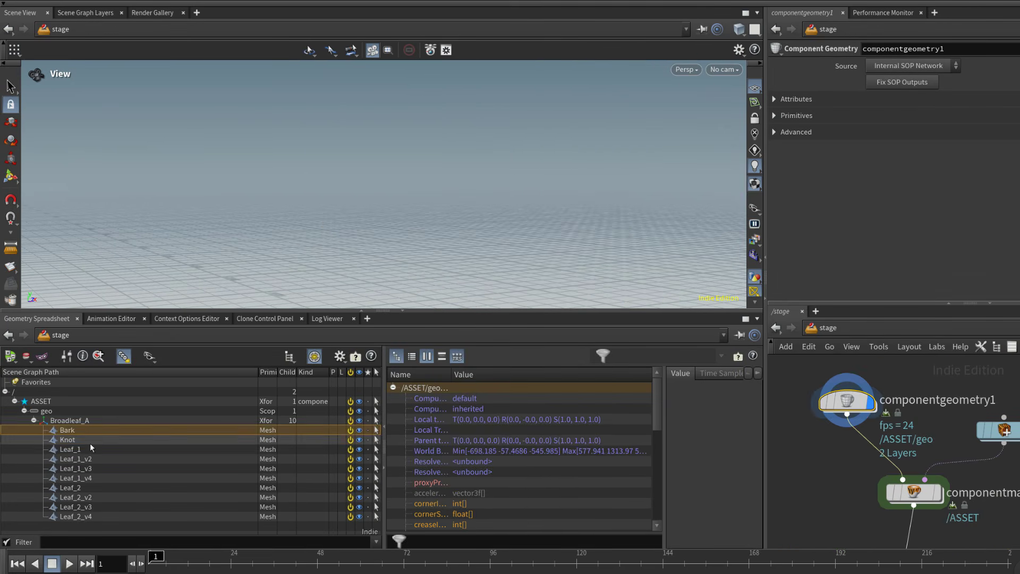
click(93, 449)
click(93, 471)
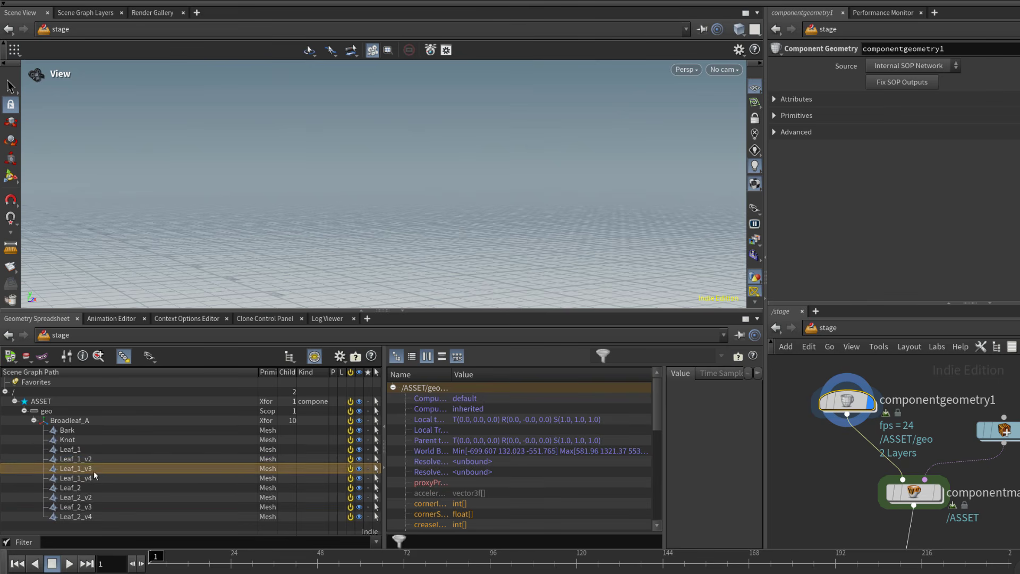
click(102, 495)
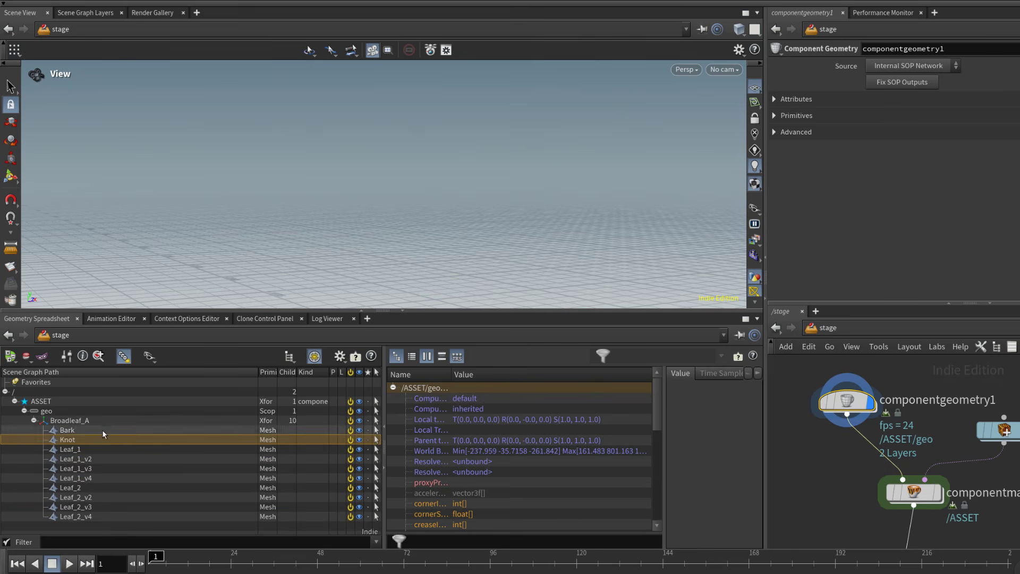
click(89, 419)
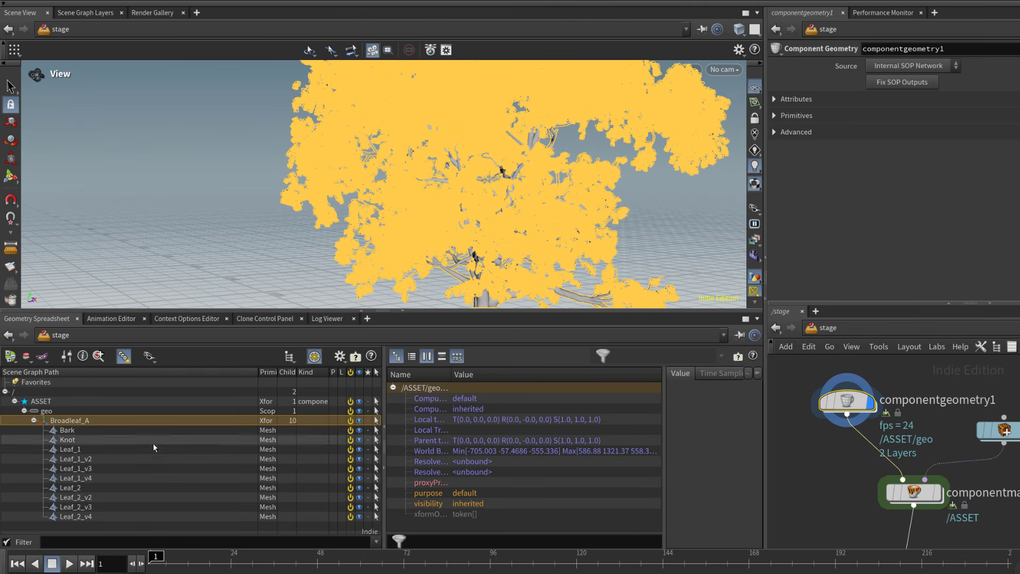
click(131, 516)
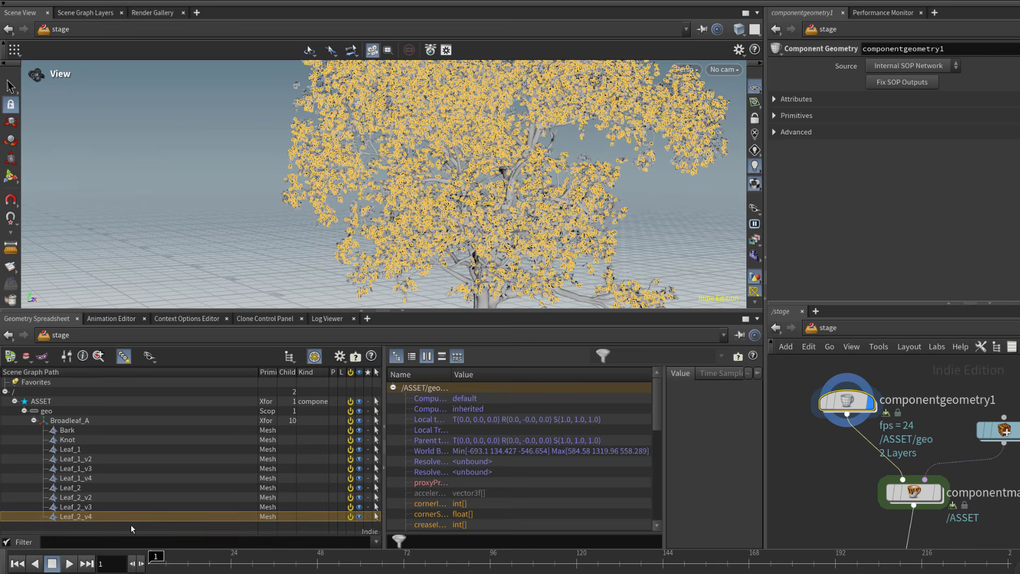
click(131, 524)
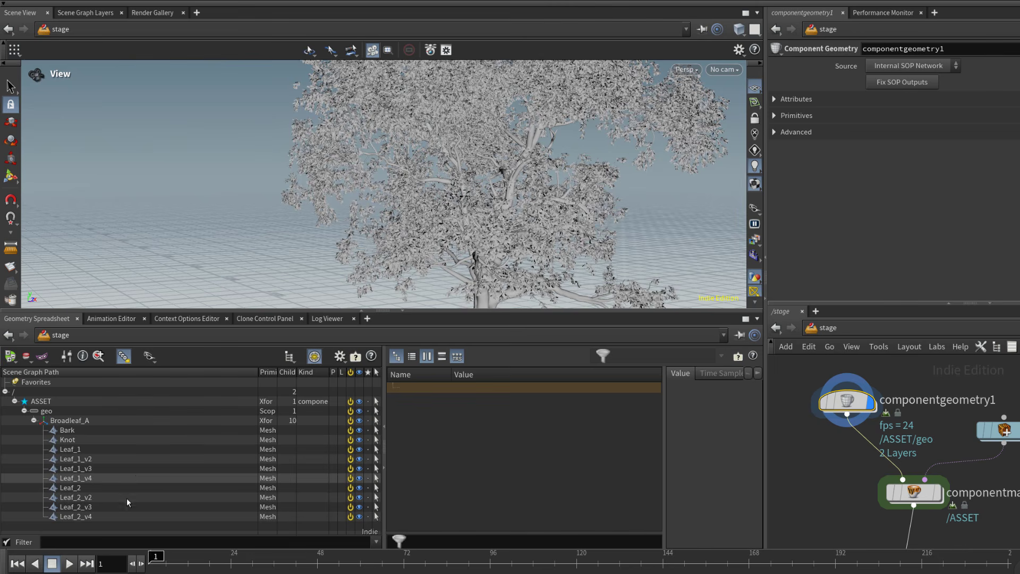
Step: Highlight the meshes Leaf_1 to Leaf_1_v4 as one group, followed by Leaf_2 to Leaf_2_v4, in the scene graph
click(98, 451)
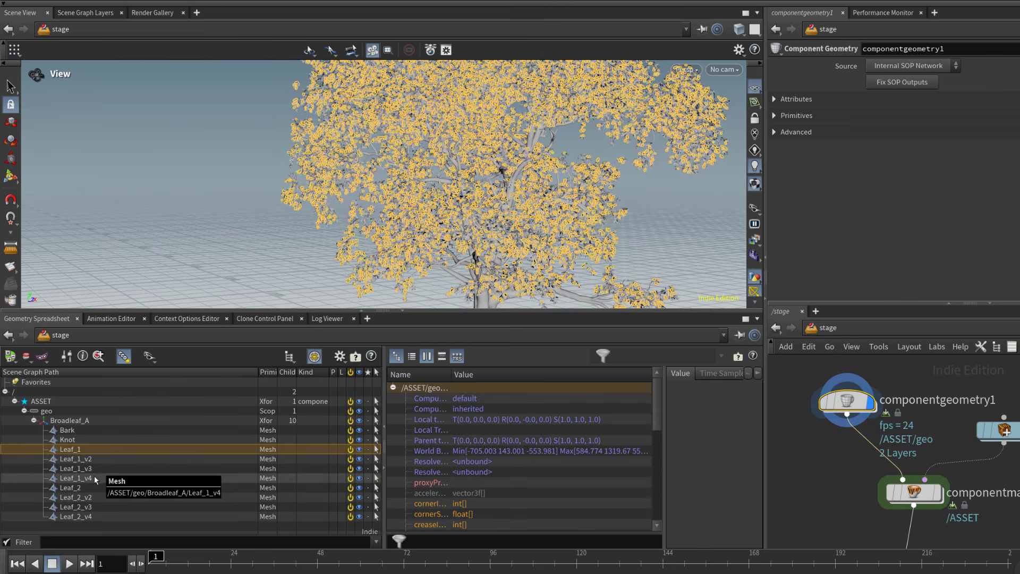
shift+click(94, 477)
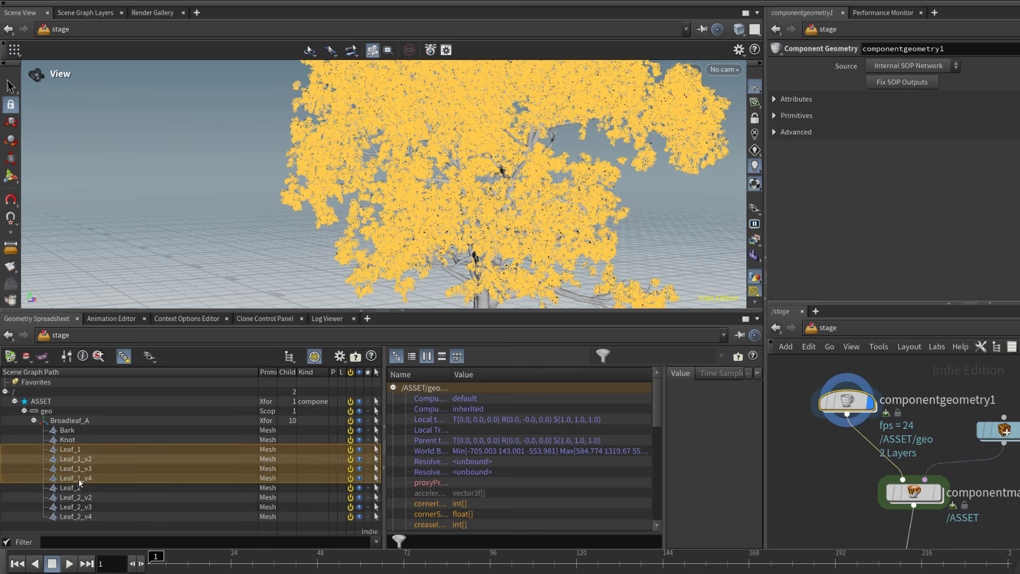
click(91, 489)
shift+click(85, 517)
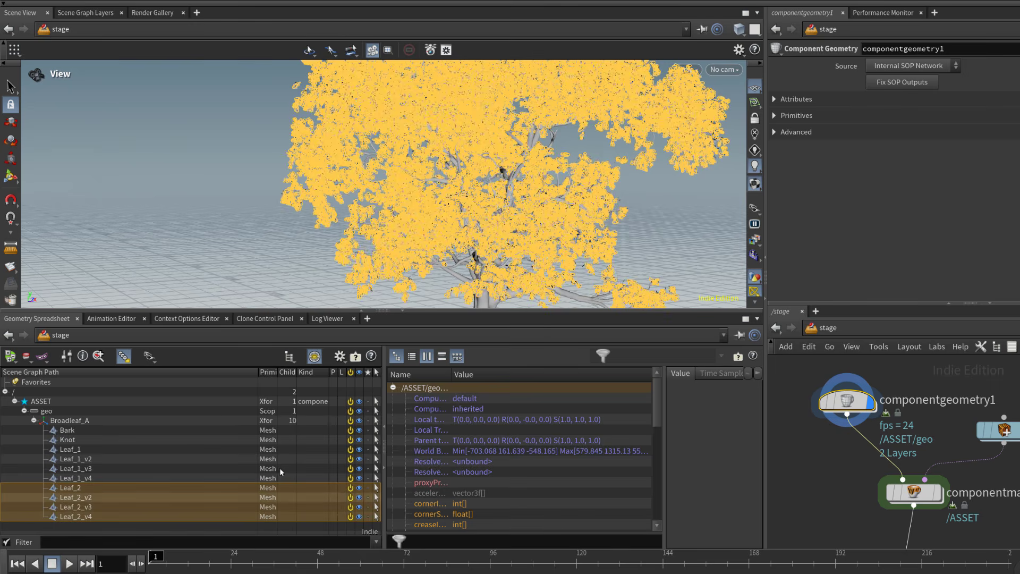
Step: Reopen the component's geometry network and add blank lines below the path assignment in the wrangle code
mouse_move(849, 411)
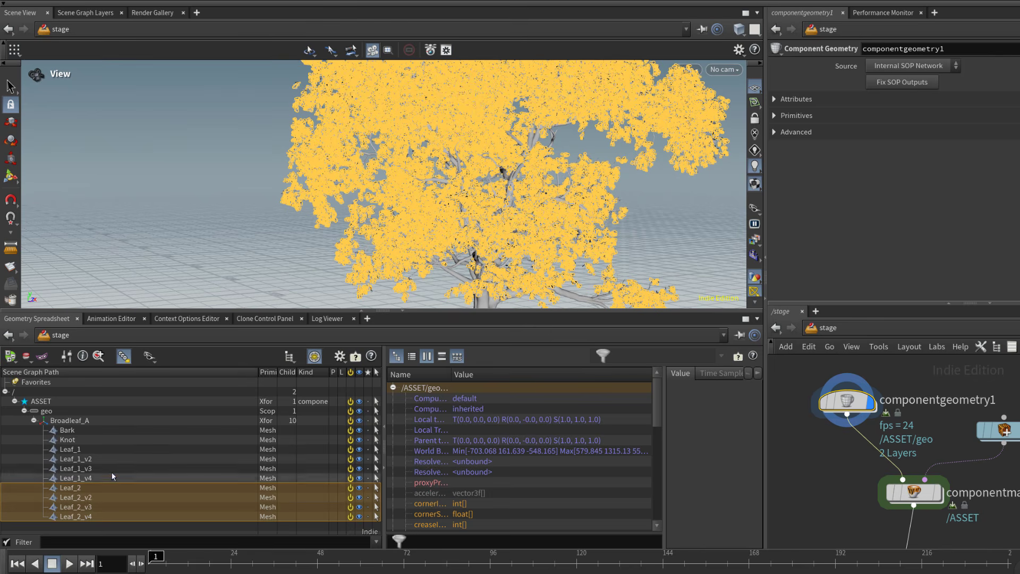
double_click(860, 406)
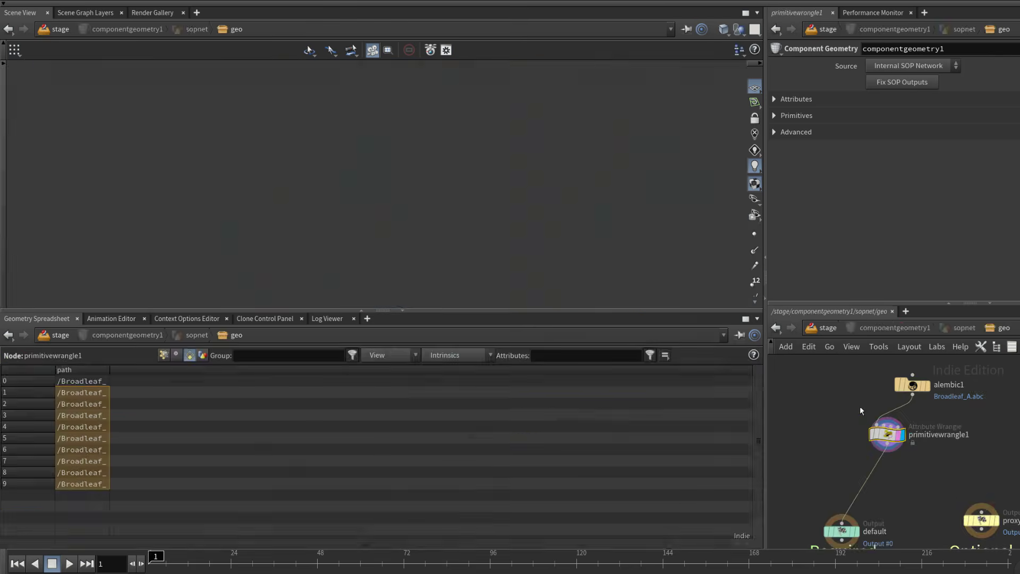
click(855, 194)
key(Return)
key(Return)
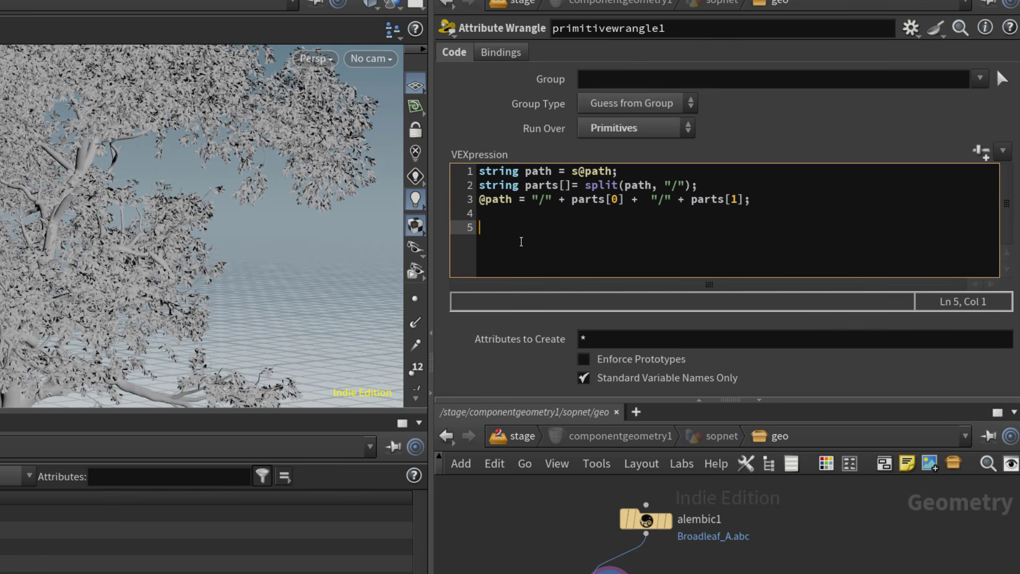
Step: Start a VEX condition on line 5 that tests the path for the leaf name: if (find(path, "Leaf_1")>0{
text(if (fiu)
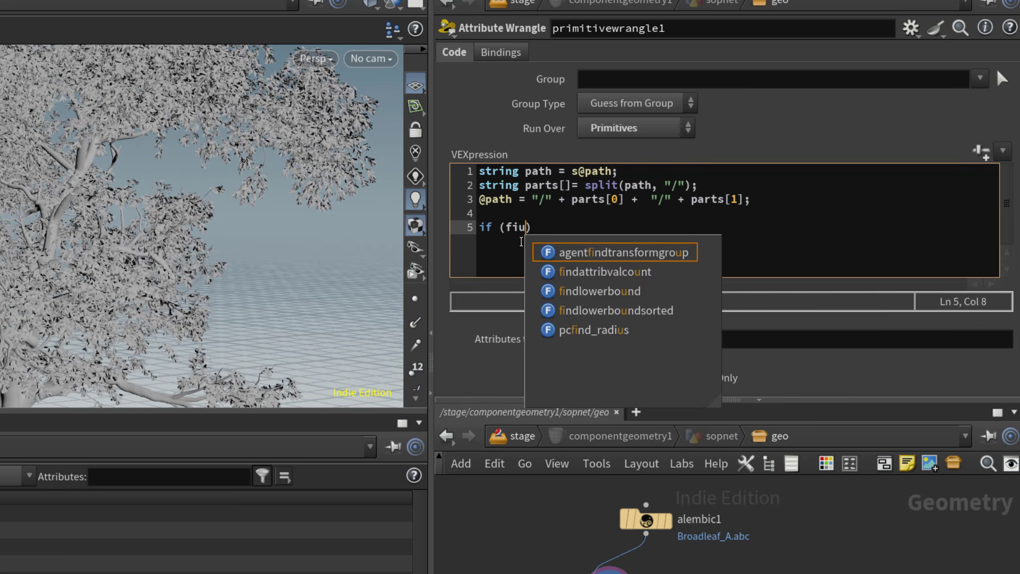
key(BackSpace)
text(nd)
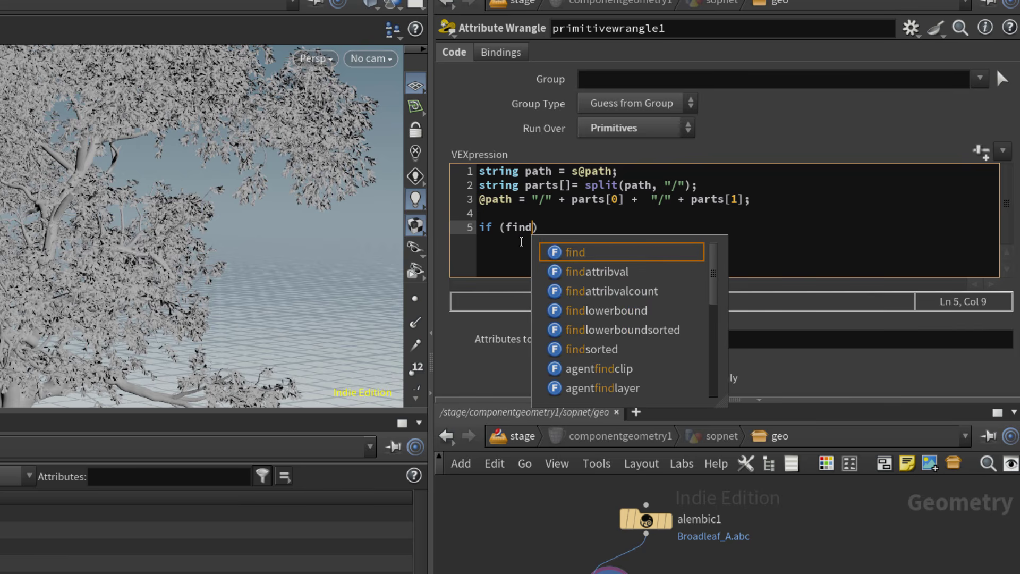
text(()
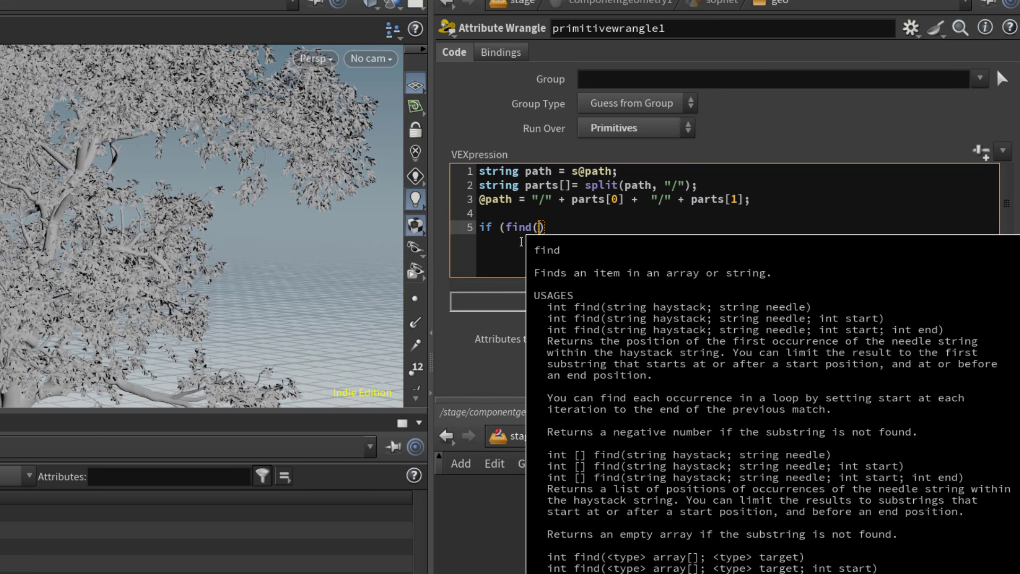
text(path)
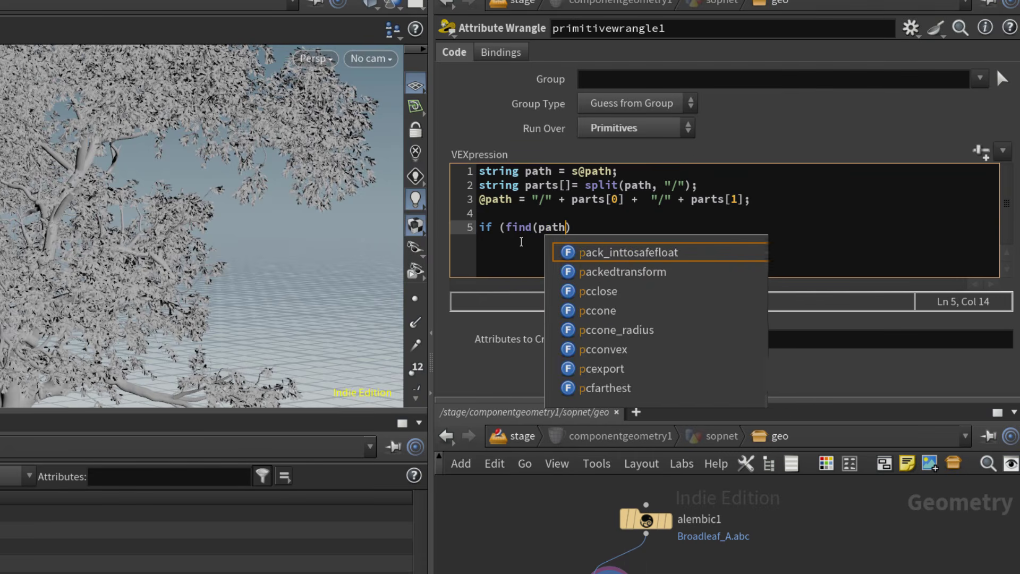
text(, )
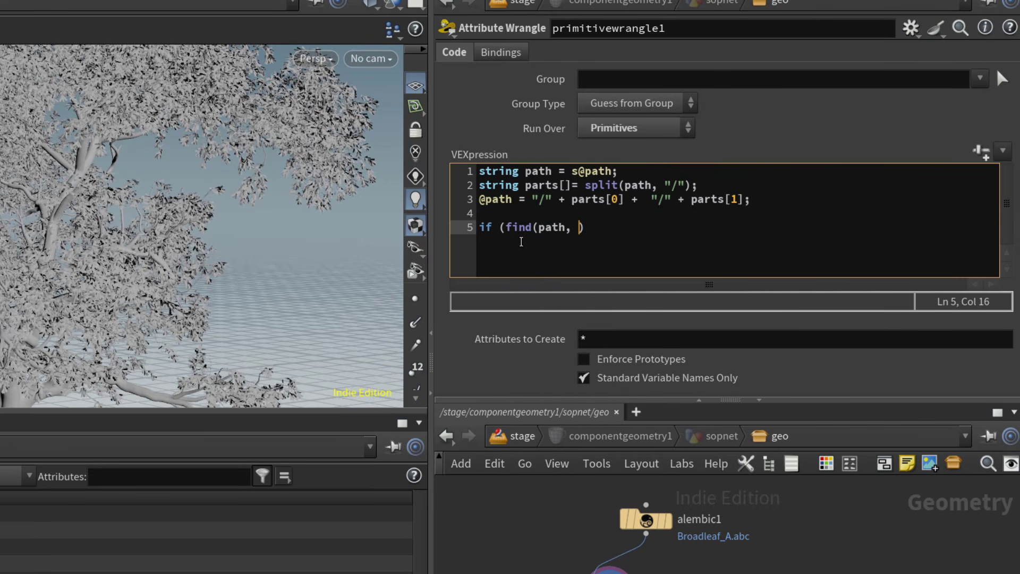
text("Leaf_1"))
key(Left)
key(Right)
text(>0{)
key(Return)
key(Tab)
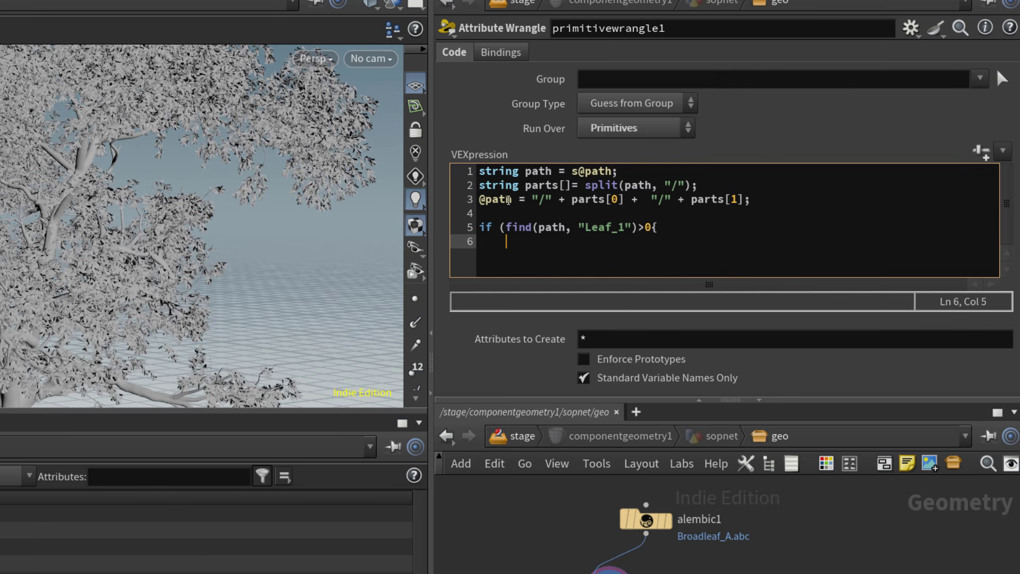
text(@path = "/" + parts[0] +  "/")
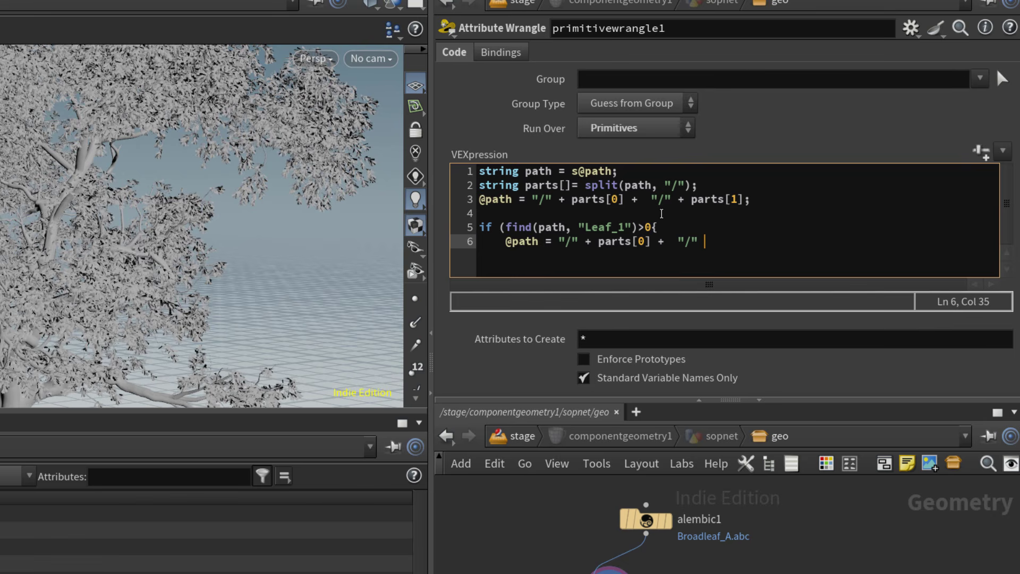
key(BackSpace)
key(Left)
text(Leaf_1)
key(Right)
text(;)
key(Return)
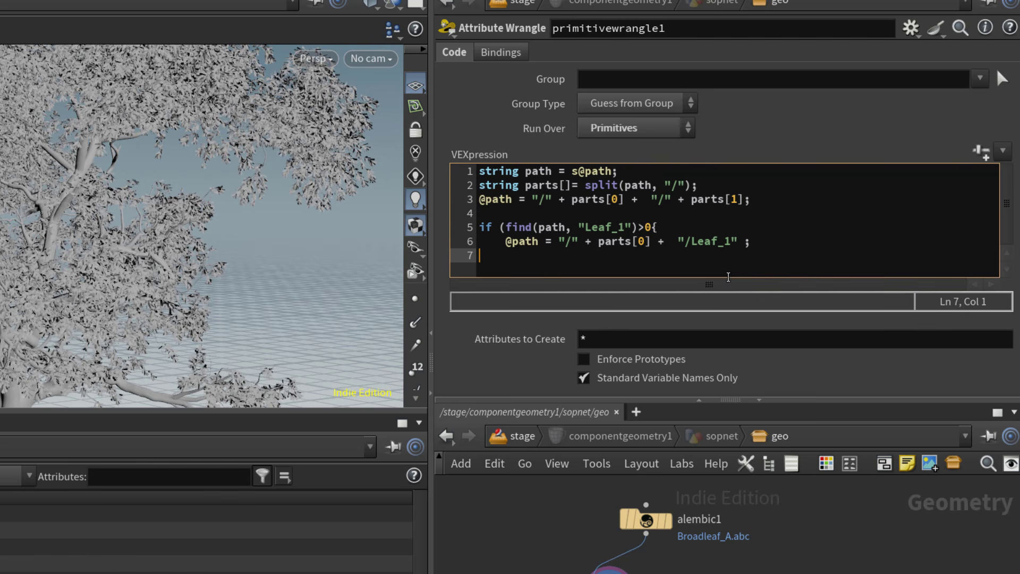
Step: Finish the condition's block with a closing brace on line 7 and apply the wrangle code
text(})
drag(504, 269, 458, 259)
click(509, 539)
click(764, 233)
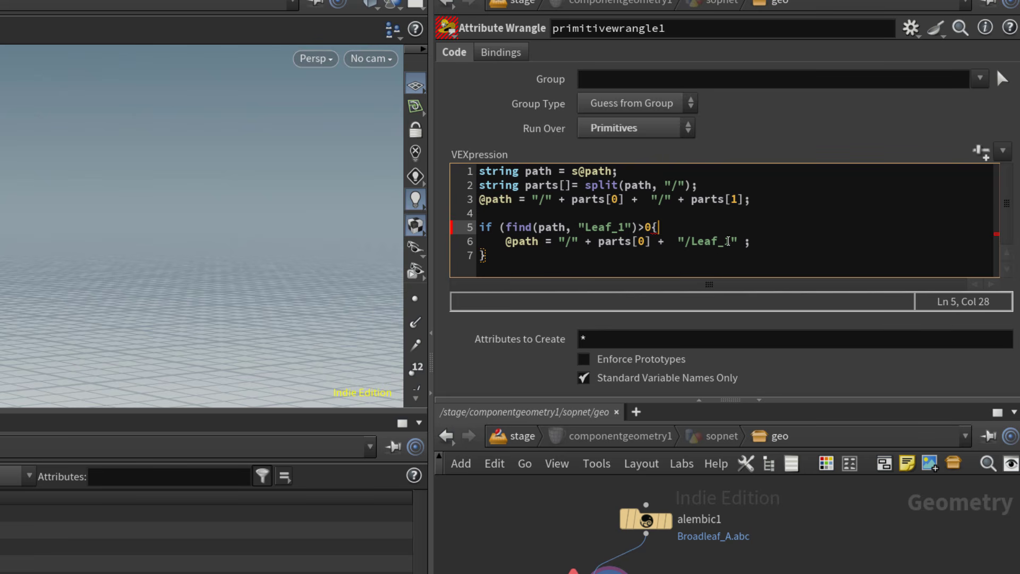
Step: Add the missing closing parenthesis to the Leaf_1 condition on line 5, apply the code and check the leaf paths in the spreadsheet
click(650, 225)
text())
key(ctrl+Return)
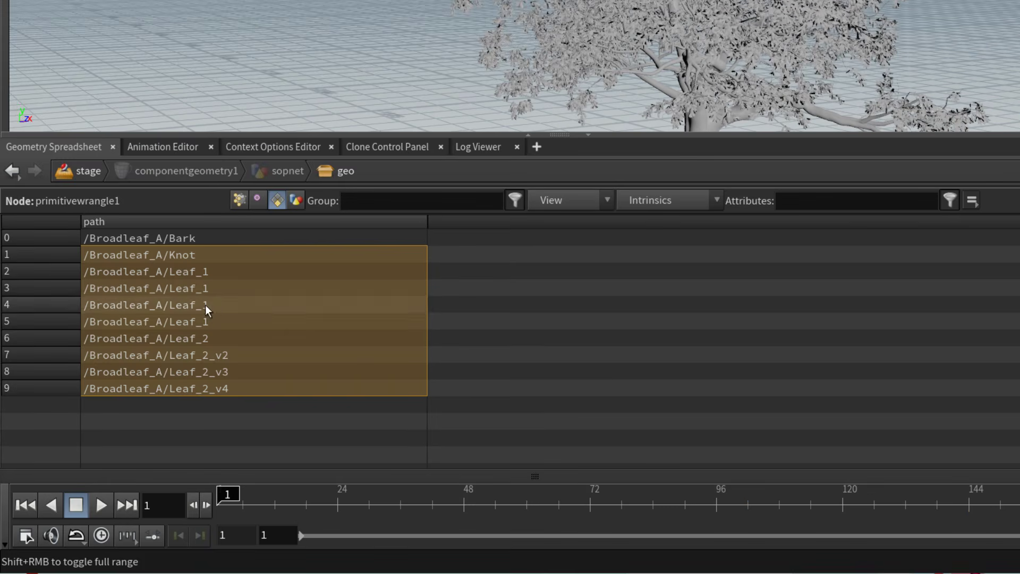
click(205, 305)
drag(205, 271, 207, 307)
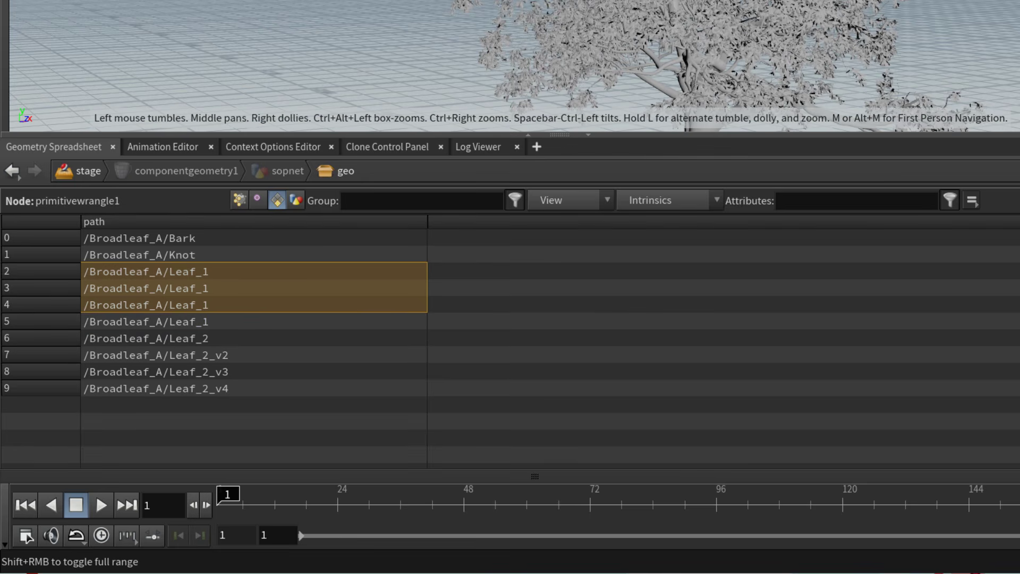
Step: Duplicate the Leaf_1 condition block on lines 9 to 11 and change both leaf names in the copy to Leaf_2
text(if (find(path, "Leaf_1")>0){     @path = "/" + parts[0] +  "/Leaf_1" ; })
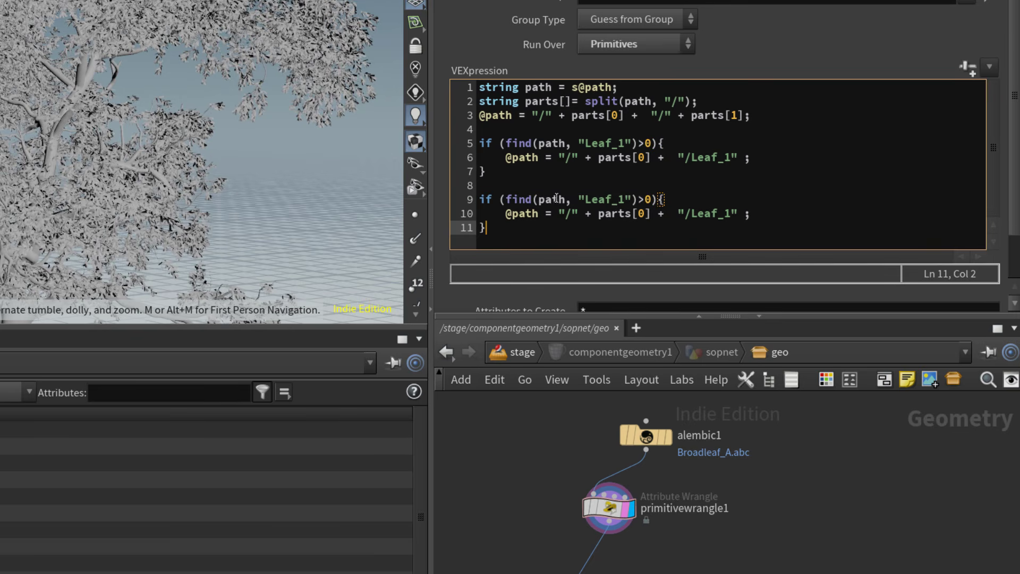
click(619, 199)
text(2)
key(Delete)
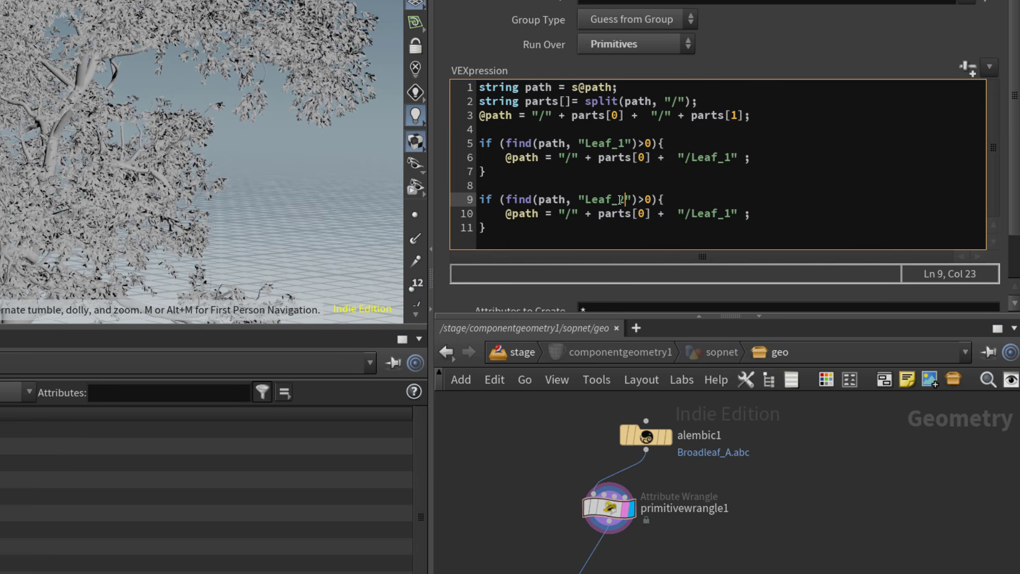
click(721, 213)
text(2)
key(Delete)
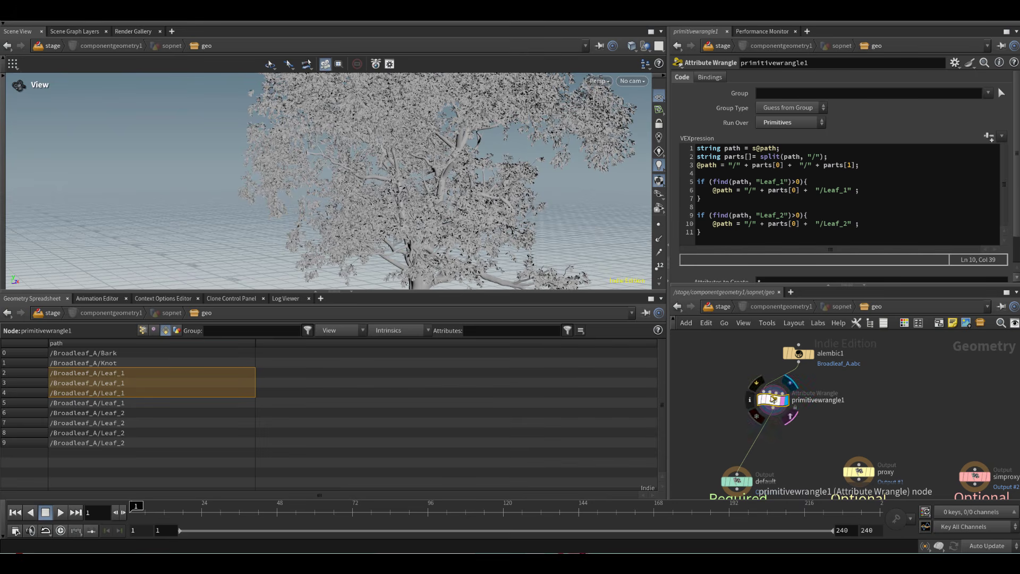
Step: Review the complete wrangle code, return to the stage and inspect the leaf meshes under Broadleaf_A in the scene graph
drag(763, 239, 696, 147)
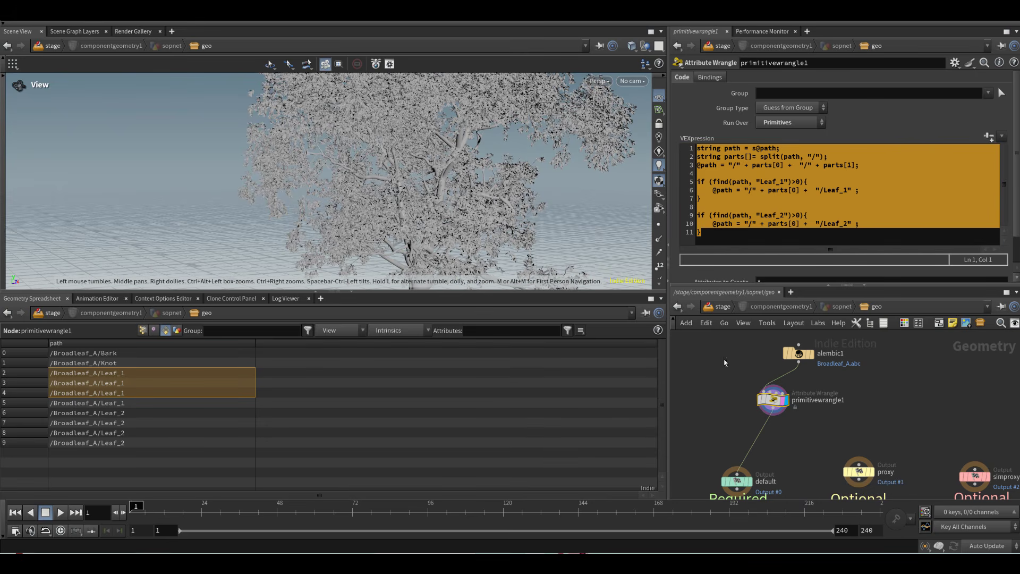
click(723, 307)
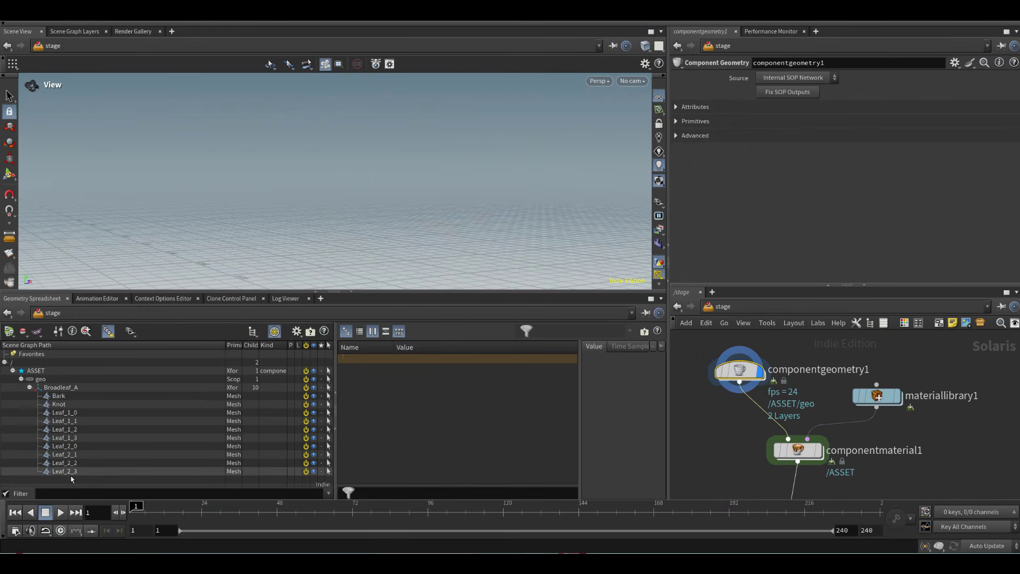
click(73, 472)
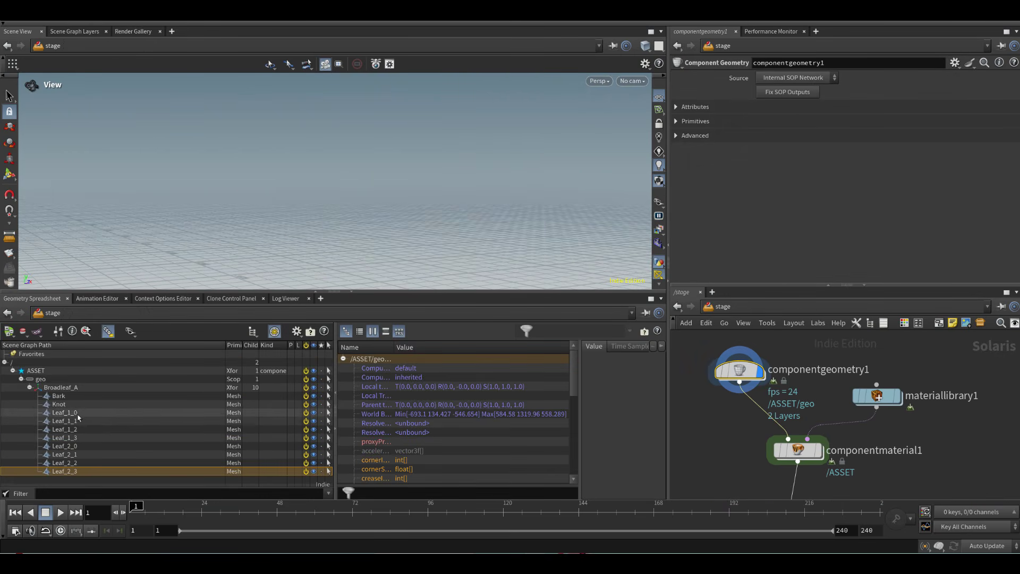
click(69, 413)
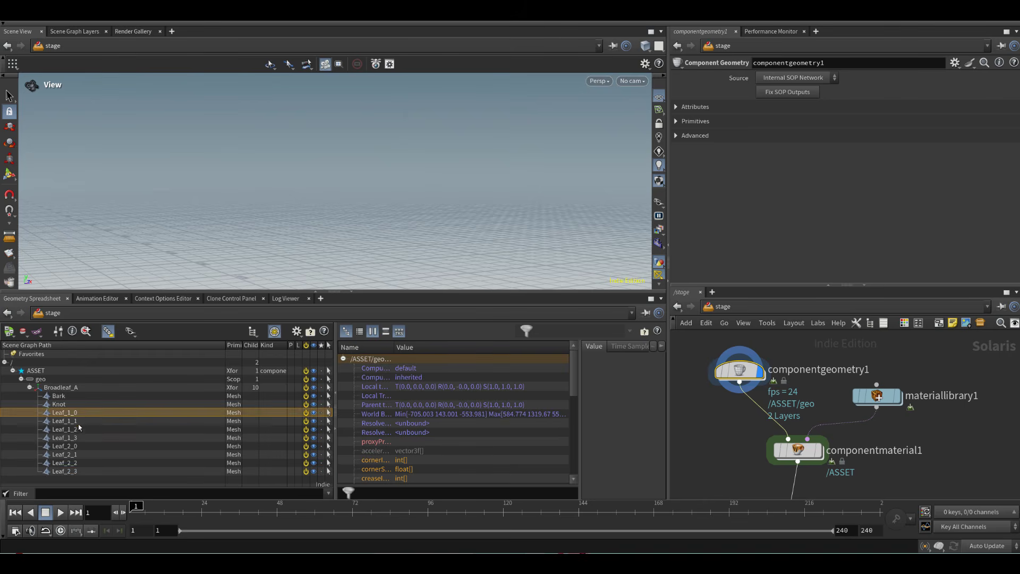
Step: Reopen the component's geometry network and set the Alembic node to load as Unpack Alembic Delayed Load Primitives
double_click(739, 370)
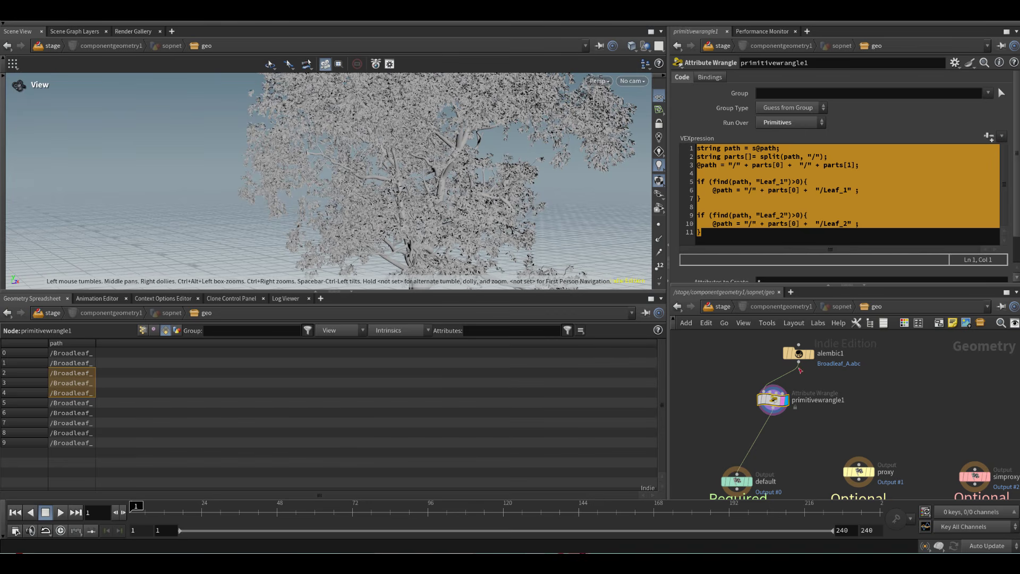
drag(780, 339, 780, 338)
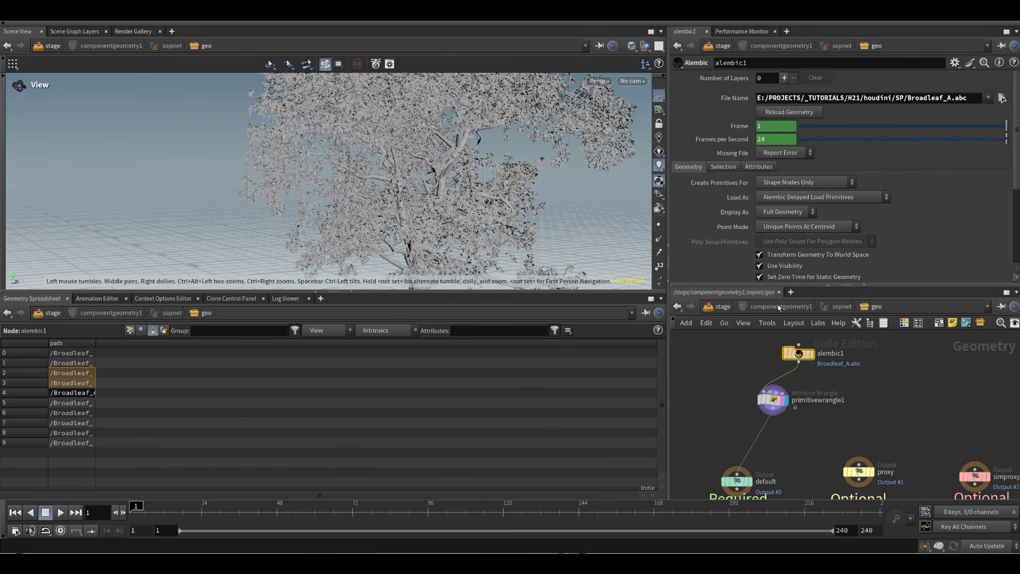
click(821, 197)
click(824, 211)
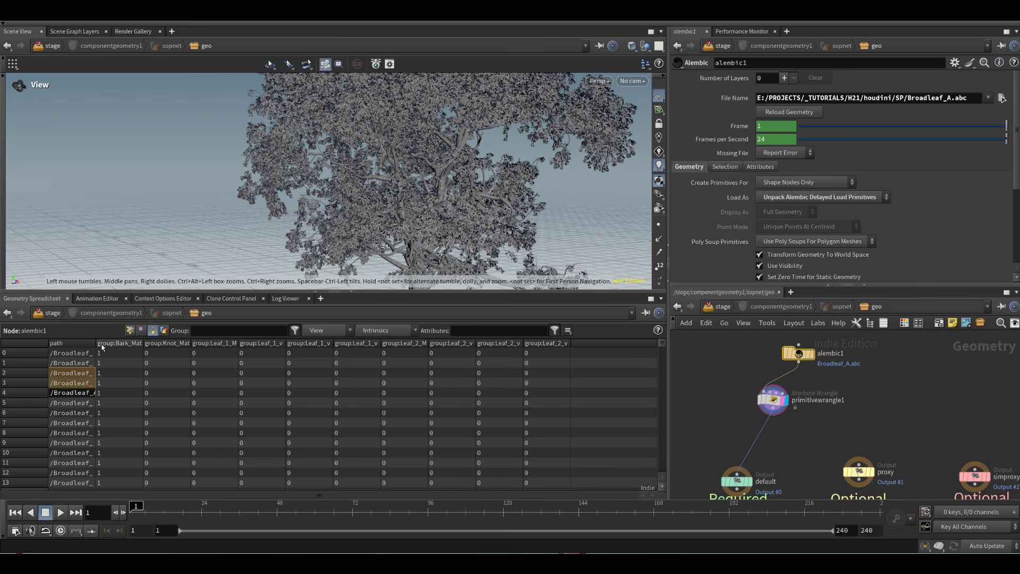
Step: Widen the path column, compare the Alembic and wrangle paths, and check the Leaf_1 and Leaf_2 meshes in the stage's scene graph
drag(97, 343, 291, 332)
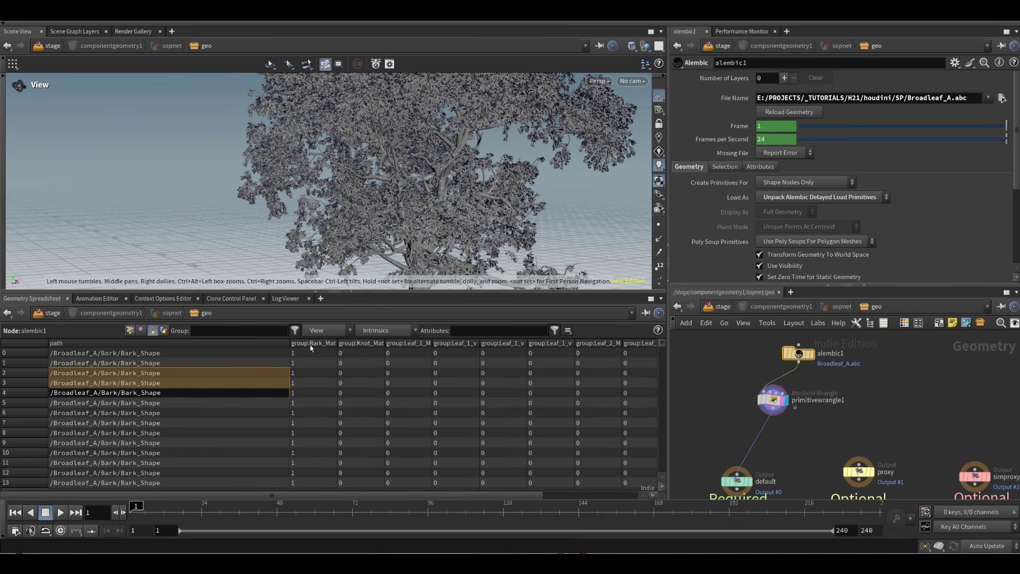
click(775, 402)
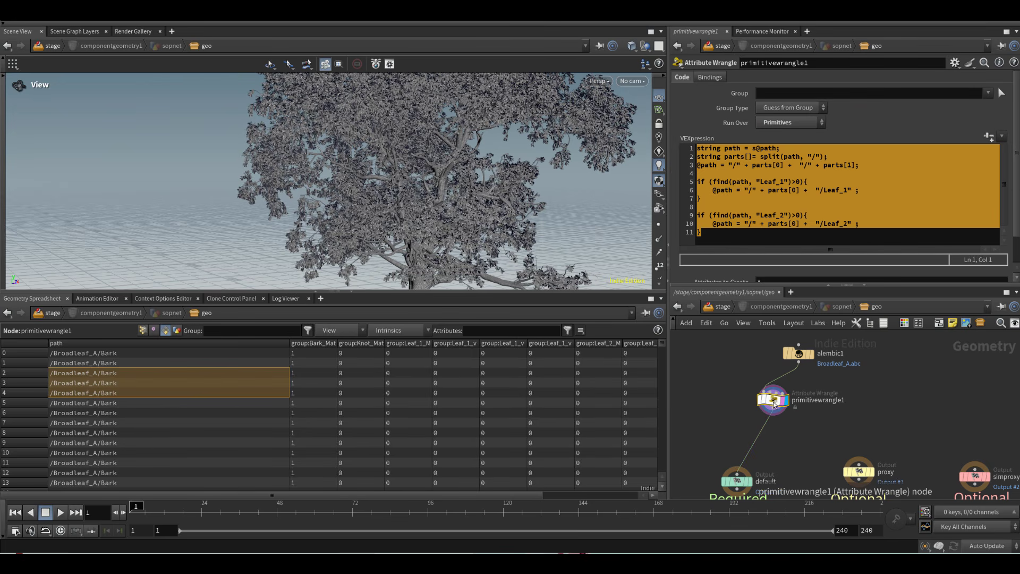
click(718, 307)
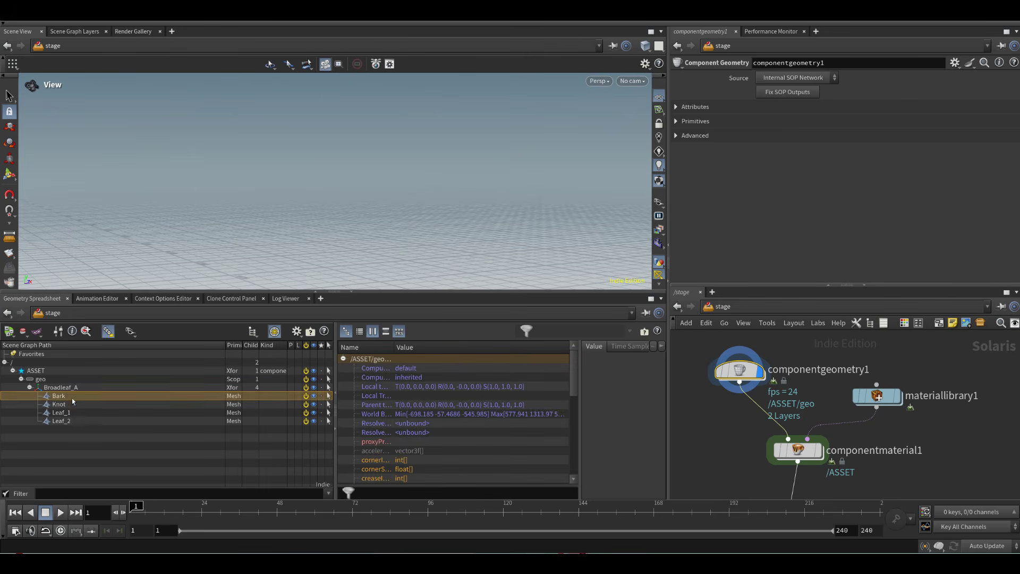
click(60, 413)
click(60, 420)
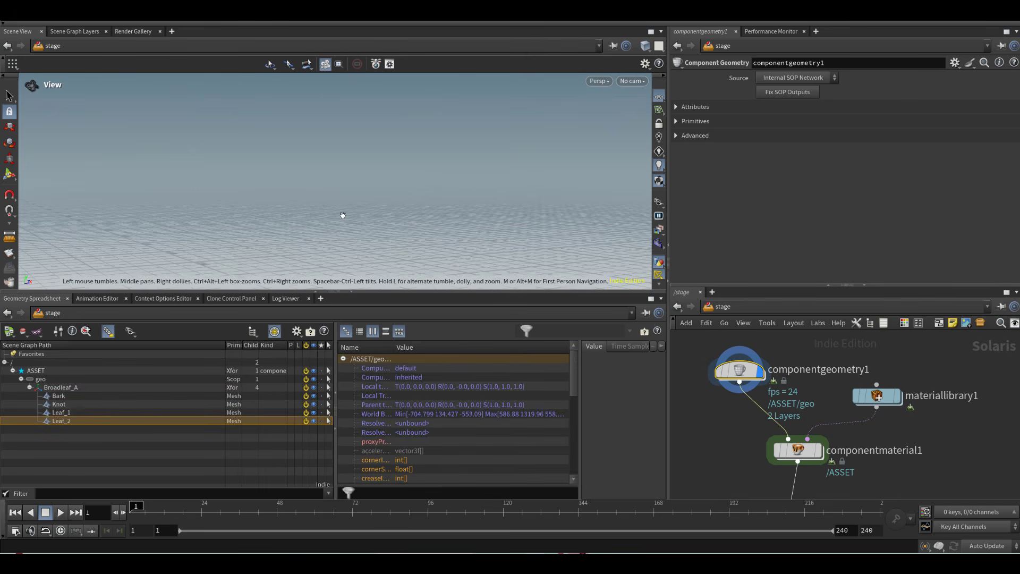
Step: Show the tree in the stage viewport with the Final Render purpose and frame it
drag(341, 216, 391, 213)
click(659, 203)
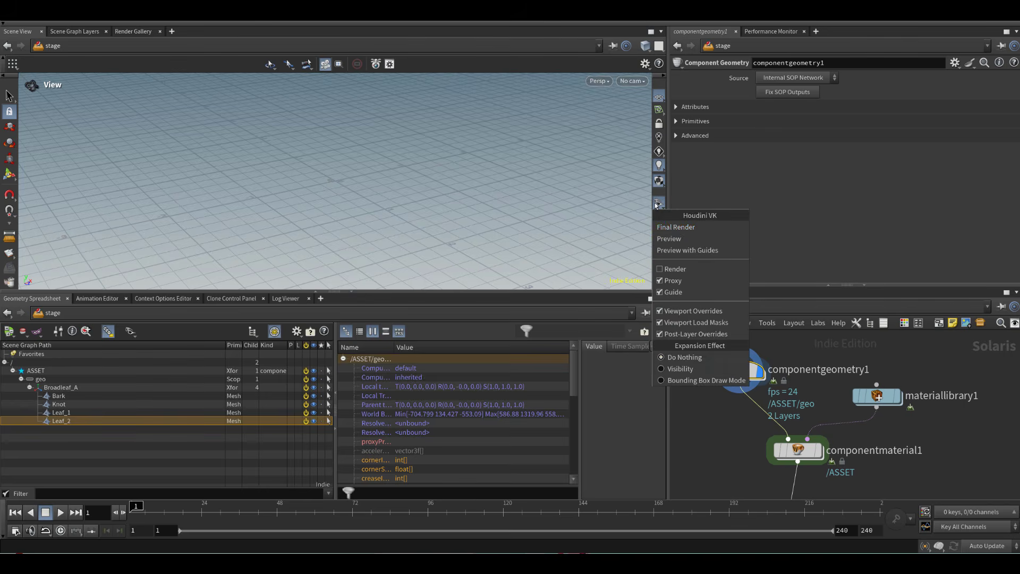
click(673, 227)
key(space+g)
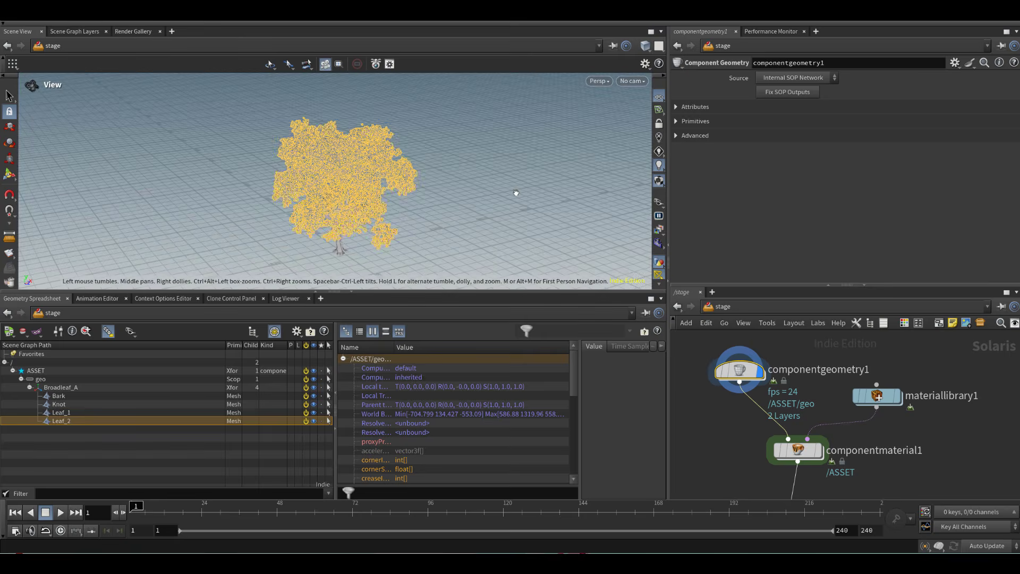
drag(374, 194, 400, 188)
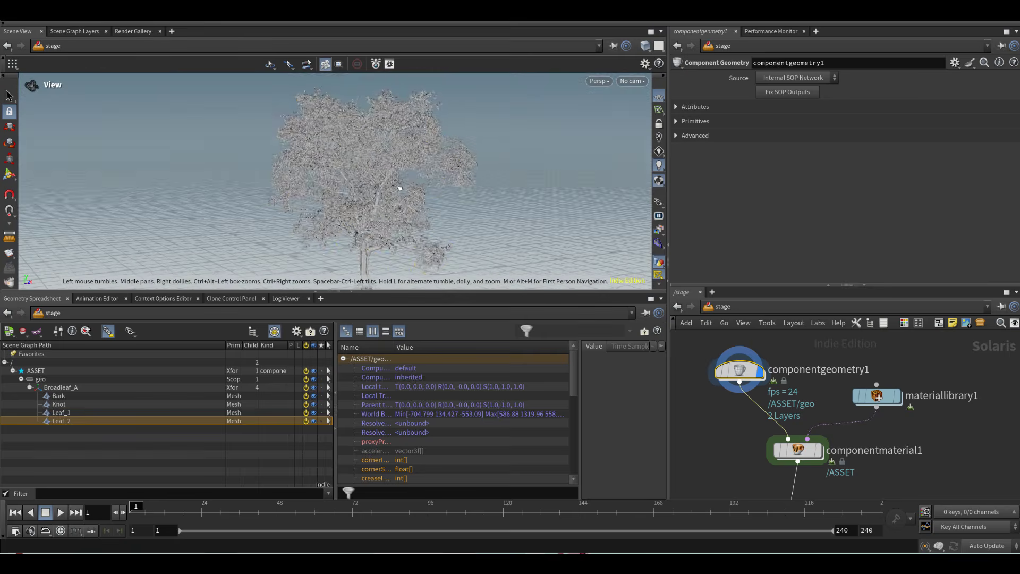
Step: Switch the viewport's display purpose to Preview
click(658, 203)
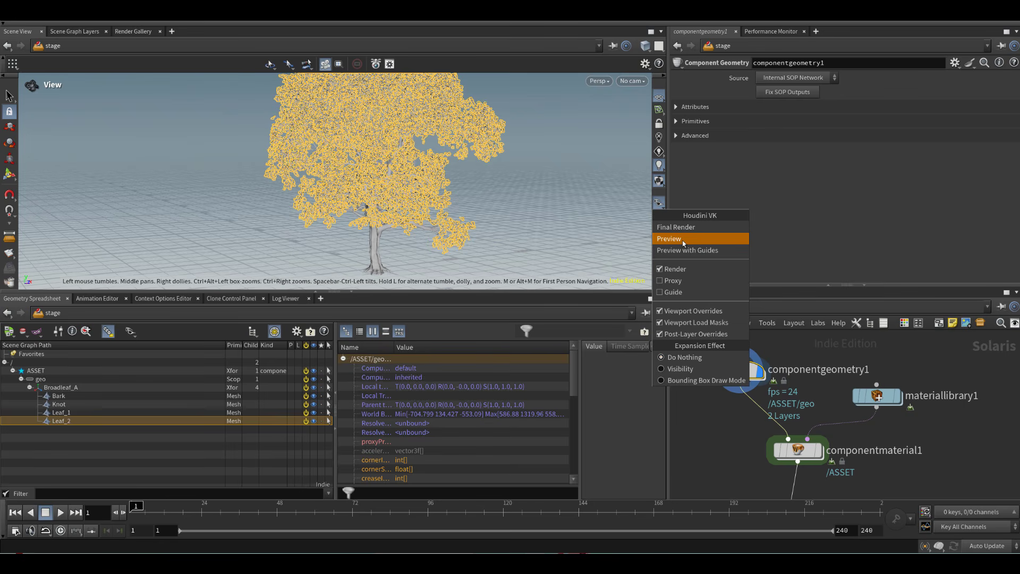
click(683, 240)
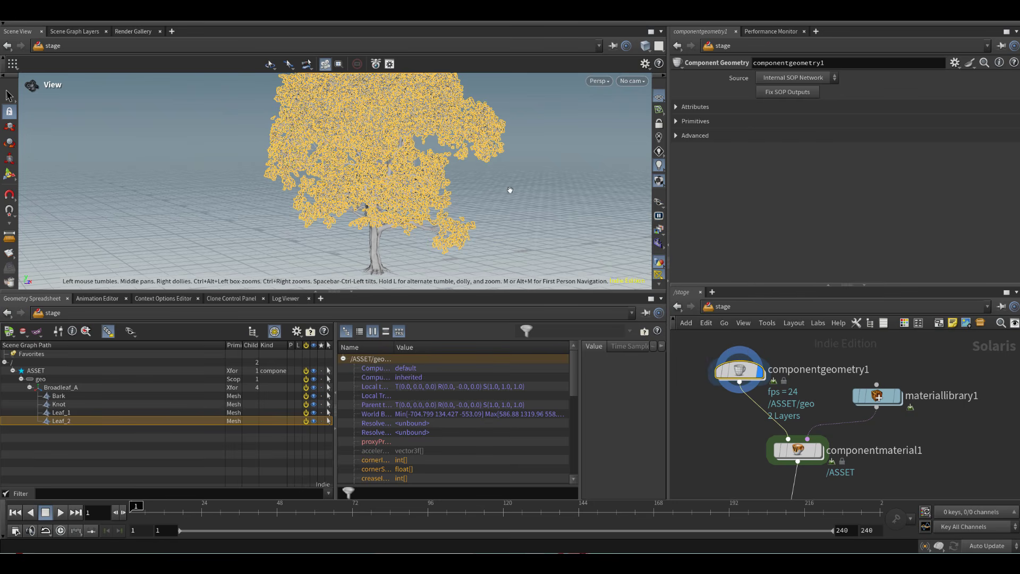
click(659, 203)
click(680, 238)
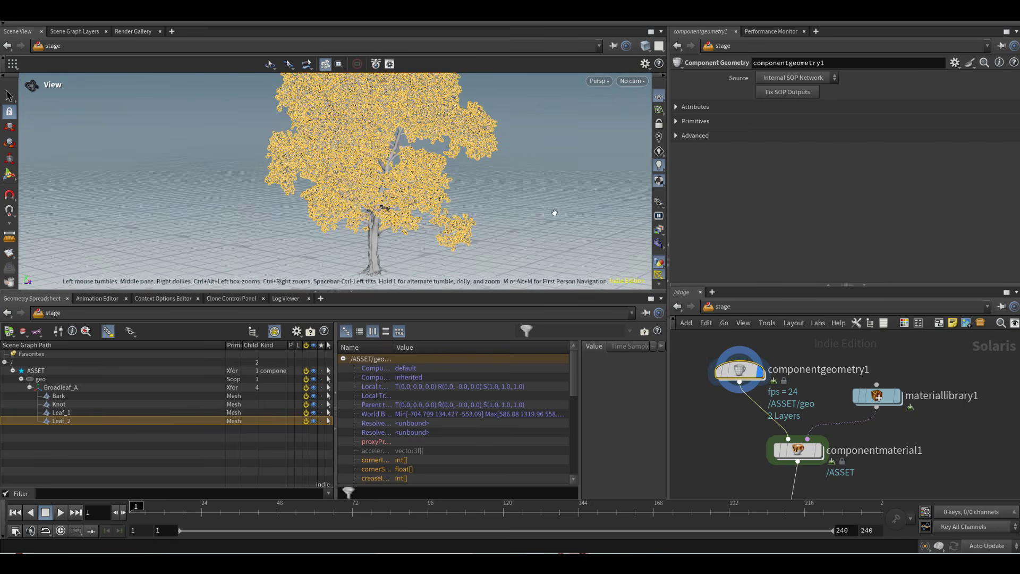
Step: Reopen the component's geometry network and move the Alembic and wrangle nodes up to make room above the proxy output
double_click(747, 375)
middle_drag(852, 430, 800, 446)
drag(819, 453, 730, 360)
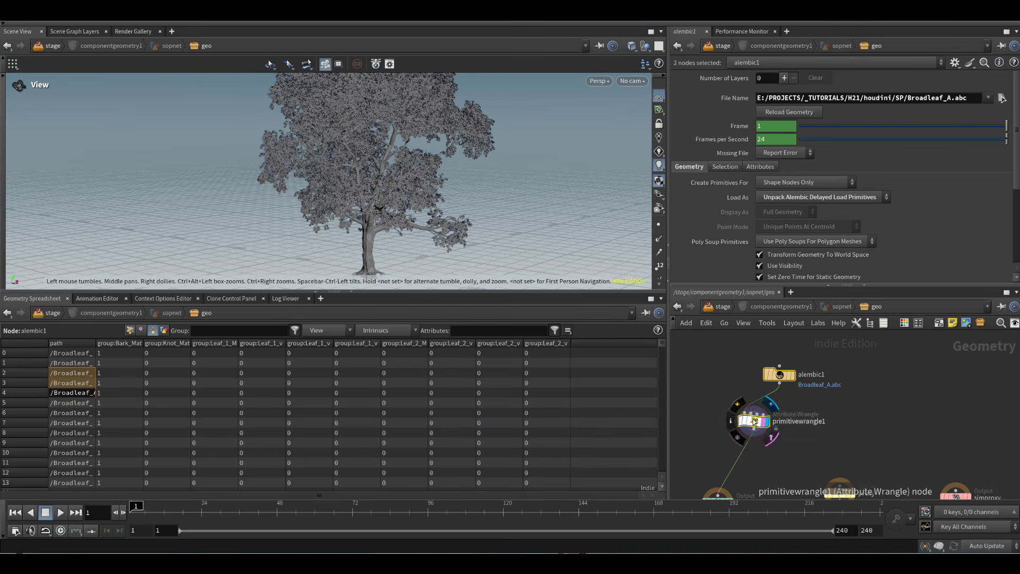
drag(754, 419, 741, 351)
click(835, 409)
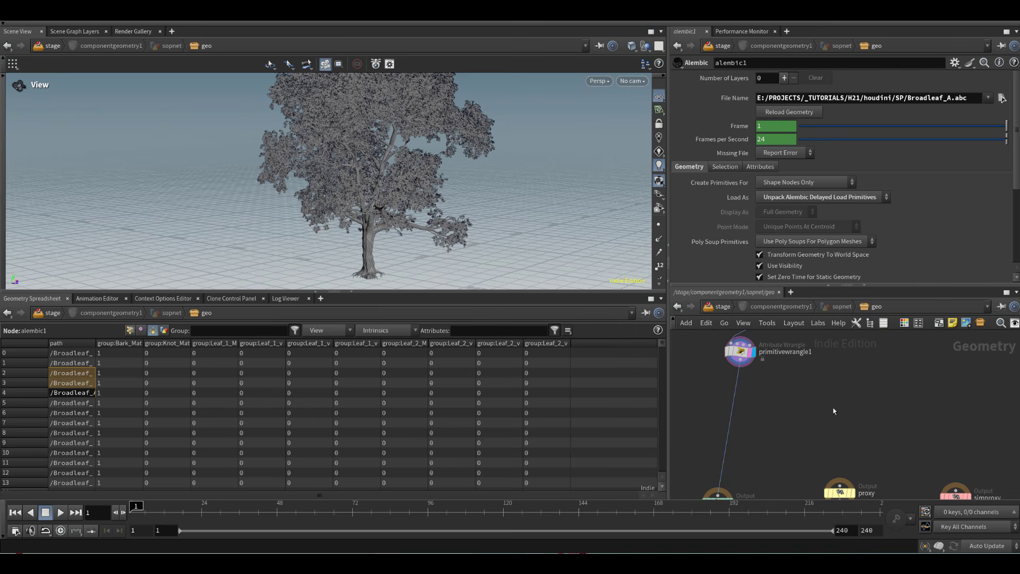
Step: Add a Scatter node beside the wrangle, above the proxy output
key(Tab)
text(cs)
key(Escape)
key(Escape)
key(Tab)
text(sc)
key(Return)
click(840, 400)
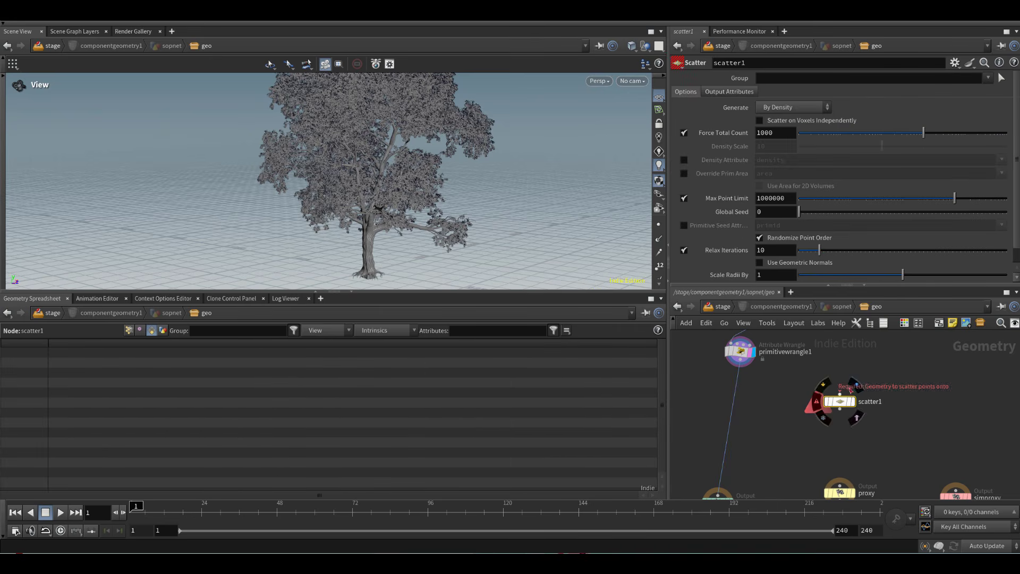
Step: Set the update mode to Manual and connect the wrangle's output to the Scatter node
click(972, 545)
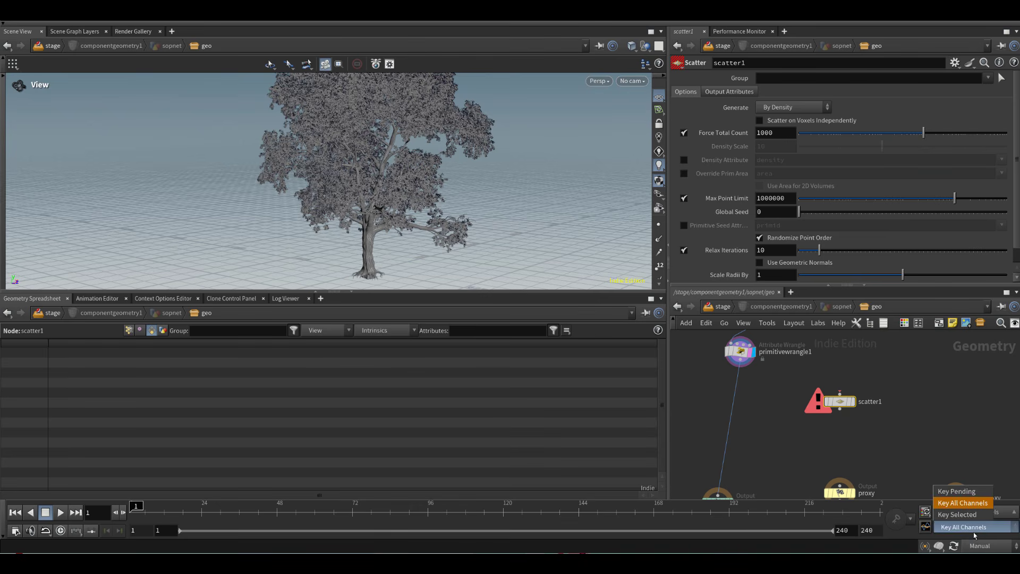
click(977, 536)
drag(839, 393, 744, 375)
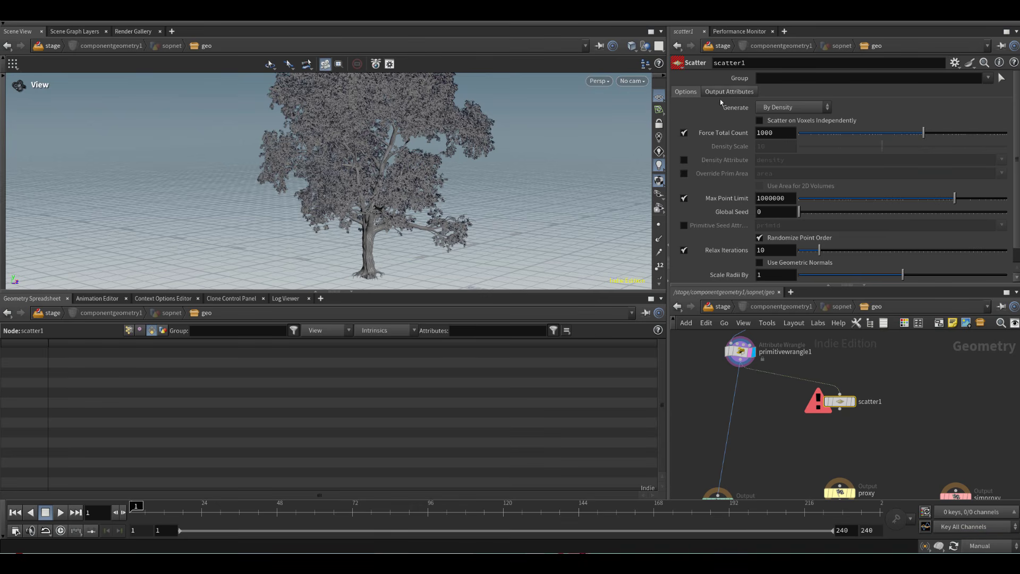
Step: Turn off Force Total Count on the Scatter node and set Density Scale to 0.01
click(684, 132)
click(775, 146)
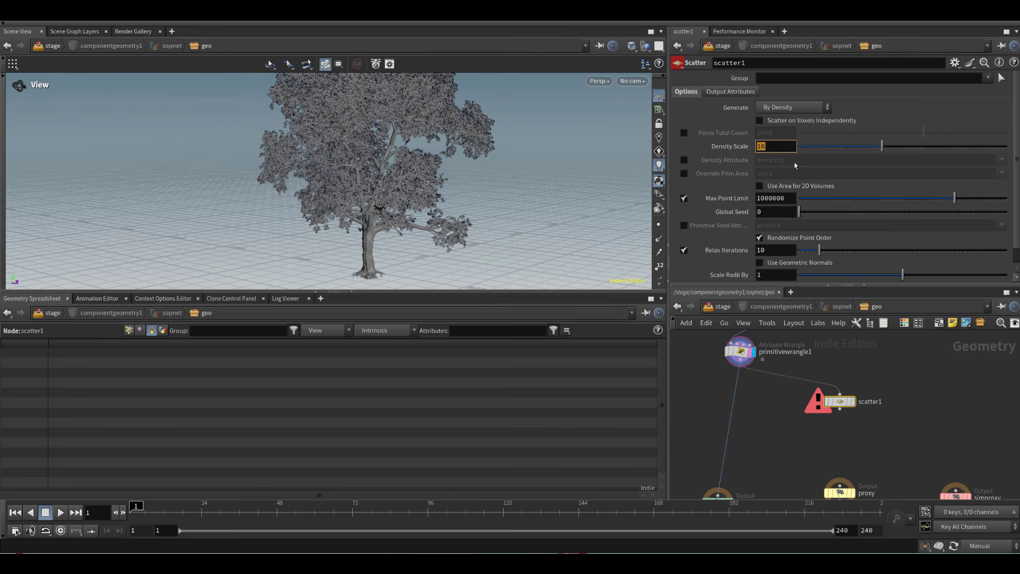
text(0.01)
key(Return)
Step: Display the Scatter node's result and set the update mode back to Auto Update
click(853, 401)
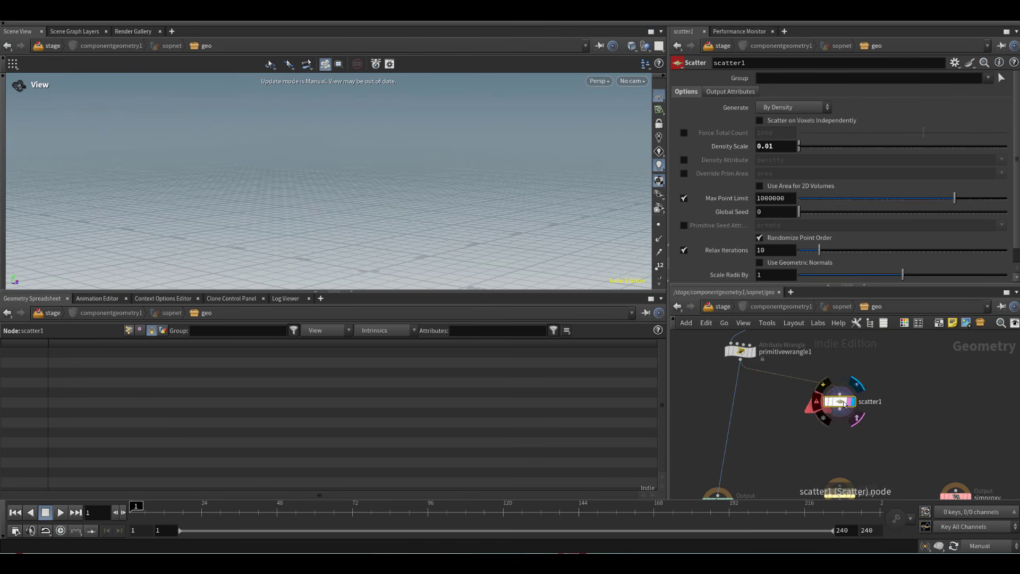
drag(843, 401, 839, 393)
click(979, 546)
click(985, 510)
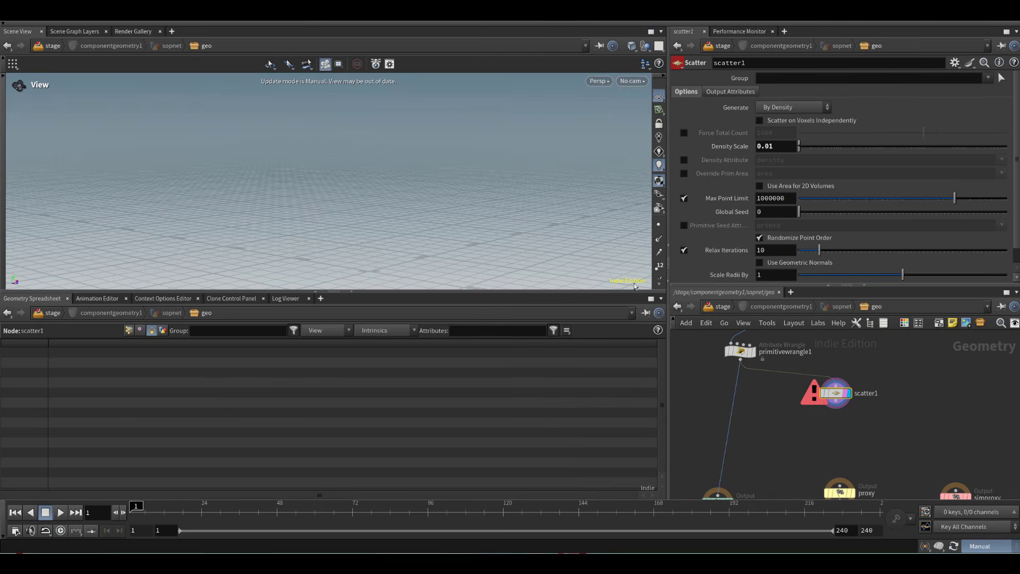
scroll(424, 174, up, 5)
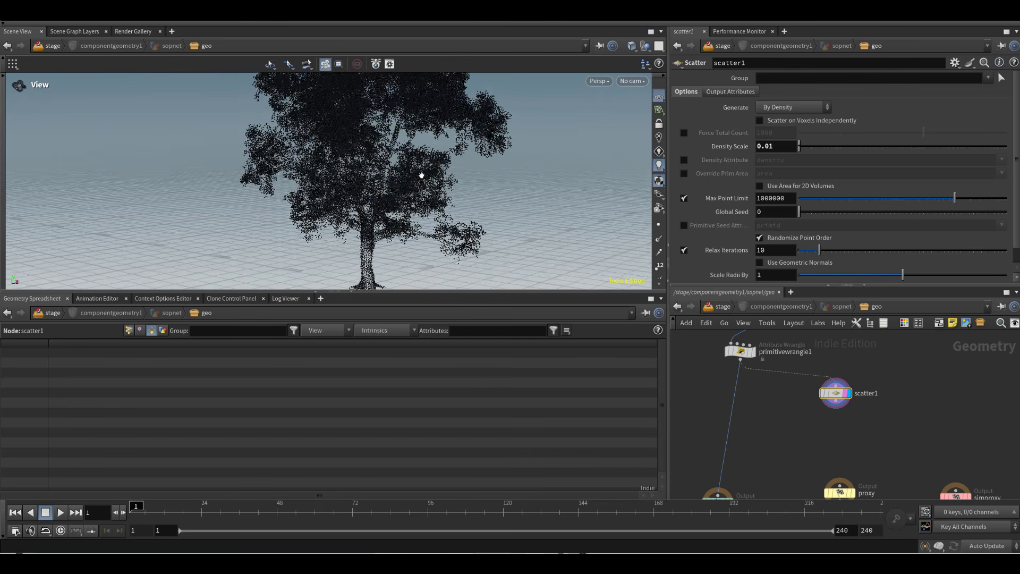
Step: Set the Scatter node's Density Scale to 0.05
click(791, 150)
key(BackSpace)
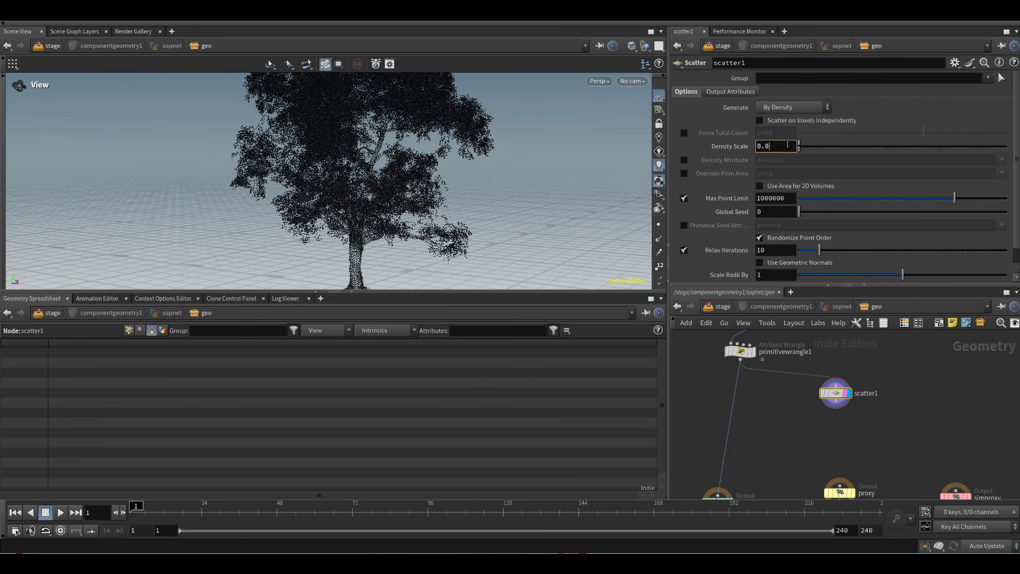
text(5)
key(Return)
drag(342, 197, 319, 202)
key(Tab)
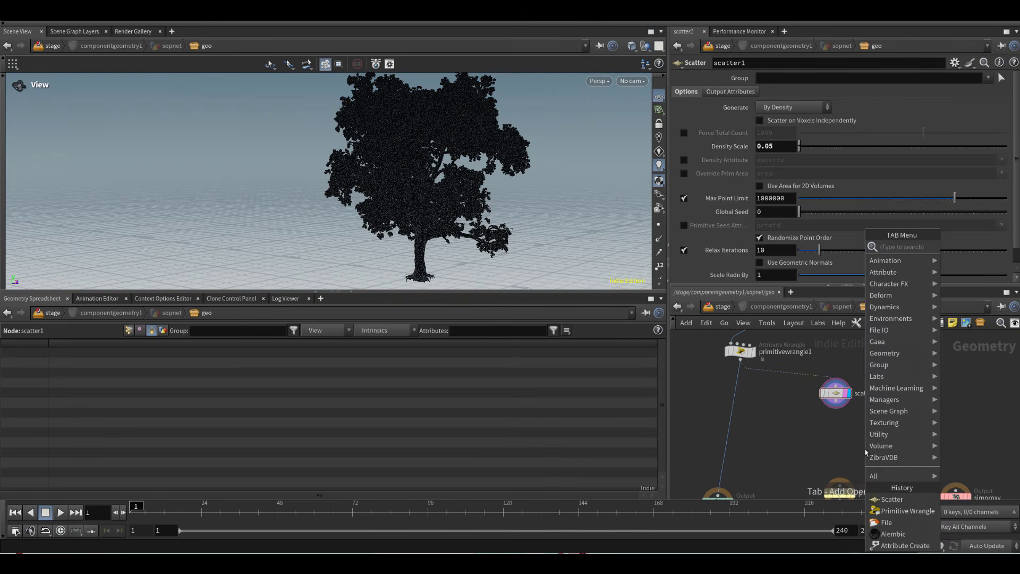
text(vdbfrompo)
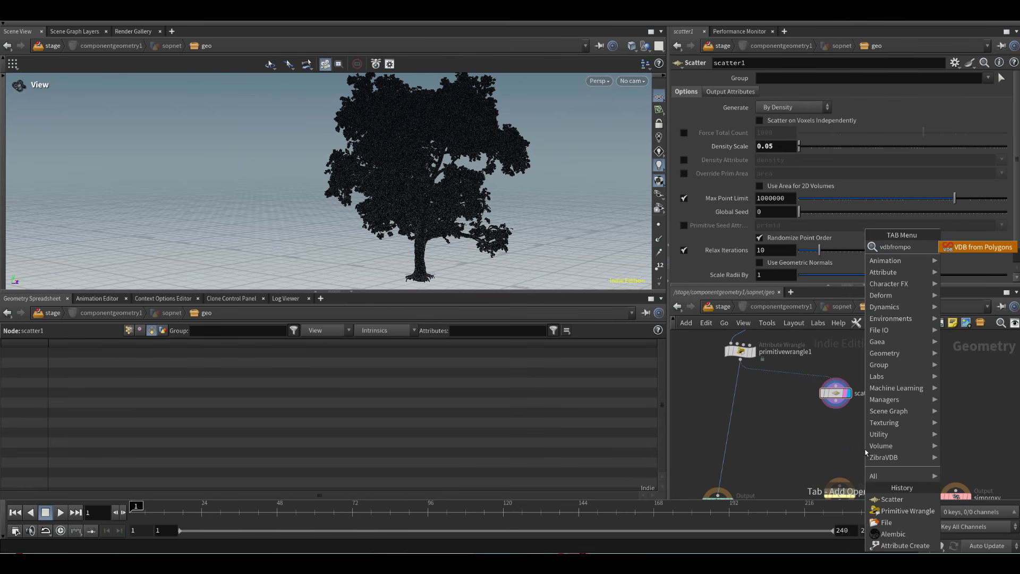
key(Return)
Step: Add a VDB from Particles node below the Scatter node
key(Tab)
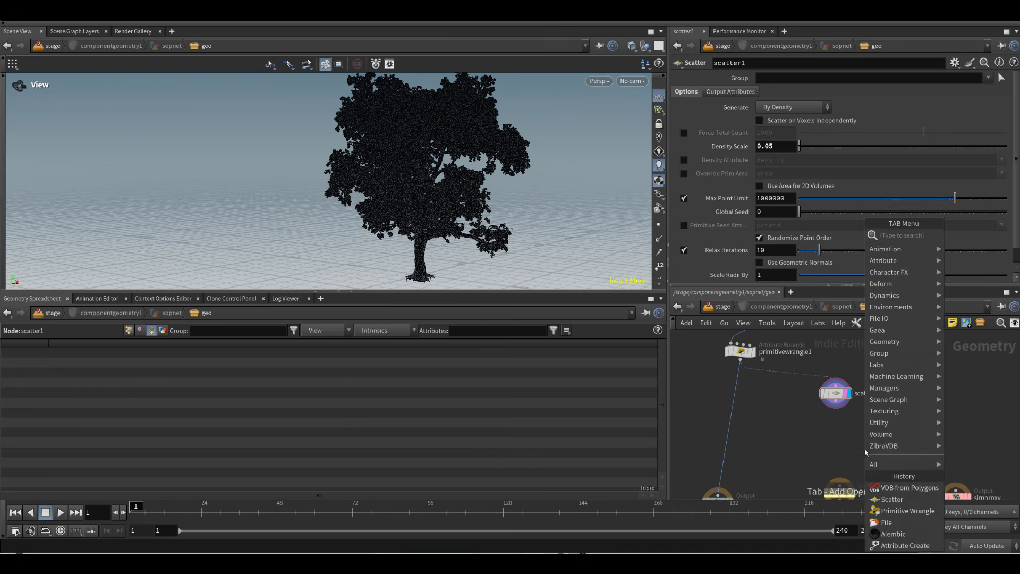
text(vdbfrompa)
key(Return)
click(865, 450)
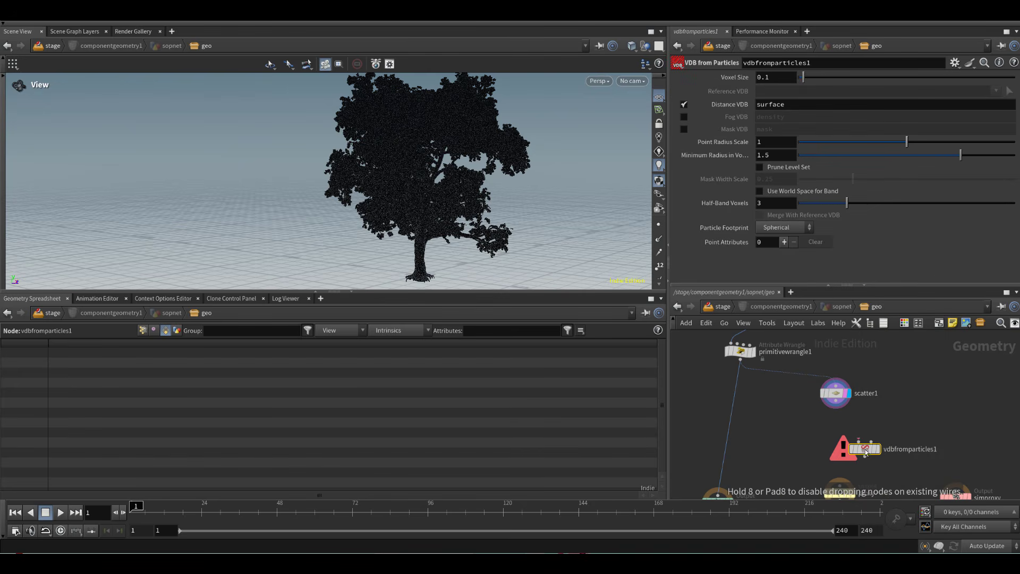
Step: Set the update mode to Manual and connect the Scatter node's output to VDB from Particles
click(988, 546)
click(983, 540)
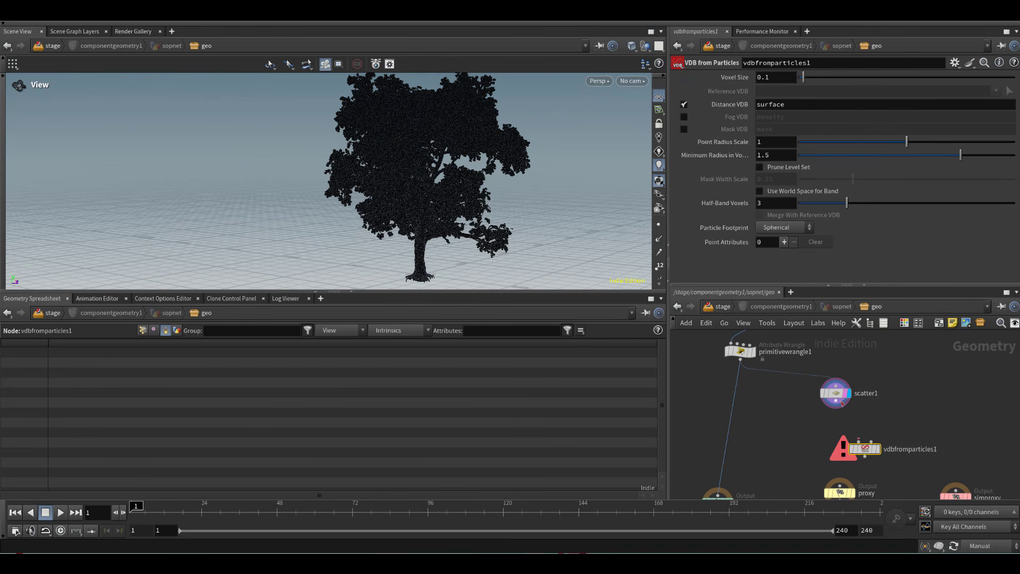
drag(858, 441, 836, 401)
drag(836, 433, 827, 419)
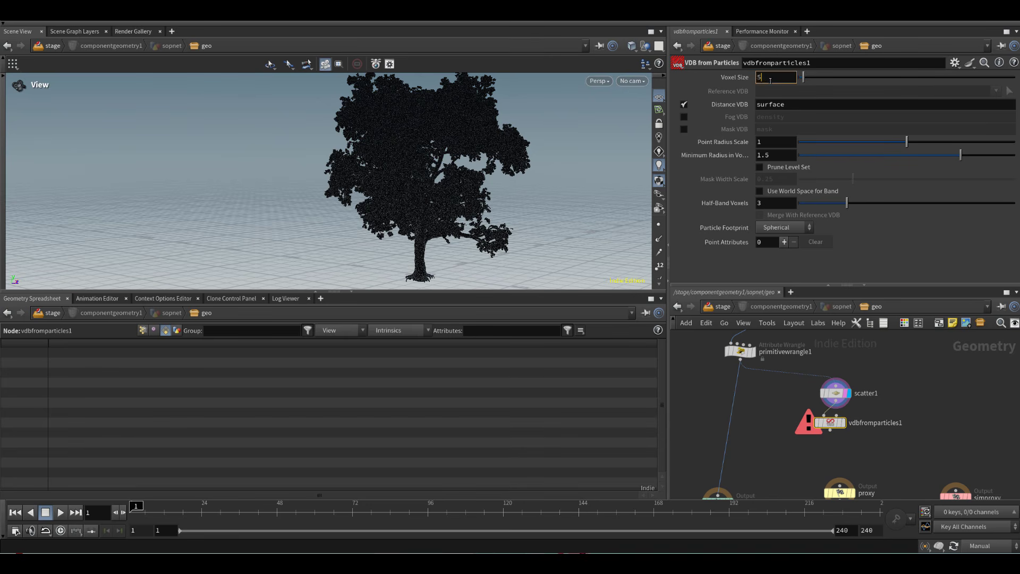
Step: Set the Voxel Size to 5 on VDB from Particles and display that node
key(Return)
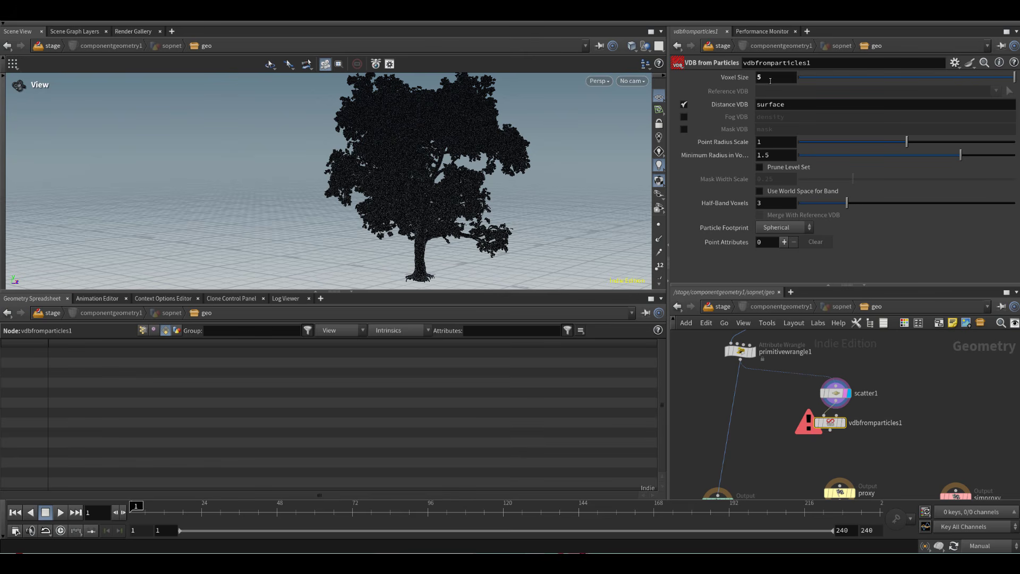
scroll(845, 425, up, 2)
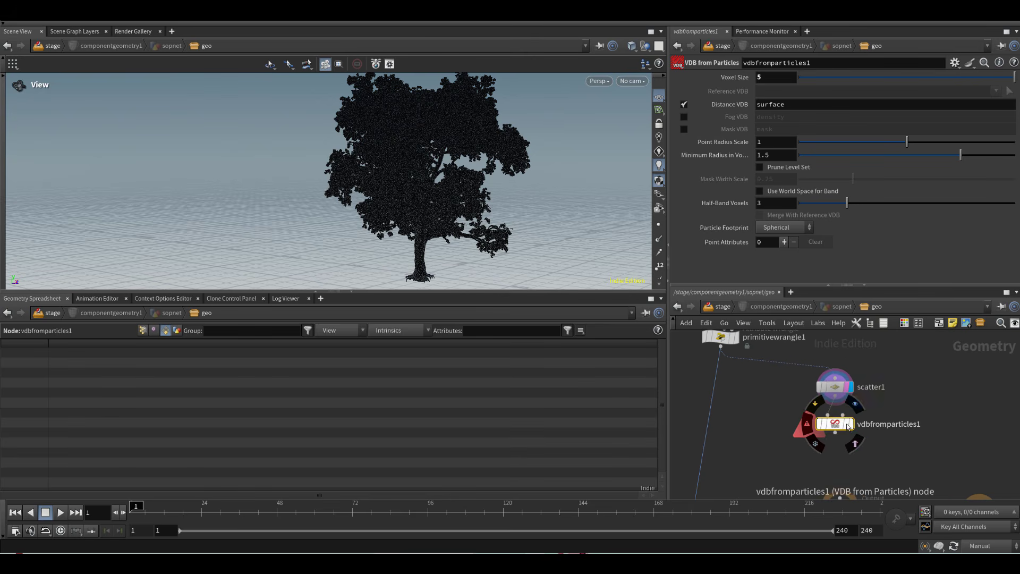
click(852, 427)
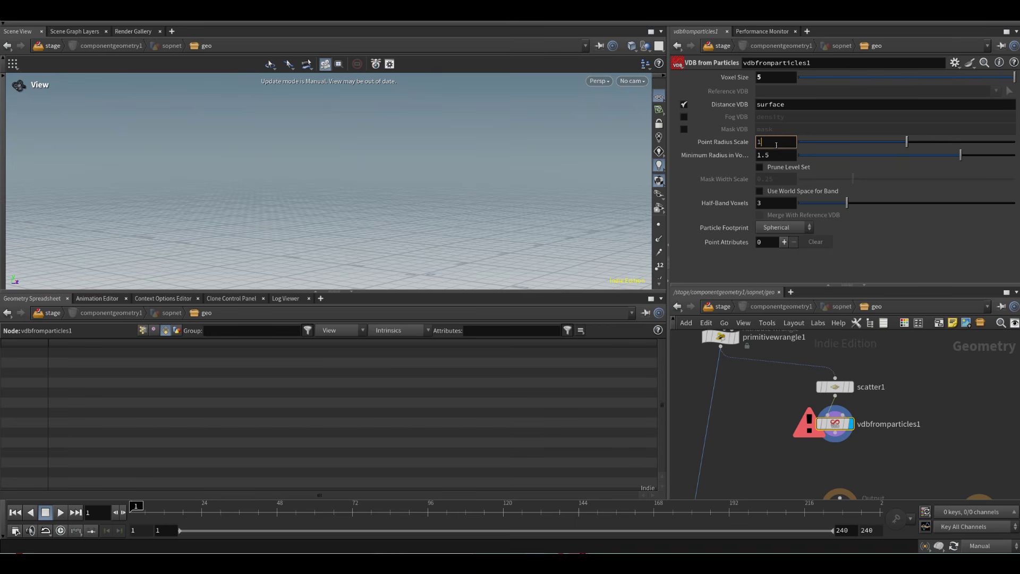
Step: Set the Point Radius Scale to 10 and return the update mode to Auto Update
text(0)
key(Return)
click(979, 548)
click(984, 510)
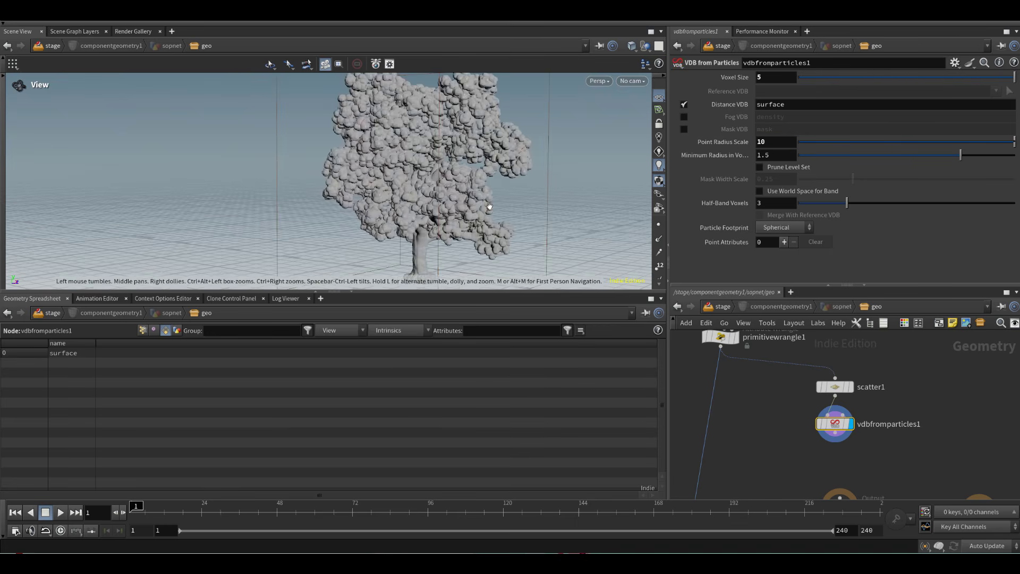
Step: Set the Point Radius Scale to 5 and the Voxel Size to 3 on VDB from Particles
mouse_move(490, 206)
mouse_down()
mouse_move(563, 198)
mouse_move(506, 203)
mouse_up()
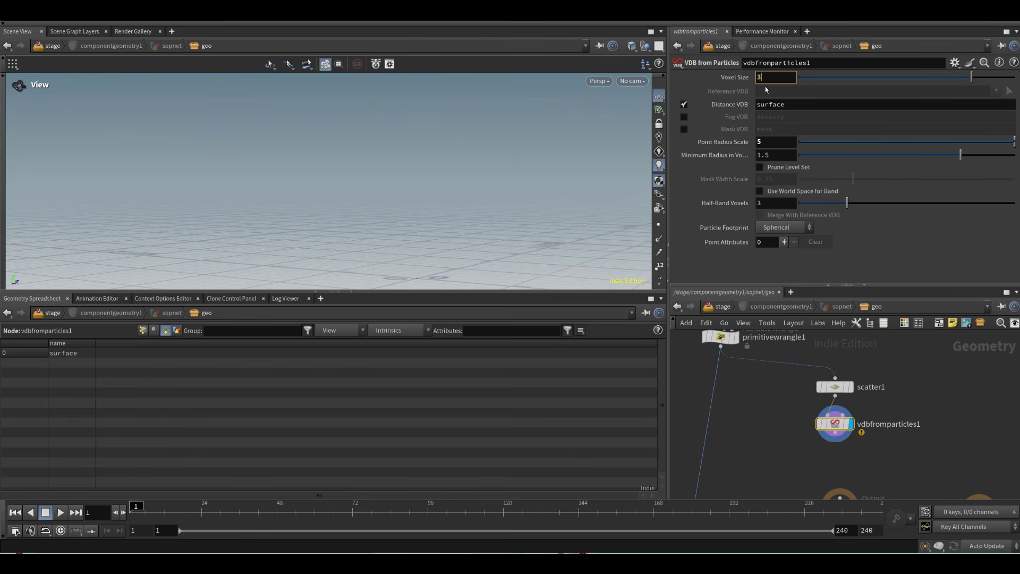
drag(430, 194, 522, 205)
middle_drag(522, 204, 495, 183)
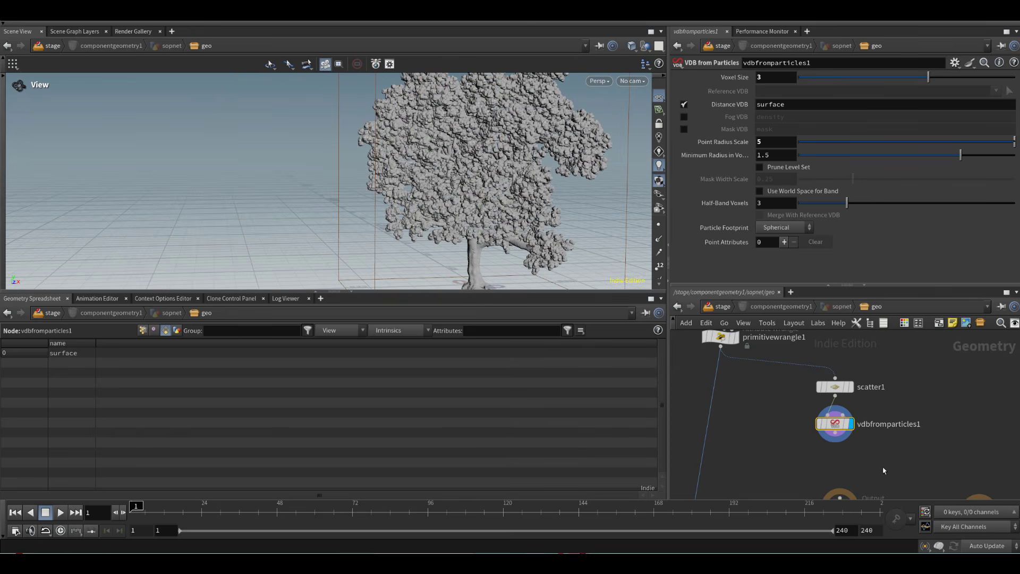
Step: Wire a VDB Smooth node after VDB from Particles and display it with Iterations at 4
scroll(883, 469, up, 3)
key(Tab)
text(vdbsmo)
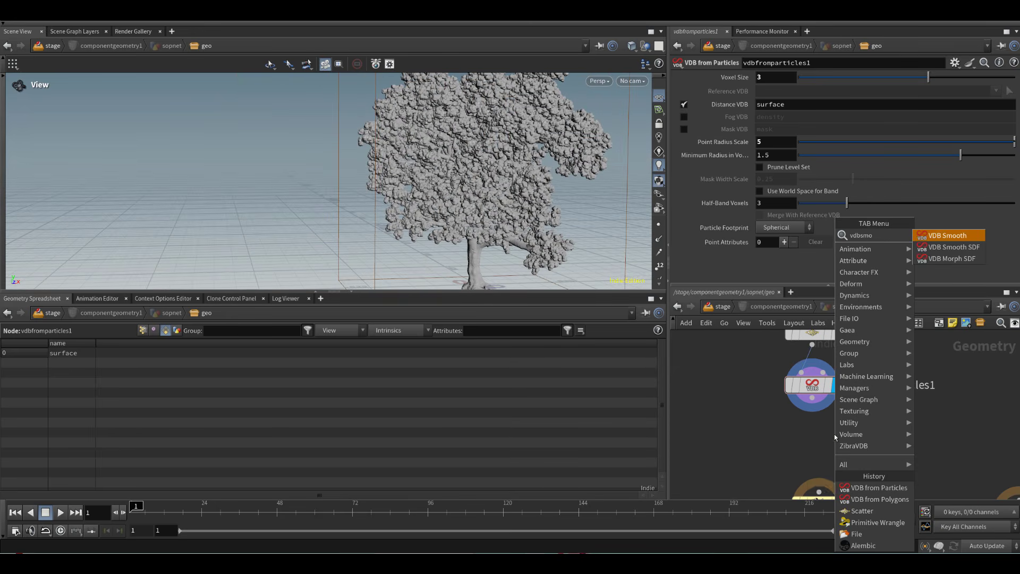
key(Return)
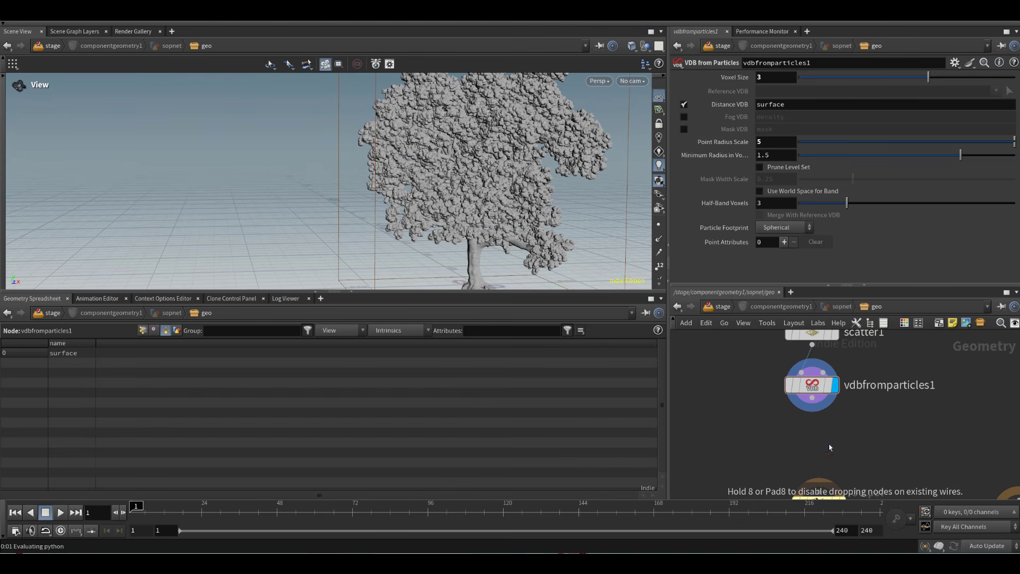
click(829, 444)
click(853, 444)
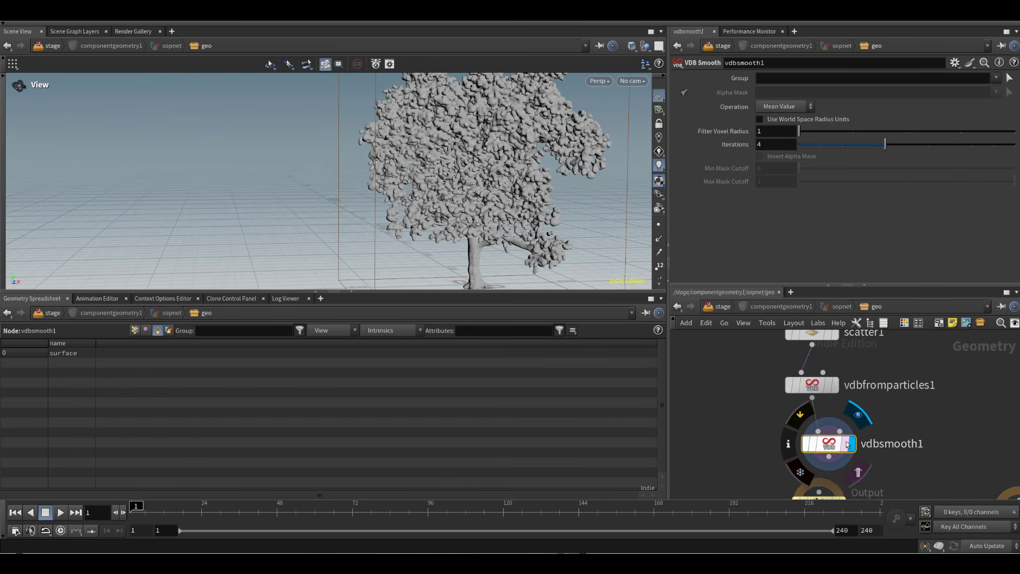
drag(829, 445, 826, 431)
drag(808, 149, 904, 145)
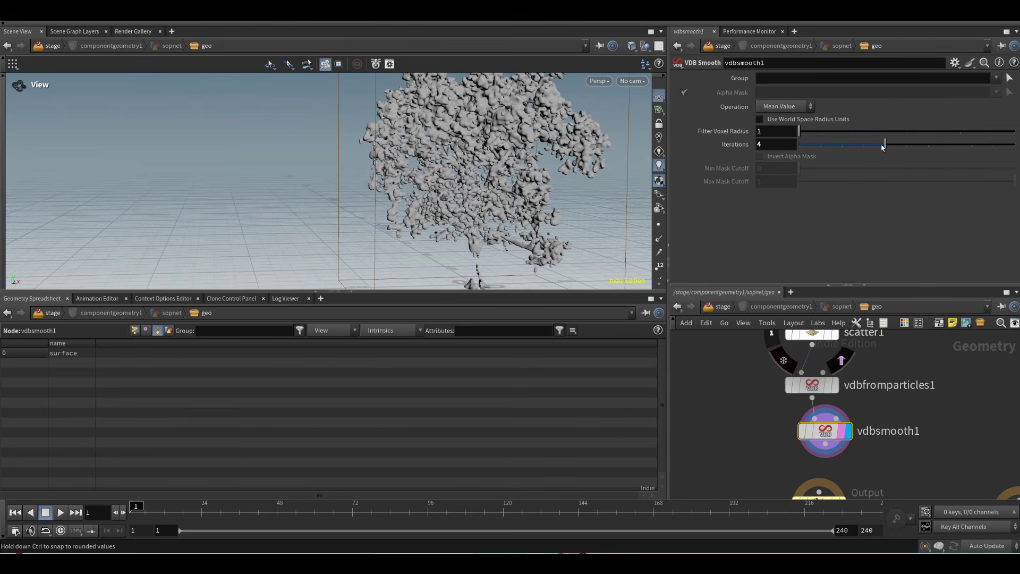
drag(473, 154, 443, 180)
Step: Set the Point Radius Scale of VDB from Particles to 8 and check the smoothed tree from several angles
middle_drag(877, 397, 871, 426)
click(817, 413)
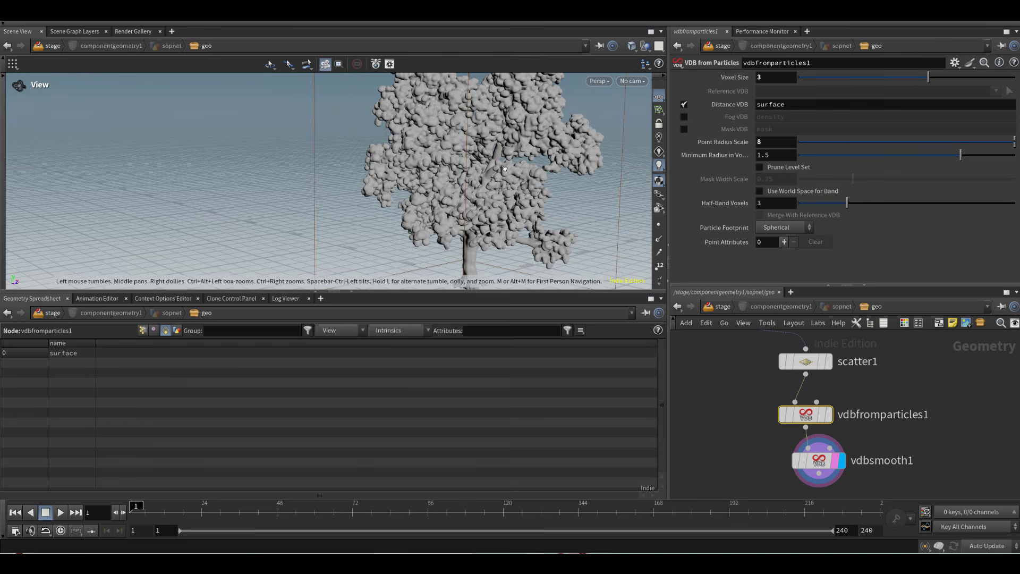
scroll(481, 160, down, 5)
drag(505, 169, 562, 151)
scroll(394, 184, up, 4)
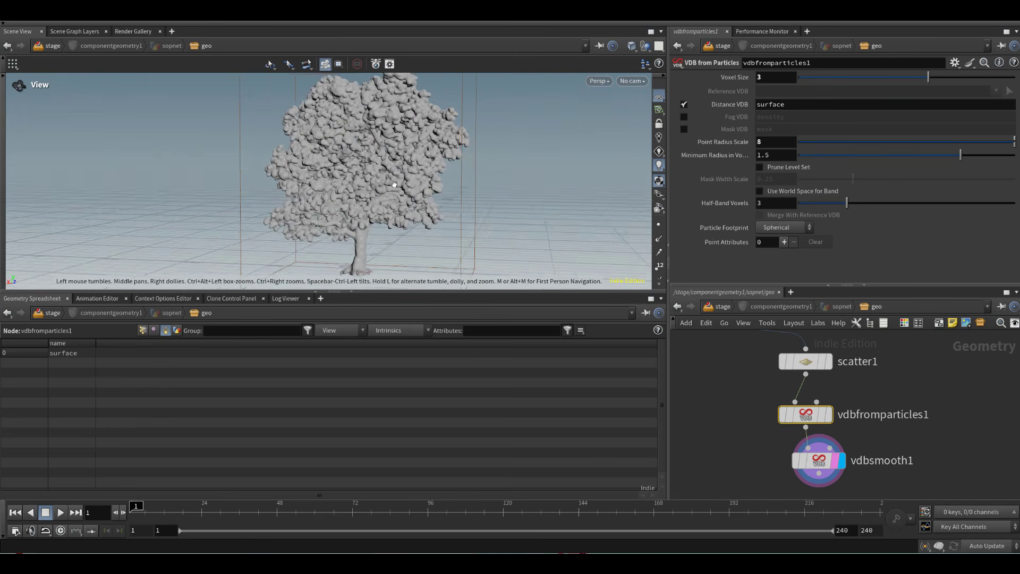
drag(394, 185, 408, 186)
Step: Add a Convert VDB node connected after VDB Smooth and display its result
middle_drag(831, 415, 826, 372)
scroll(826, 371, down, 3)
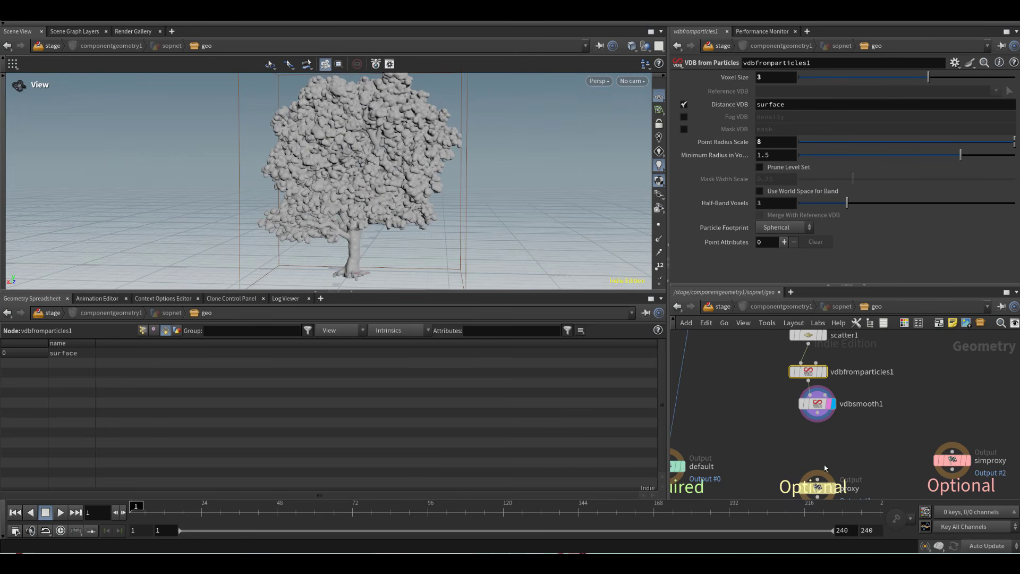
key(Tab)
text(convertvdb)
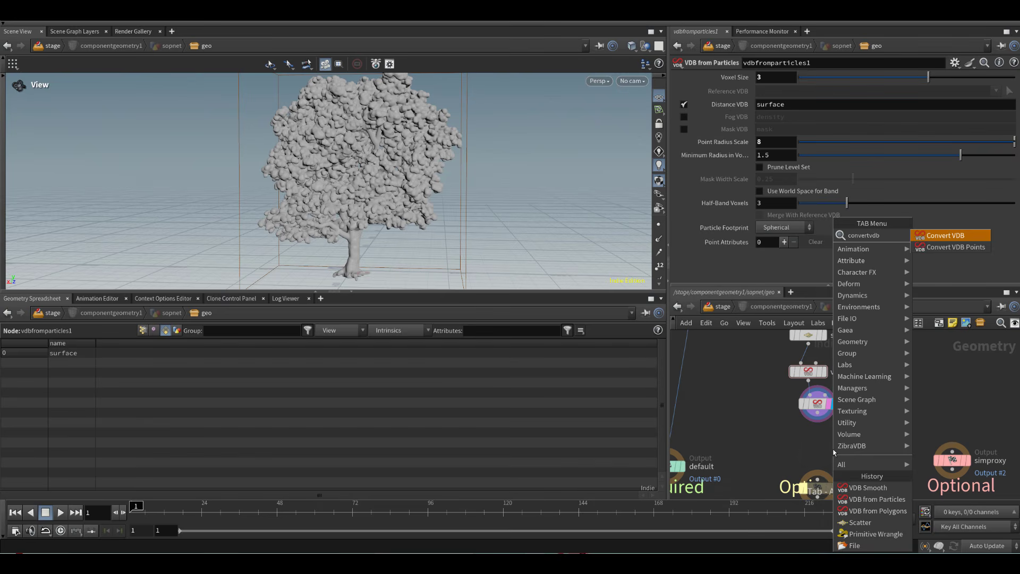
key(Return)
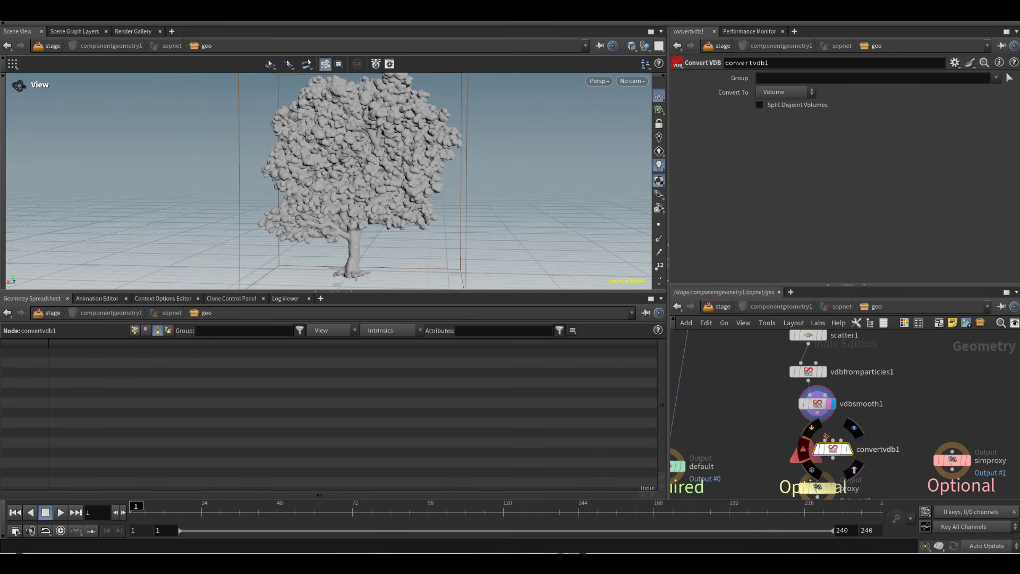
click(848, 448)
click(849, 449)
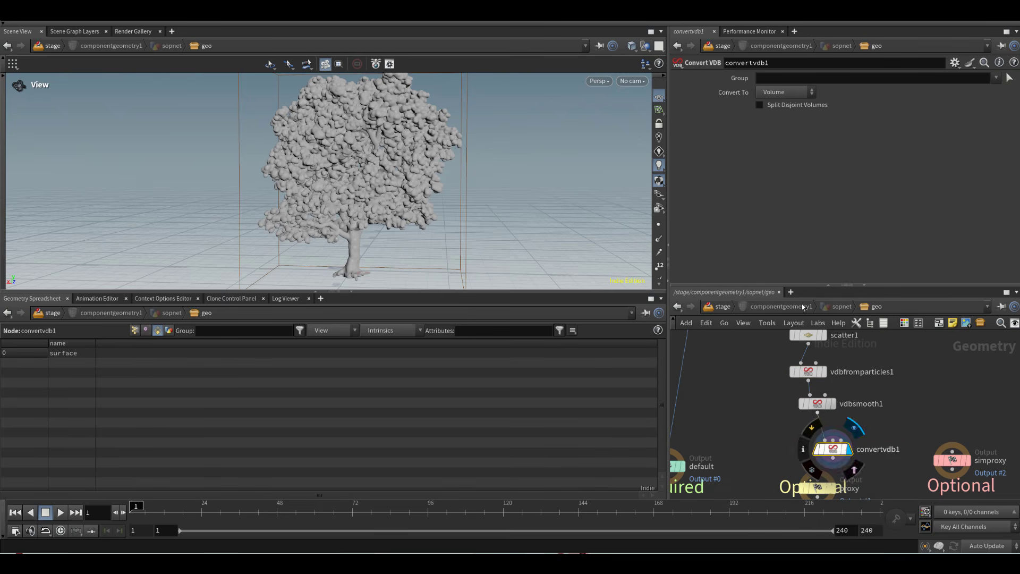
Step: Set Convert VDB to output Polygons with an Adaptivity of 1 and inspect the mesh wireframe
click(785, 90)
click(780, 129)
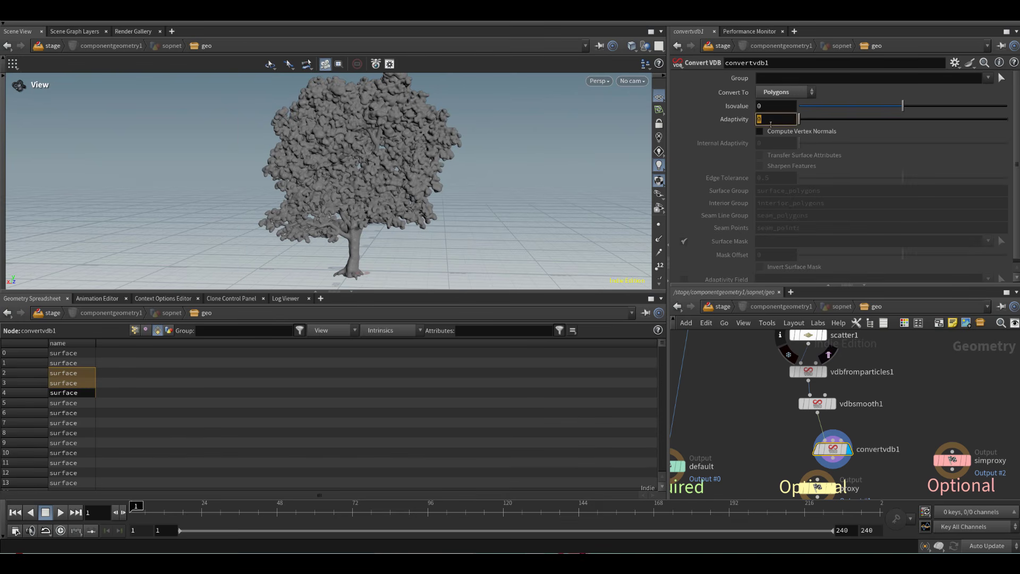
mouse_move(400, 185)
mouse_down()
mouse_move(425, 175)
mouse_move(307, 195)
mouse_move(435, 199)
mouse_up()
drag(320, 196, 446, 204)
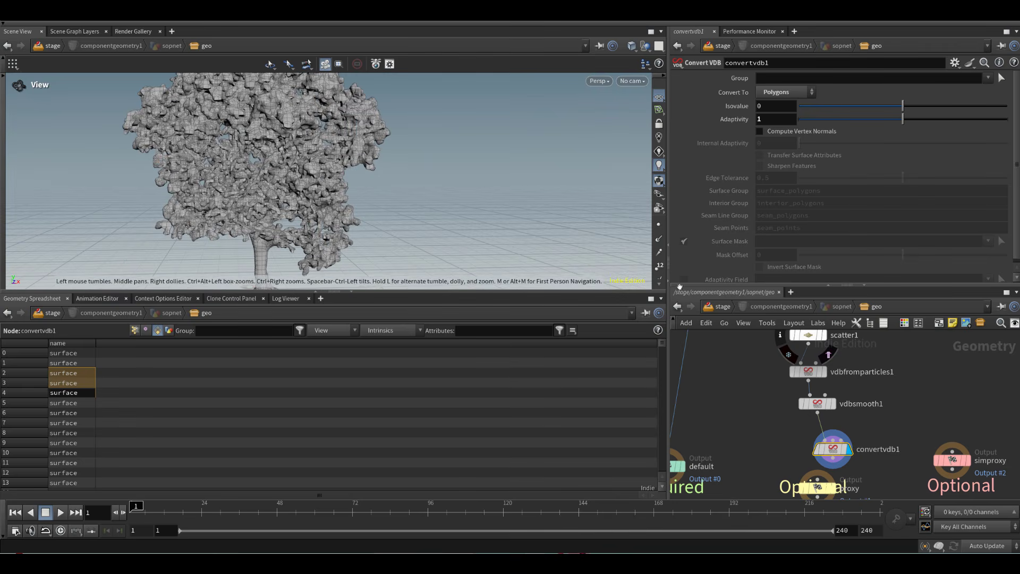
Step: Move the proxy output and its notes down to make room below Convert VDB
scroll(867, 445, down, 3)
scroll(850, 468, down, 2)
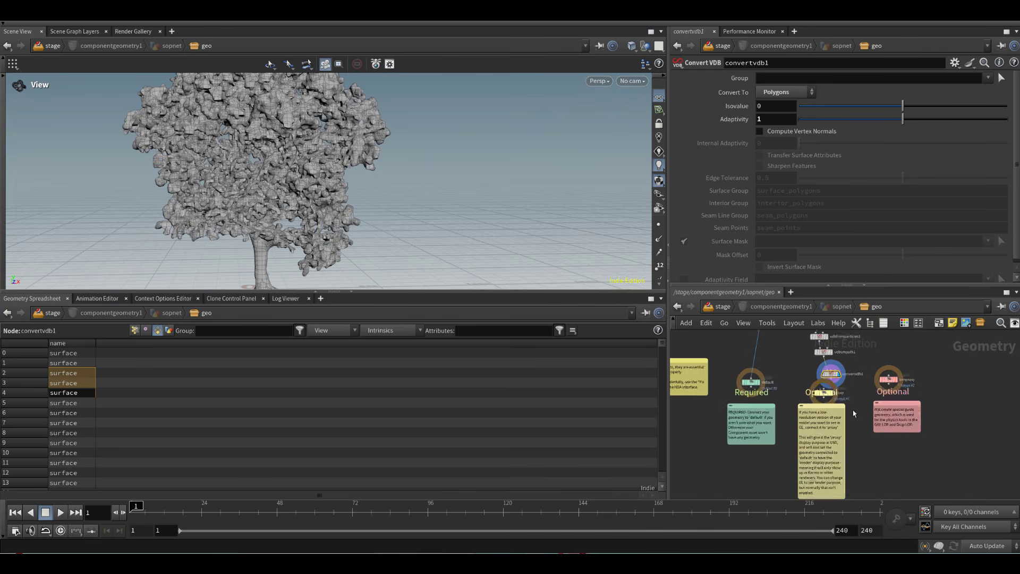
click(830, 396)
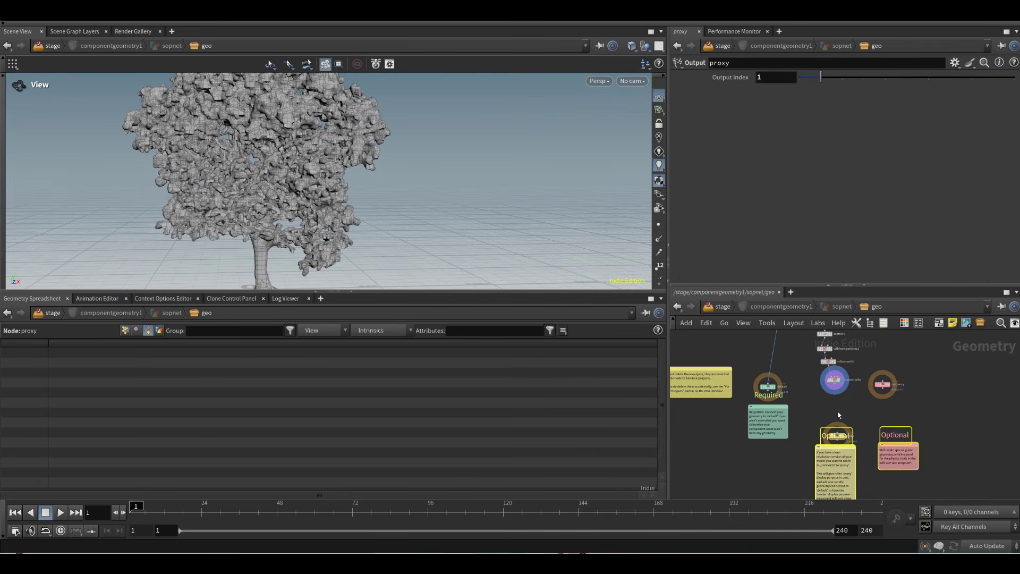
Step: Add a PolyReduce node between Convert VDB and the proxy output
scroll(843, 397, up, 2)
key(Tab)
text(polyre)
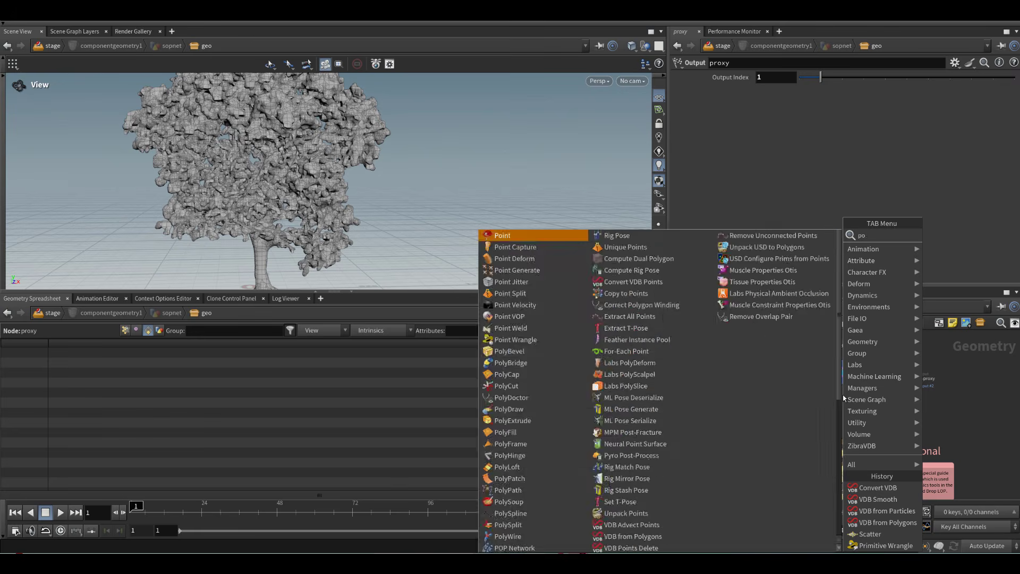
key(Return)
click(843, 398)
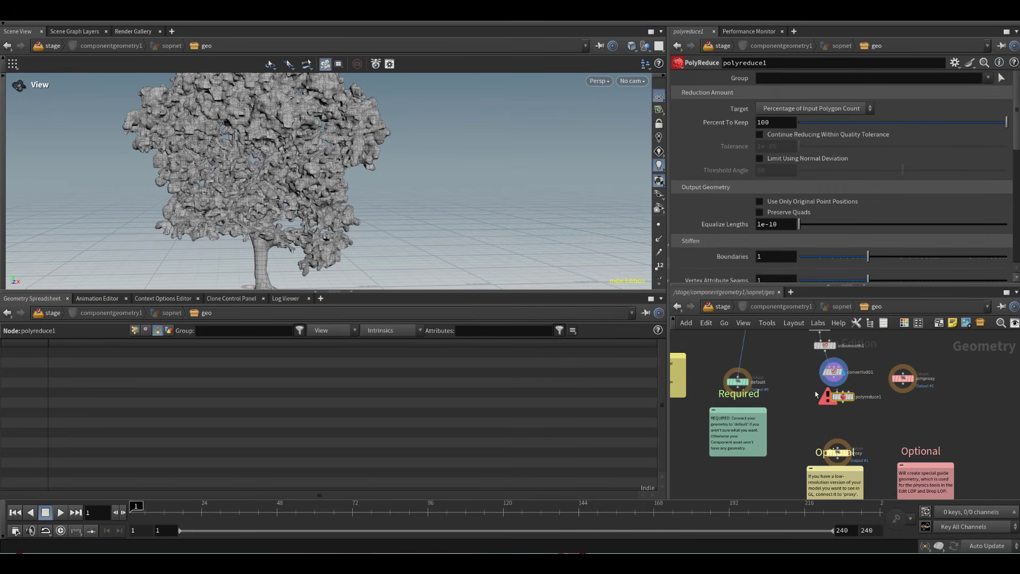
Step: Connect Convert VDB to PolyReduce, display the PolyReduce result and place the node lower
scroll(829, 391, up, 3)
drag(845, 392, 839, 362)
click(879, 403)
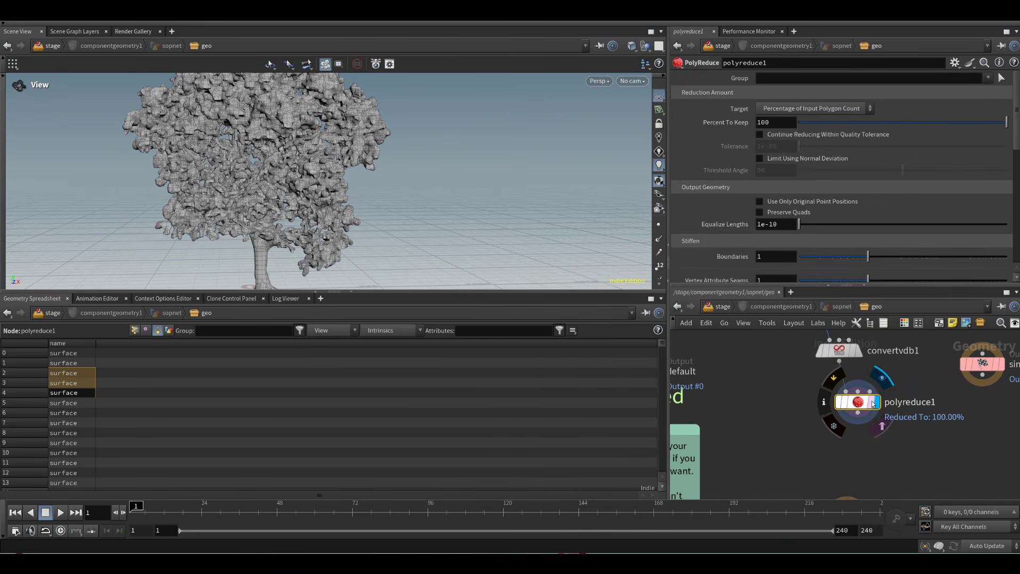
click(883, 425)
drag(854, 399, 835, 436)
Step: Try a Percent To Keep of 10 on PolyReduce and settle on 5
drag(290, 182, 353, 178)
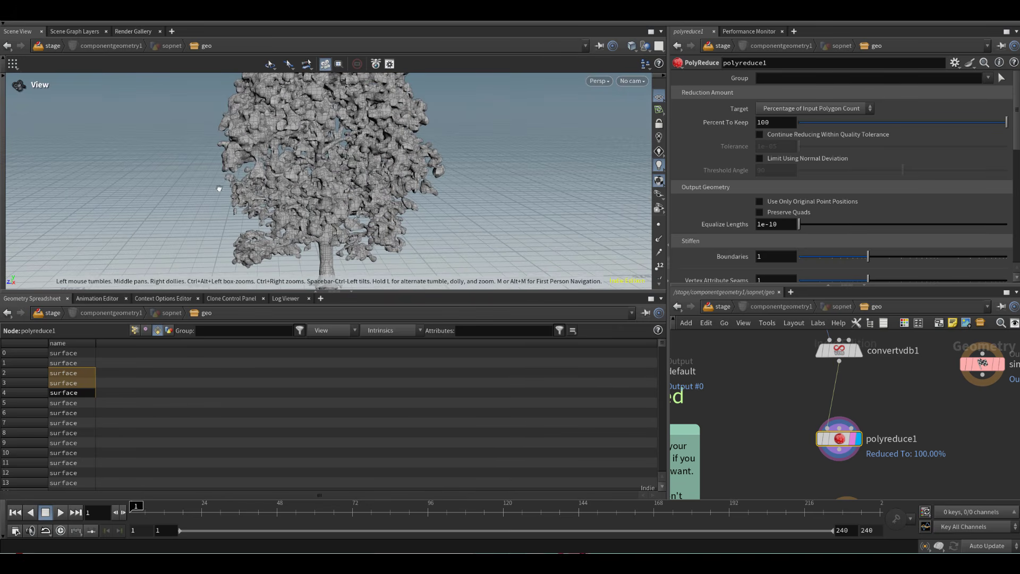
click(786, 125)
text(10)
key(Return)
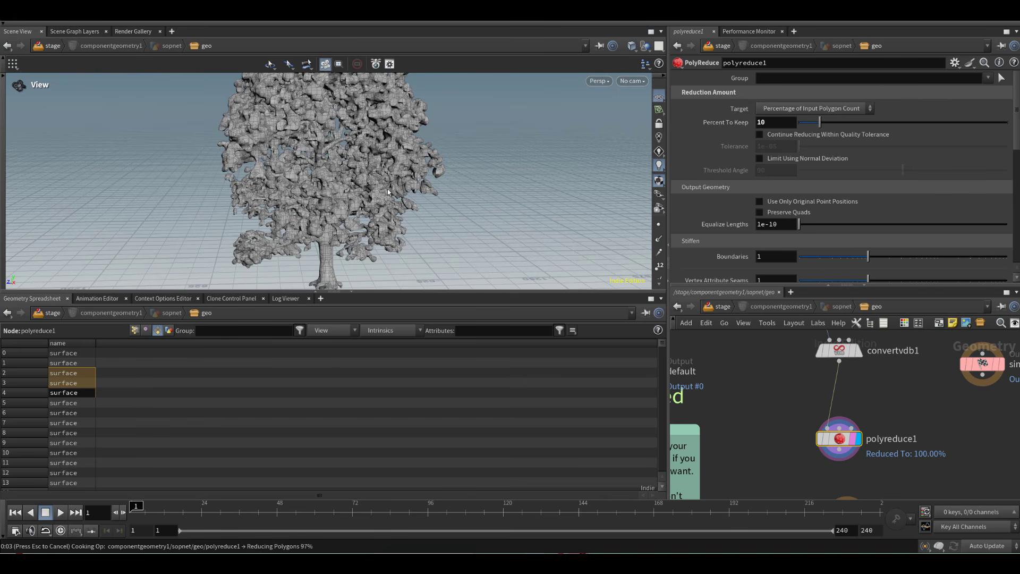
drag(289, 186, 404, 176)
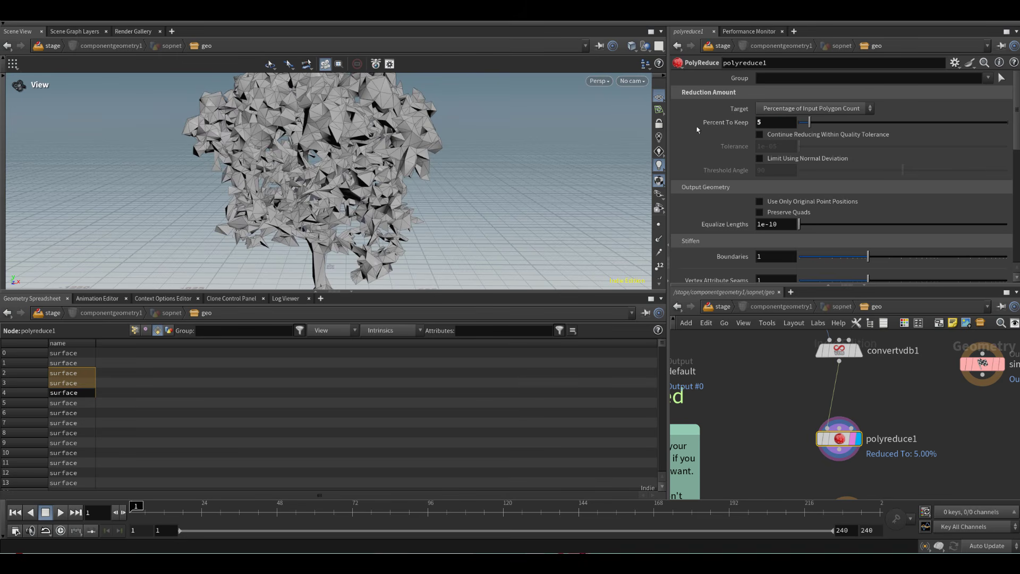
Step: Examine the reduced tree mesh from several angles and check the PolyReduce node's geometry information
drag(356, 168, 301, 186)
mouse_move(440, 196)
mouse_down()
mouse_move(367, 192)
mouse_move(506, 193)
mouse_up()
mouse_move(393, 198)
mouse_down()
mouse_move(469, 185)
mouse_move(441, 178)
mouse_up()
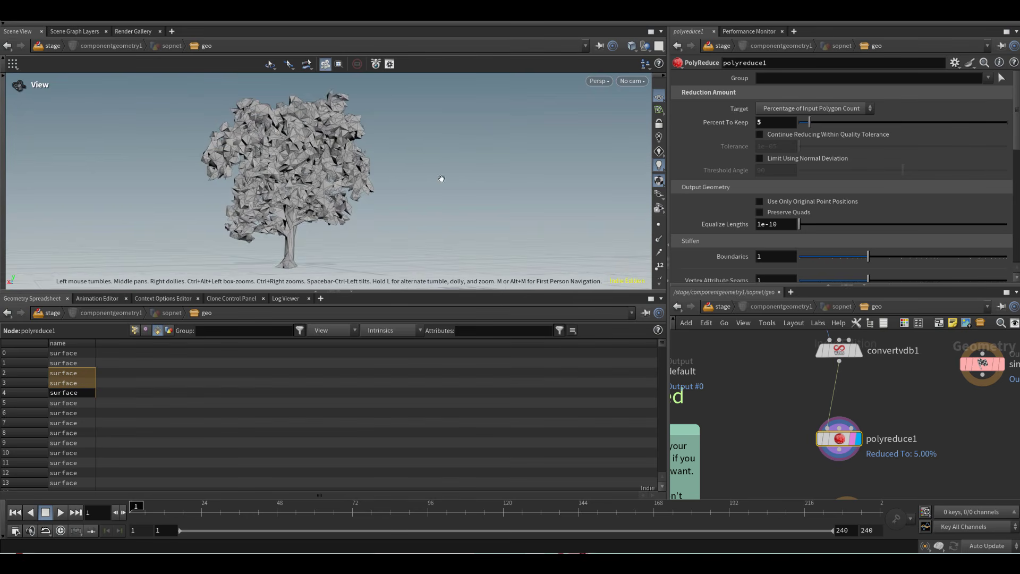
scroll(190, 181, up, 3)
drag(191, 180, 341, 187)
drag(147, 209, 212, 181)
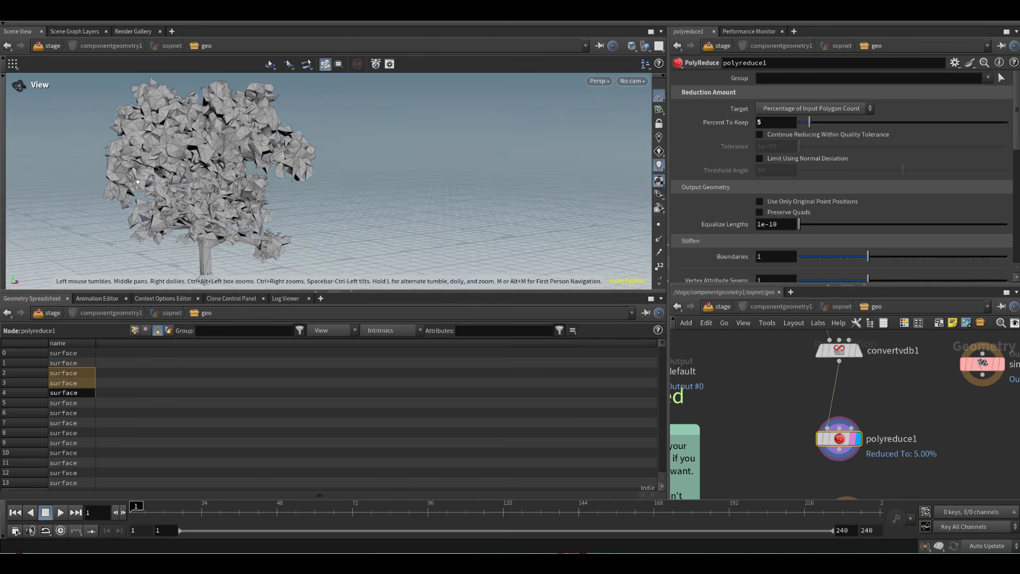
scroll(213, 182, up, 3)
middle_click(846, 443)
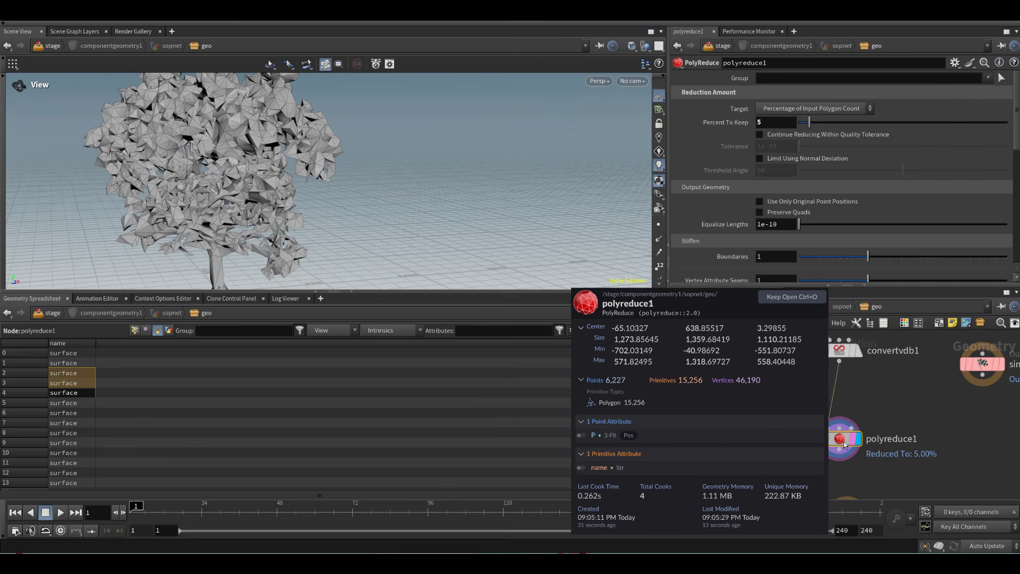
Step: Check the primitive wrangle's geometry information to compare its polygon count with the reduced mesh
scroll(841, 444, down, 4)
middle_drag(791, 351, 813, 471)
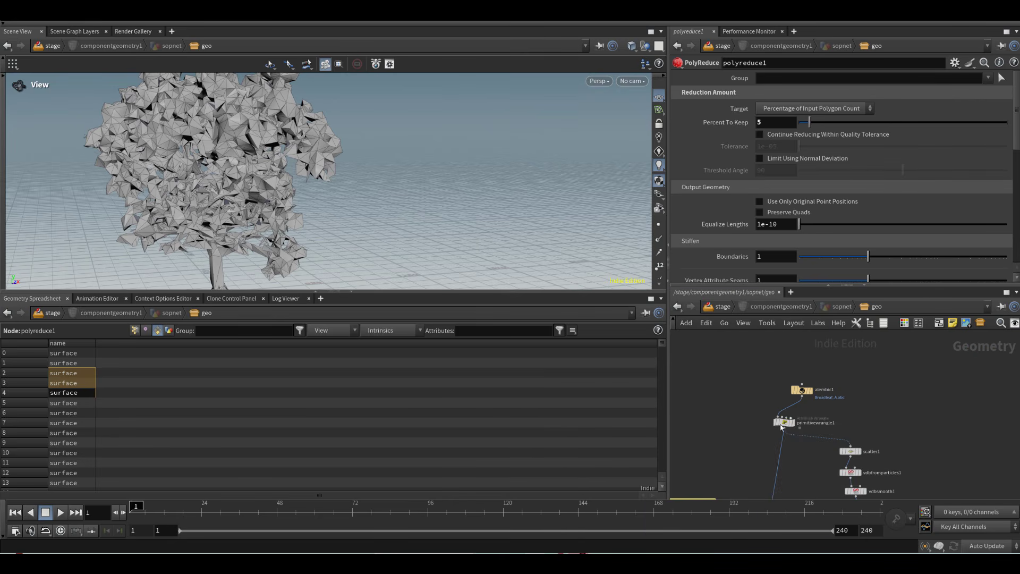
scroll(782, 428, up, 1)
middle_click(783, 425)
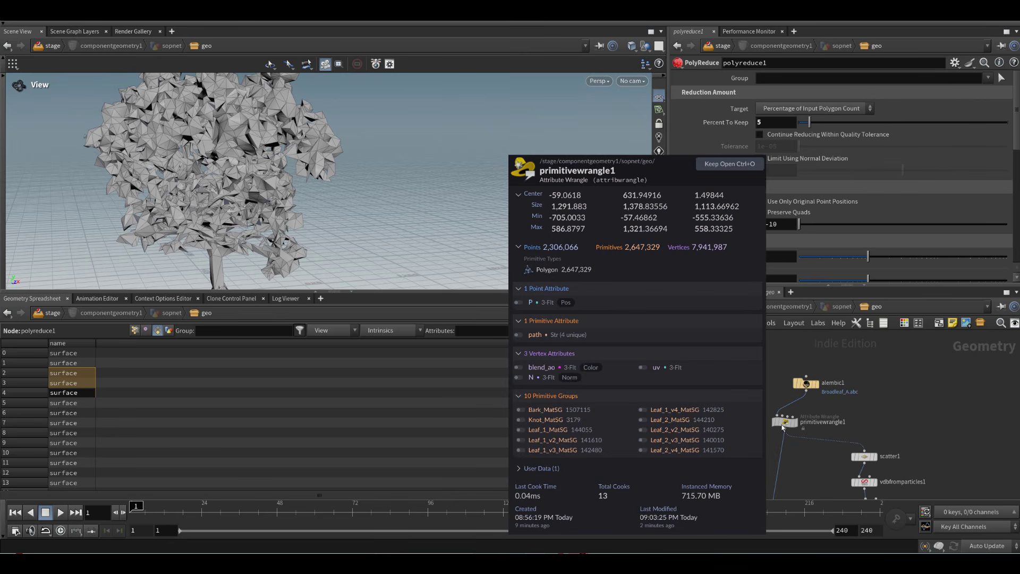
middle_drag(903, 492, 825, 384)
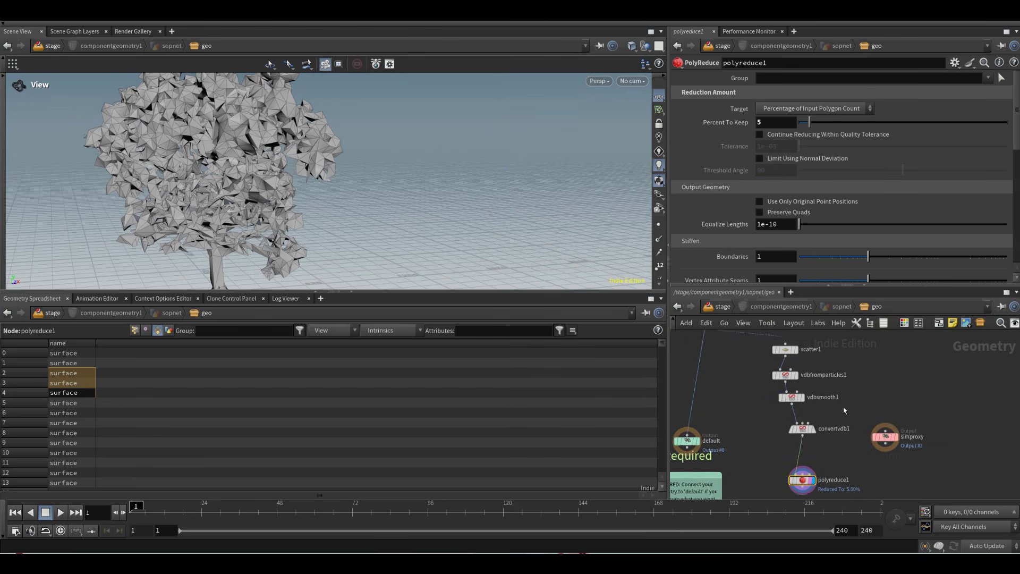
Step: Connect the PolyReduce output to the simproxy output as well and rearrange the simproxy node and its note
middle_drag(849, 492, 823, 378)
scroll(780, 392, up, 1)
drag(776, 374, 858, 457)
middle_drag(865, 475, 822, 471)
scroll(845, 410, down, 2)
scroll(826, 448, down, 3)
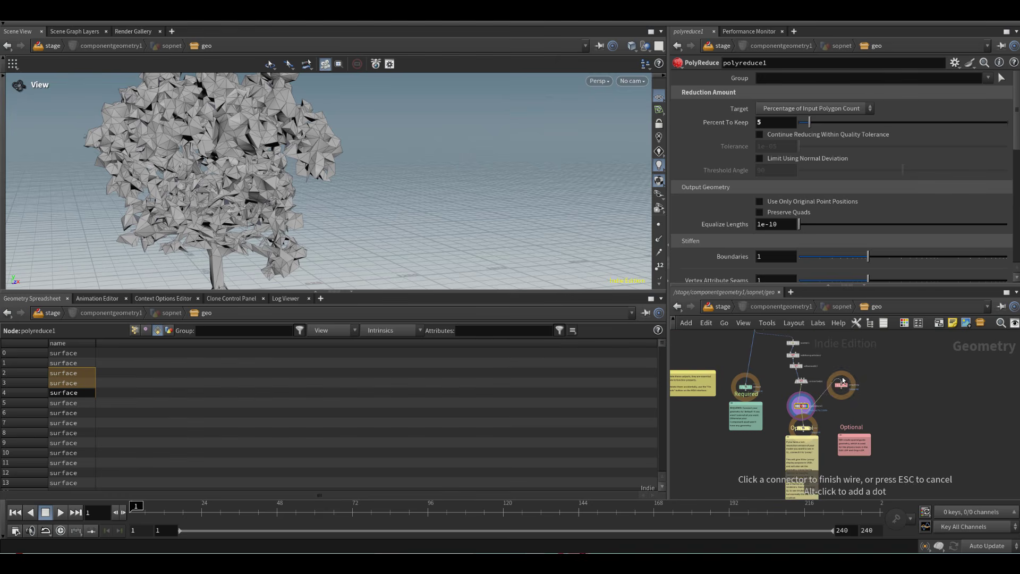
click(843, 382)
scroll(848, 418, up, 3)
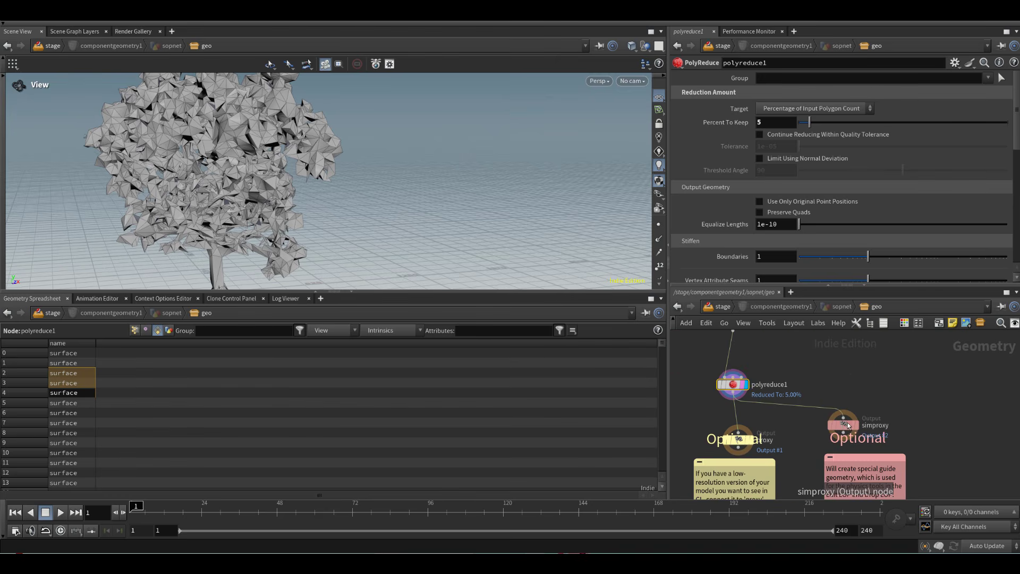
drag(847, 422, 844, 420)
middle_drag(861, 446, 914, 420)
drag(919, 431, 928, 462)
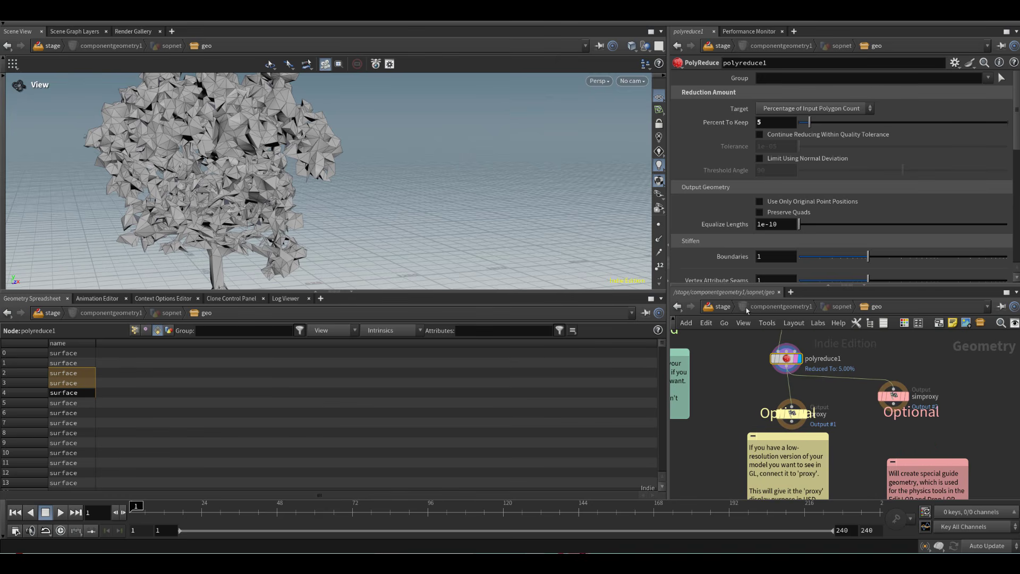
Step: Return to the stage network and show the tree's render geometry, followed by its proxy geometry, in the viewport
click(747, 310)
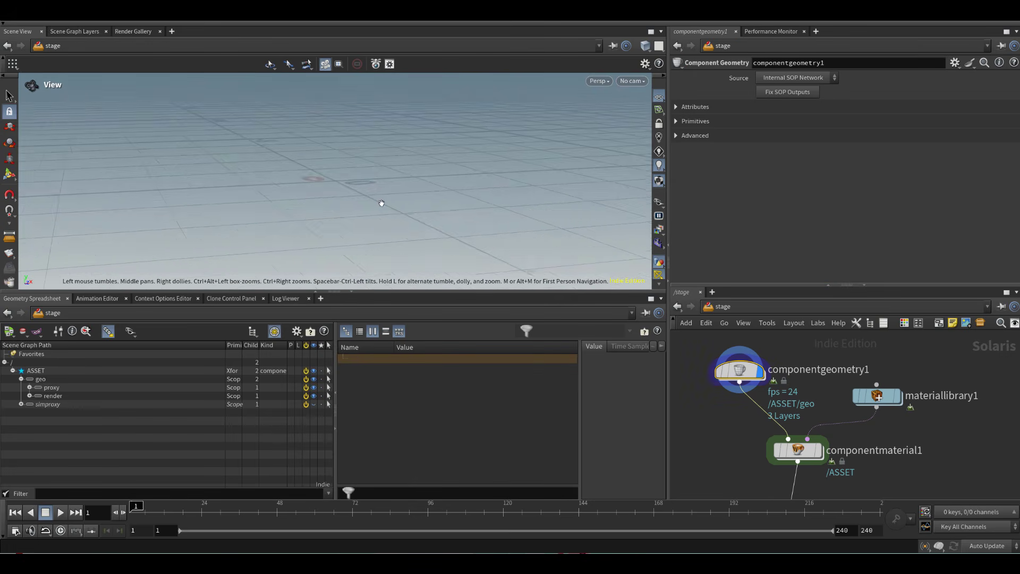
click(659, 203)
click(675, 220)
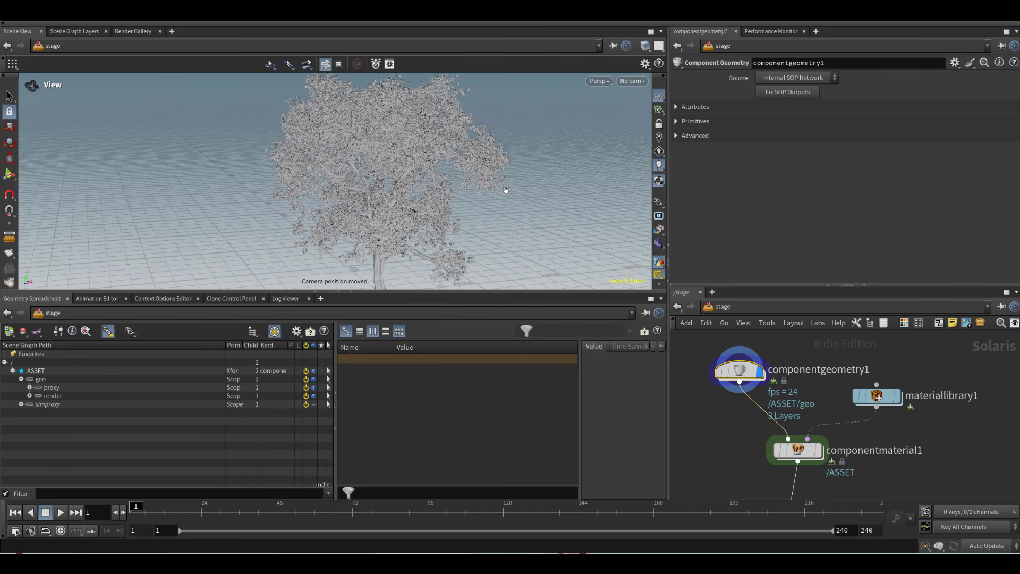
click(659, 202)
click(678, 239)
Step: Examine the proxy tree in the stage viewport from several angles and distances
drag(378, 210, 348, 210)
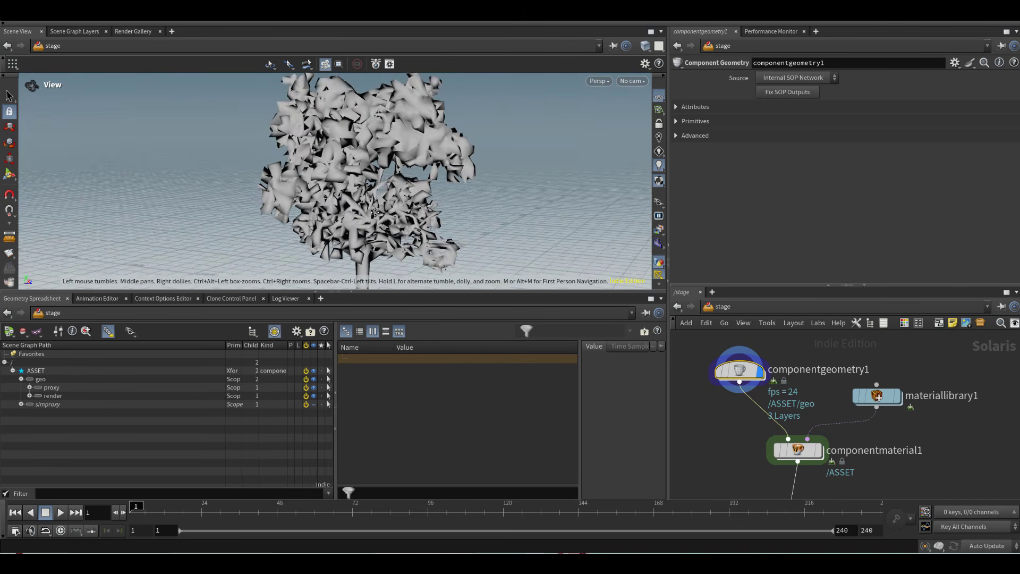
middle_drag(348, 210, 353, 184)
drag(353, 184, 320, 182)
right_drag(320, 182, 260, 183)
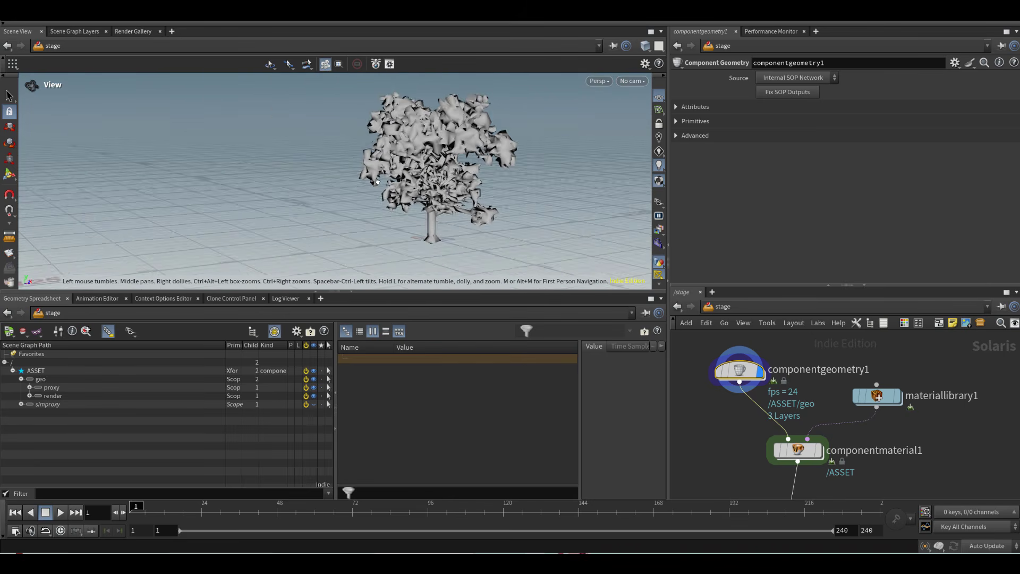
right_drag(418, 180, 506, 174)
drag(438, 128, 423, 164)
middle_drag(423, 164, 367, 160)
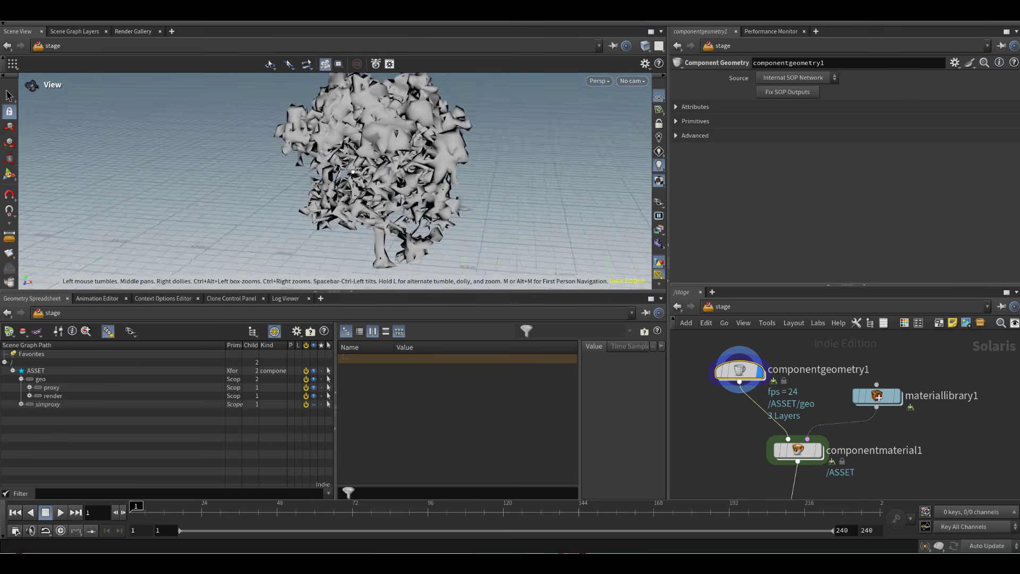
drag(367, 161, 276, 174)
middle_drag(276, 174, 273, 188)
drag(273, 189, 346, 177)
right_drag(185, 178, 283, 179)
drag(282, 179, 304, 186)
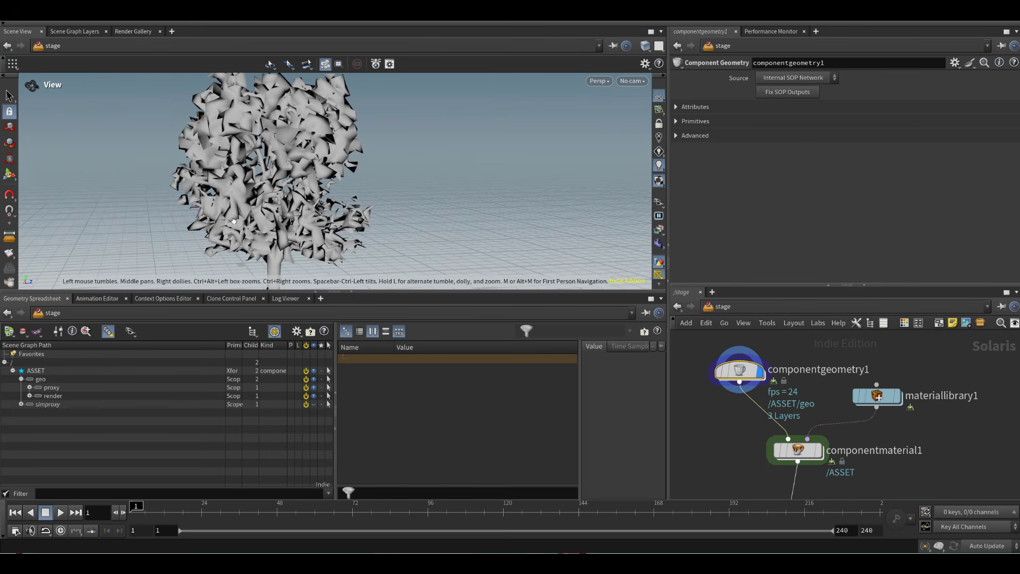
Step: Expand the render, Broadleaf_A and proxy branches of the scene graph to view their mesh primitives
click(29, 396)
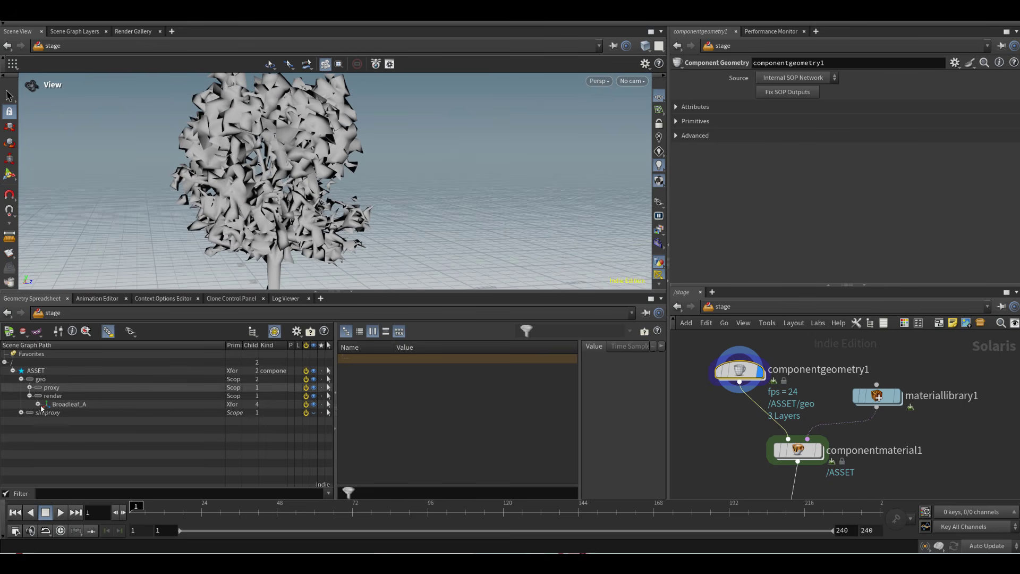
click(38, 404)
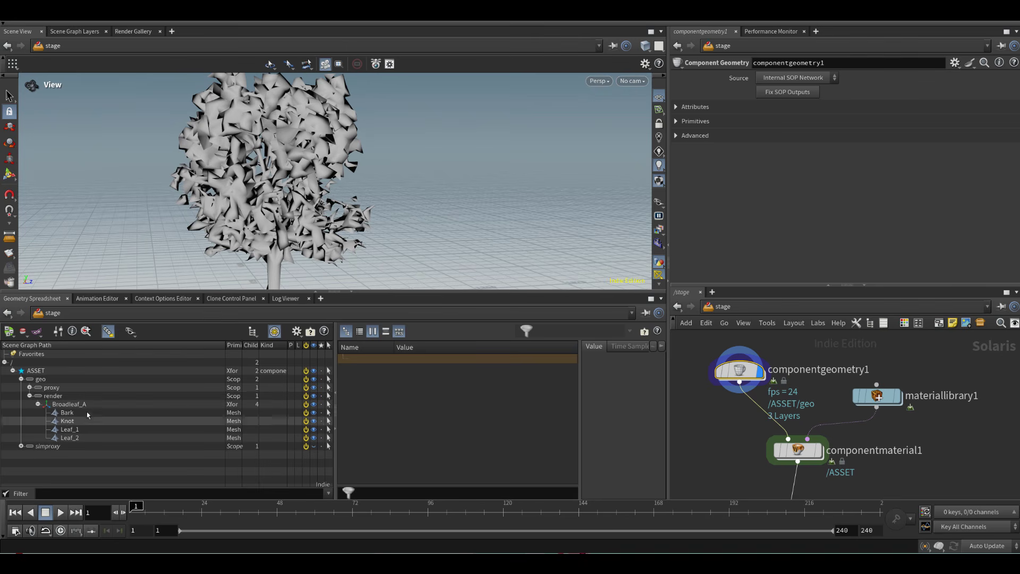
click(29, 388)
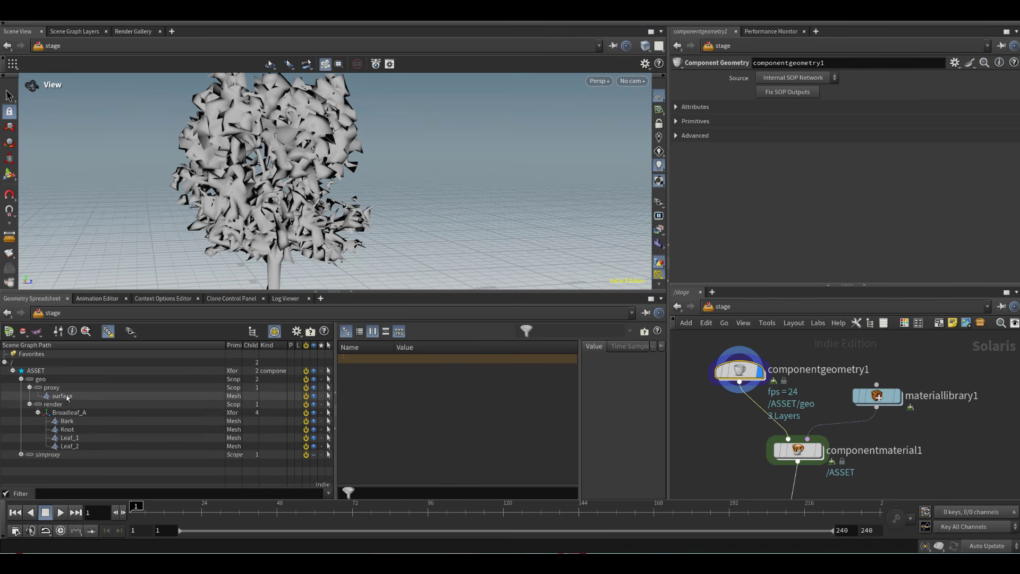
Step: Reopen the component geometry network and insert a Name node between PolyReduce and the proxy output
double_click(744, 376)
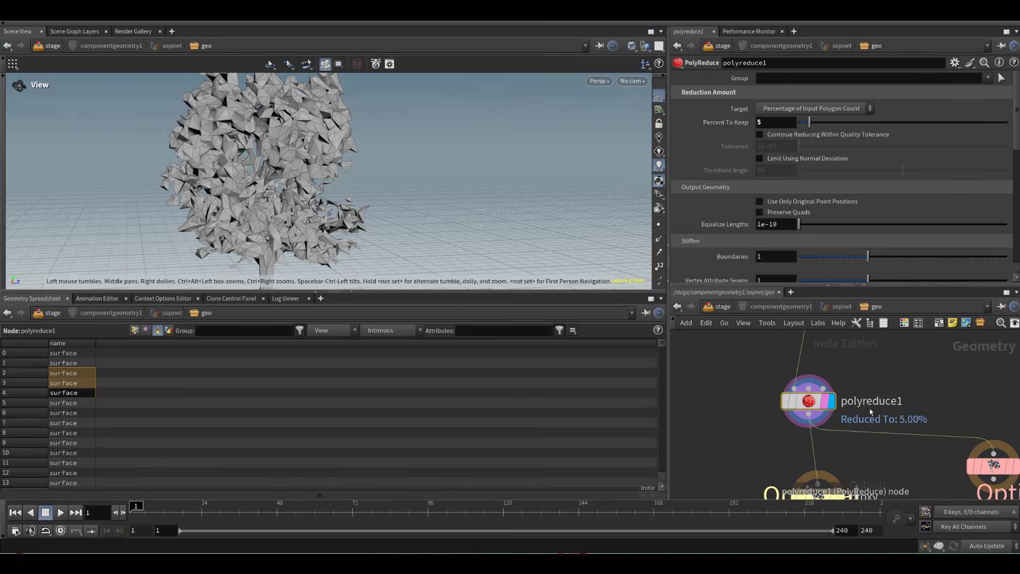
key(Tab)
text(name)
key(Return)
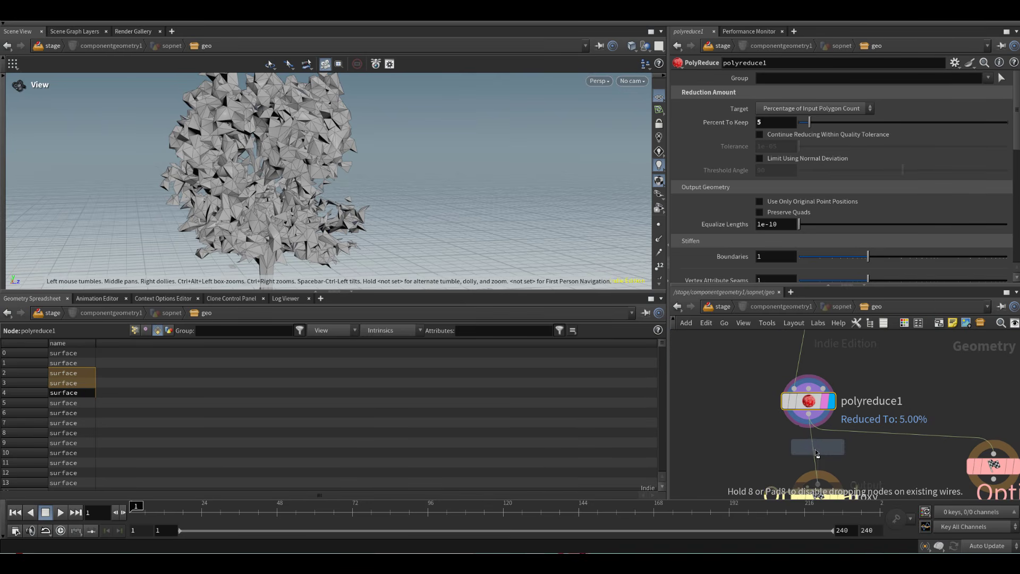
click(817, 454)
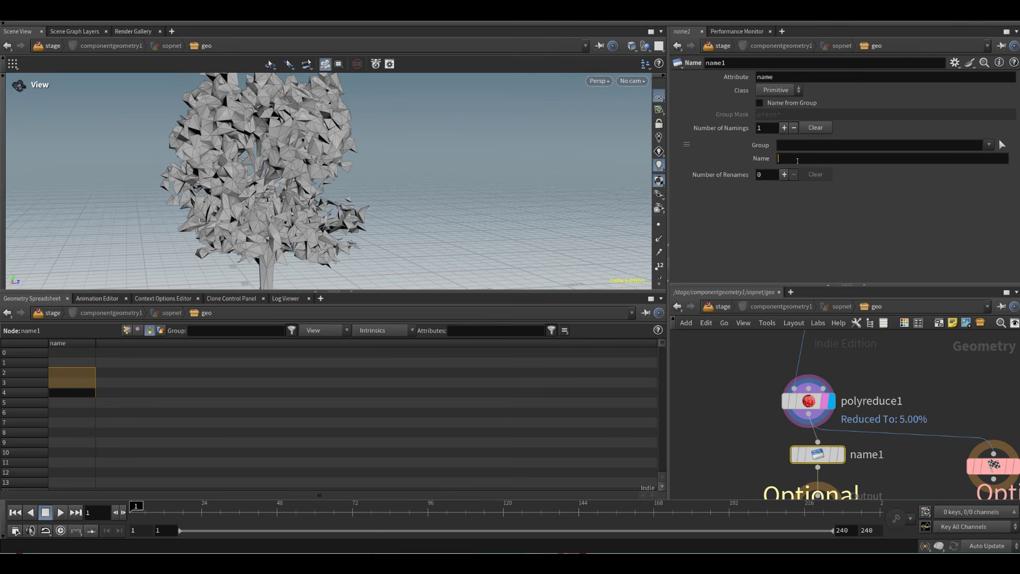
Step: Set the Name node's name value to proxymesh and return to the stage network
click(797, 160)
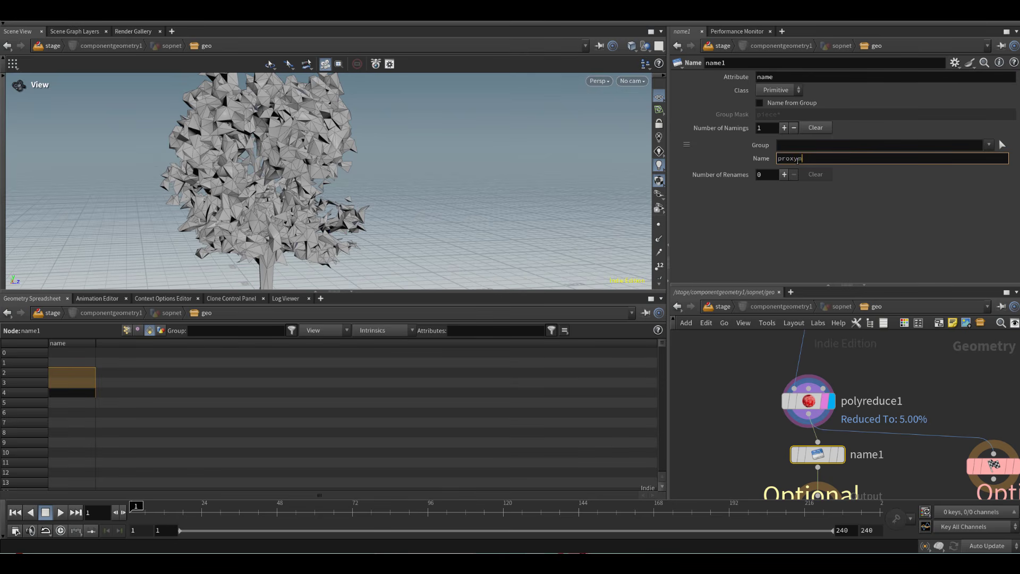
text(proxymesh)
key(Return)
click(717, 307)
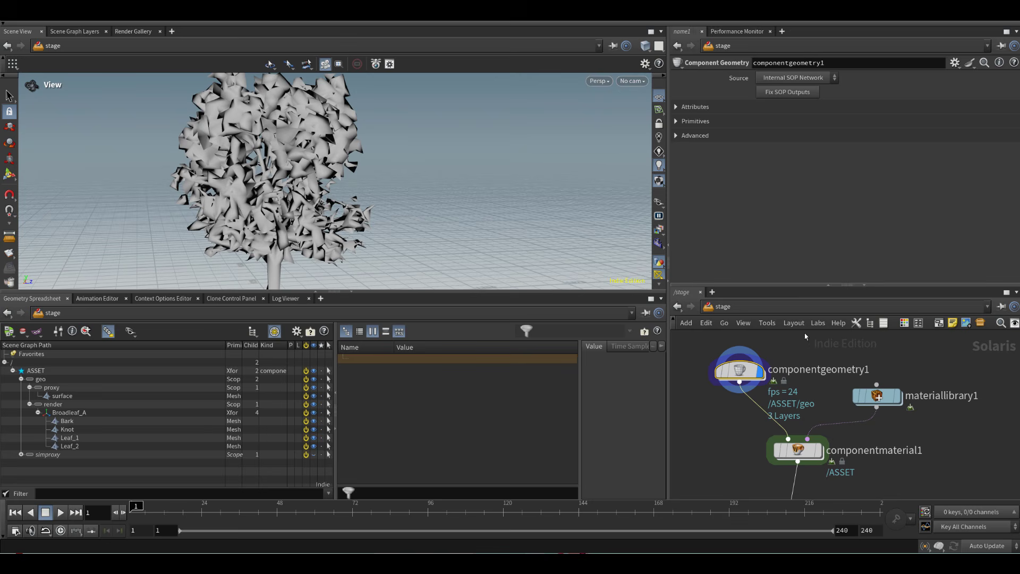
Step: Select the proxymesh primitive in the scene graph and examine the highlighted tree in the viewport
click(82, 397)
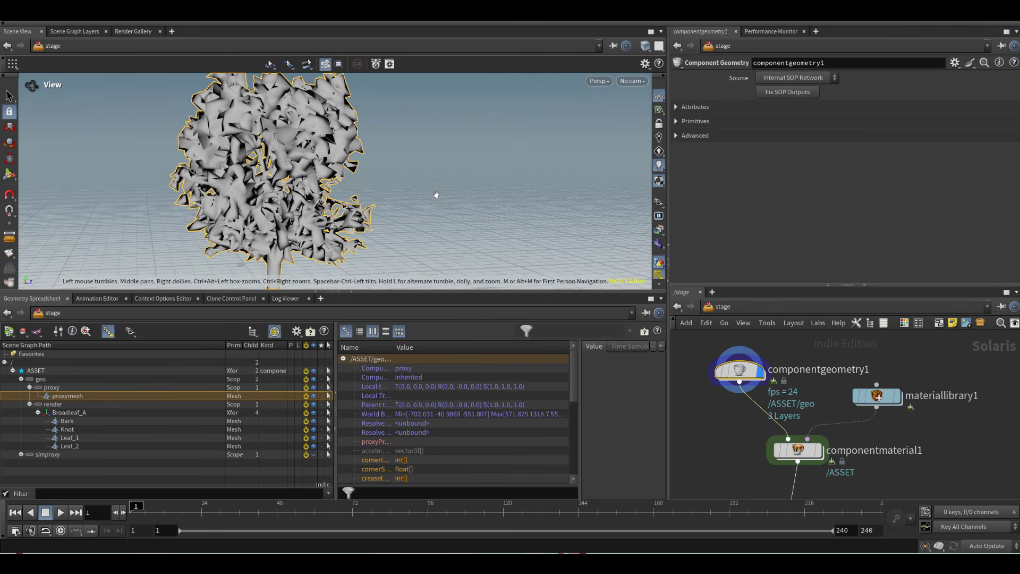
drag(435, 194, 370, 202)
scroll(366, 221, down, 3)
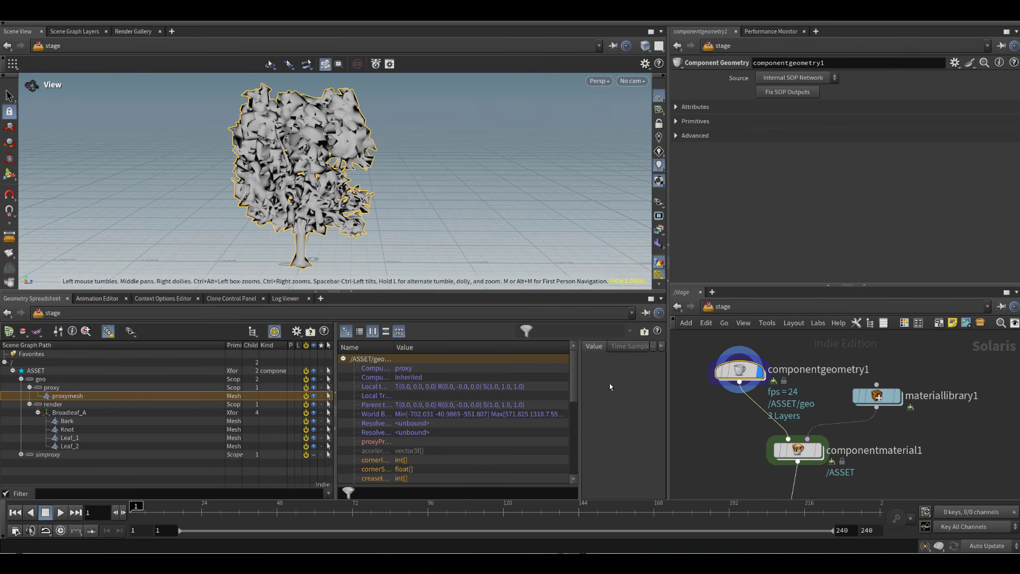
Step: Check the material library settings, then inspect the component geometry's Bark, Knot, Leaf_1 and Leaf_2 render primitives one by one
click(876, 396)
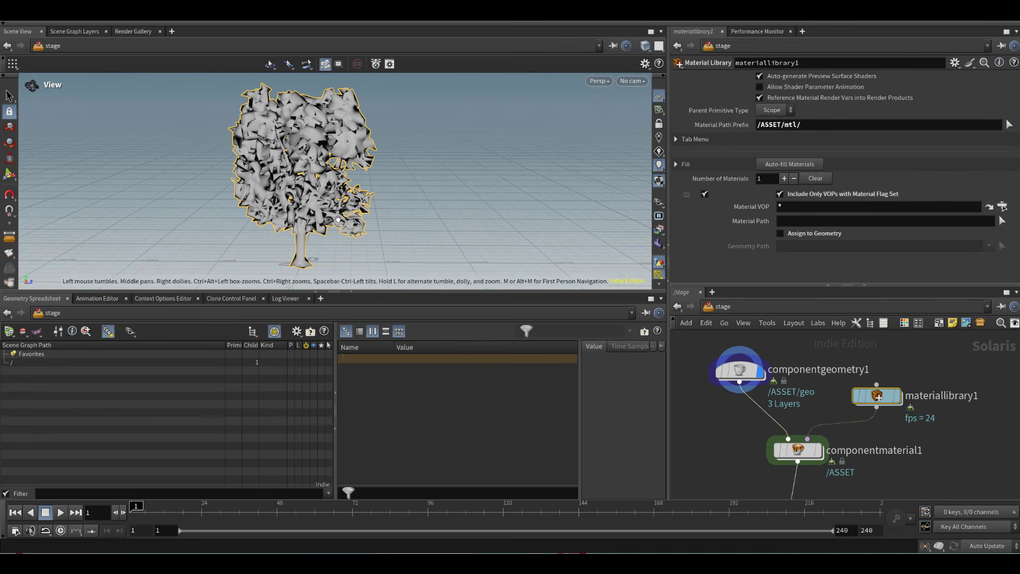
click(739, 371)
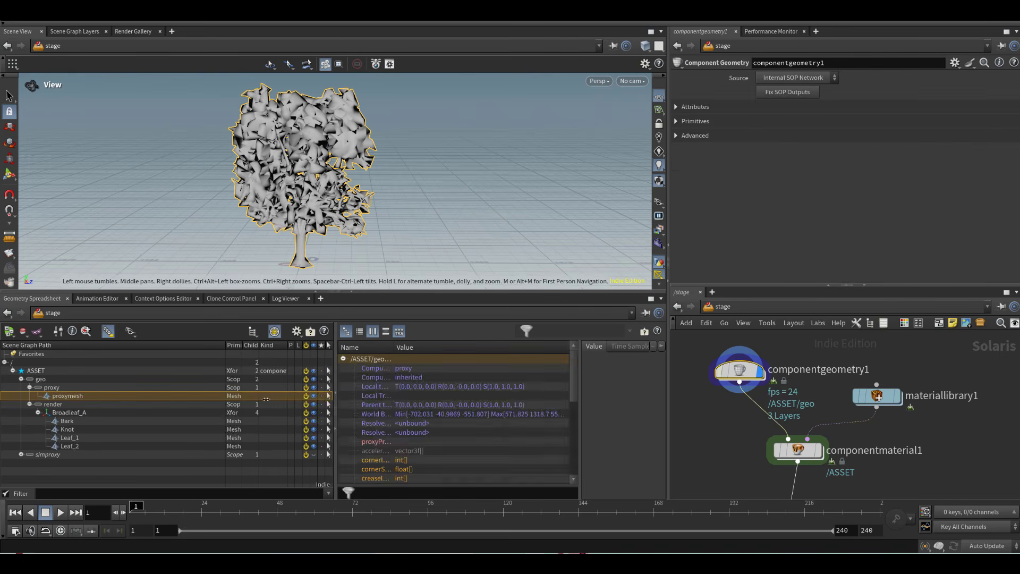
click(66, 421)
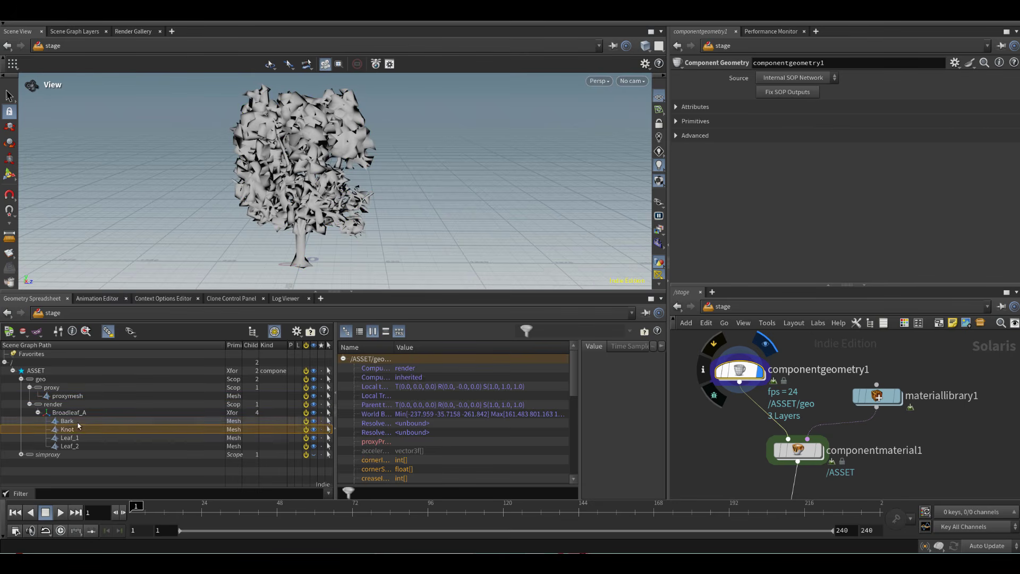
click(78, 431)
click(78, 438)
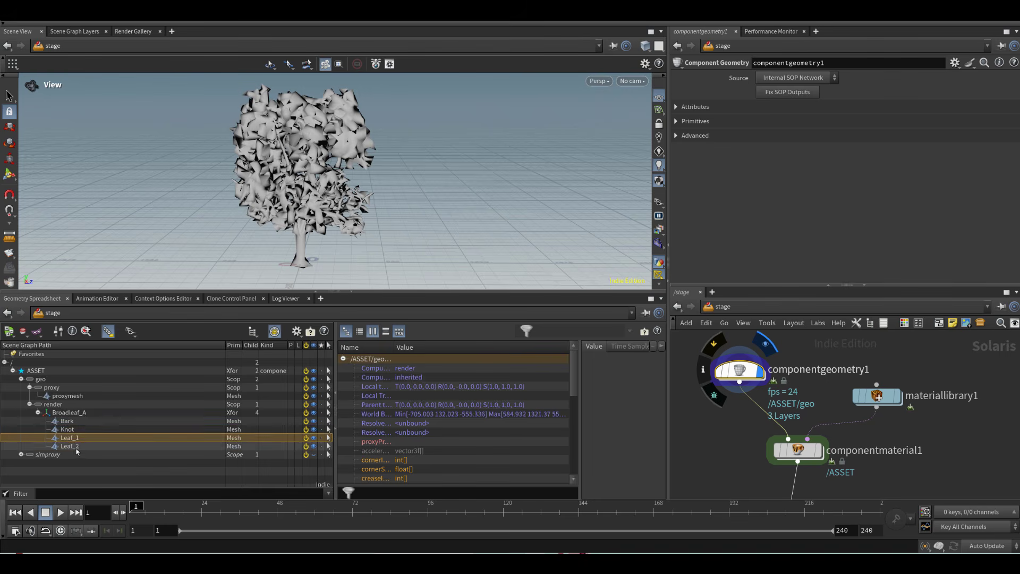
click(76, 448)
scroll(304, 208, up, 5)
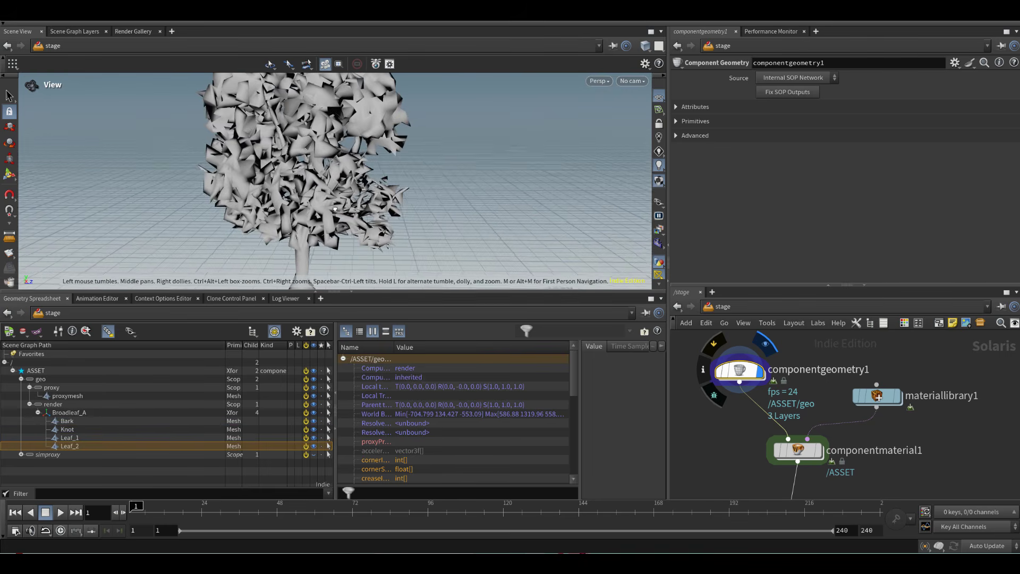
mouse_move(304, 209)
mouse_down()
mouse_move(283, 206)
mouse_move(313, 205)
mouse_move(310, 217)
mouse_up()
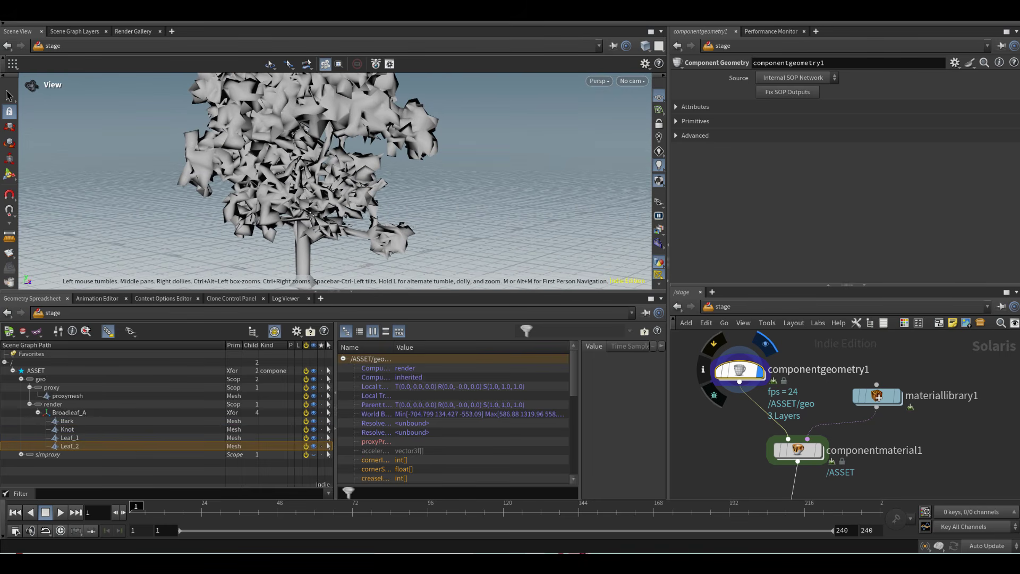
Step: Examine the tree and its Bark, Knot, Leaf_1 and Leaf_2 meshes in the scene graph
drag(386, 204, 298, 205)
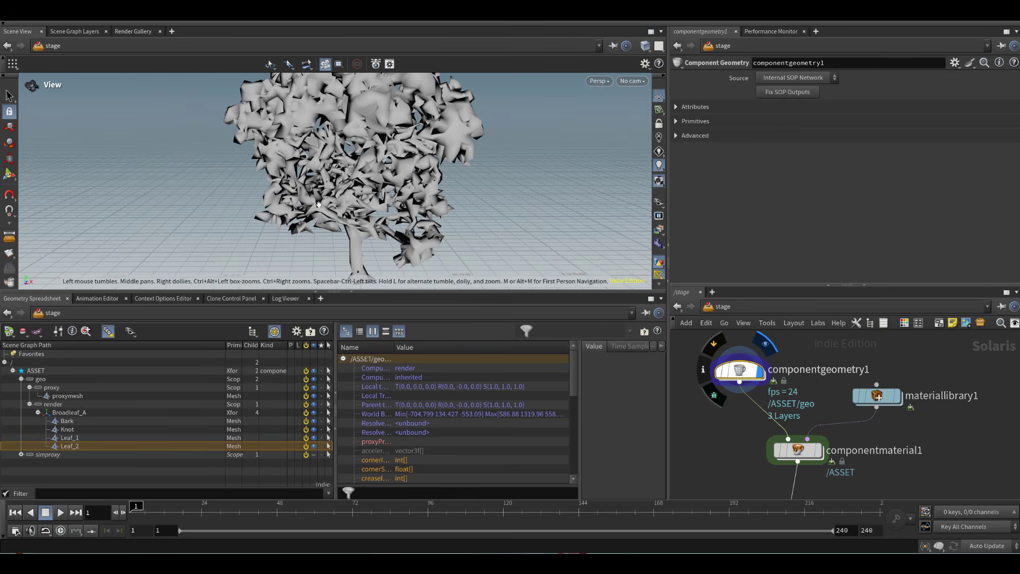
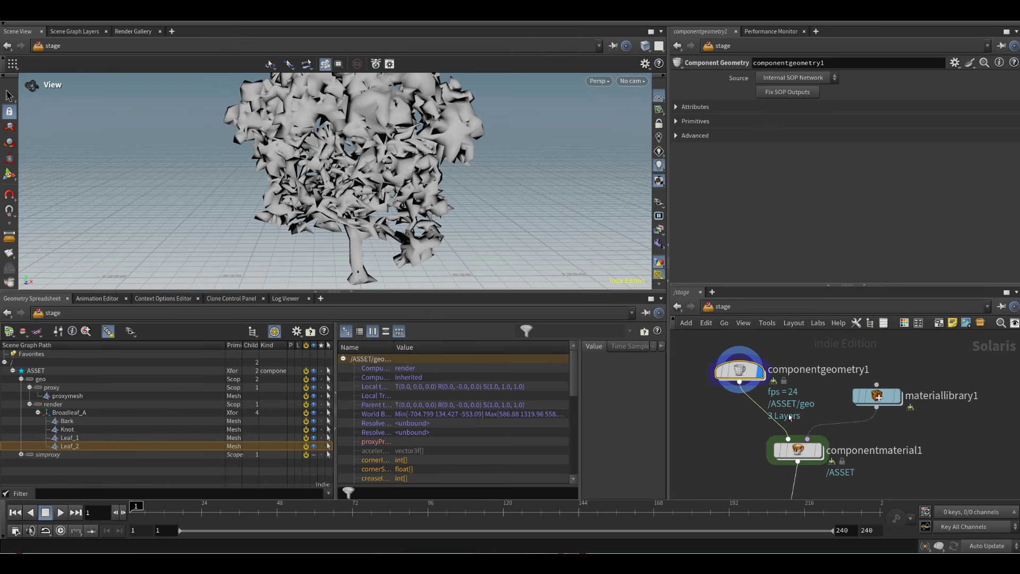
click(120, 438)
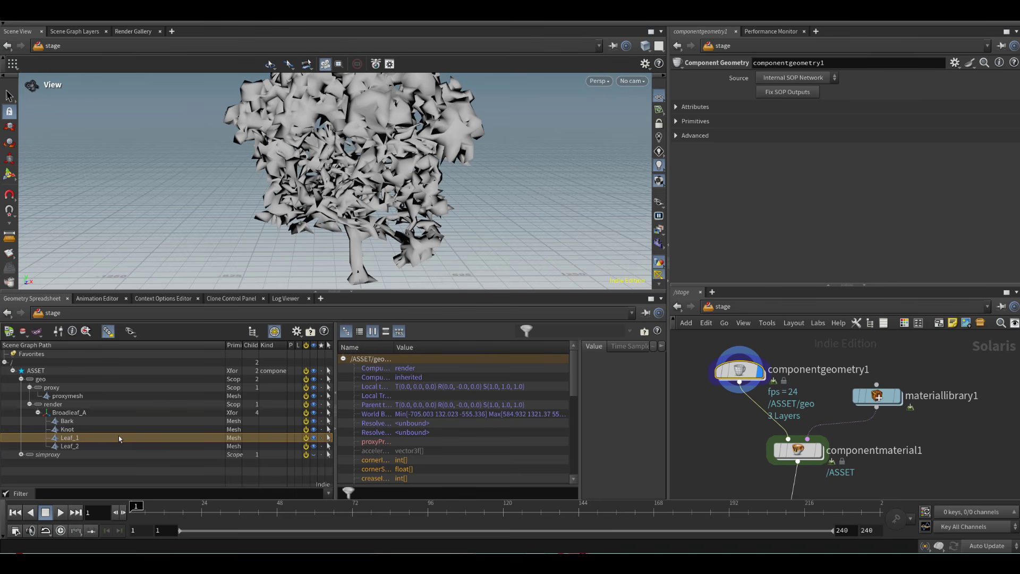
click(95, 446)
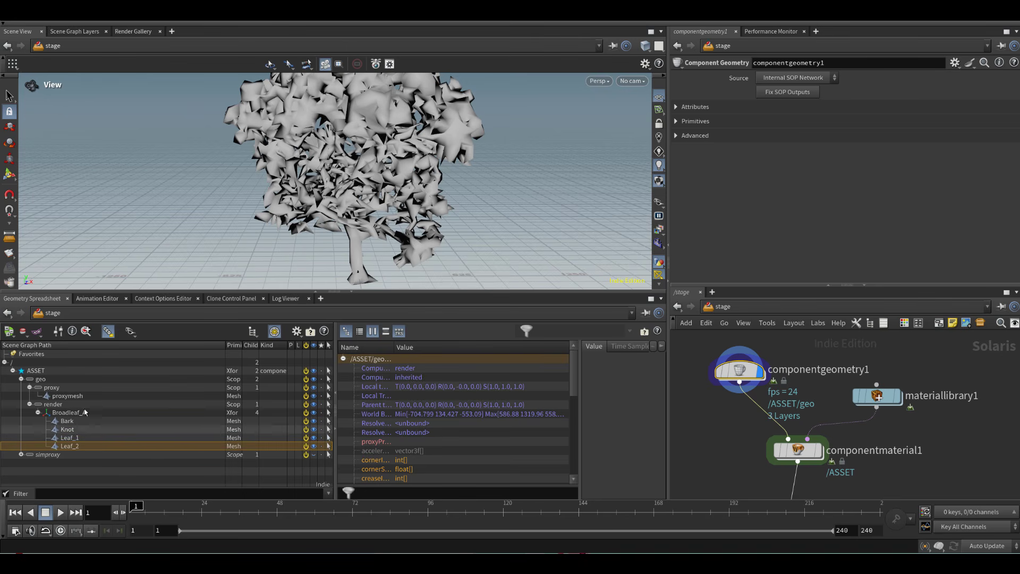
shift+click(81, 422)
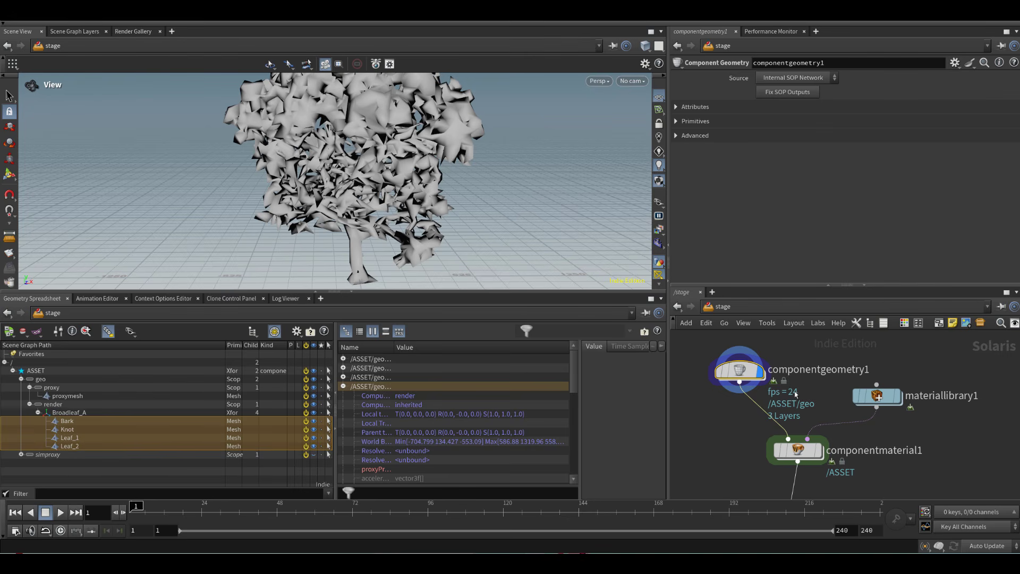
Step: Inside the componentgeometry1 network, insert an Attribute Wrangle between primitivewrangle1 and the default output
double_click(740, 372)
scroll(862, 376, down, 1)
middle_drag(862, 377, 939, 447)
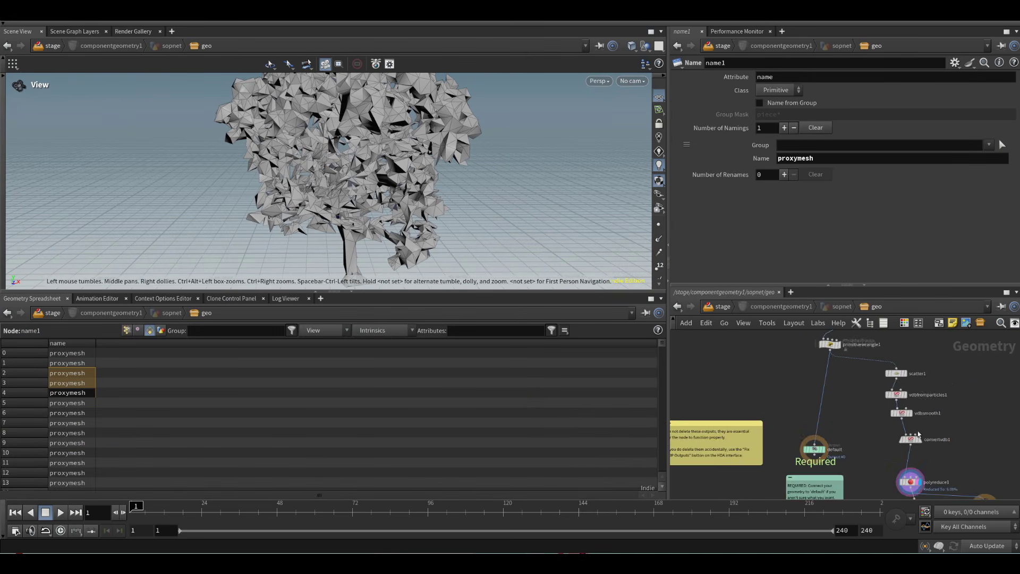
middle_drag(837, 365, 842, 371)
scroll(840, 368, up, 3)
click(831, 339)
key(Tab)
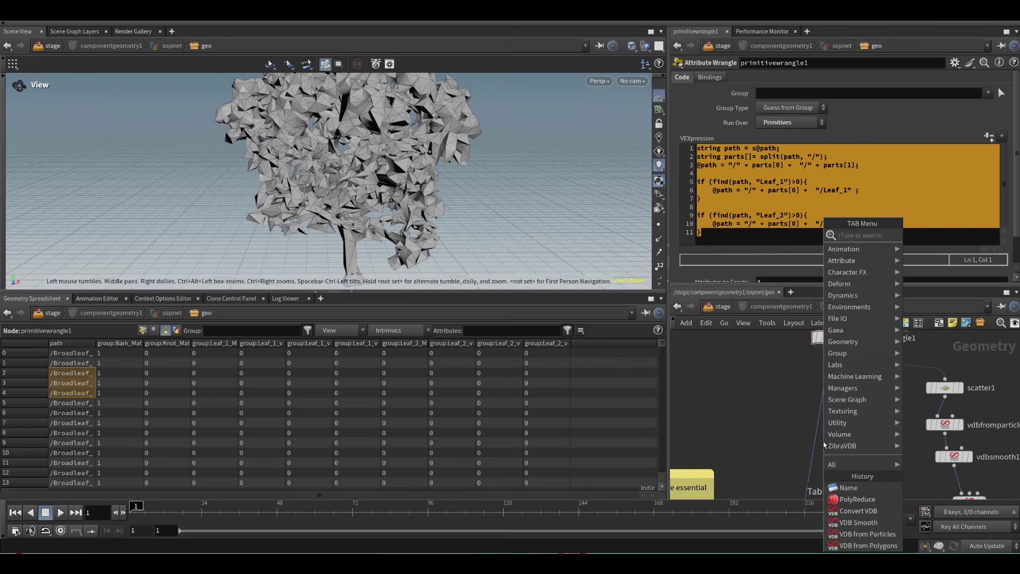
text(attributewr)
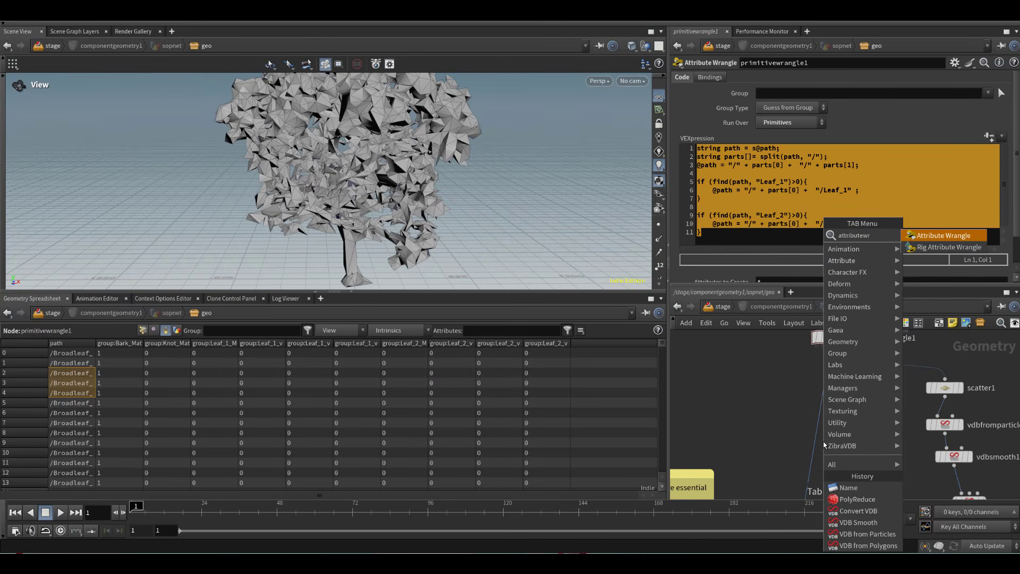
key(Return)
click(816, 437)
drag(831, 442, 828, 436)
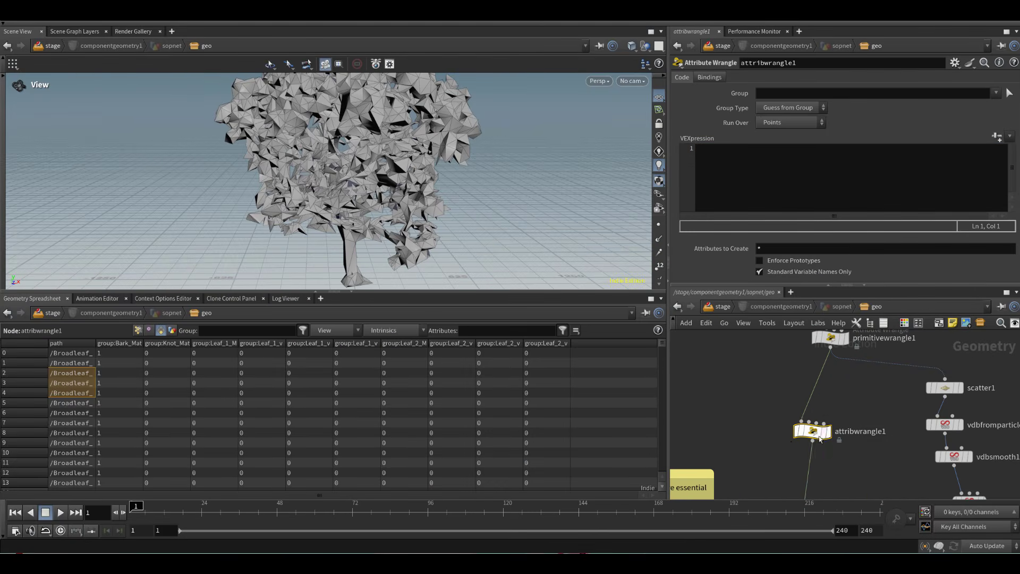
Step: Write s@basecolor=chs("basecolor"); as the first line of the new wrangle's VEXpression
click(745, 179)
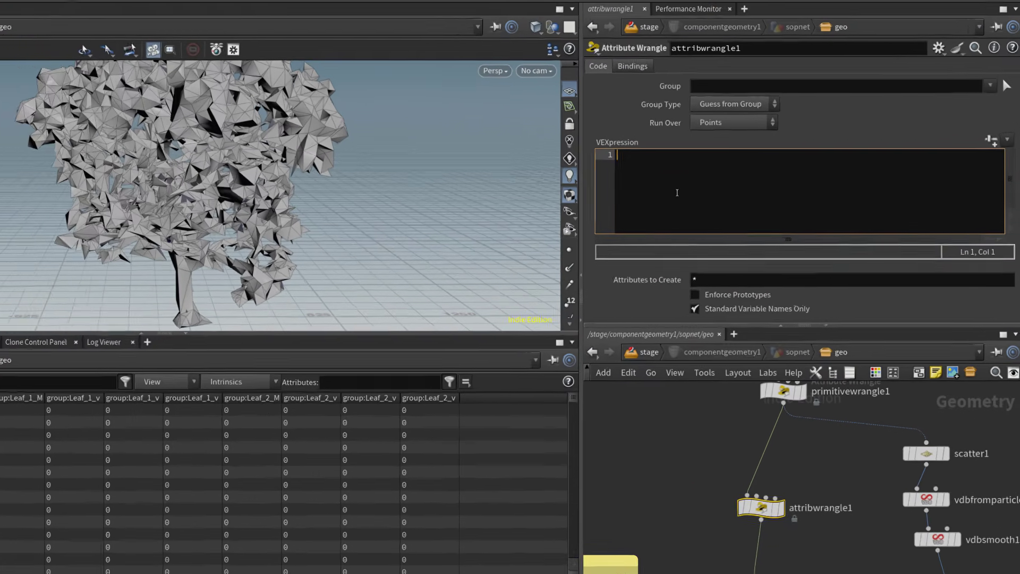
text(s@)
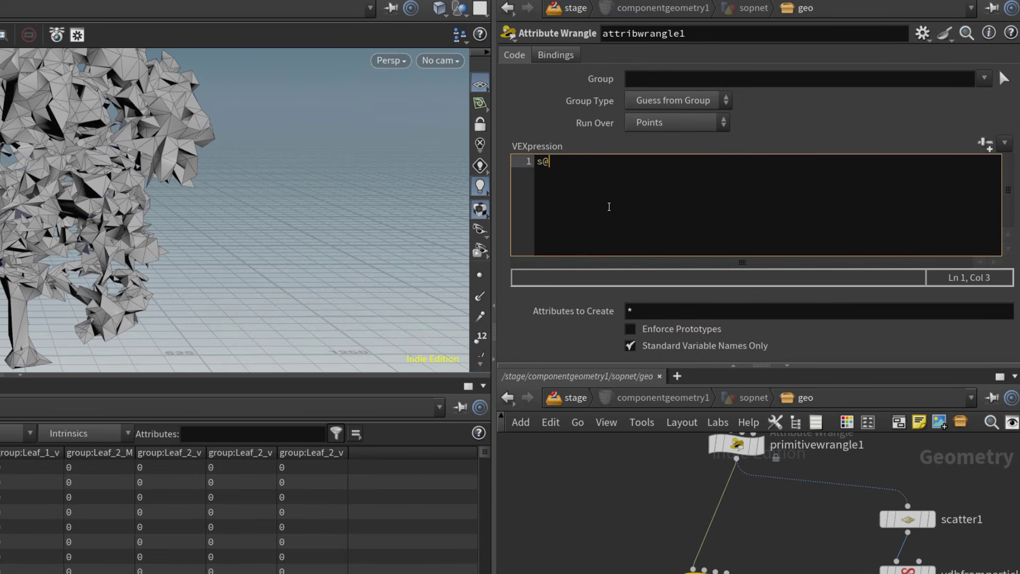
text(basecolor=)
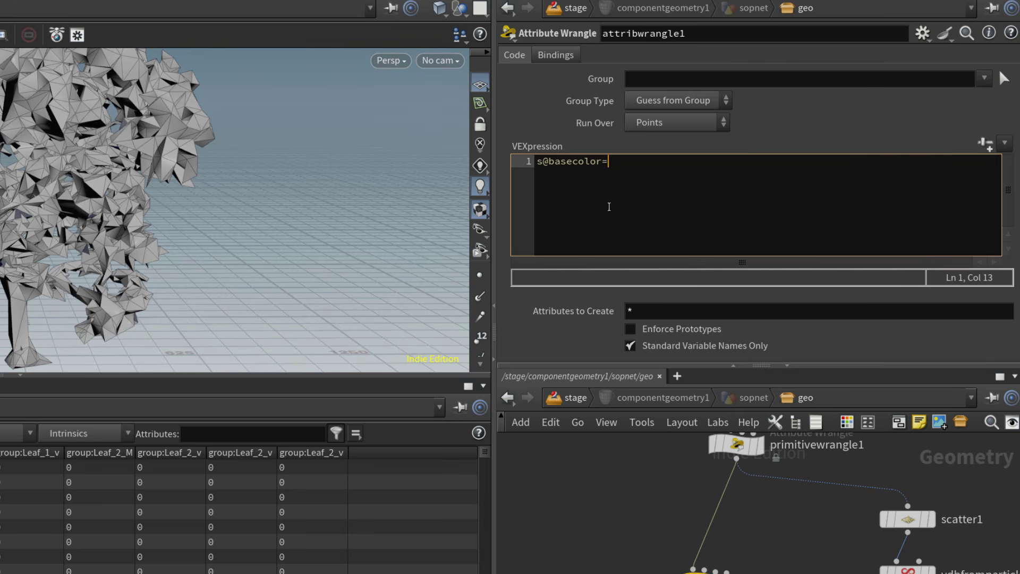
text(chs())
key(Left)
text(basecolor)
key(End)
text(;)
Step: Duplicate the basecolor line and change the copy to s@specroughness=chs("specroughness");
key(ctrl+a)
key(ctrl+c)
key(End)
key(Return)
key(ctrl+v)
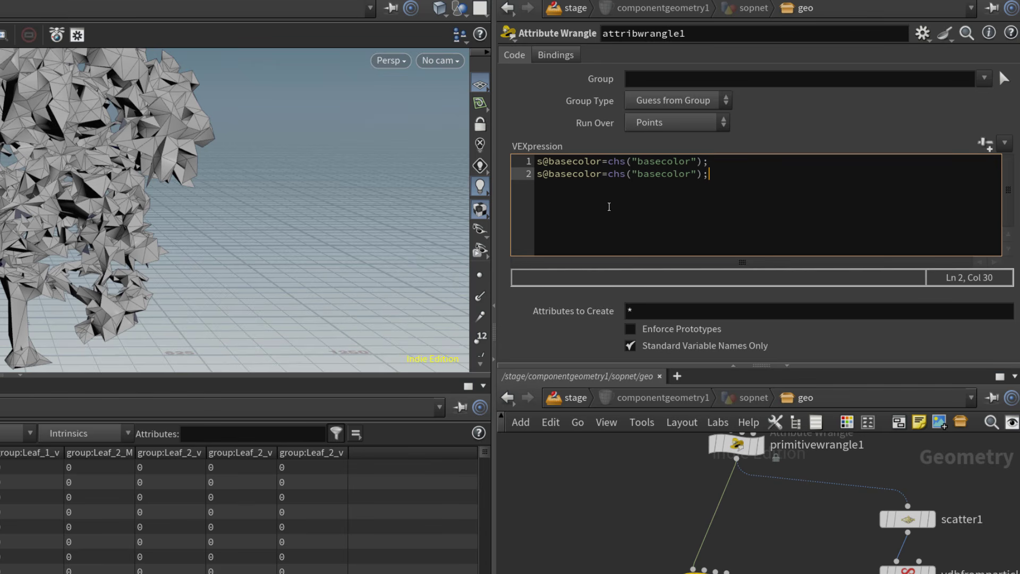
drag(603, 178, 551, 181)
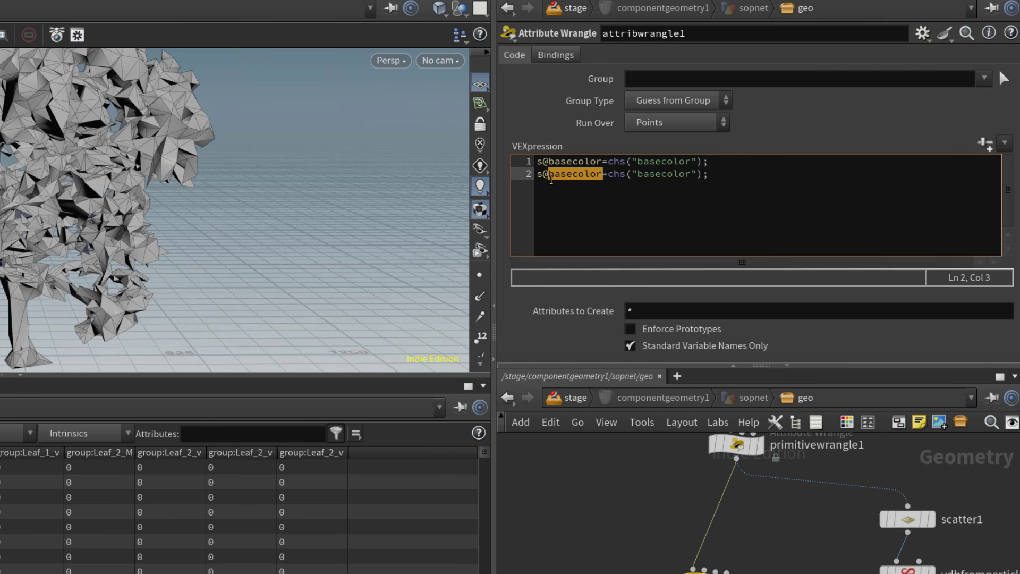
key(BackSpace)
key(BackSpace)
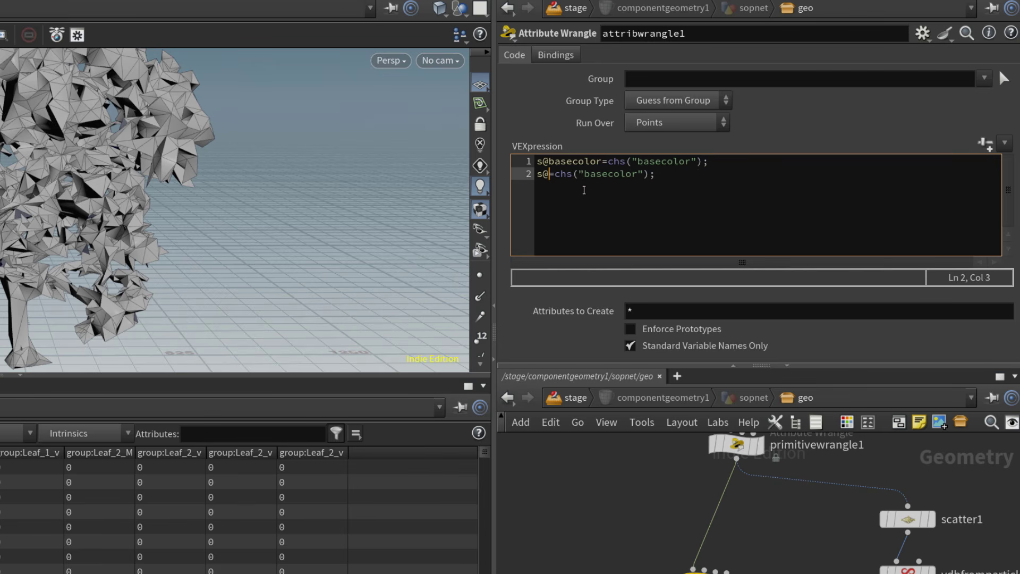
text(specroughness)
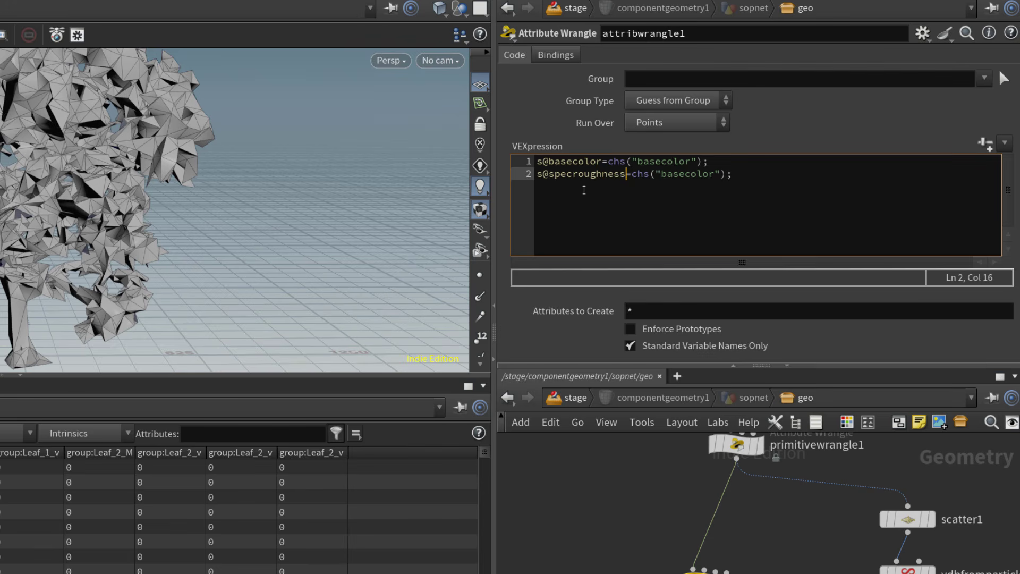
double_click(610, 177)
Step: Duplicate the specroughness line and change the copy to s@normal=chs("normal");
drag(759, 175, 441, 204)
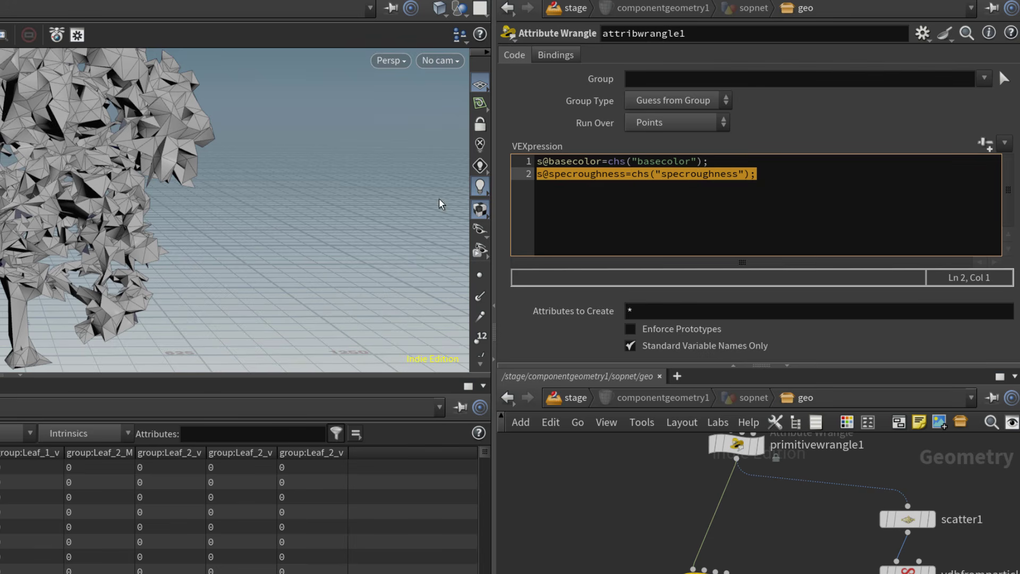
key(ctrl+c)
key(End)
key(Return)
key(ctrl+v)
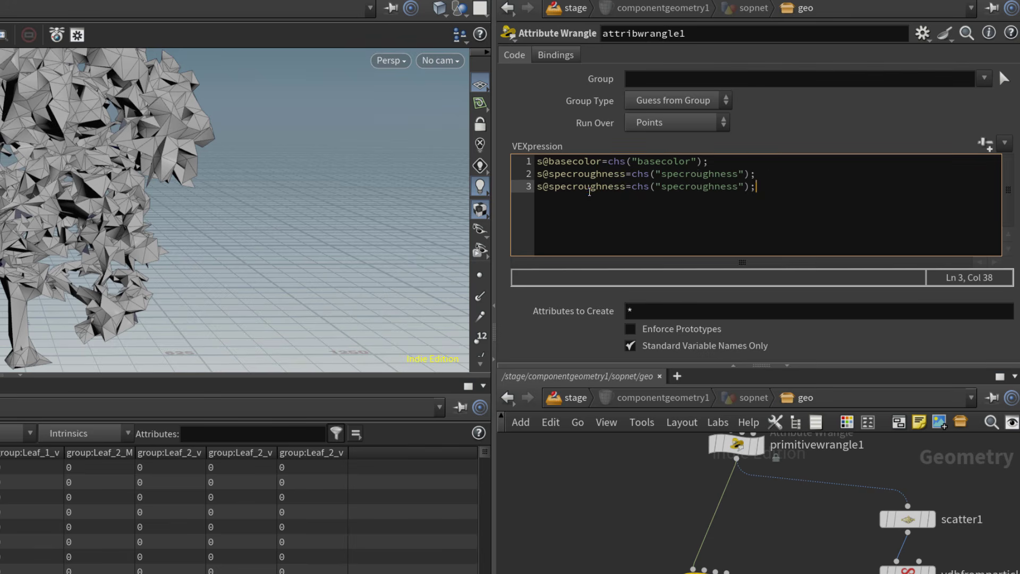
double_click(590, 186)
text(s@normal)
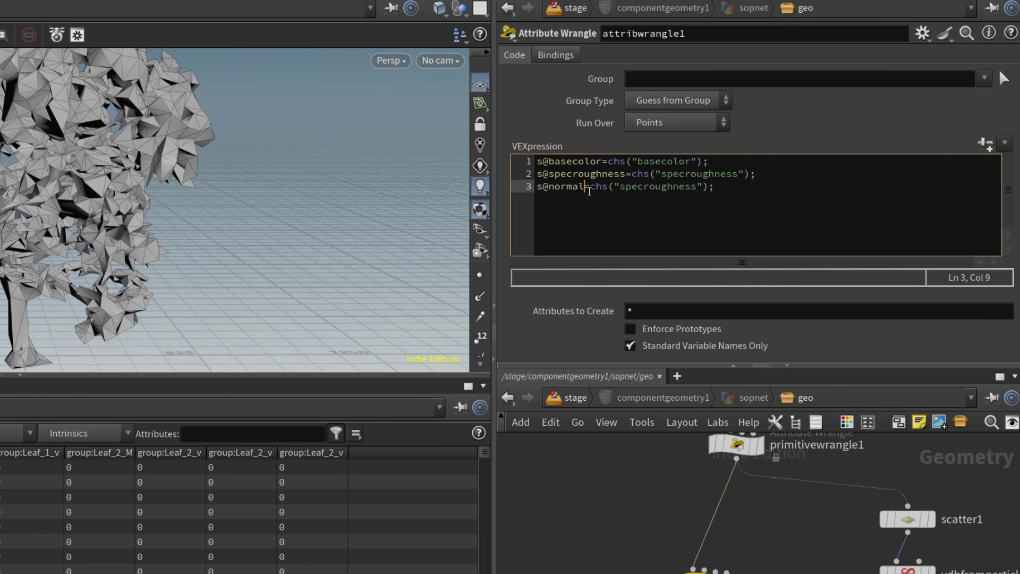
double_click(676, 185)
text(normal)
Step: Duplicate the normal line and rename the copy's attribute to sssamount
drag(681, 188, 487, 198)
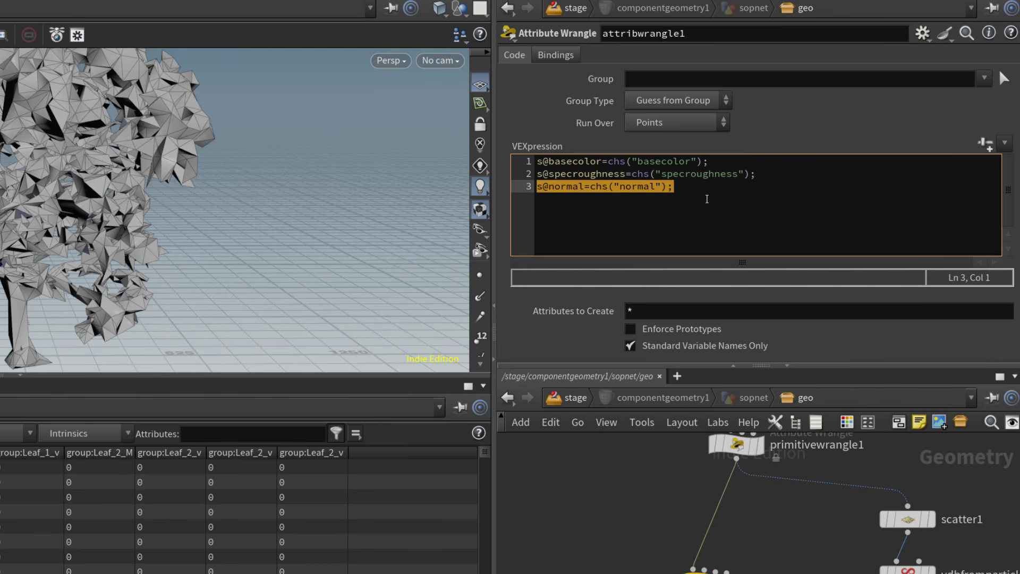
click(702, 186)
key(Return)
key(ctrl+v)
double_click(563, 199)
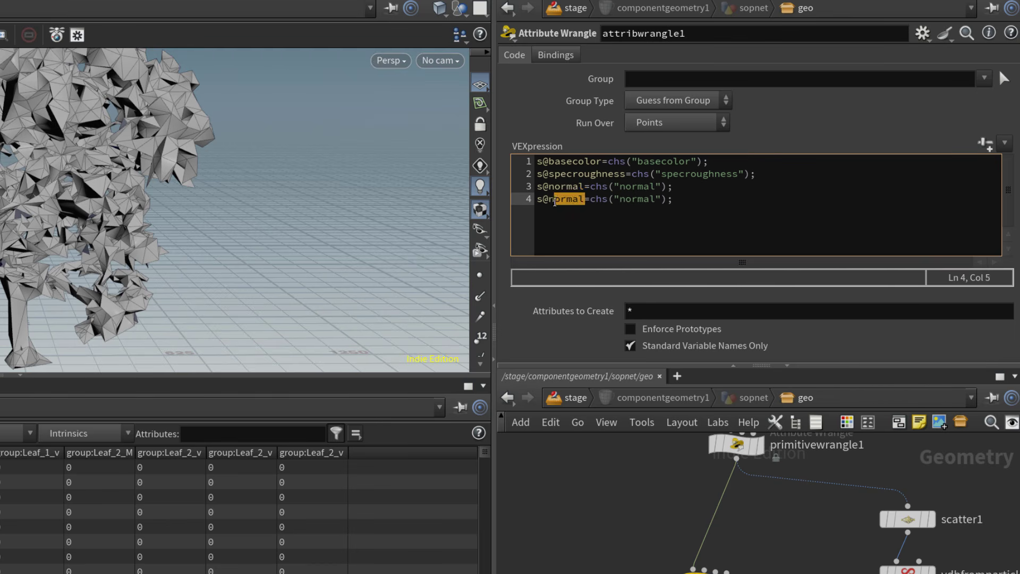
key(BackSpace)
text(sssamount)
Step: Duplicate the sssamount line and change the copy to s@ssscolor=chs("ssscolor");
drag(690, 211, 405, 212)
key(ctrl+c)
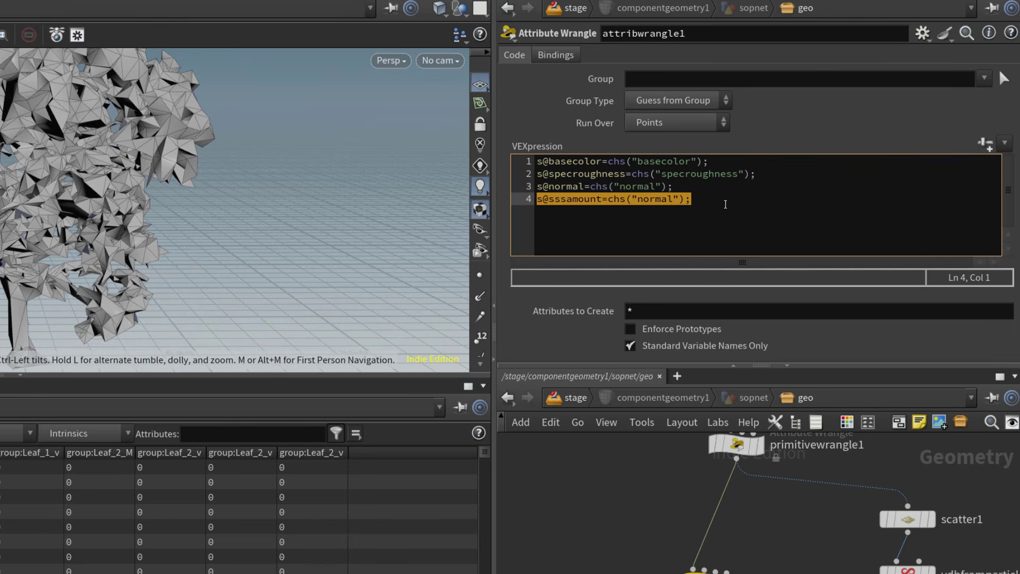
key(End)
key(Return)
key(ctrl+v)
drag(605, 212, 568, 212)
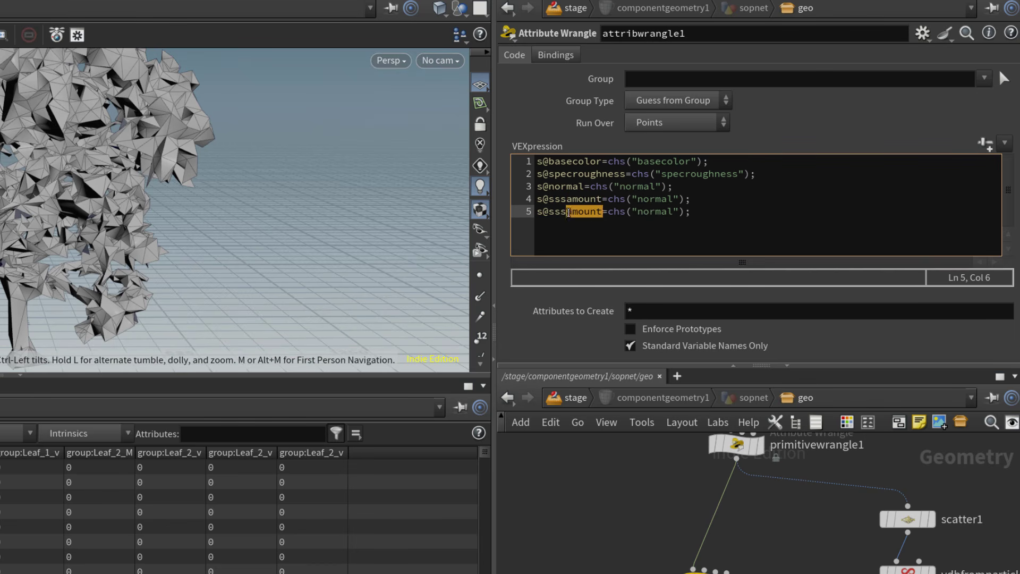
text(color)
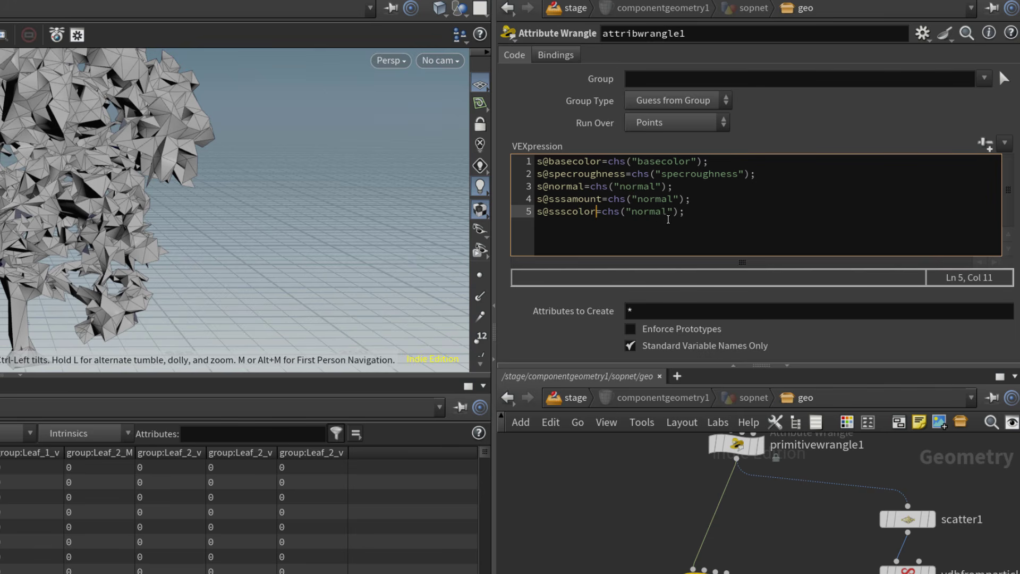
double_click(648, 212)
text(ssscolor)
Step: Set the channel name in the fourth line's chs call to sssamount
double_click(651, 200)
key(BackSpace)
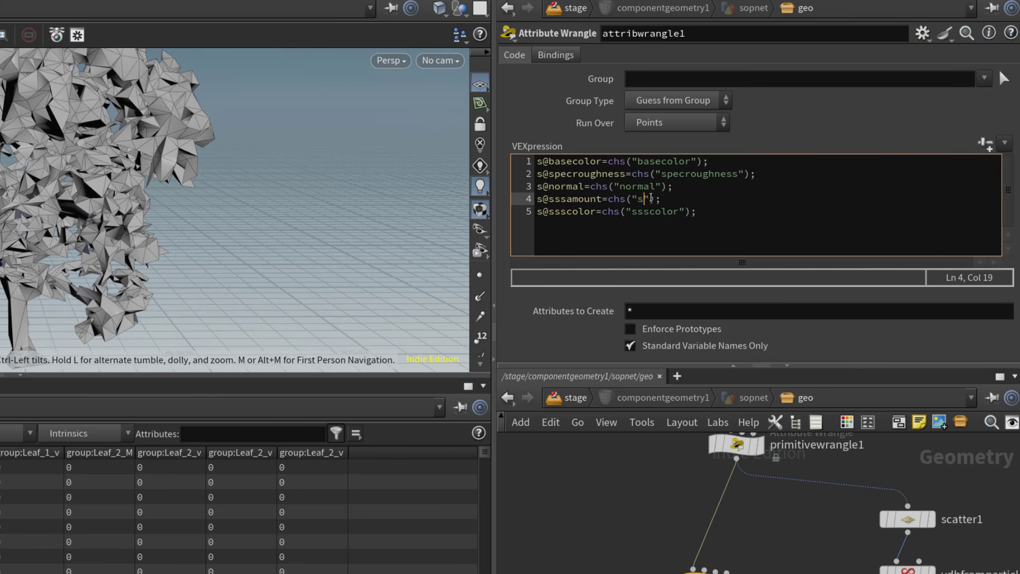
text(sssamount)
click(877, 212)
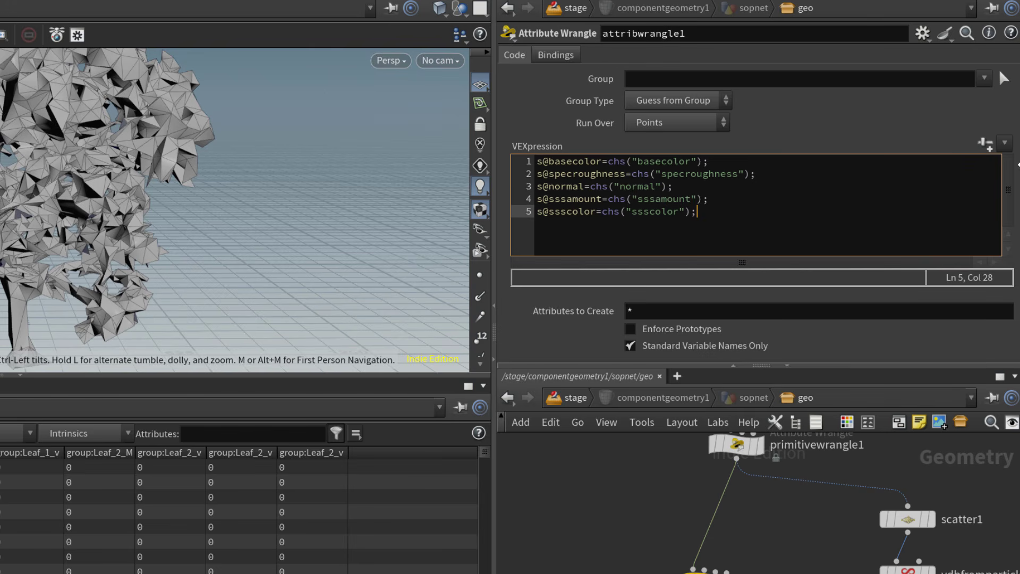
Step: Generate parameters for the five chs channels and change the type of all five to File - Image in the parameter interface
click(985, 148)
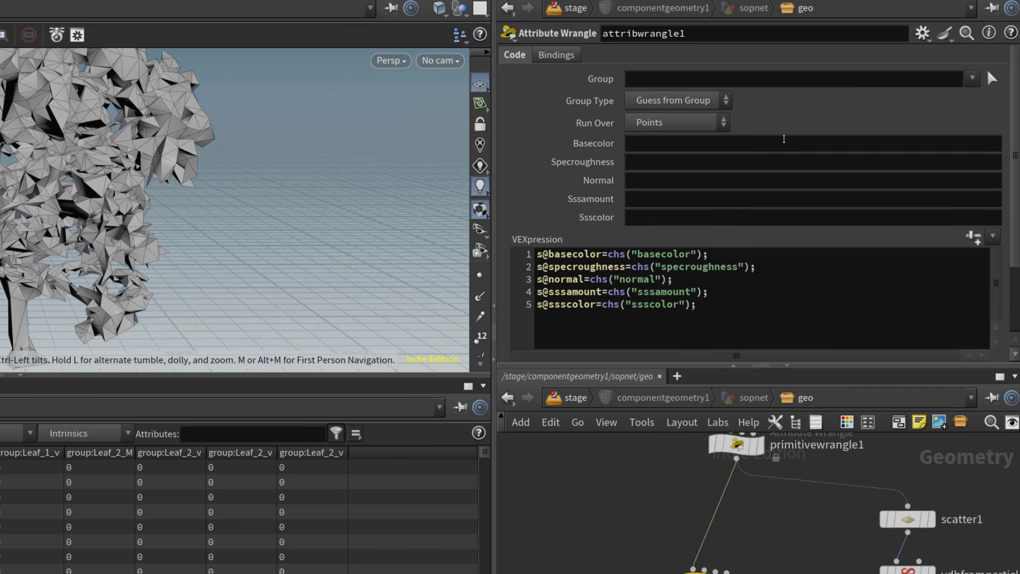
click(918, 38)
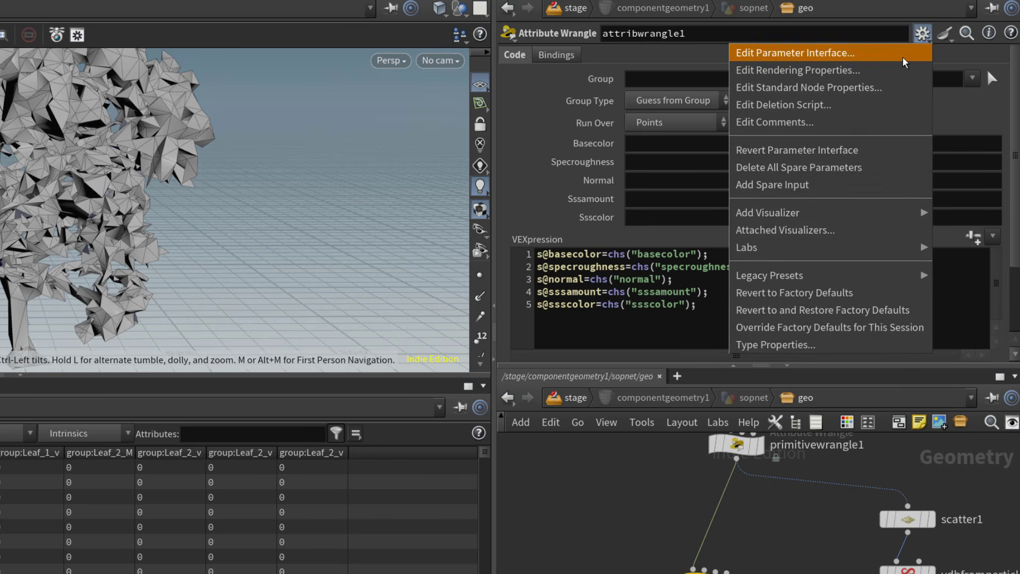
click(905, 62)
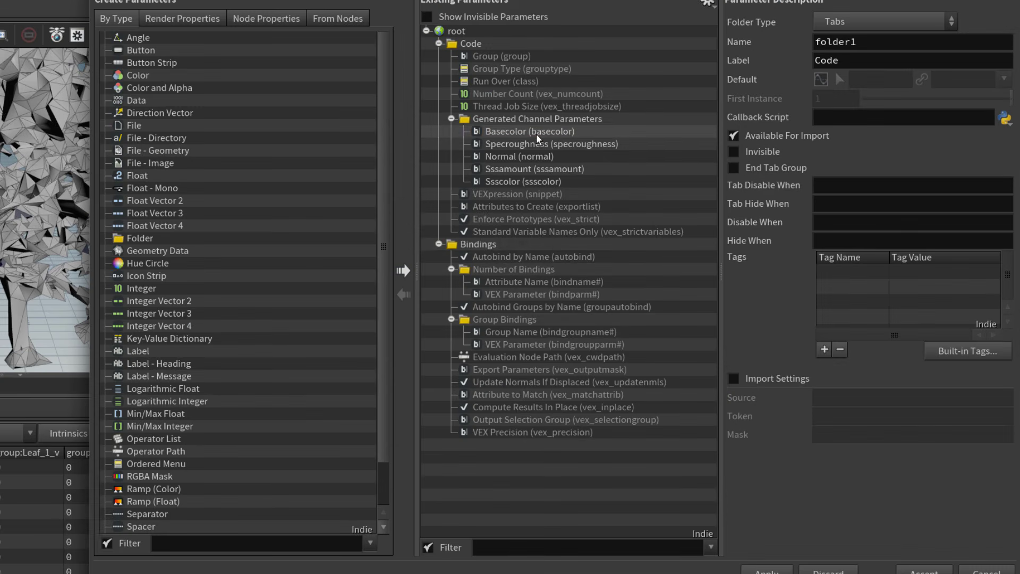
click(536, 133)
shift+click(527, 181)
click(872, 84)
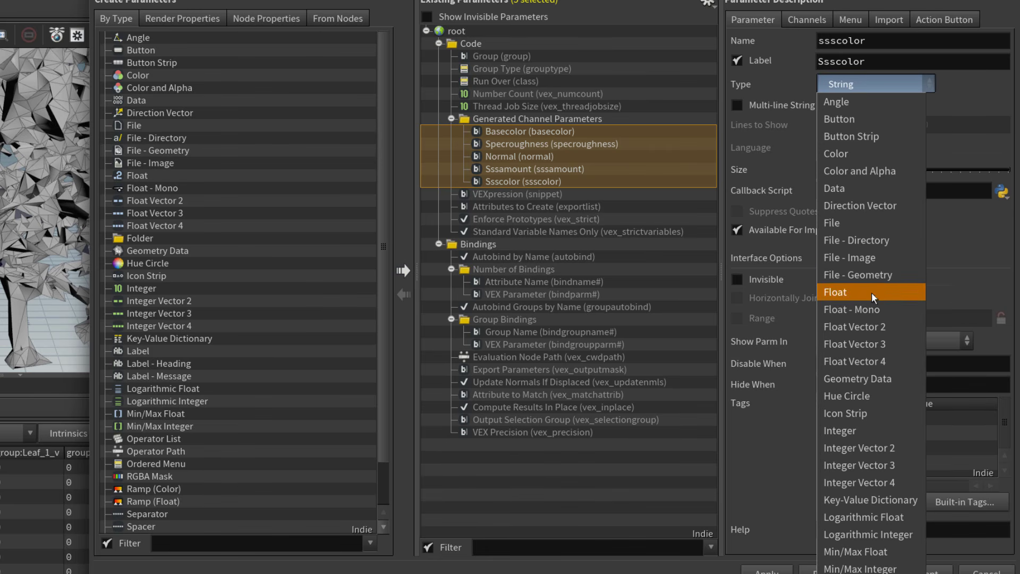
click(871, 257)
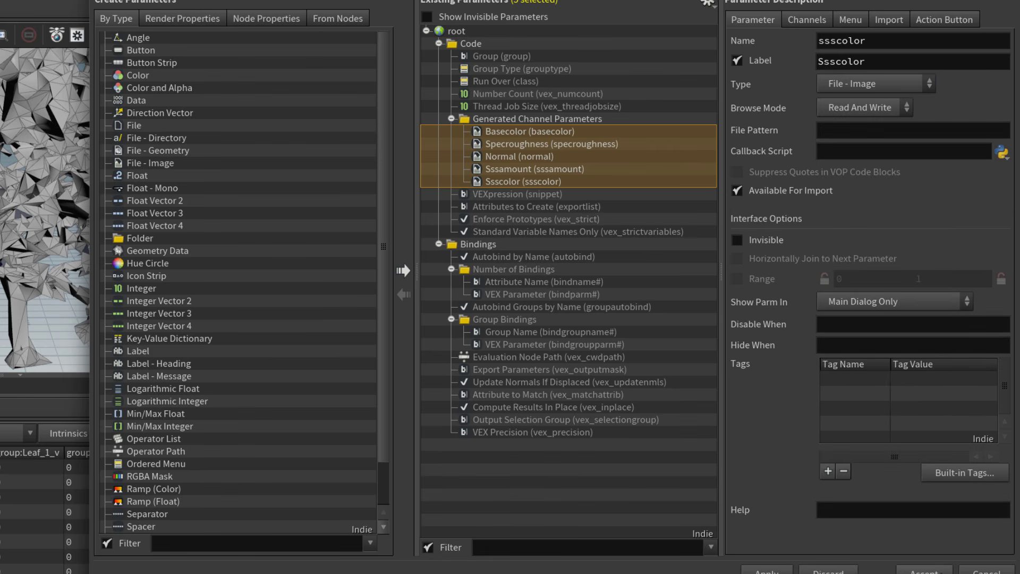
click(924, 571)
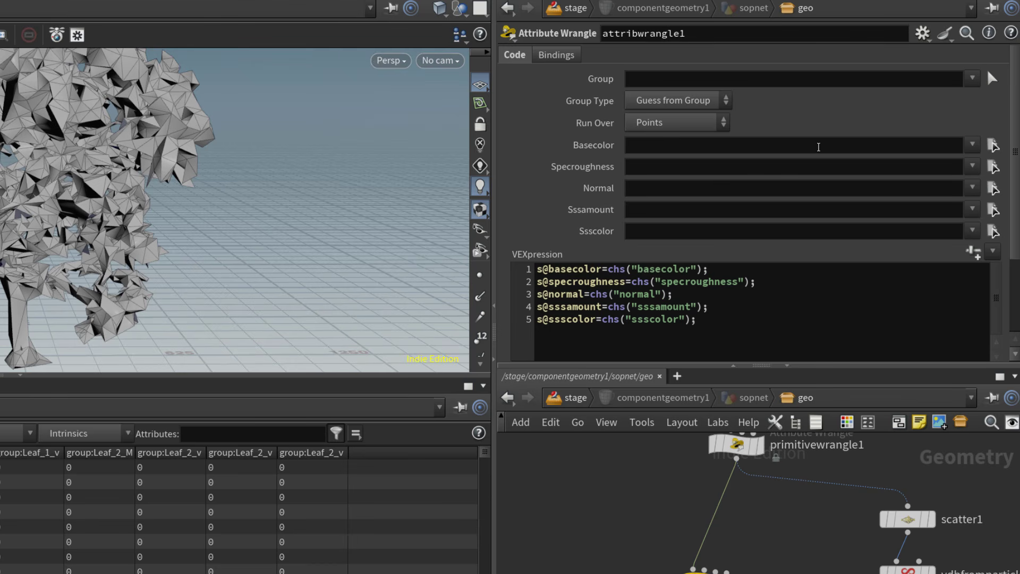
Step: Enter 1 as the Basecolor value and set the wrangle to run over Primitives
click(818, 145)
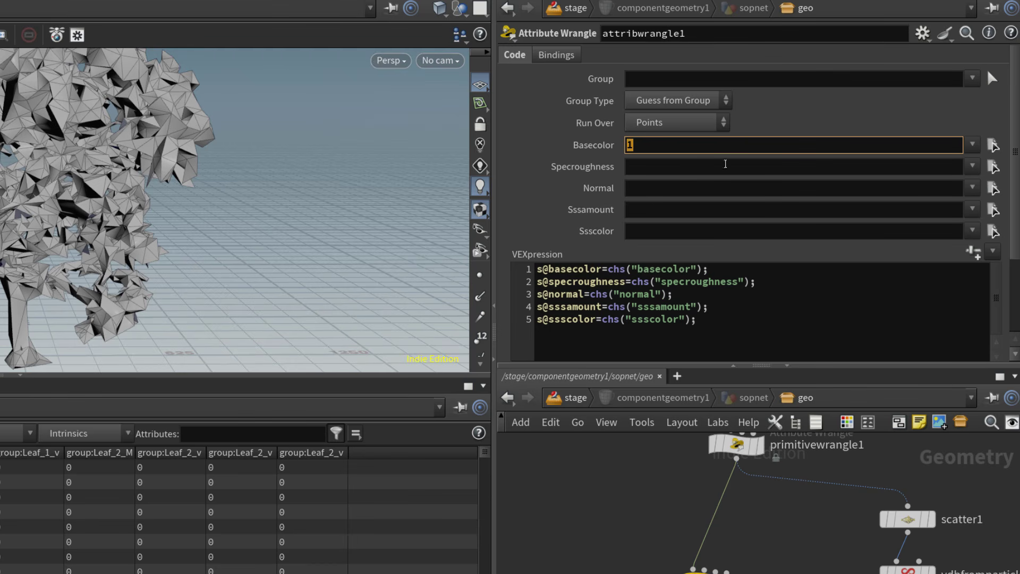
click(672, 125)
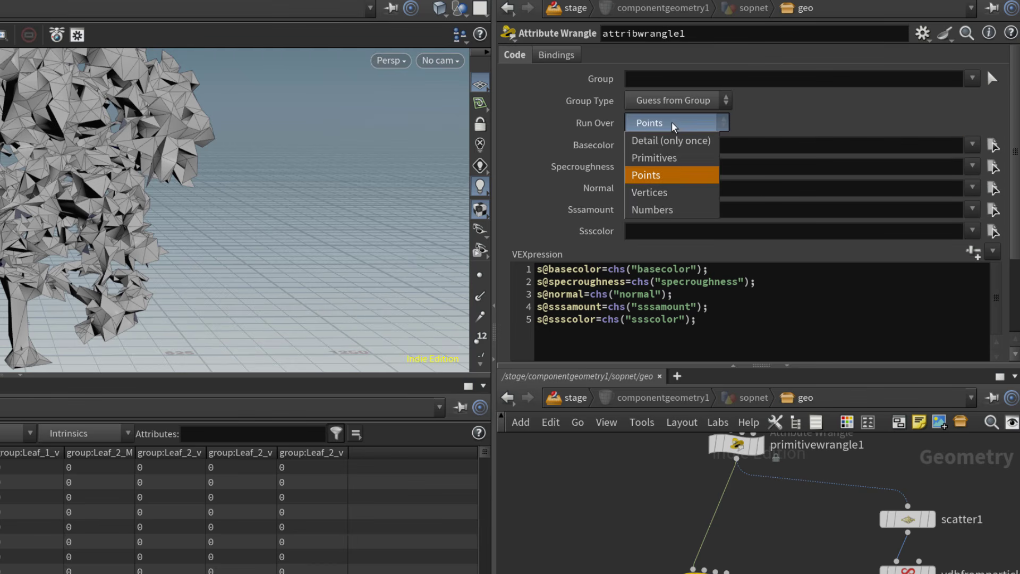
click(672, 157)
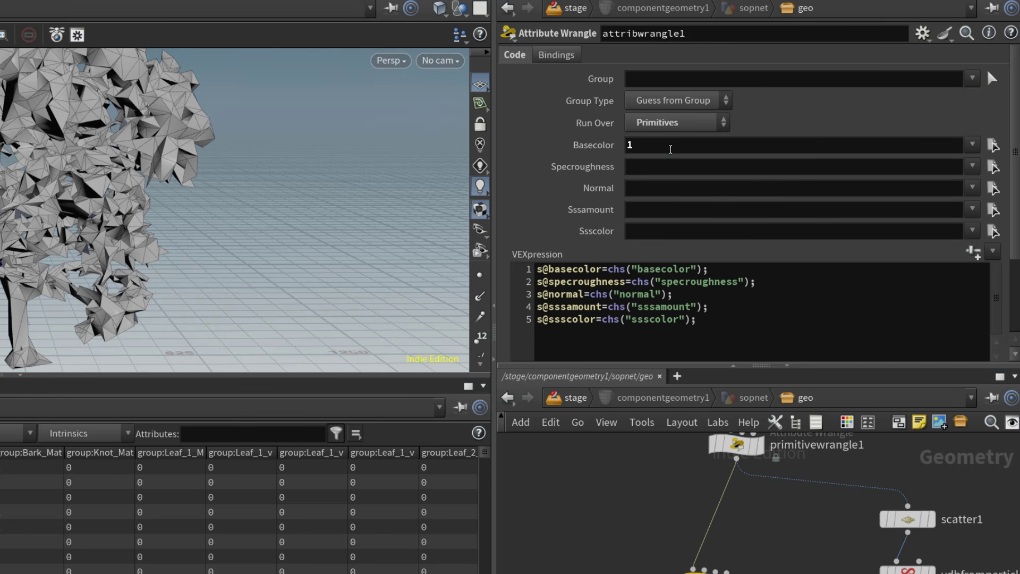
click(671, 149)
key(BackSpace)
key(Return)
click(972, 79)
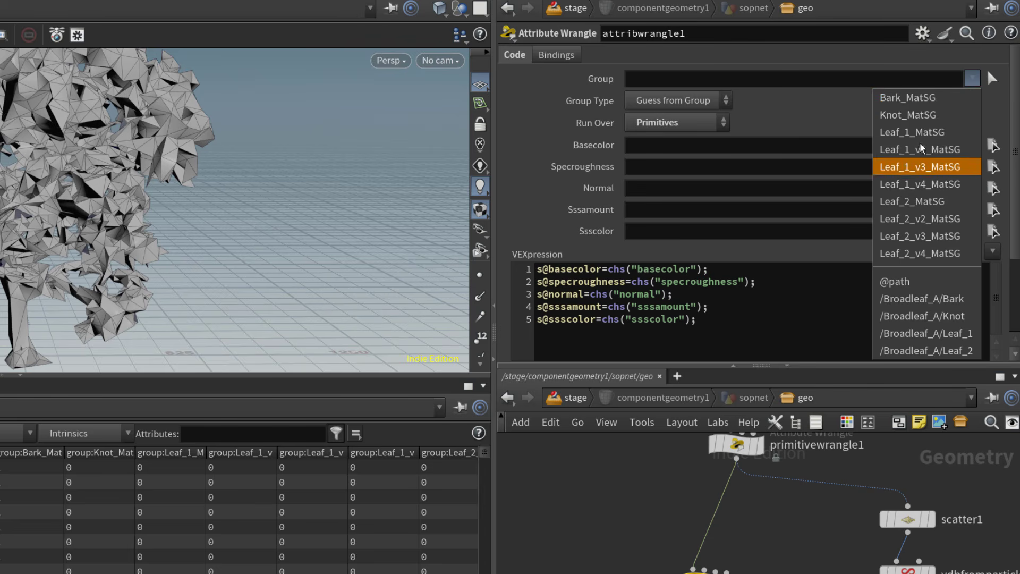
click(954, 301)
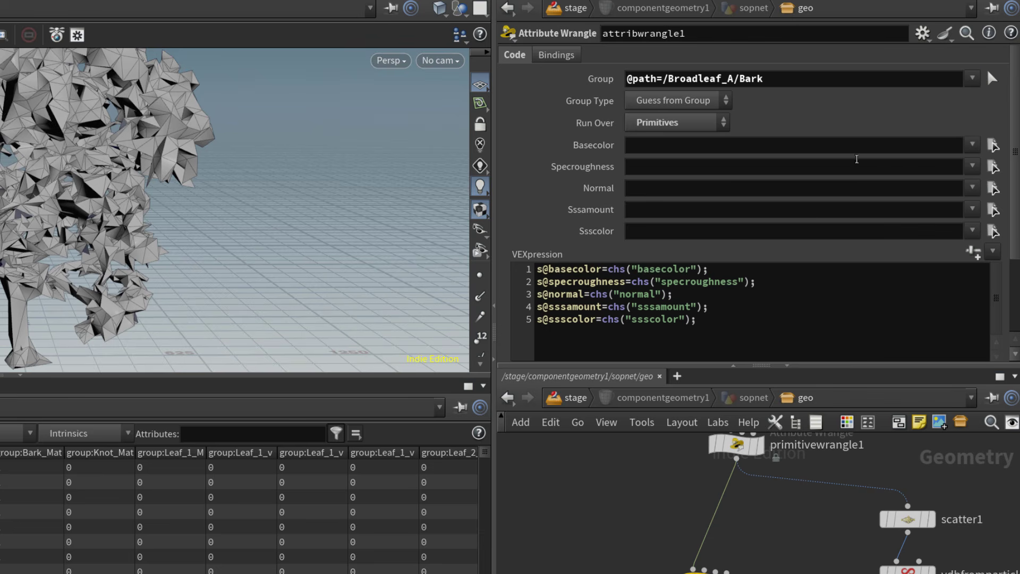
Step: Assign Bark.png to Basecolor and Bark_Gloss.png to Specroughness
click(992, 145)
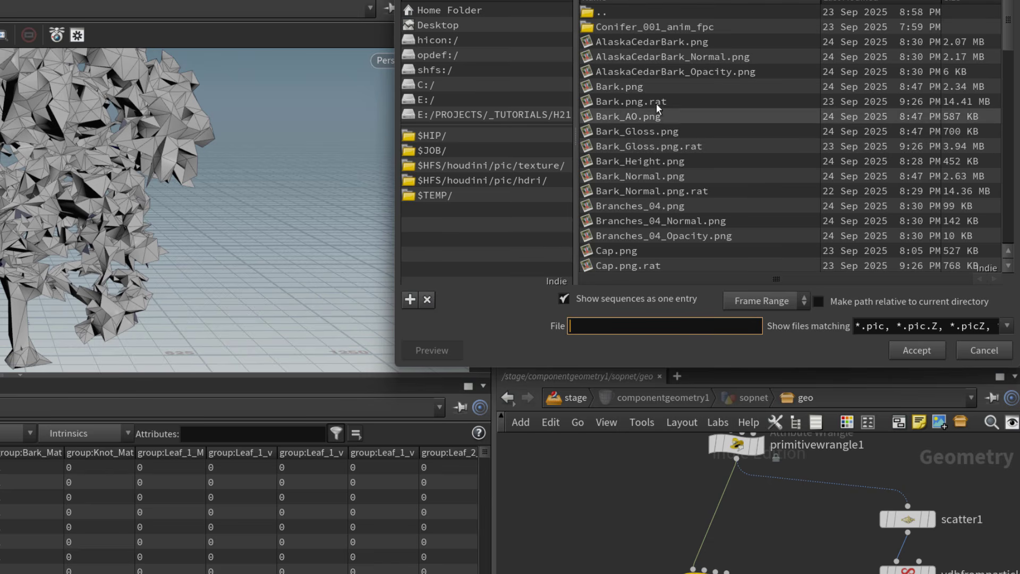
click(655, 87)
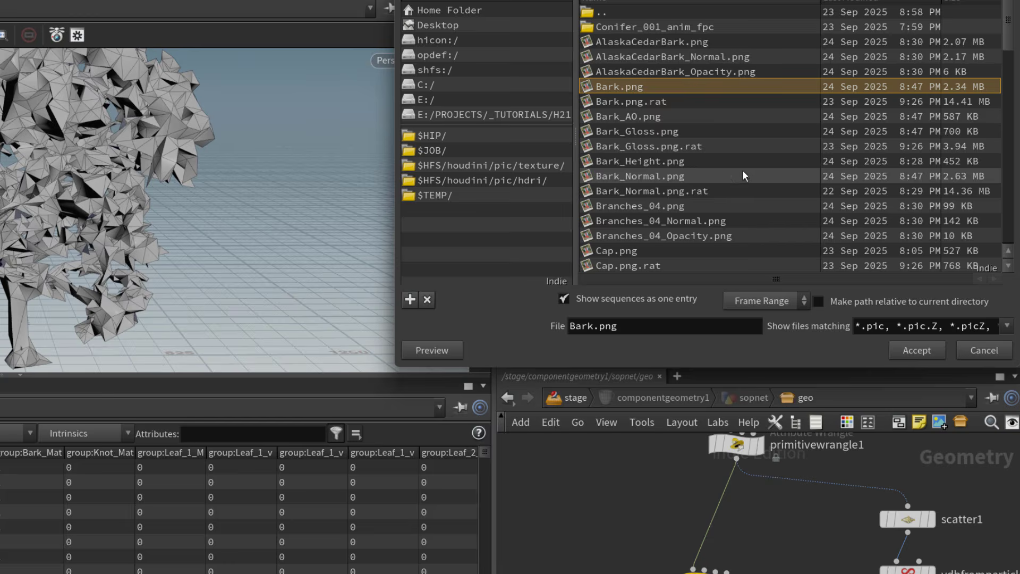
key(Return)
click(988, 168)
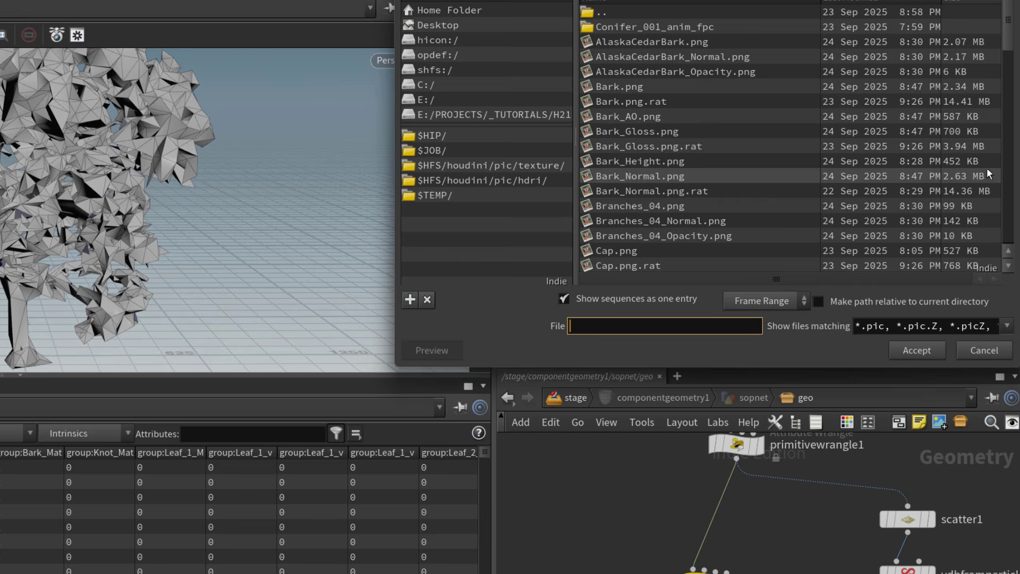
click(689, 131)
key(Return)
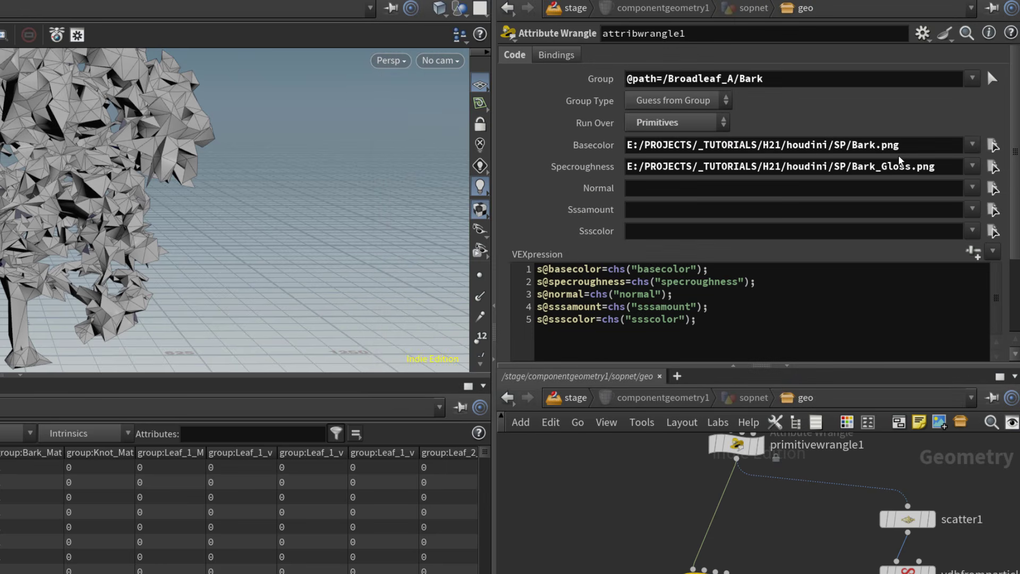
Step: Assign Bark_Normal.png as the Normal texture of the bark wrangle
drag(911, 166, 882, 185)
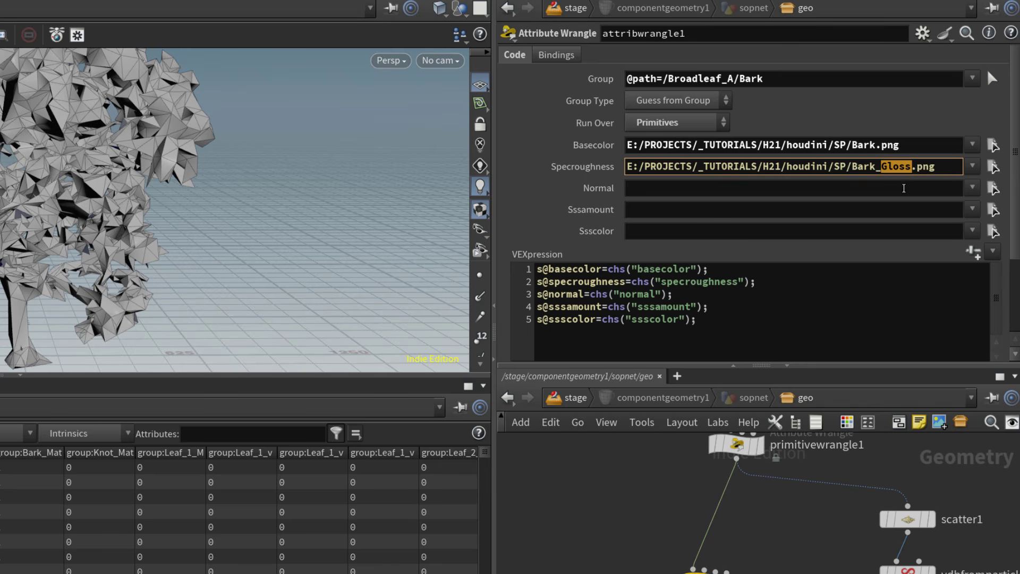
click(903, 188)
click(986, 193)
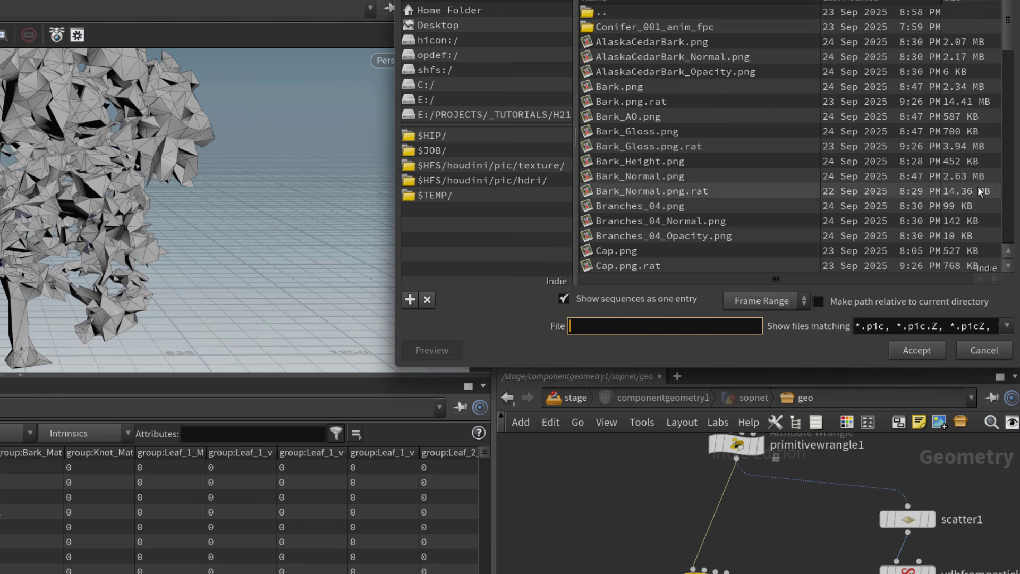
click(662, 176)
click(917, 351)
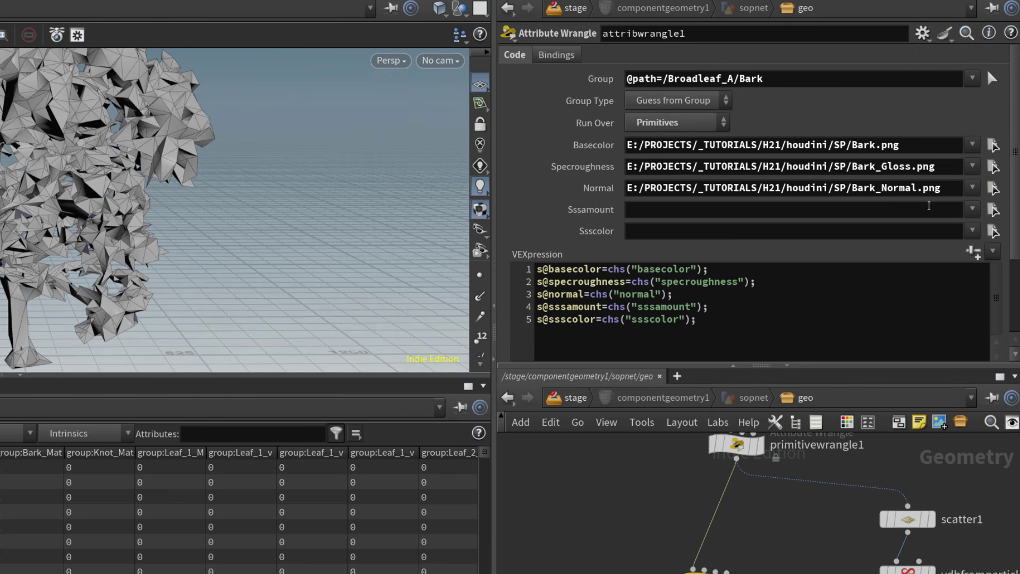
click(923, 209)
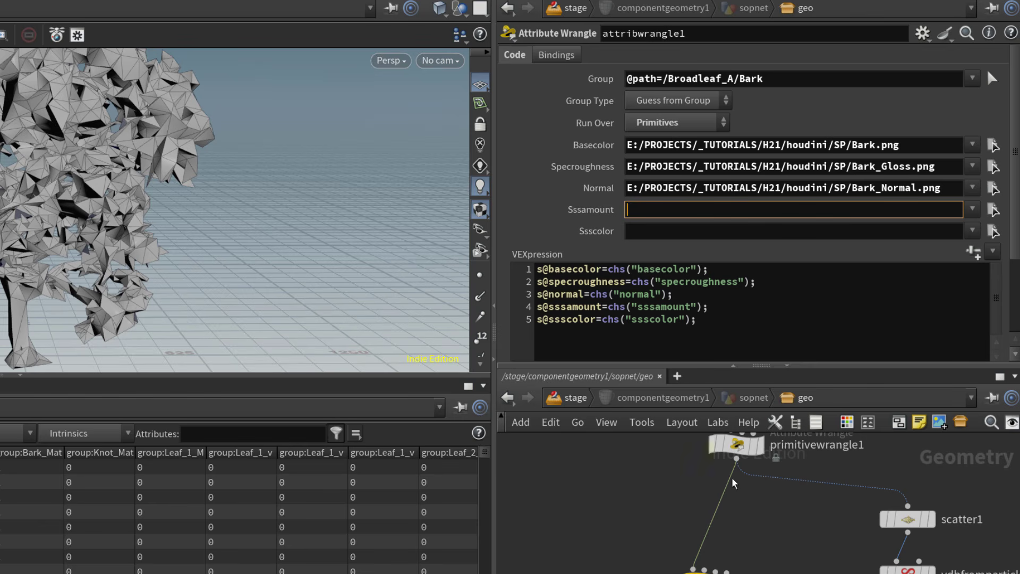
Step: Rename the attribute wrangle to textureset_1 and color its node pink
drag(697, 571, 699, 559)
double_click(773, 562)
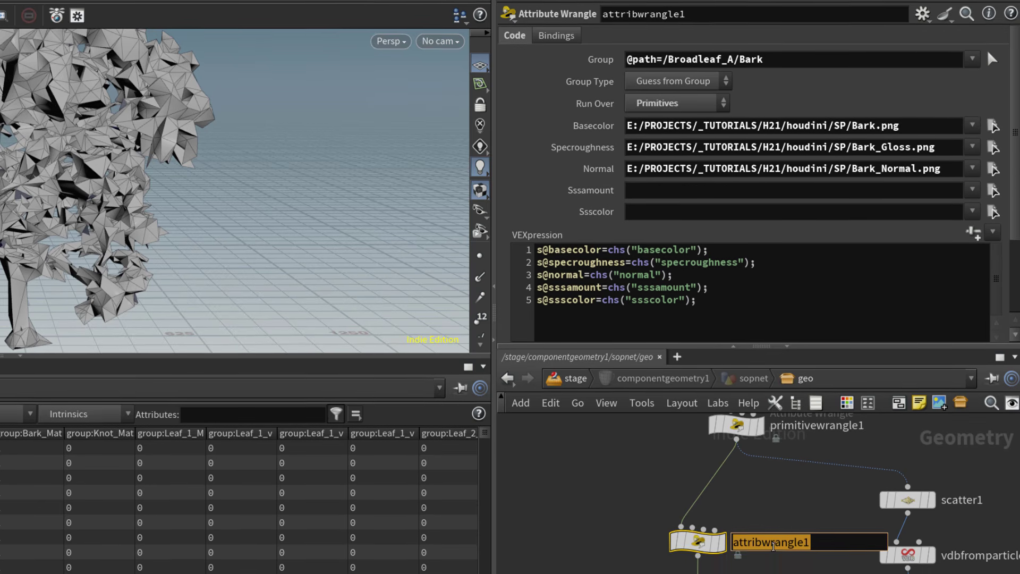
text(texturese)
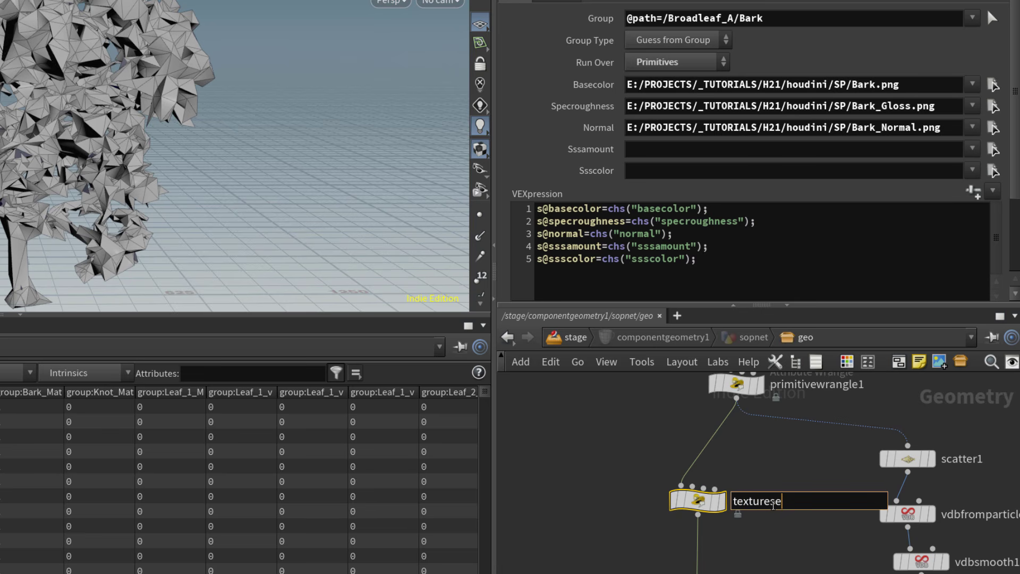
text(t_1)
key(Return)
click(847, 361)
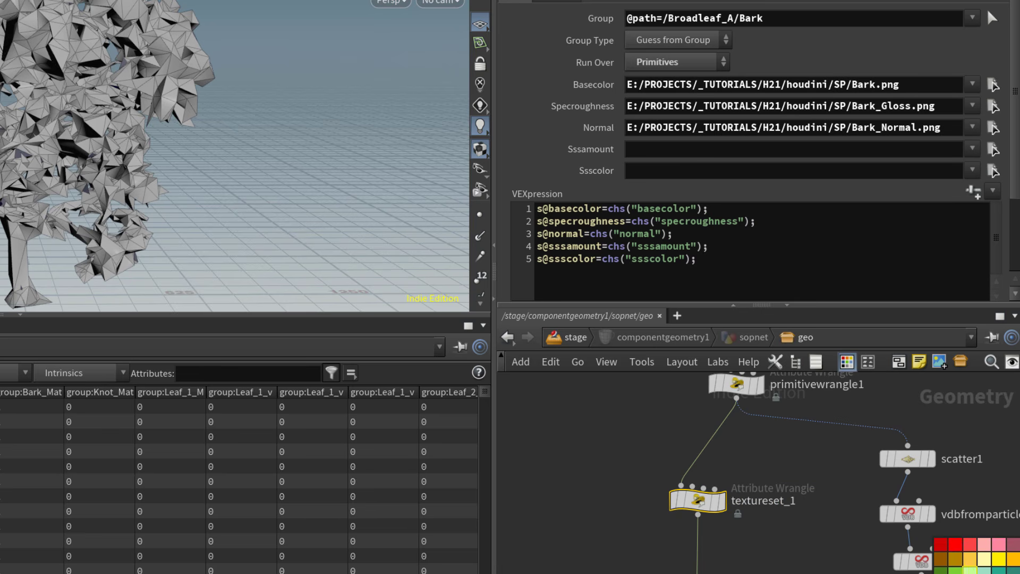
click(984, 545)
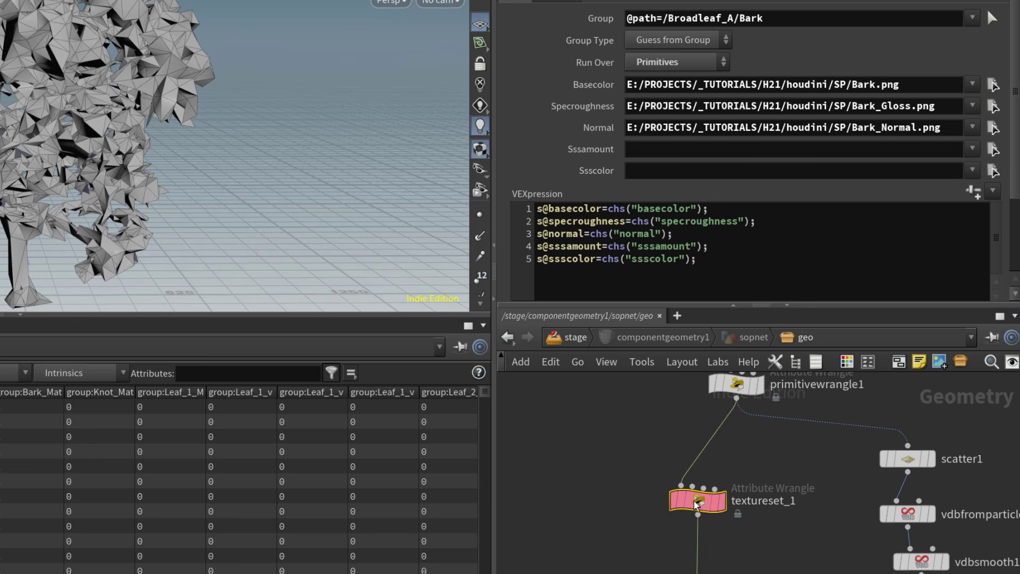
drag(695, 504, 682, 499)
Step: Duplicate textureset_1 and insert the copy directly below it in the node chain
middle_drag(727, 528, 701, 455)
scroll(701, 455, up, 2)
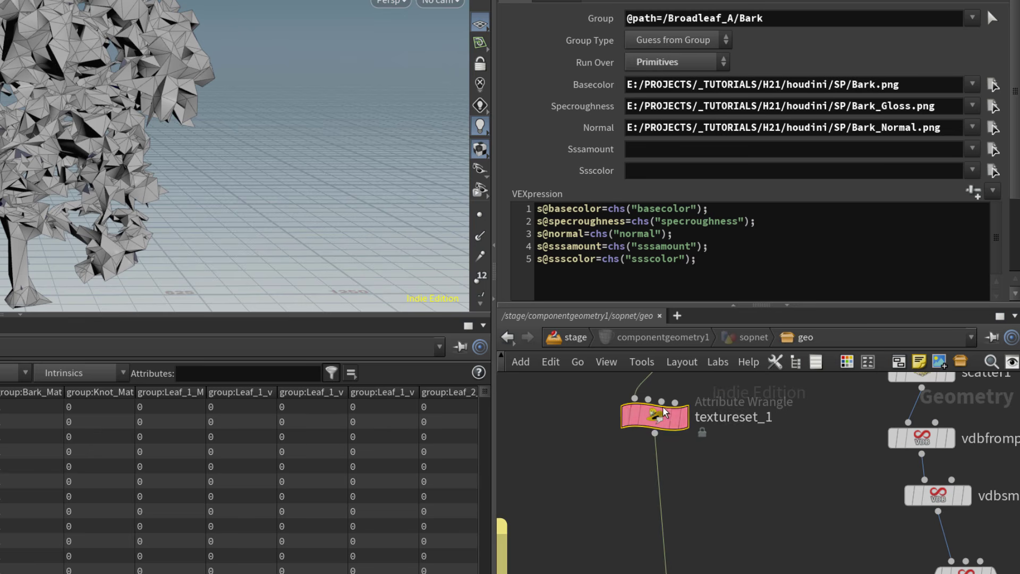
drag(665, 413, 661, 395)
key(ctrl+c)
key(ctrl+v)
drag(700, 468, 650, 473)
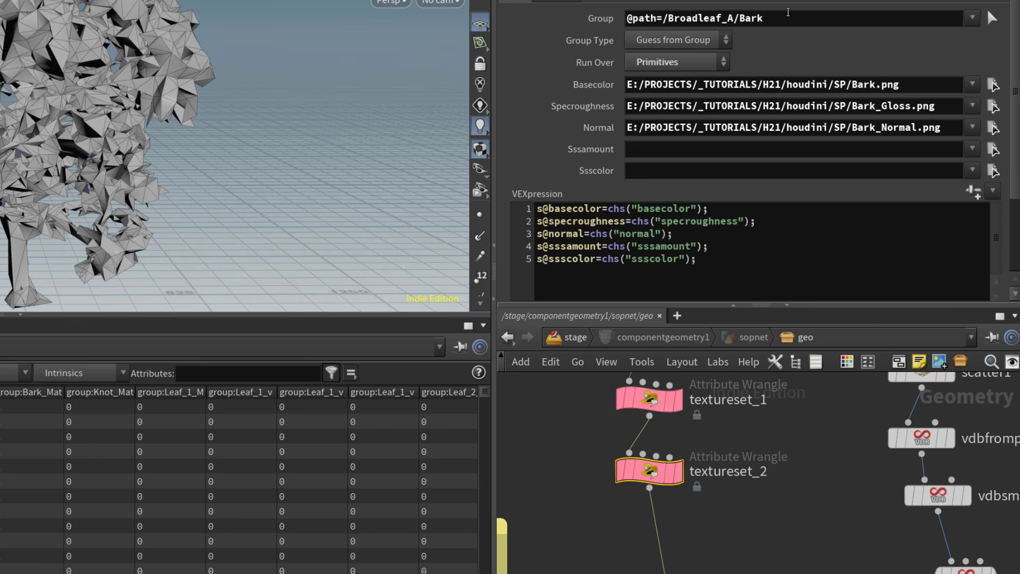
click(972, 18)
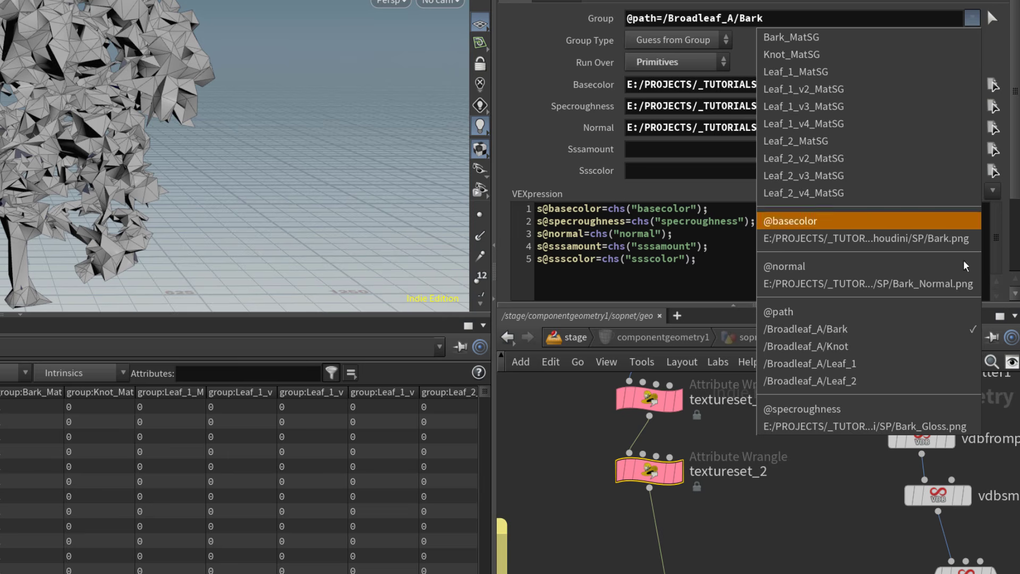
click(874, 350)
click(912, 87)
click(993, 85)
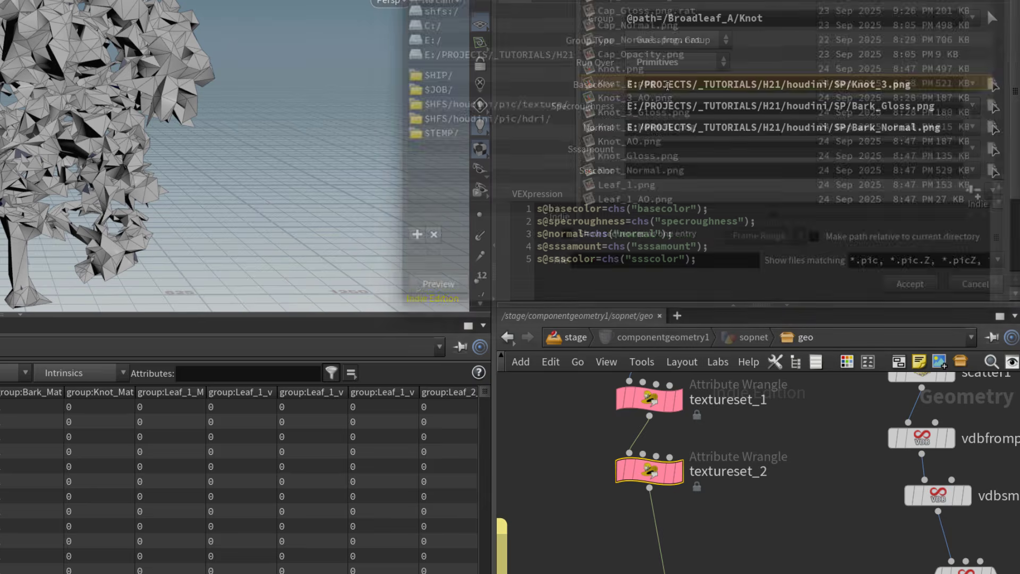
Step: Assign Knot_3_Gloss.png to Specroughness and Knot_3_Normal.png to Normal on textureset_2
click(993, 107)
scroll(755, 101, up, 1)
double_click(693, 10)
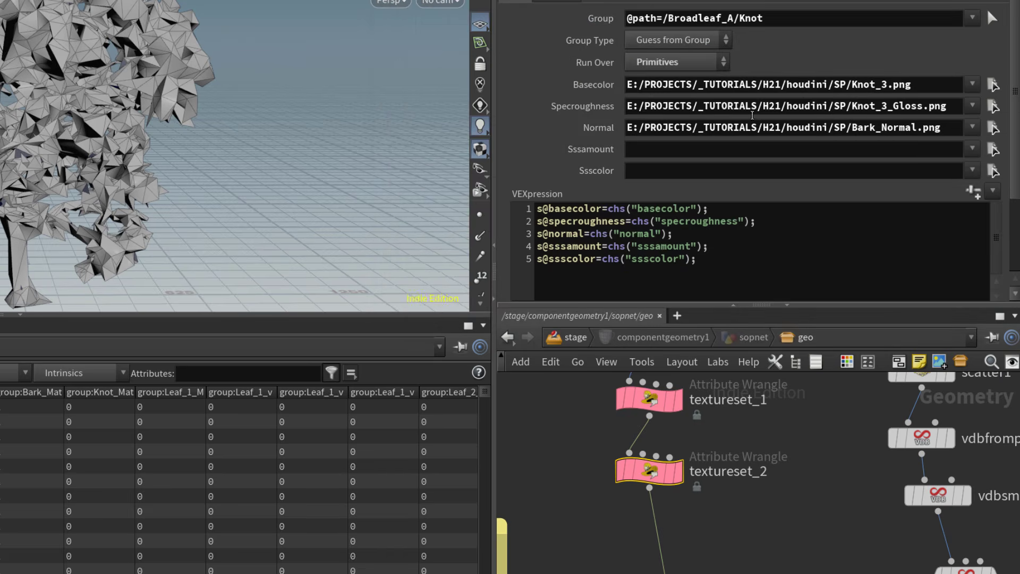
click(993, 127)
scroll(763, 108, down, 7)
double_click(691, 70)
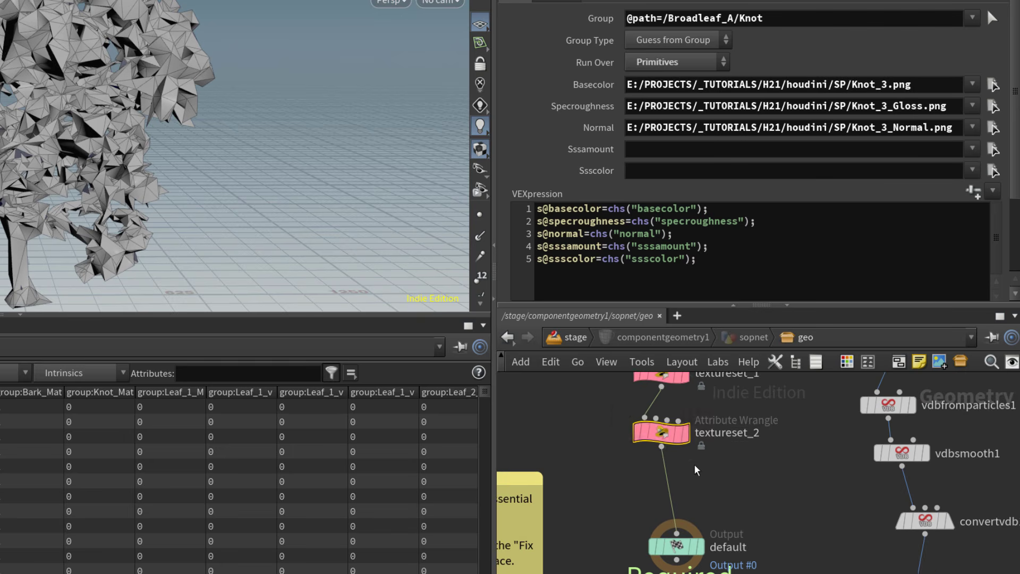
Step: On a third copy of the wrangle, textureset_3, assign Leaf_1.png to Basecolor and Leaf_1_Gloss.png to Specroughness
click(993, 85)
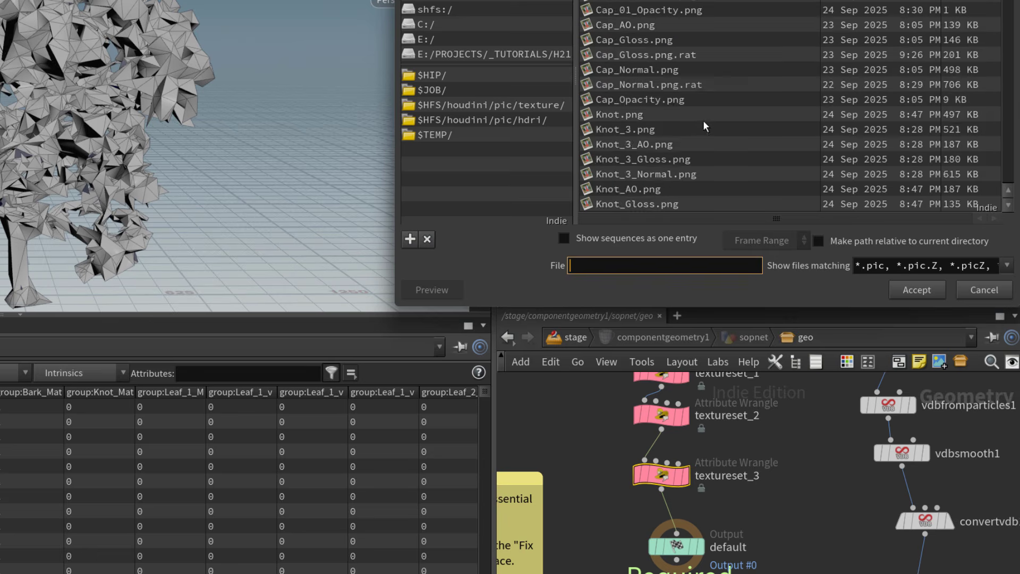
scroll(703, 121, down, 5)
double_click(664, 62)
click(993, 106)
scroll(756, 134, down, 6)
double_click(693, 132)
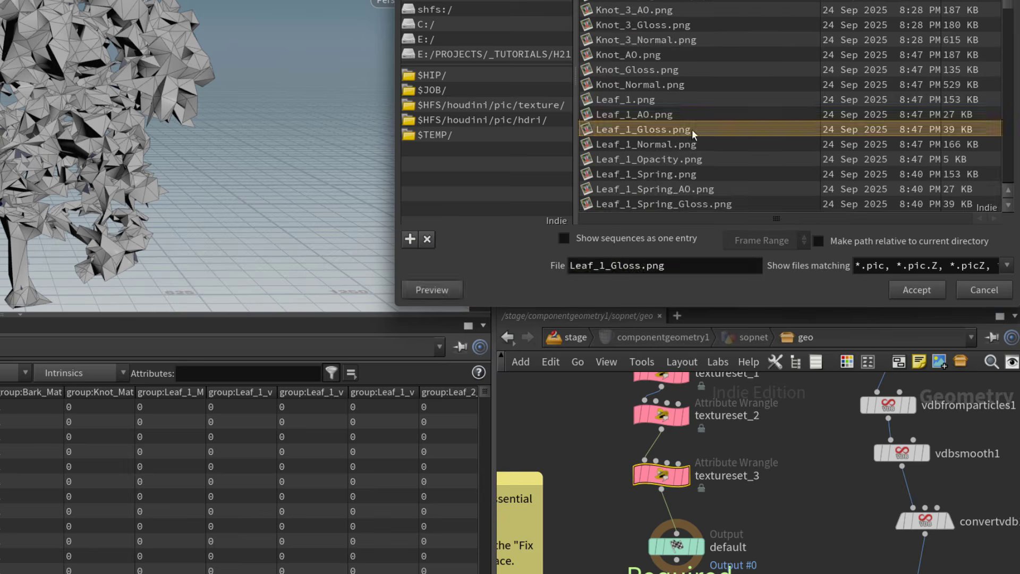
Step: Assign Leaf_1_Normal.png as the Normal texture of textureset_3
click(993, 127)
scroll(759, 164, down, 4)
scroll(696, 109, down, 6)
scroll(700, 103, up, 2)
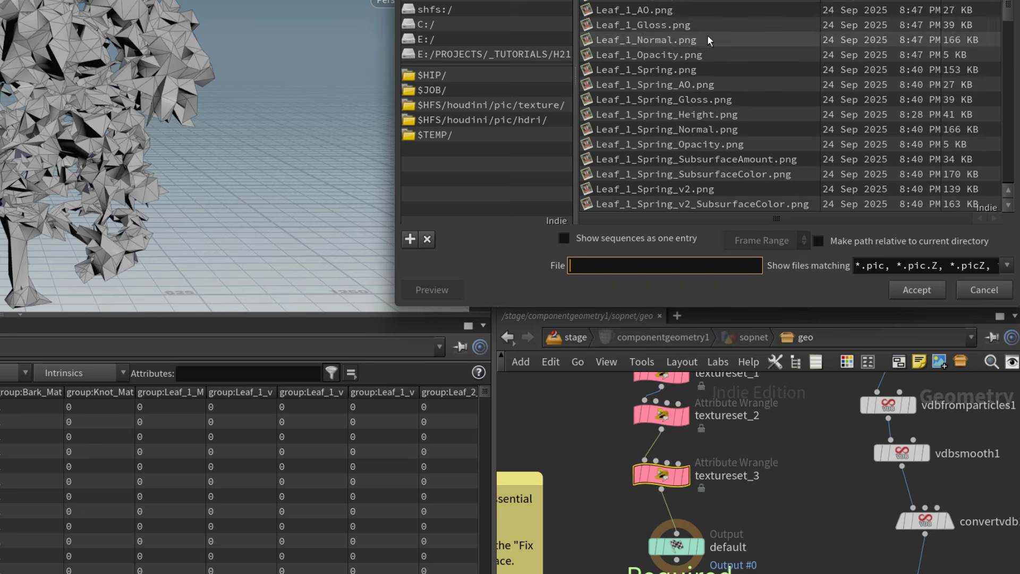
double_click(707, 38)
Step: Assign Leaf_1_Spring_SubsurfaceAmount.png to Sssamount and Leaf_1_Spring_SubsurfaceColor.png to Ssscolor on textureset_3
click(993, 148)
scroll(844, 127, down, 10)
scroll(819, 107, up, 3)
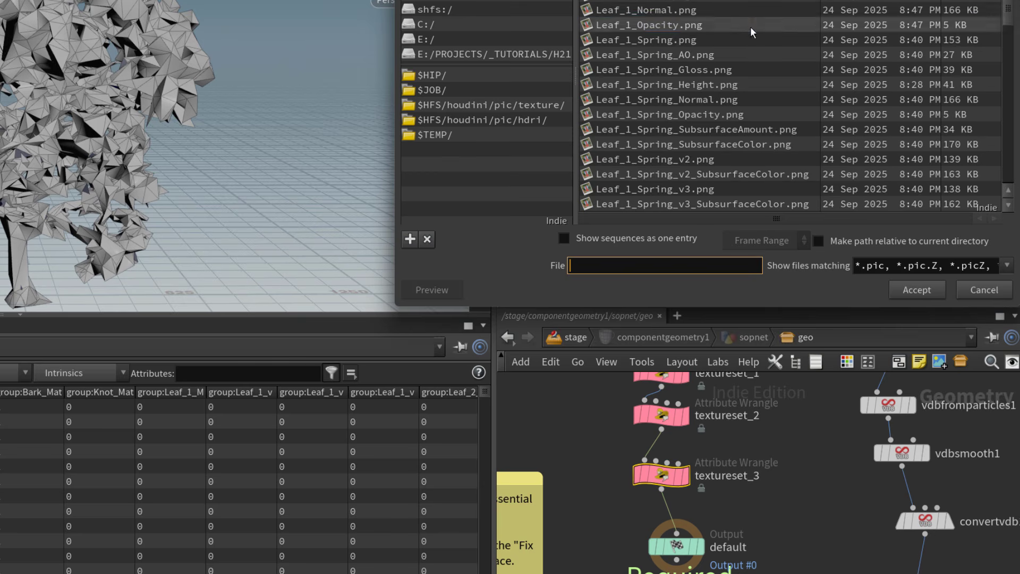
click(751, 27)
scroll(751, 31, up, 1)
click(745, 55)
double_click(731, 146)
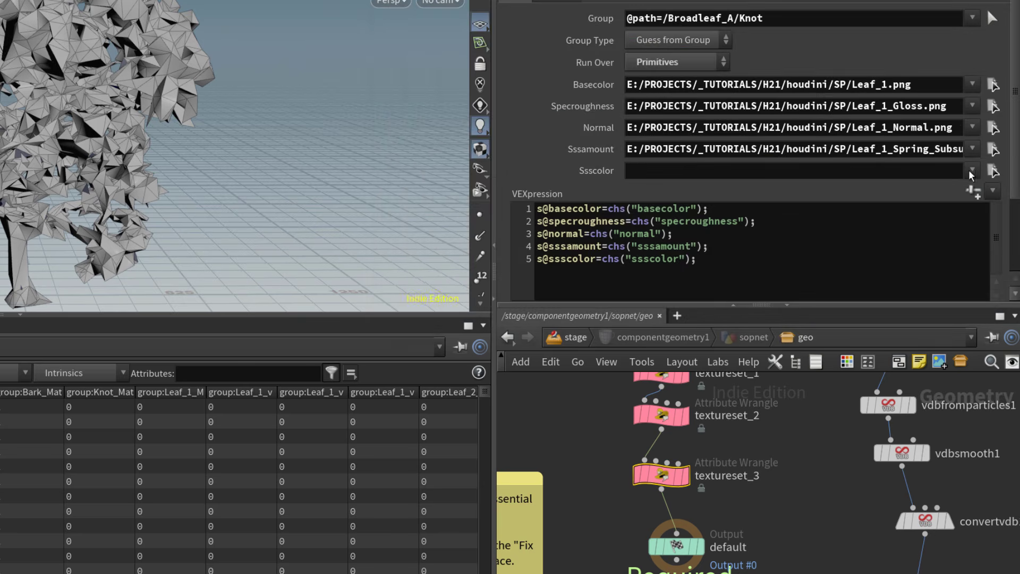
click(993, 170)
double_click(744, 159)
Step: Replace textureset_3's Normal texture with Leaf_1_Spring_Normal.png and its Specroughness texture with Leaf_1_Spring_Gloss.png
click(993, 128)
scroll(828, 113, down, 10)
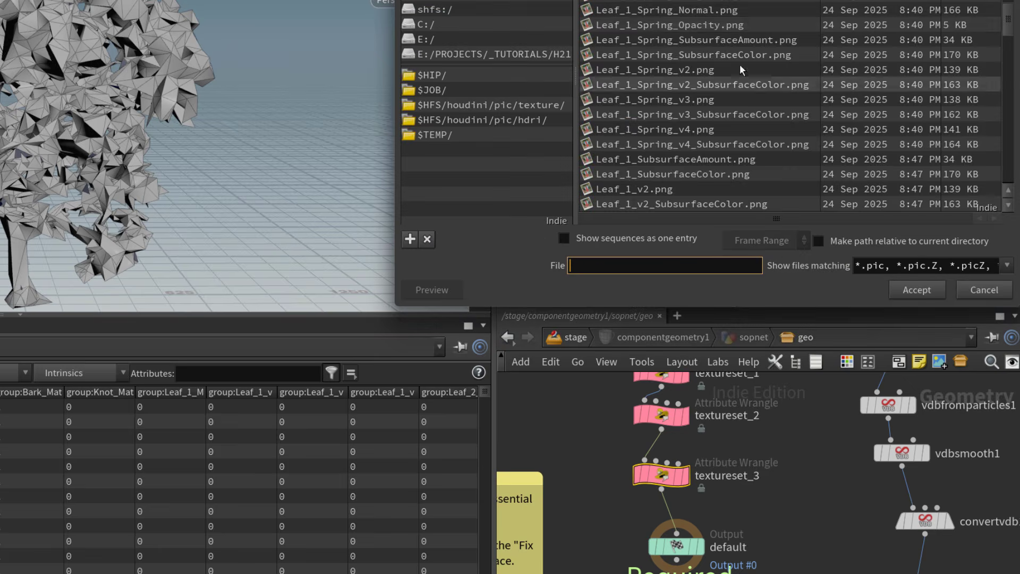
double_click(727, 10)
click(993, 107)
scroll(787, 86, down, 8)
click(746, 128)
scroll(743, 119, down, 1)
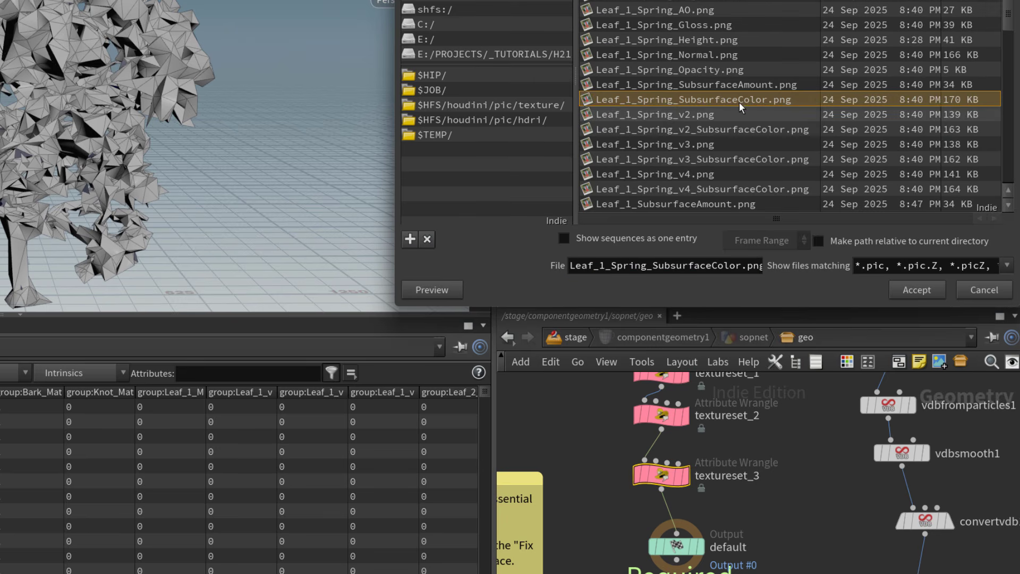
click(748, 87)
double_click(751, 25)
Step: Replace textureset_3's Basecolor texture with Leaf_1_Spring.png
click(993, 85)
scroll(755, 97, down, 3)
click(697, 130)
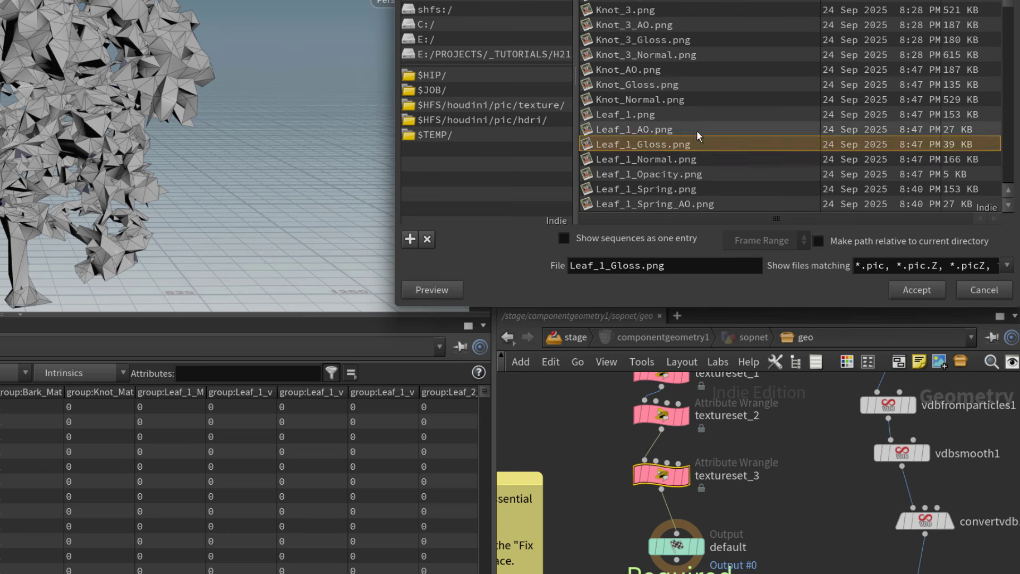
scroll(697, 130, down, 1)
double_click(706, 145)
drag(672, 473, 664, 523)
click(665, 462)
double_click(827, 18)
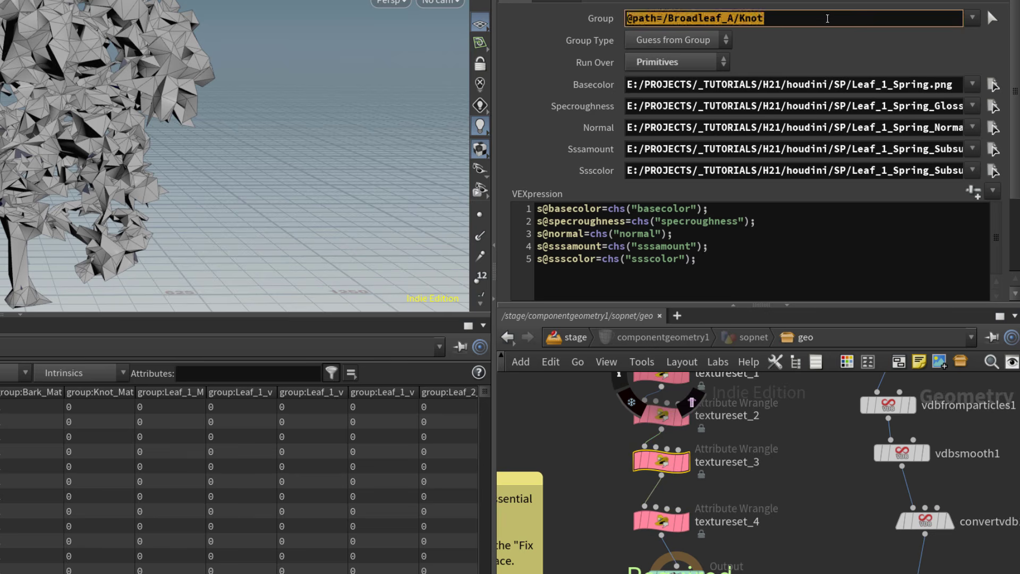
key(BackSpace)
click(972, 19)
click(861, 398)
click(674, 520)
double_click(850, 19)
key(BackSpace)
click(972, 18)
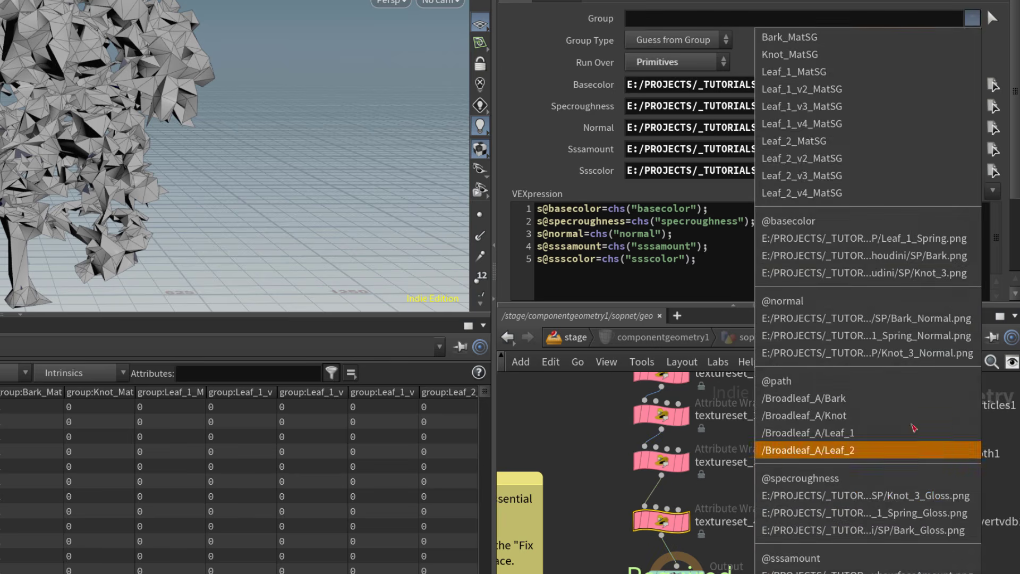
click(909, 449)
Step: Change Leaf_1 to Leaf_2 in all five texture paths of textureset_4
click(887, 85)
key(BackSpace)
text(2)
click(887, 107)
key(BackSpace)
text(2)
click(884, 171)
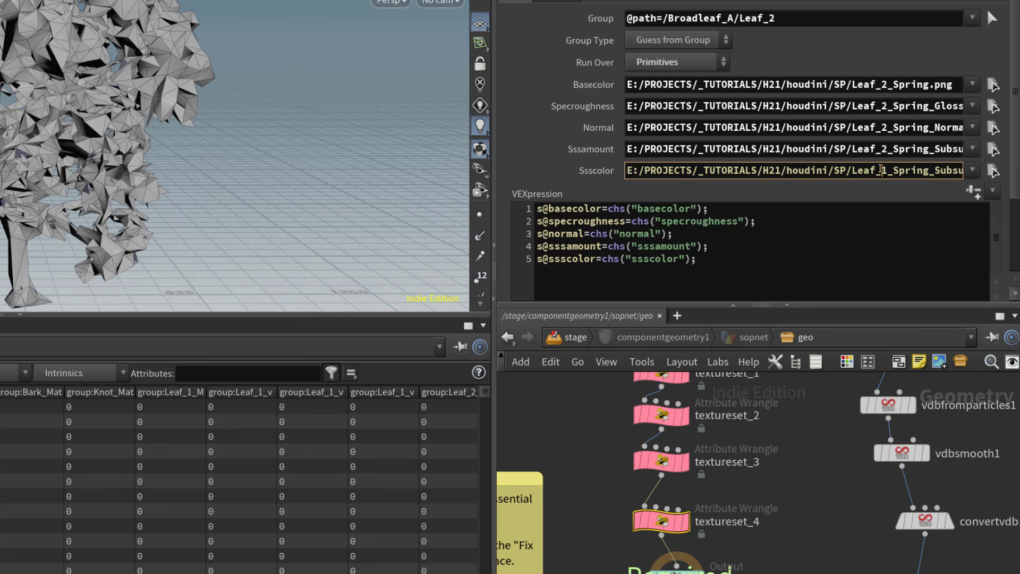
key(BackSpace)
text(2)
Step: Inspect the stored texture path attributes in the geometry spreadsheet, adjusting the specroughness column width to read the full paths
mouse_move(96, 345)
mouse_down()
mouse_move(209, 345)
mouse_move(110, 347)
mouse_up()
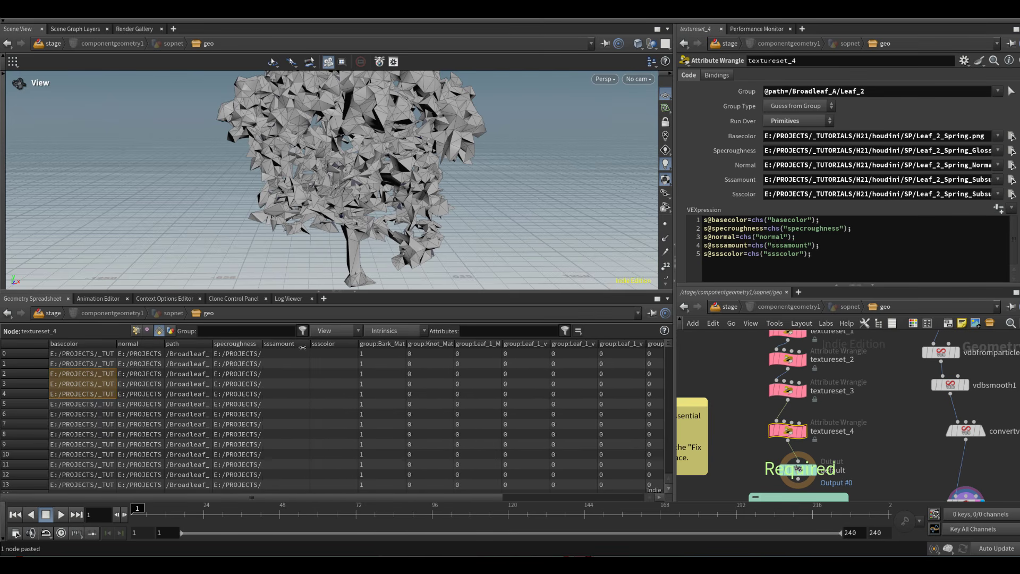
drag(259, 347, 448, 346)
drag(317, 363, 317, 485)
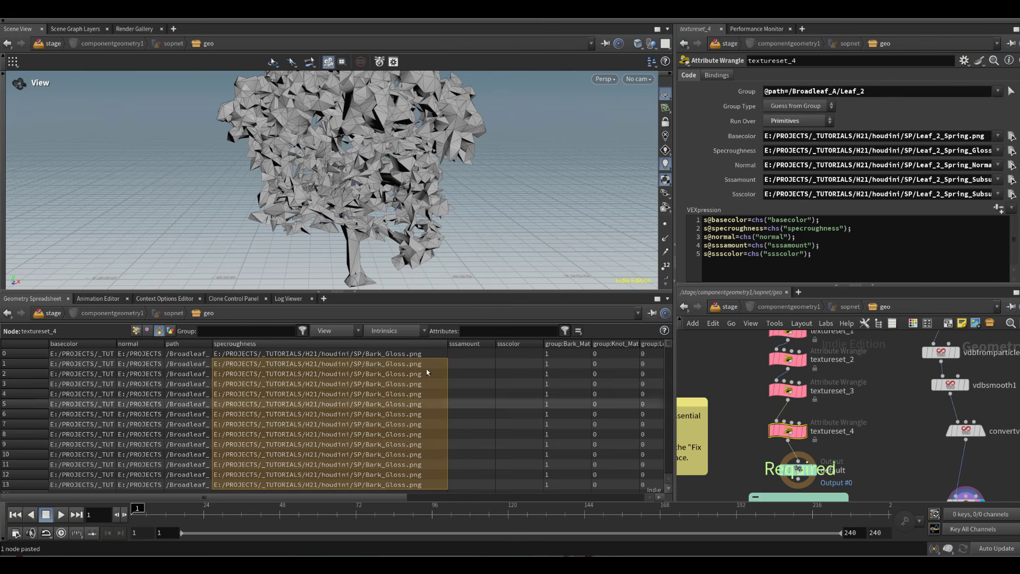
click(444, 346)
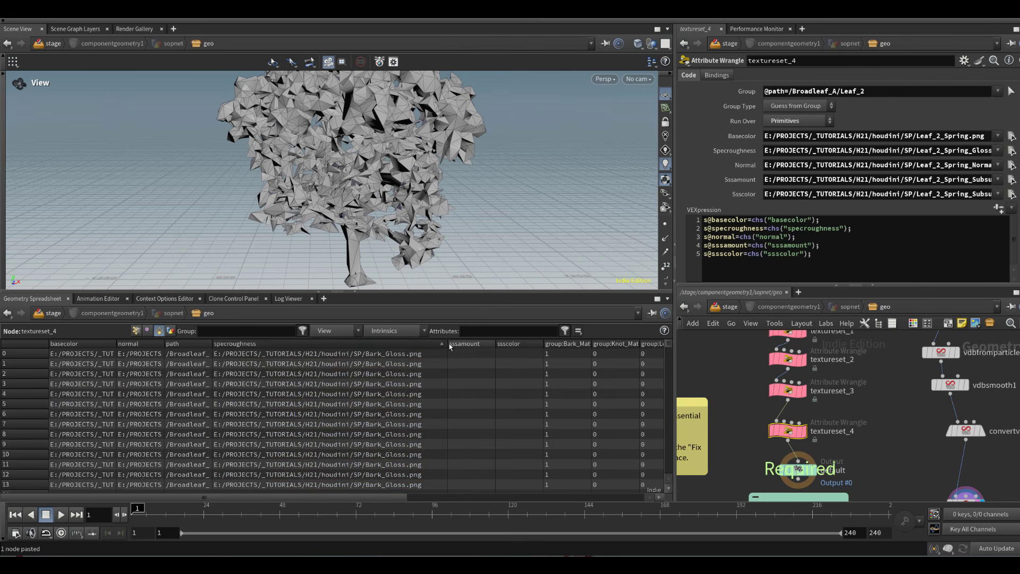
drag(448, 346, 353, 347)
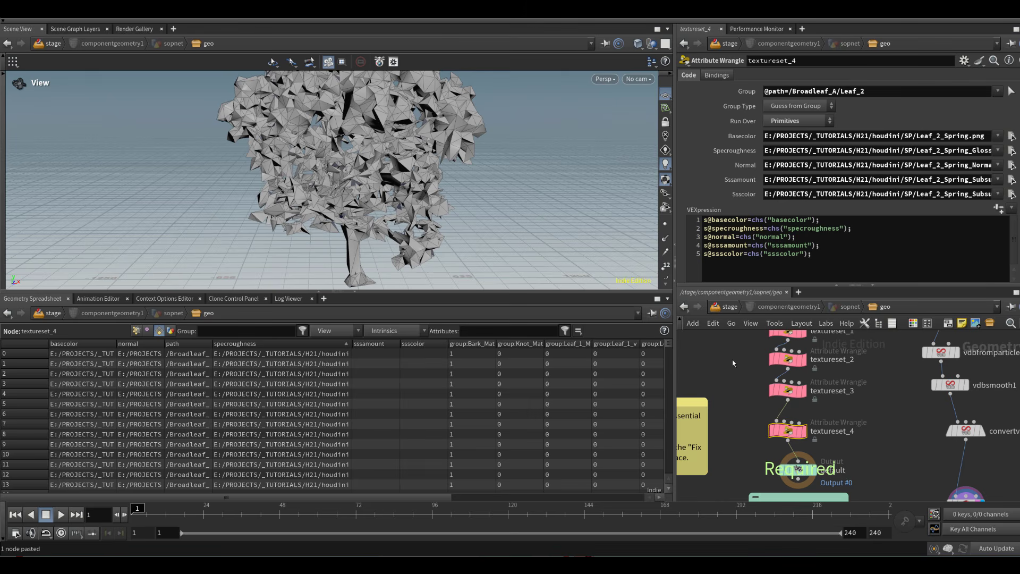
Step: Return to the stage network and add a Karma Material Builder inside materiallibrary1
click(729, 307)
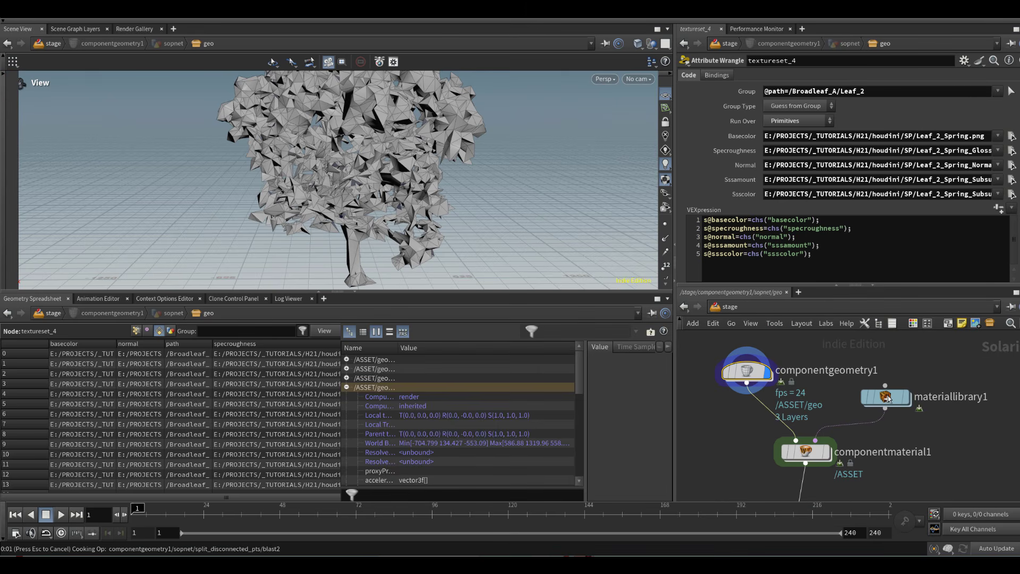
double_click(885, 399)
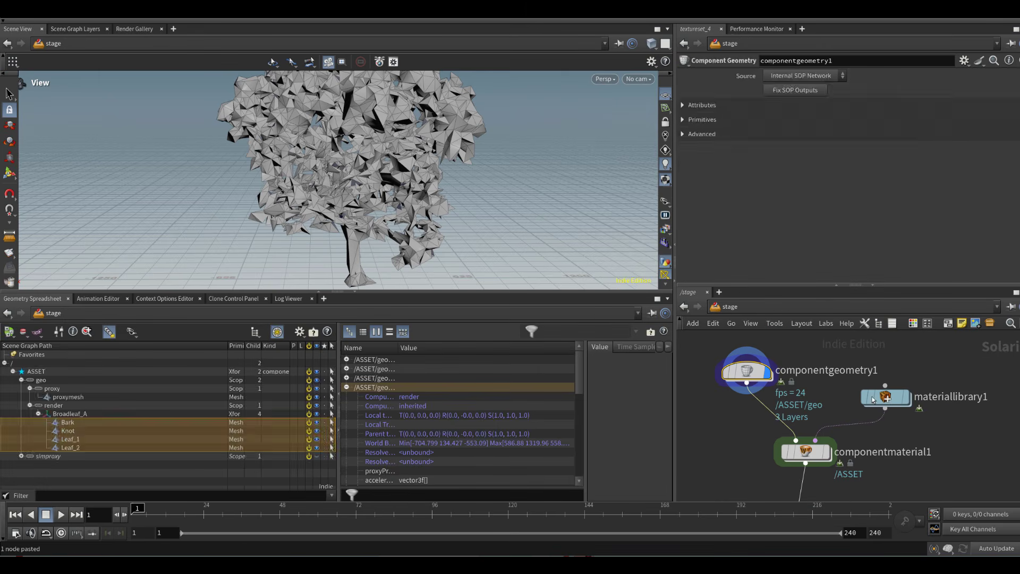
key(Tab)
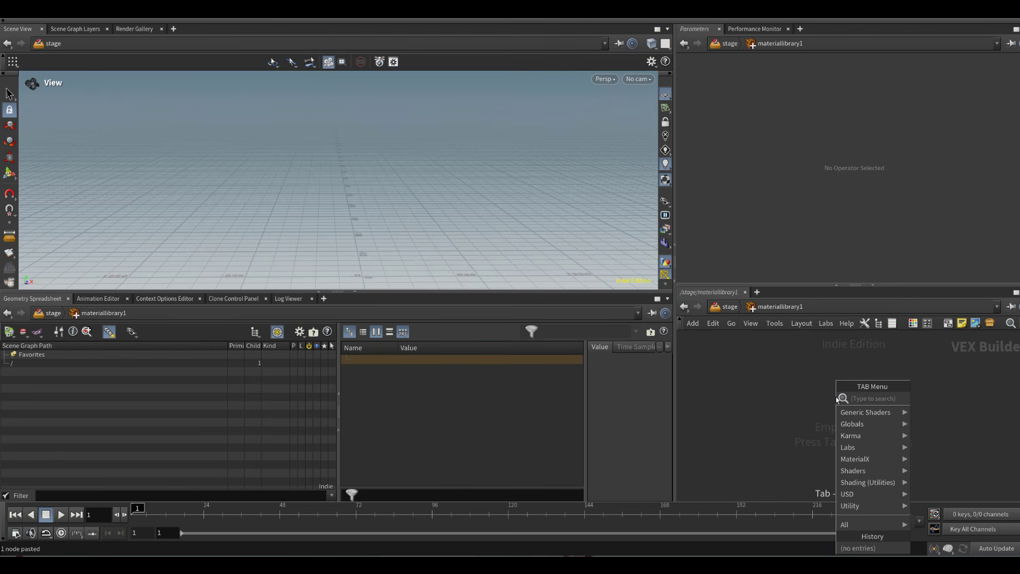
text(karma)
key(Down)
key(Return)
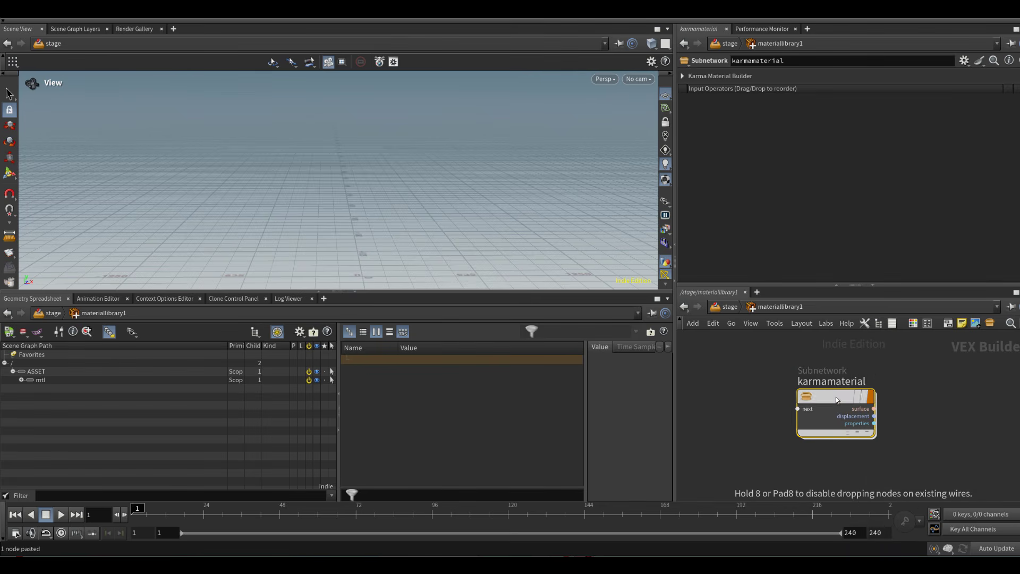
Step: Rename the karmamaterial subnetwork as SPmat
double_click(837, 381)
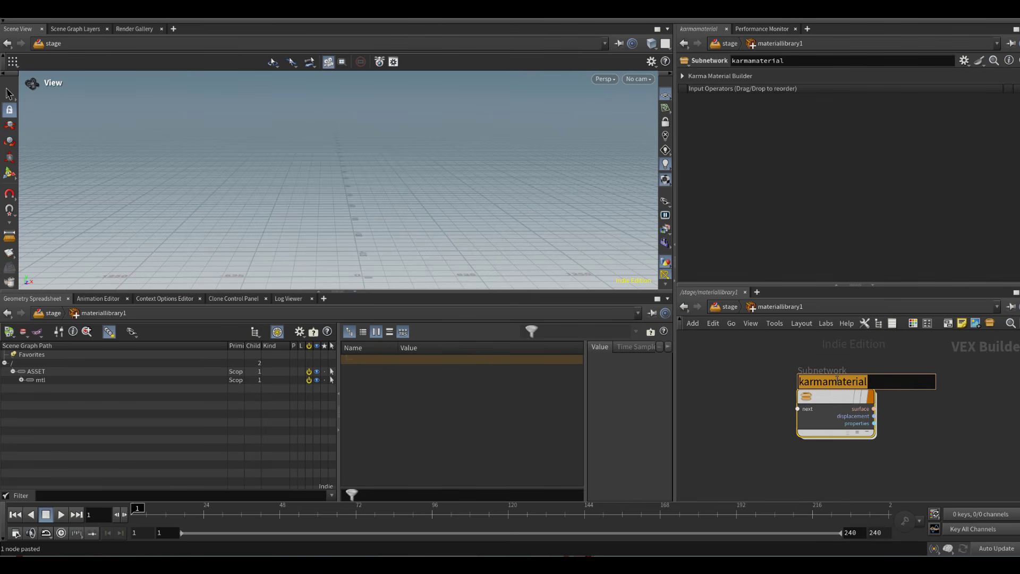
text(SPmat)
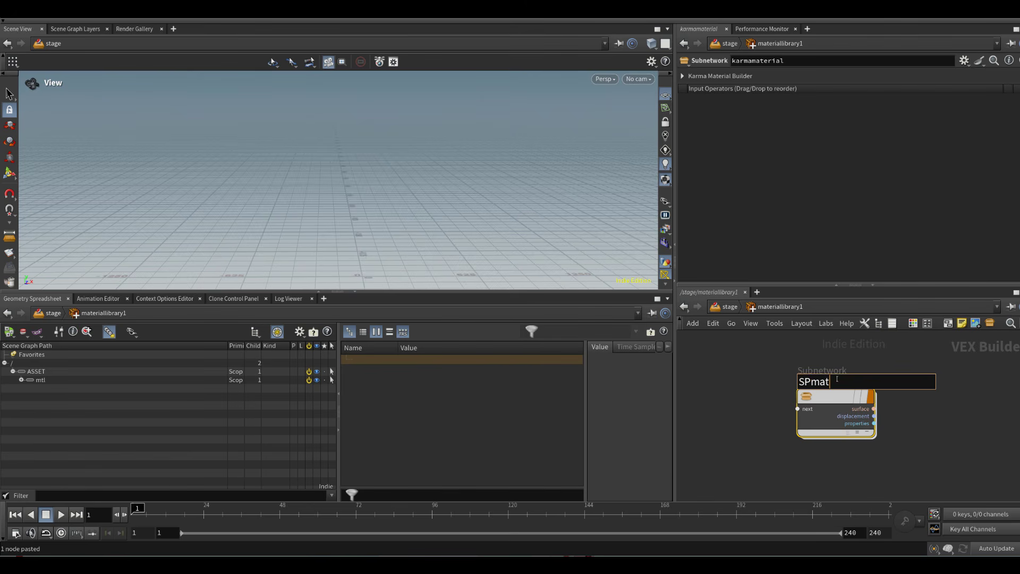
key(Return)
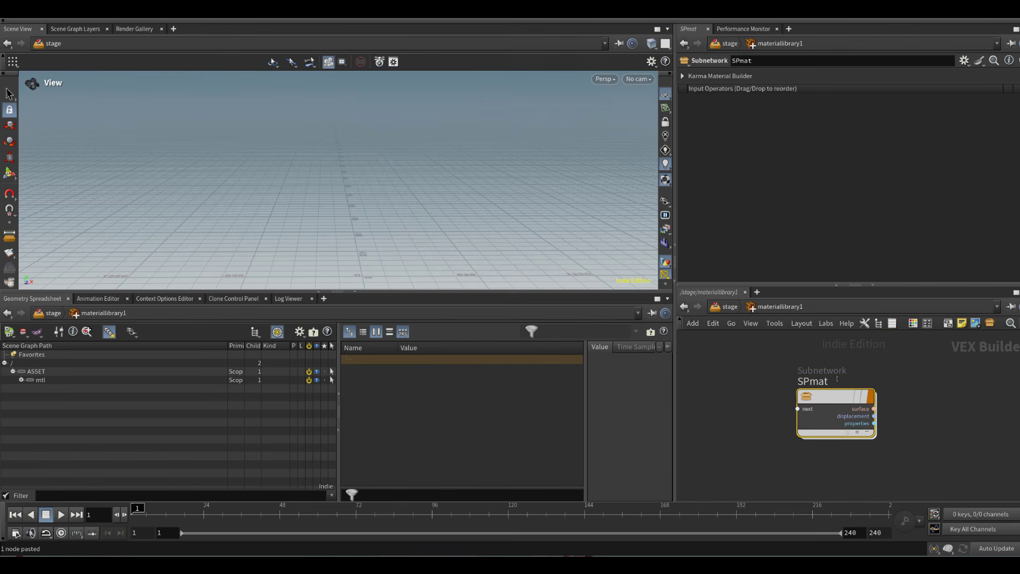
Step: Enter the SPmat network and move the inputs node and the standard surface node to free up space
double_click(820, 399)
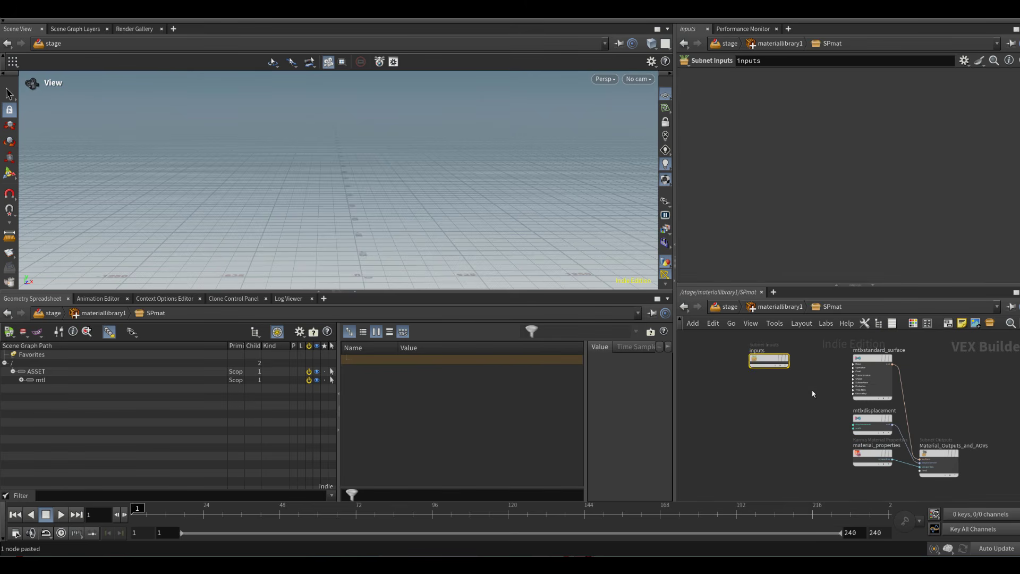
drag(781, 360, 769, 481)
middle_drag(830, 362, 833, 428)
drag(880, 423, 880, 389)
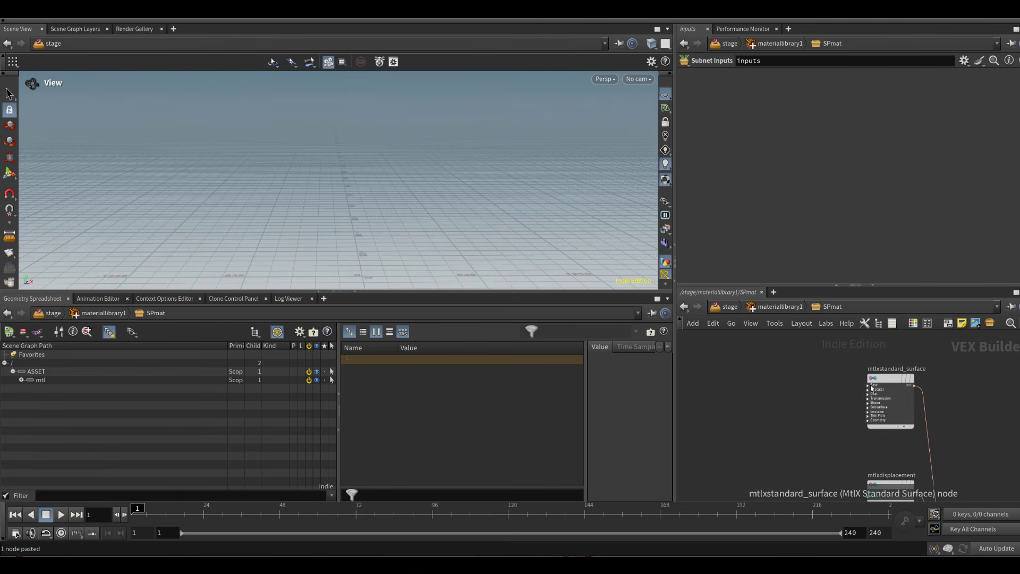
Step: Add a MtlX Tiled Image node beside the mtlxstandard_surface node
click(880, 389)
scroll(783, 403, up, 3)
key(Tab)
text(image)
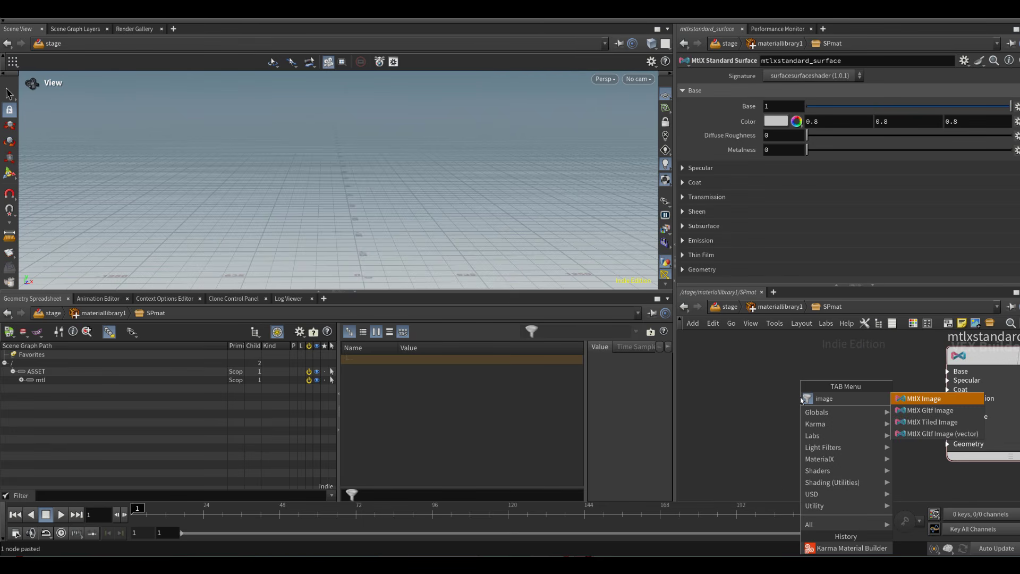
key(Down)
key(Down)
key(Return)
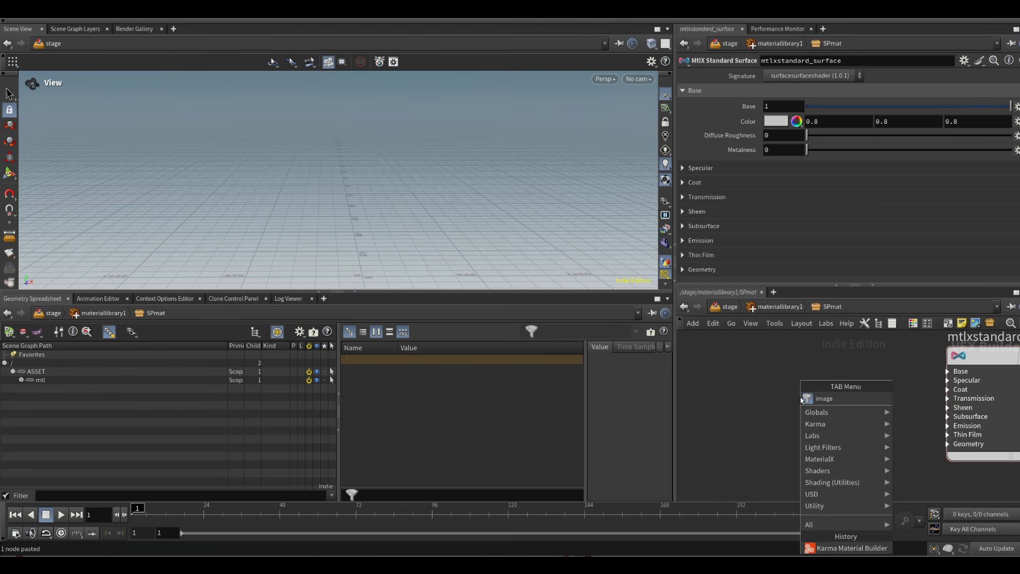
drag(801, 397, 778, 361)
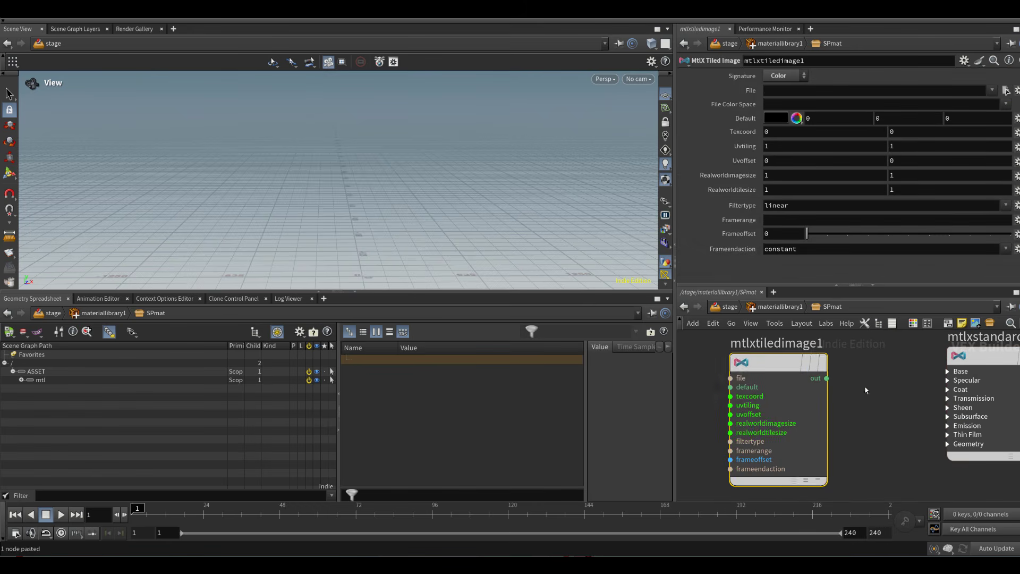
Step: Expand the standard surface's Base inputs and connect the tiled image's output to base_color
middle_drag(866, 386, 838, 383)
scroll(834, 383, down, 2)
scroll(812, 375, up, 2)
scroll(816, 375, down, 1)
click(919, 373)
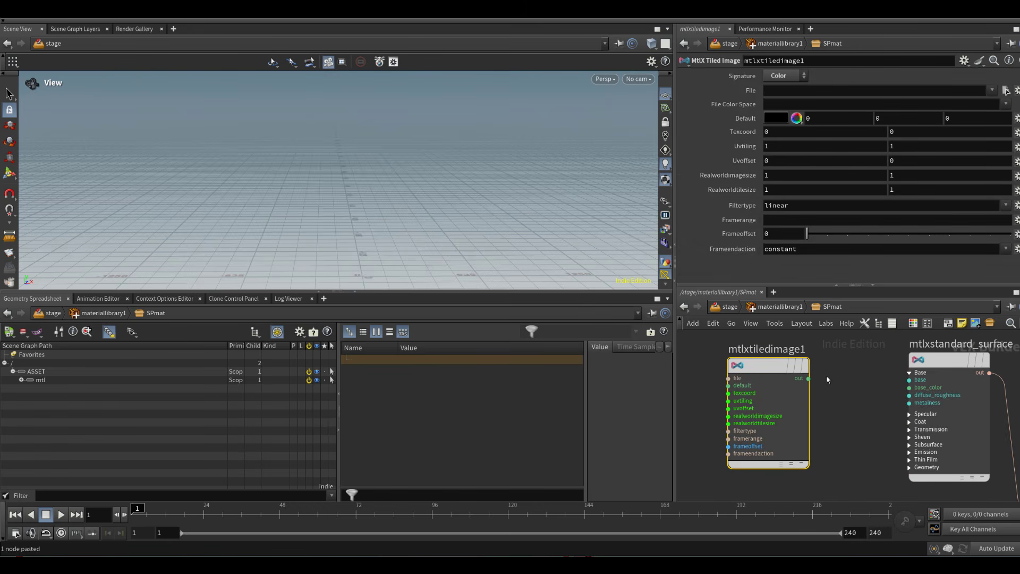
click(809, 379)
click(910, 388)
middle_drag(872, 390, 926, 374)
drag(827, 351, 823, 364)
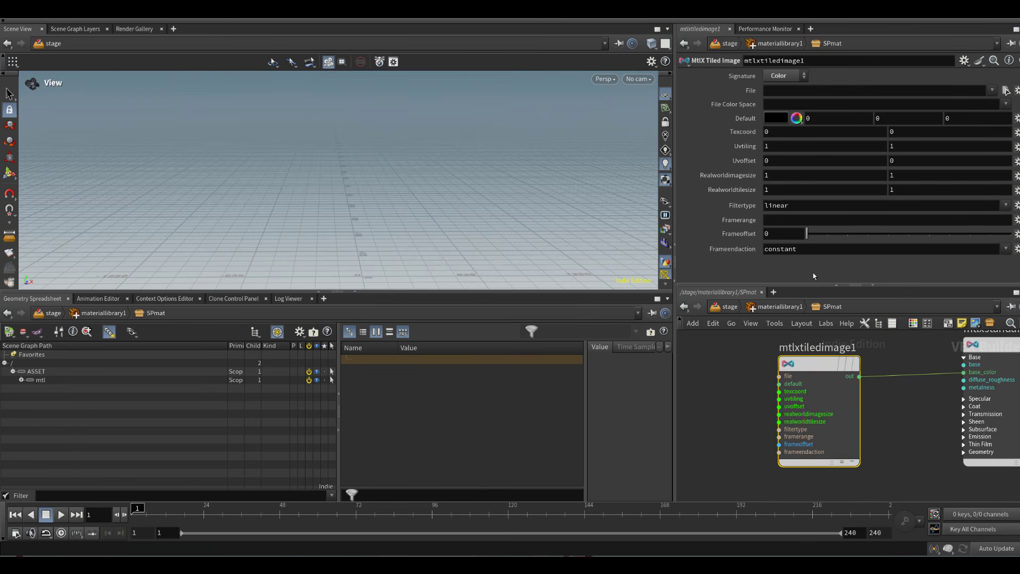
click(1004, 90)
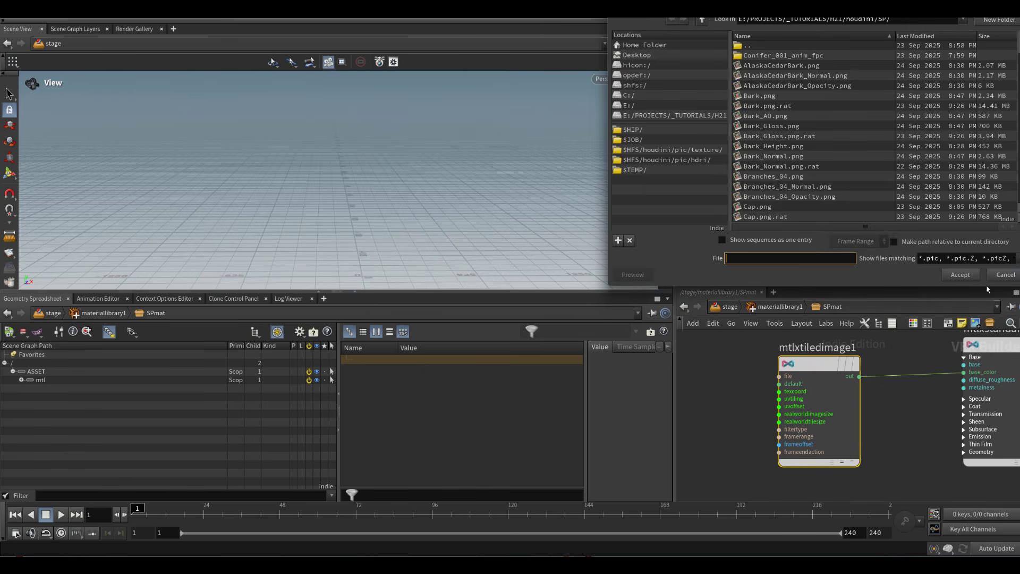
click(1004, 276)
Step: Add a MtlX Geometry Property Uniform Value node in front of the tiled image node
middle_drag(783, 368, 878, 368)
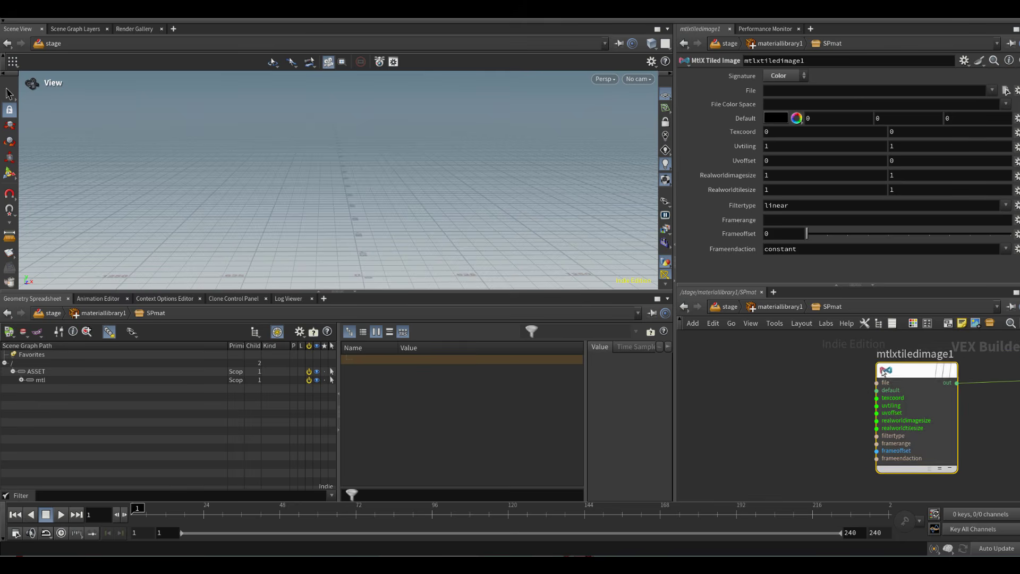
drag(877, 368, 865, 374)
key(Tab)
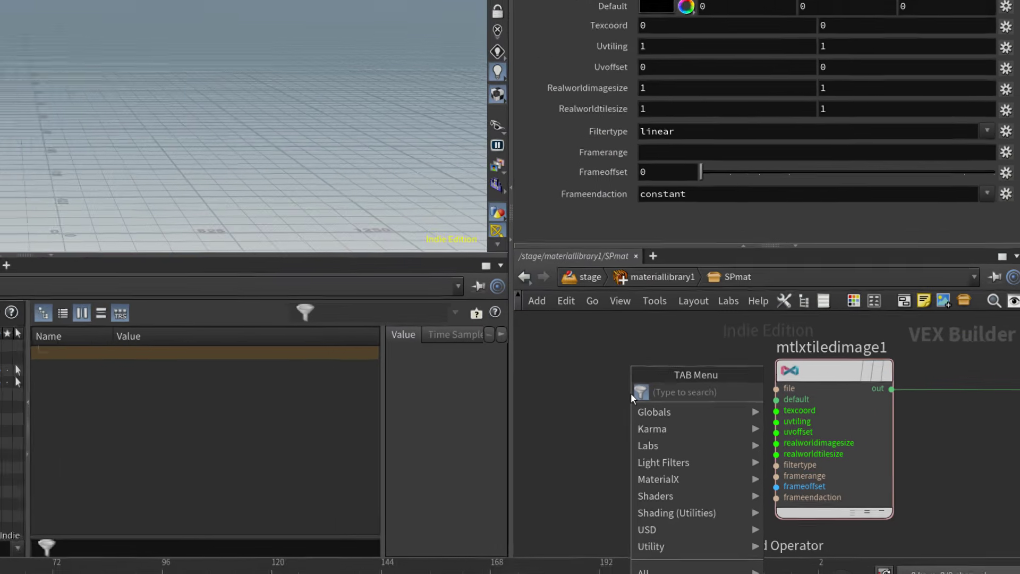
text(geom)
key(Down)
key(Down)
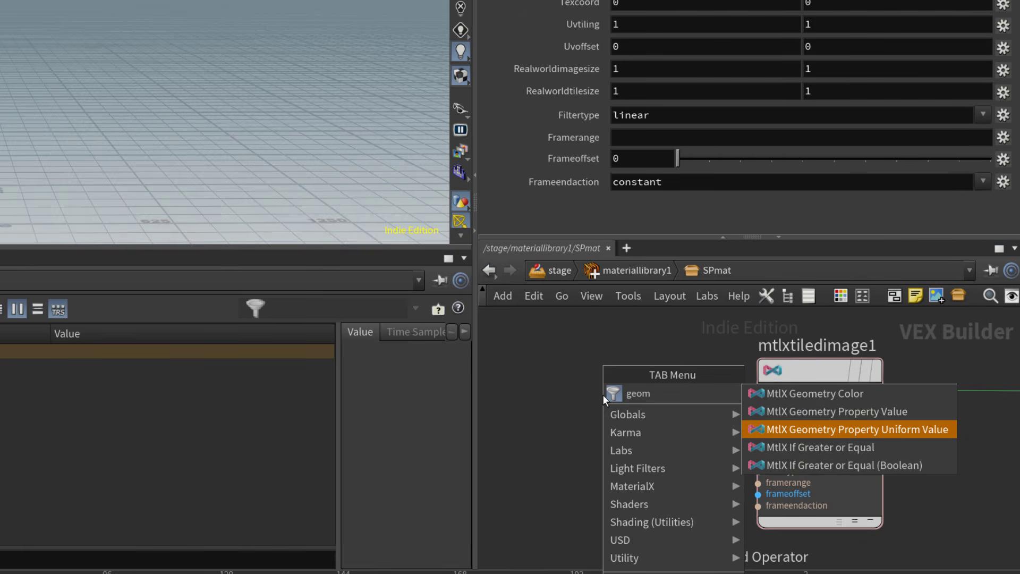
key(Return)
click(605, 397)
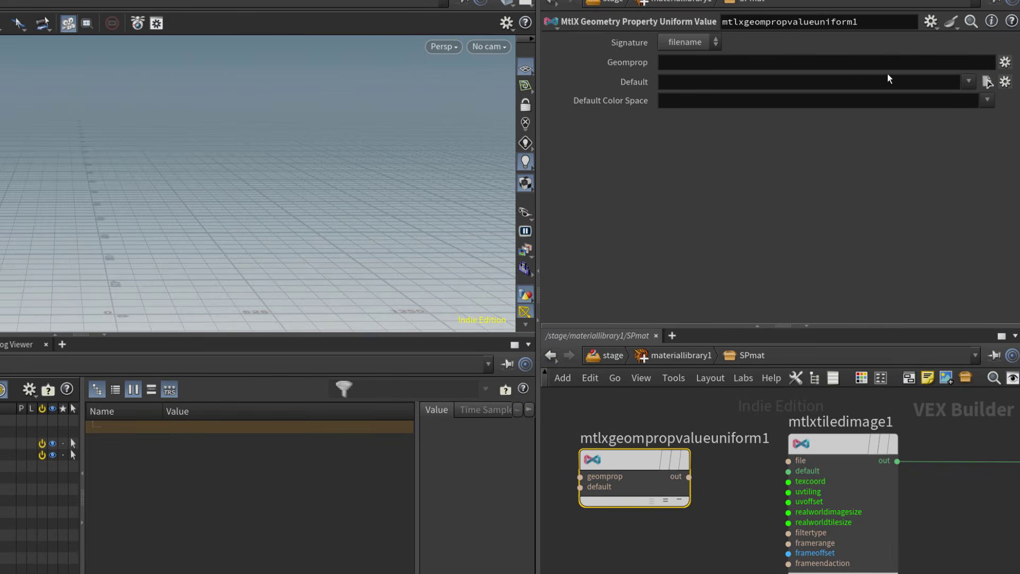
Step: Set the geometry property node's Geomprop to basecolor and connect its output to the tiled image's file input
click(862, 64)
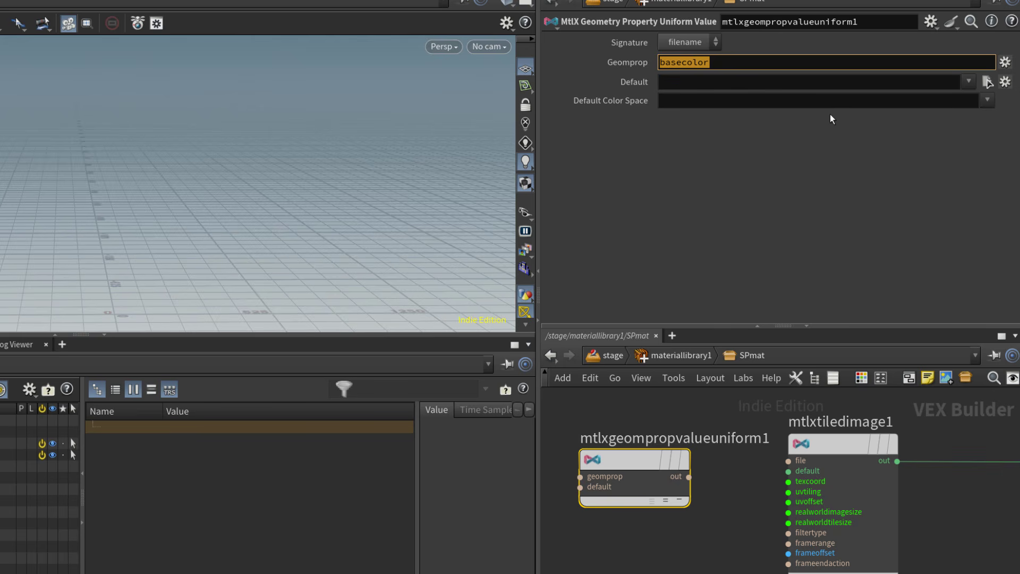
click(729, 514)
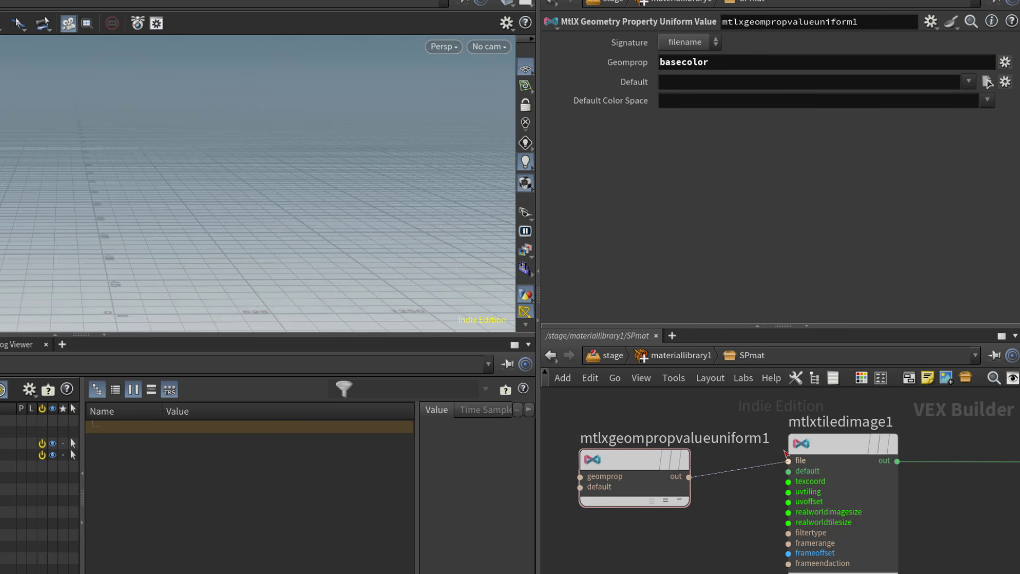
drag(721, 543, 838, 522)
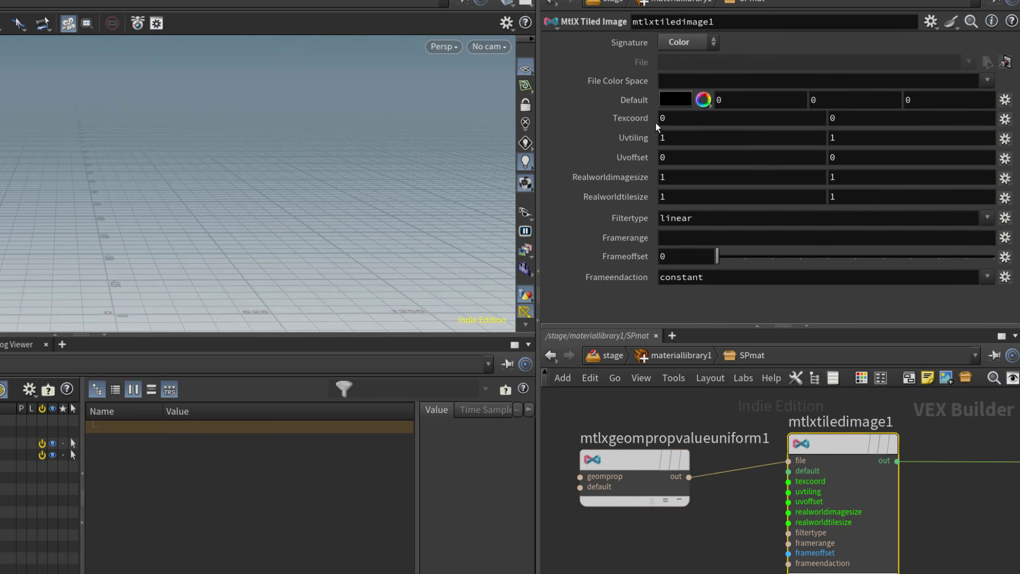
Step: Set the tiled image's Default colour to magenta (1, 0, 1)
click(673, 102)
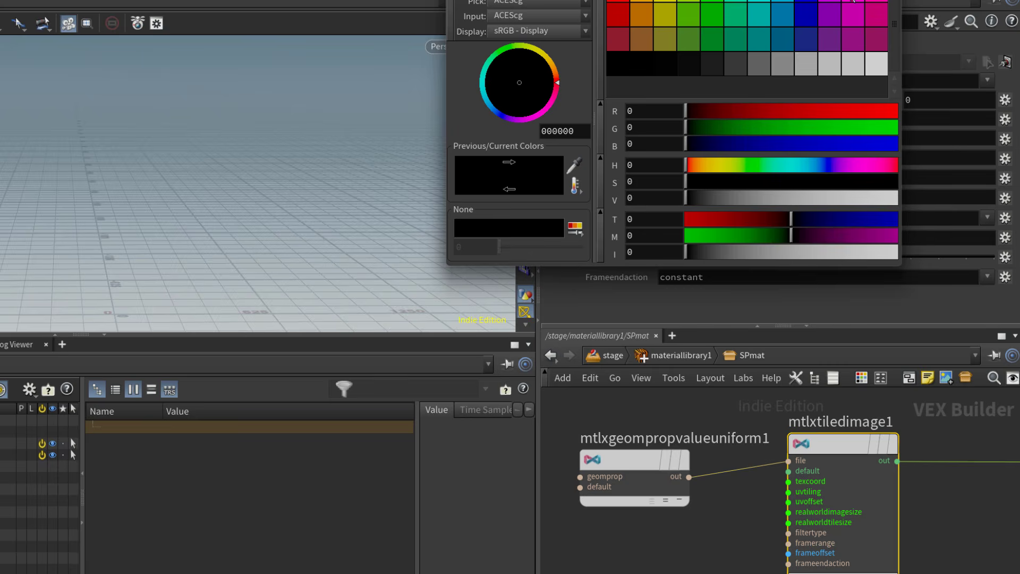
click(854, 0)
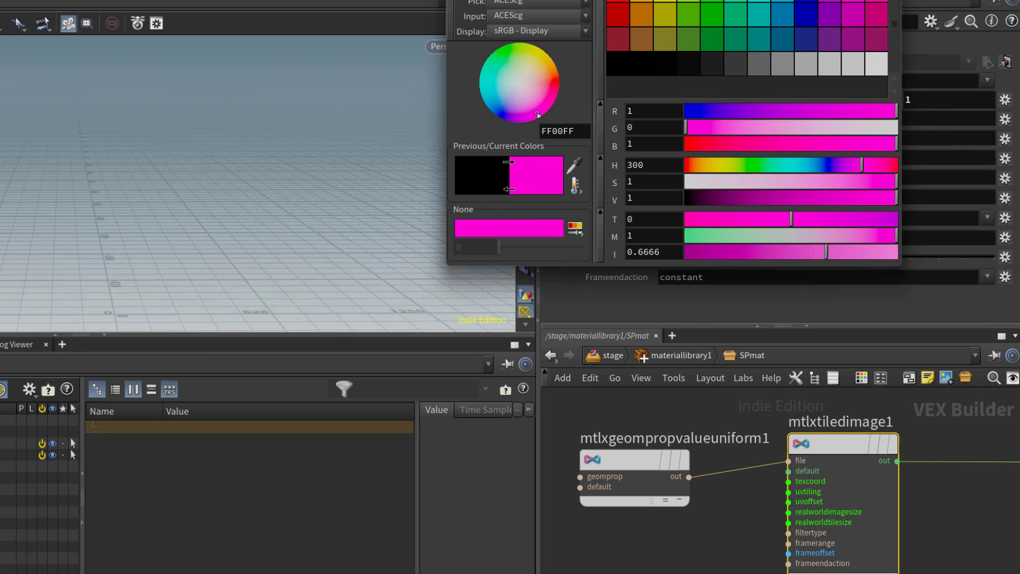
click(888, 1)
Step: Delete the mtlxdisplacement node and move Material_Outputs_and_AOVs up closer to the standard surface node
scroll(643, 472, down, 3)
drag(645, 472, 631, 456)
middle_drag(652, 509, 569, 516)
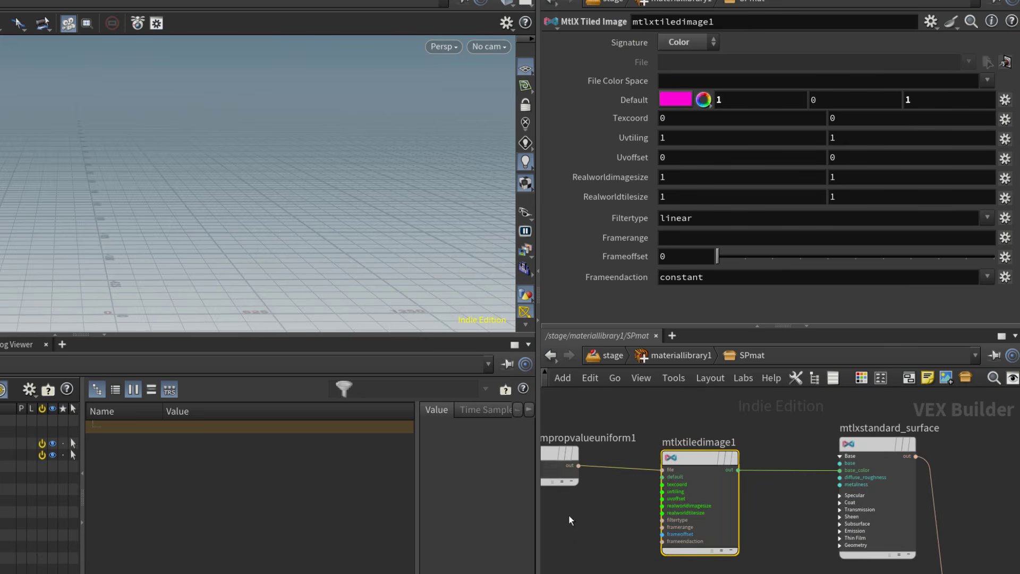
scroll(569, 517, down, 3)
middle_drag(634, 545, 656, 468)
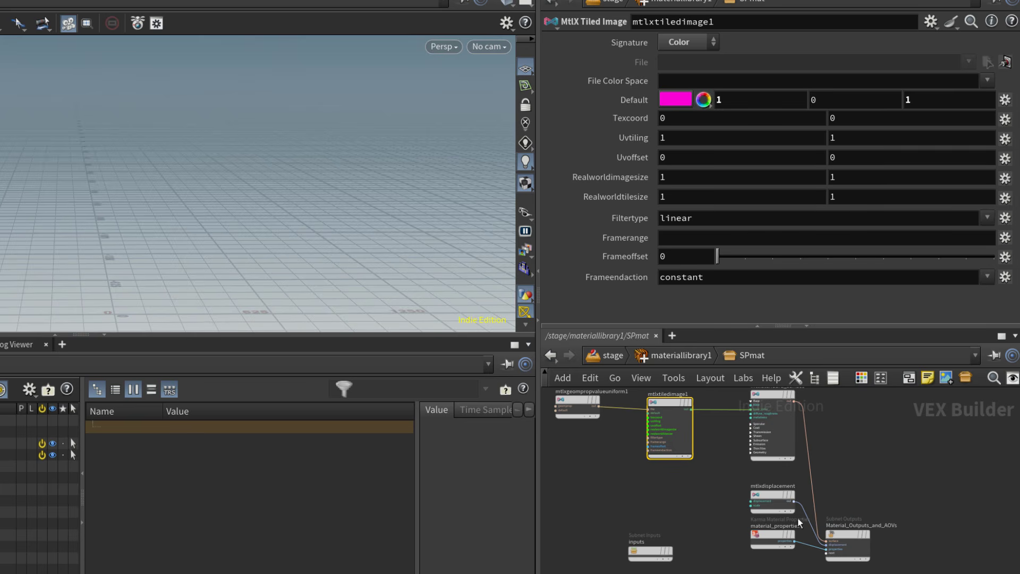
click(772, 495)
key(Delete)
drag(847, 541, 852, 492)
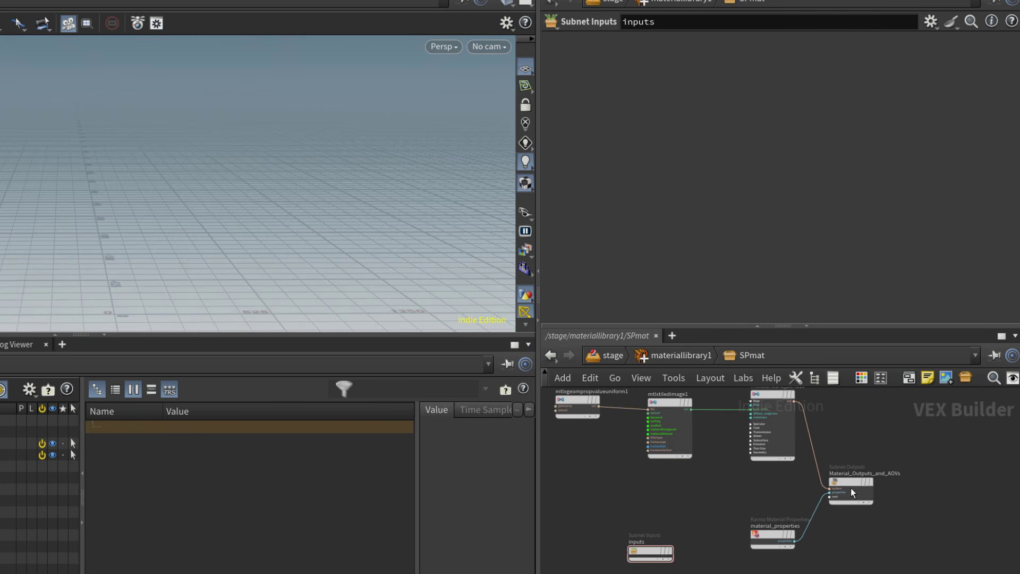
Step: Return to the stage network and set componentmaterial1's Primitives to /ASSET/geo/render/Broadleaf_A
scroll(763, 495, up, 2)
middle_drag(650, 479, 735, 539)
click(612, 355)
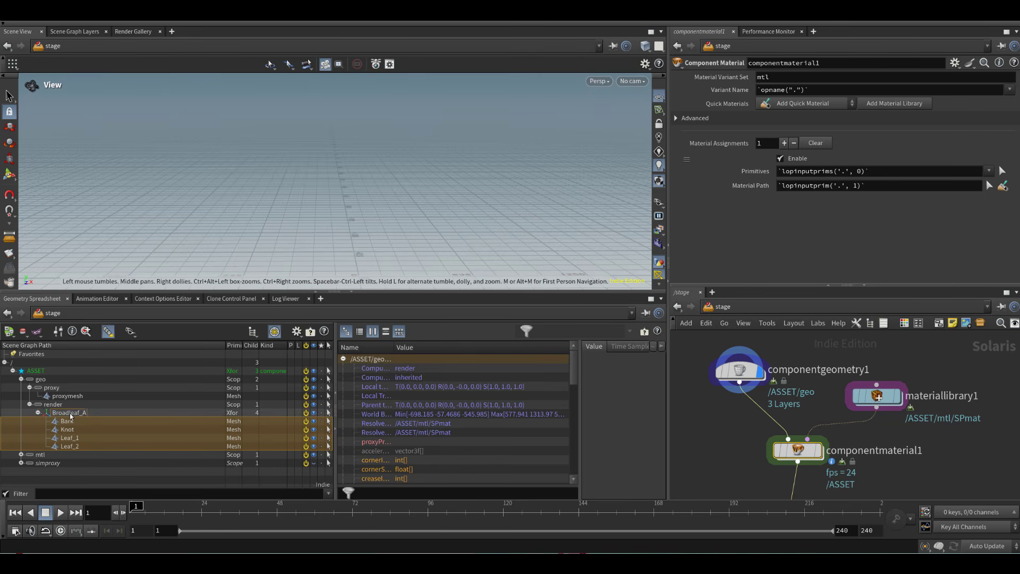
drag(849, 176, 847, 172)
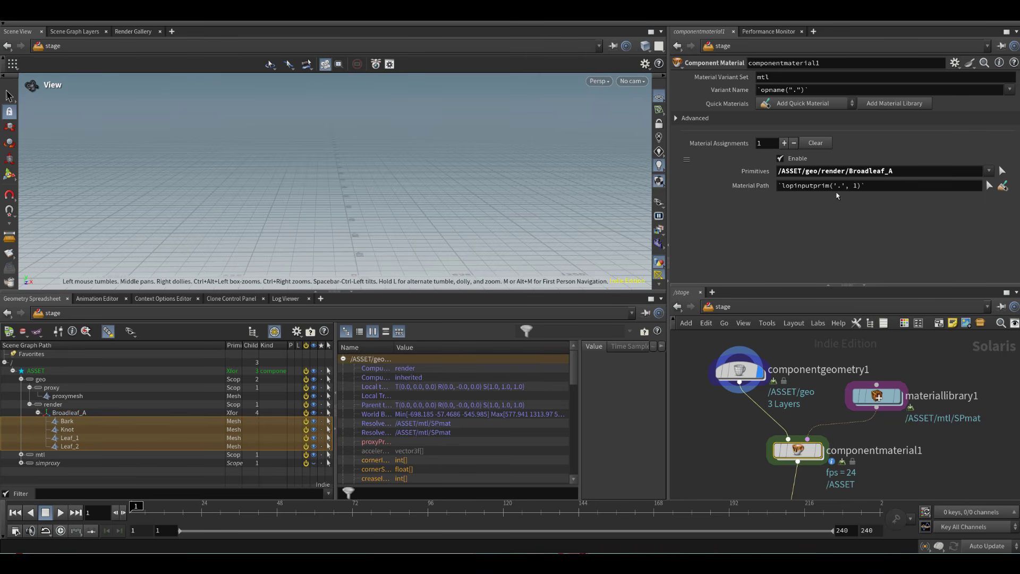
Step: Expand mtl in the scene graph and set componentmaterial1's Material Path to /ASSET/mtl/SPmat
click(837, 186)
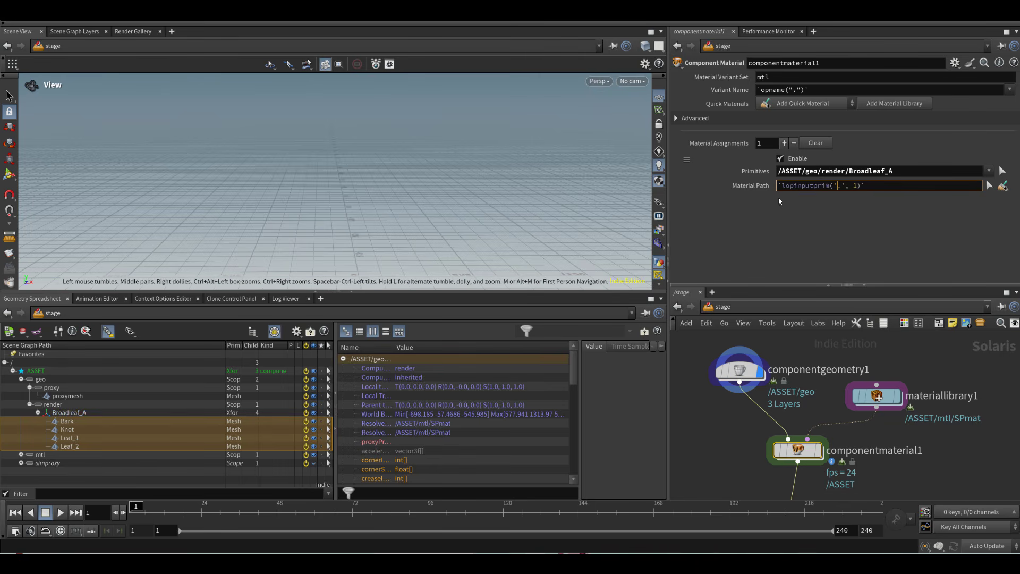
click(21, 455)
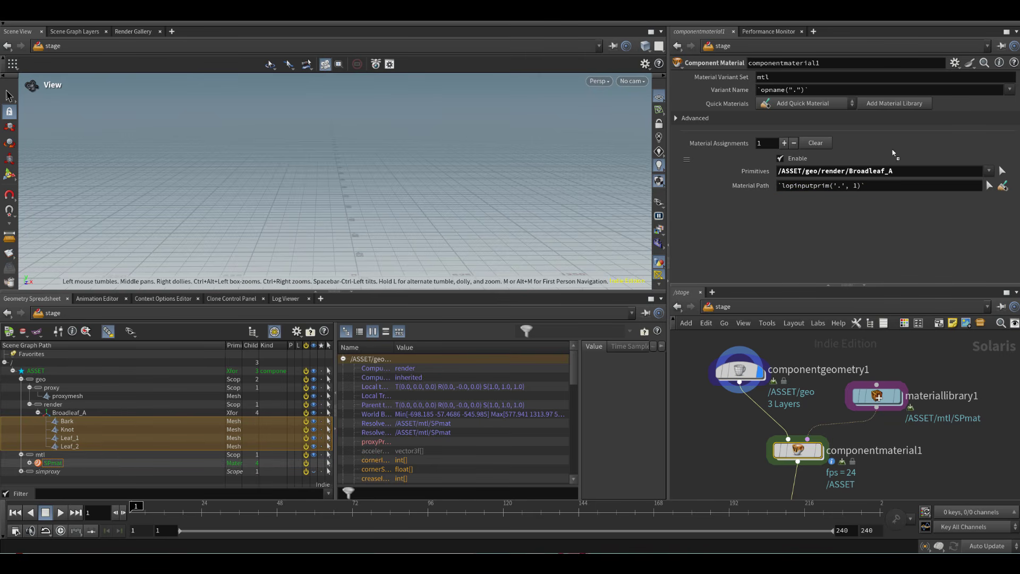
drag(874, 186, 874, 186)
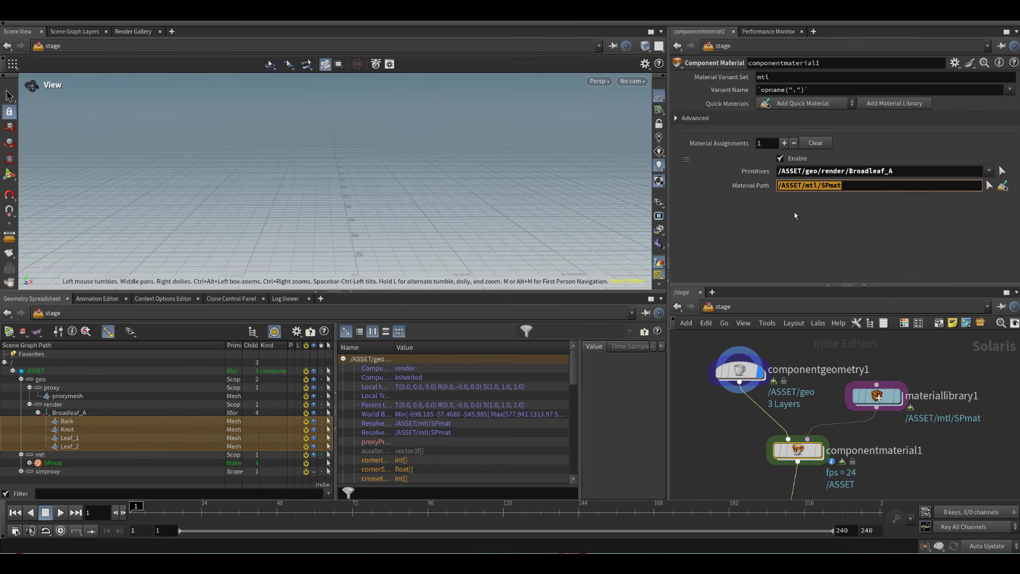
Step: Turn on the display flag of componentmaterial1 to show the tree with its assigned material
middle_drag(801, 416, 798, 393)
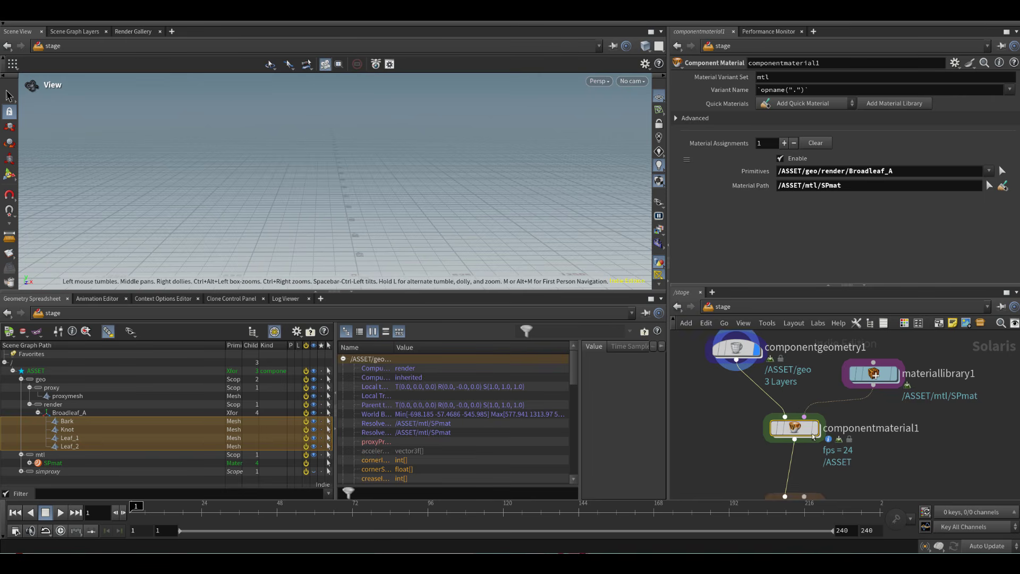
scroll(801, 399, up, 2)
click(818, 434)
key(h)
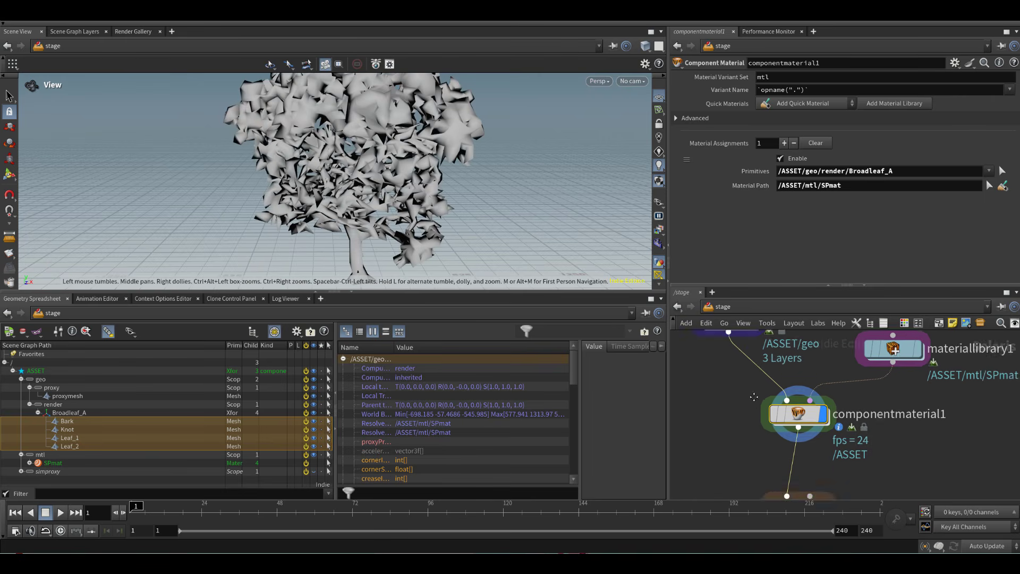
Step: Add a Karma Physical Sky node fed by componentmaterial1, place it beside the chain, and make it the displayed node
key(Tab)
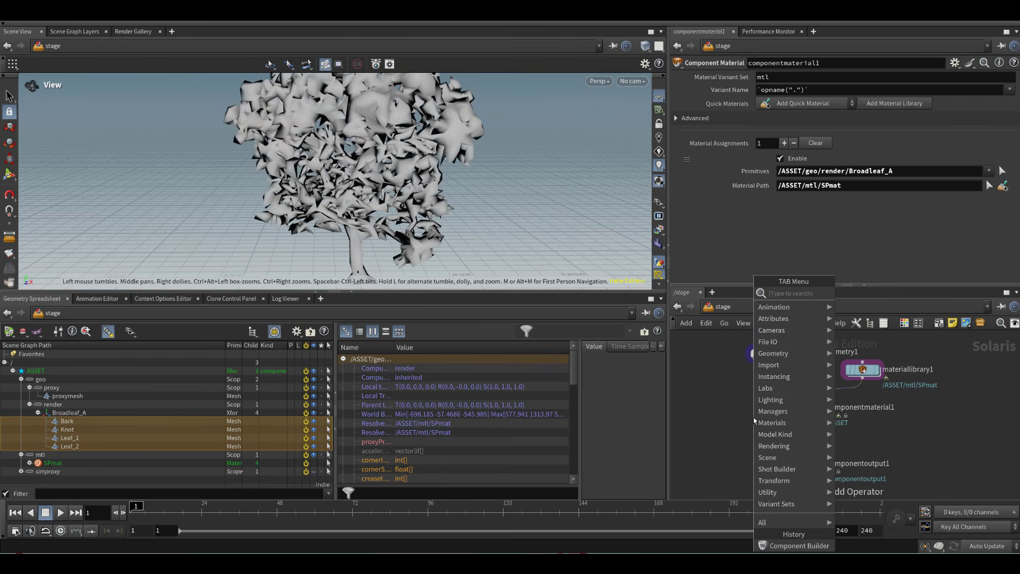
text(karma)
key(Down)
key(Down)
key(Down)
key(Down)
key(Return)
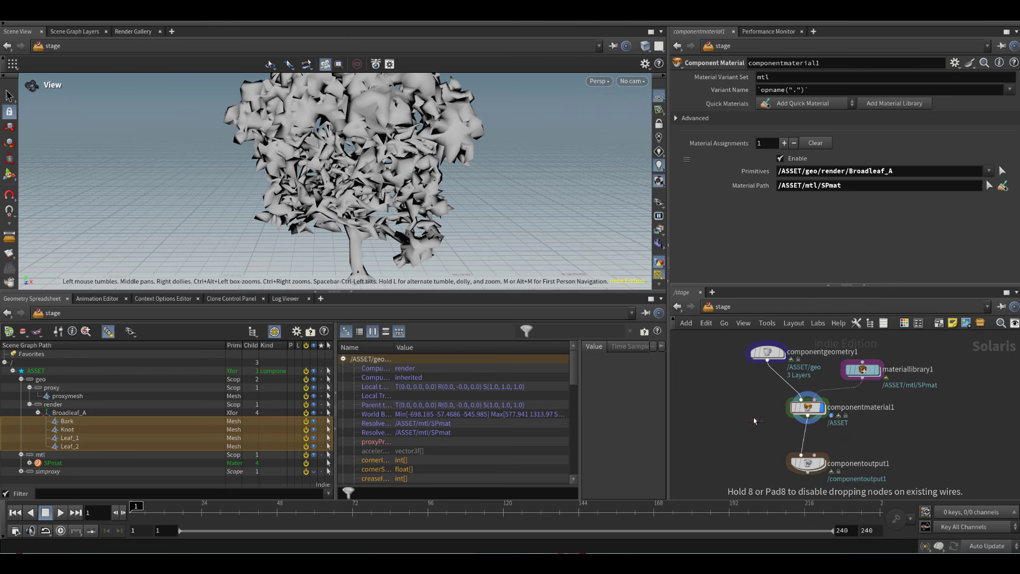
click(754, 416)
drag(766, 418, 727, 434)
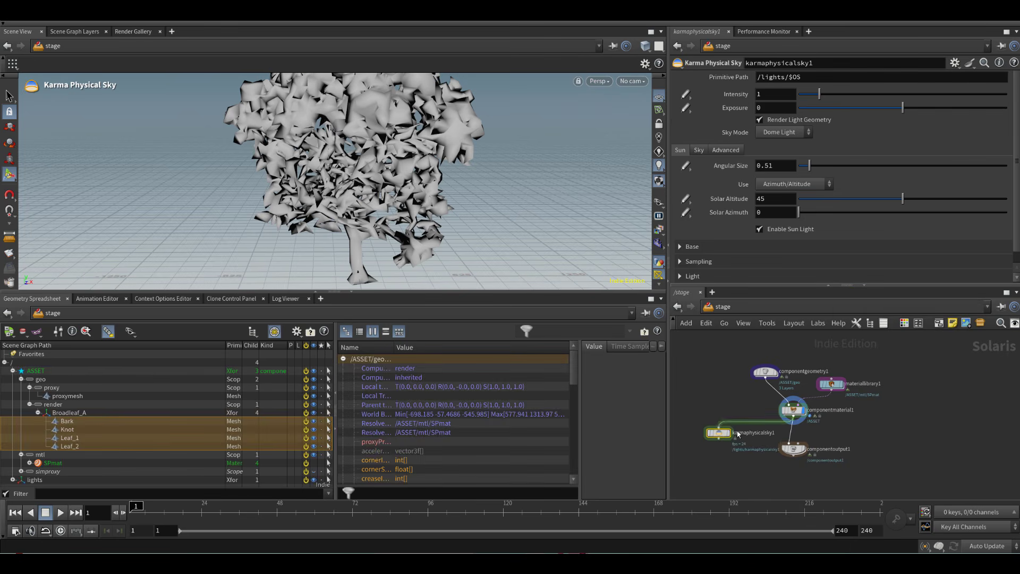
scroll(734, 430, up, 4)
click(722, 437)
Step: Set karmaphysicalsky1's Base Intensity to 2 and its Solar Altitude to 30
alt+drag(290, 208, 581, 187)
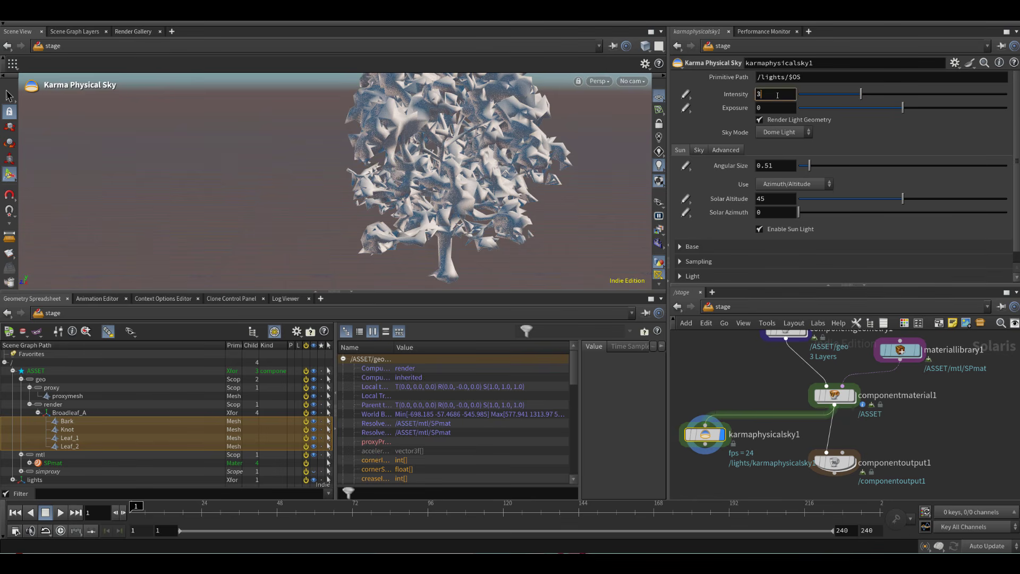
click(736, 246)
scroll(769, 226, down, 2)
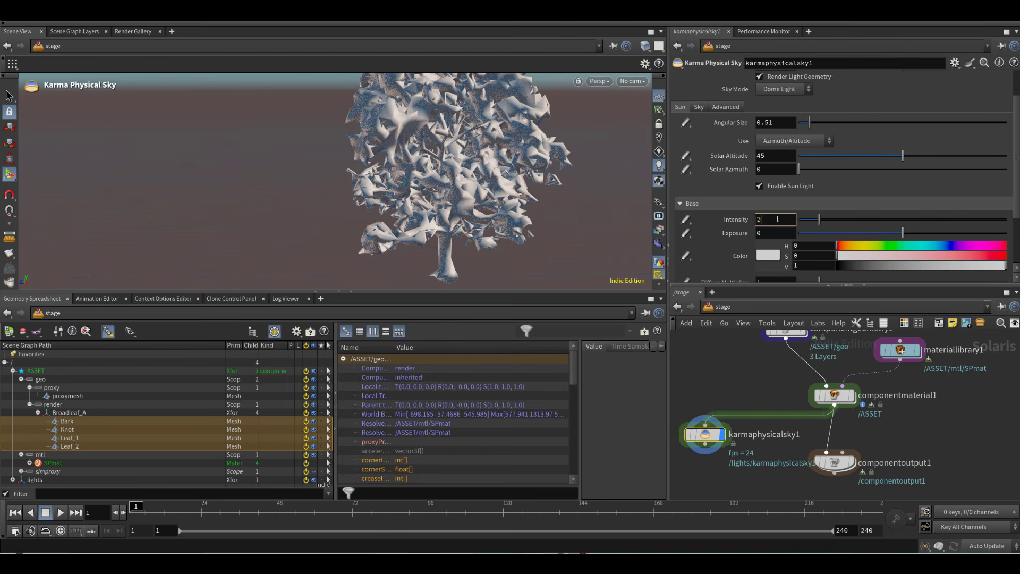
key(Return)
click(770, 153)
text(30)
key(Return)
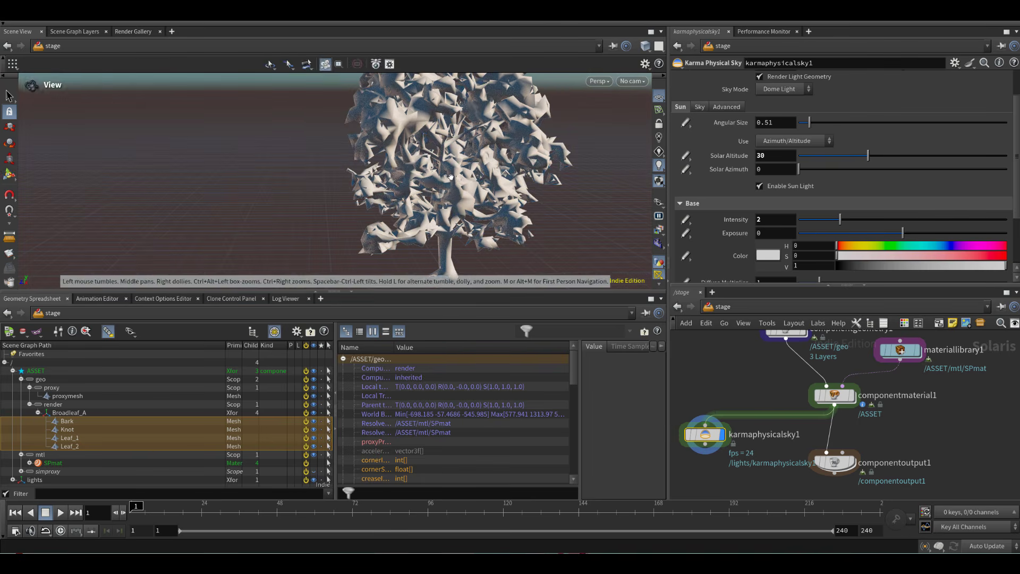
Step: Save the scene and render the viewport with Karma CPU, selecting simproxy in place of the tree meshes
key(ctrl+s)
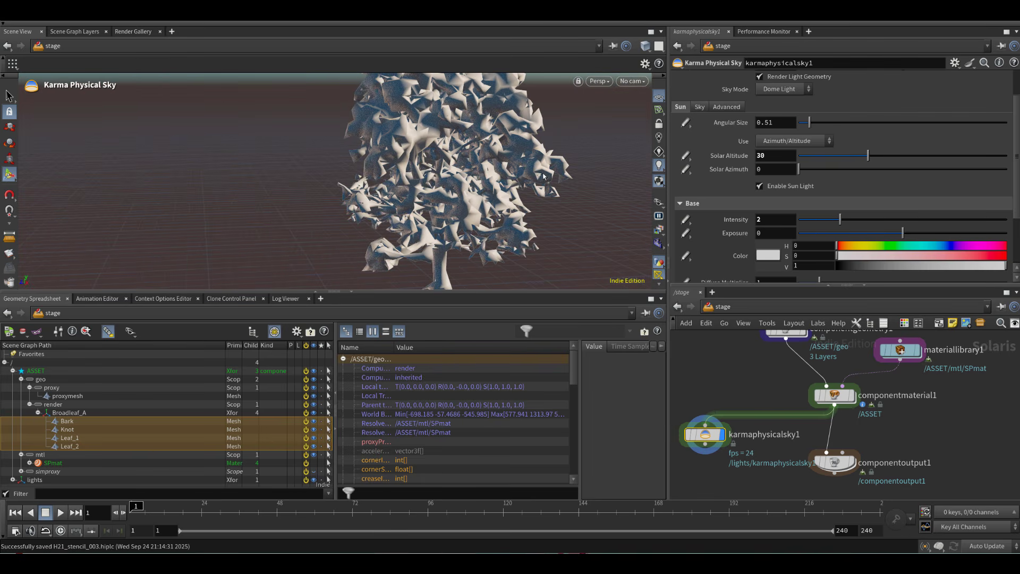
click(599, 81)
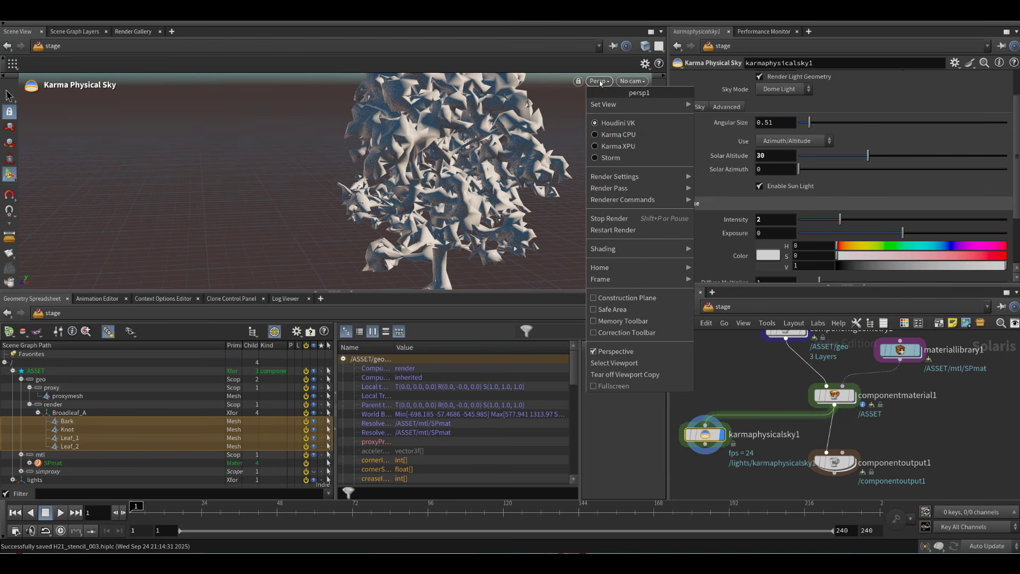
click(623, 134)
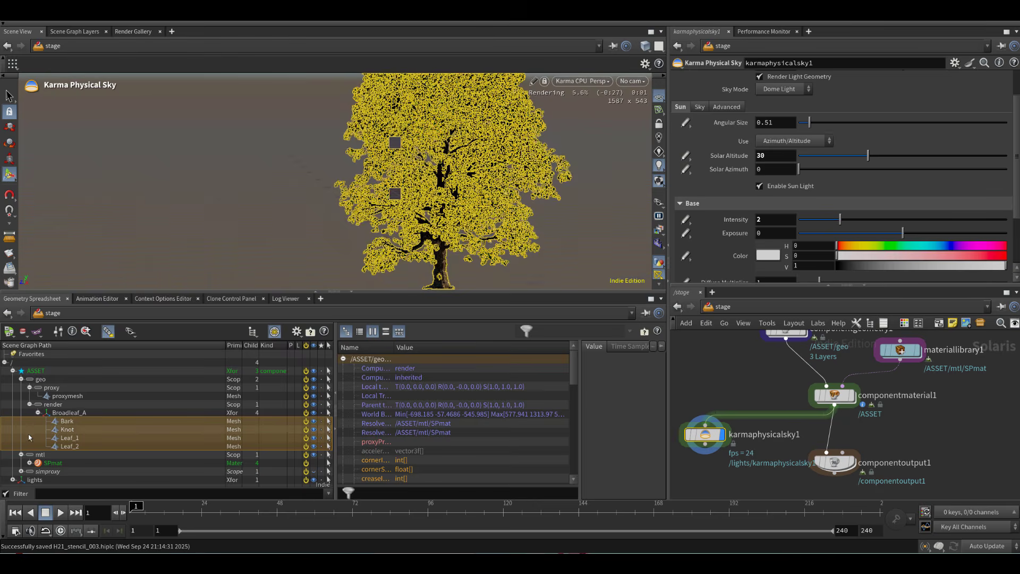
click(62, 474)
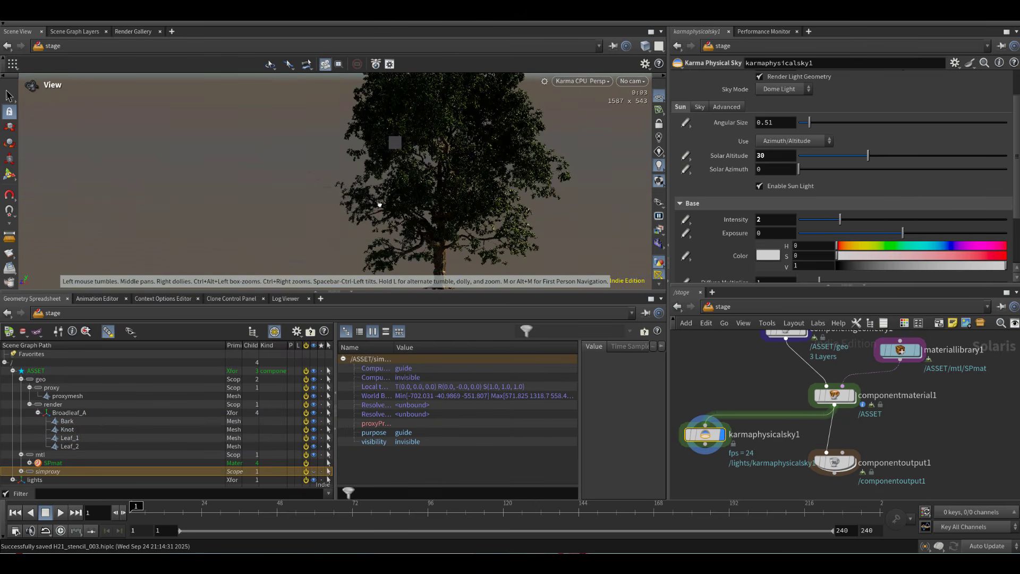
alt+drag(378, 196, 478, 180)
Step: Set karmaphysicalsky1's Base Intensity to 3 and examine the foliage and trunk in the render
click(771, 221)
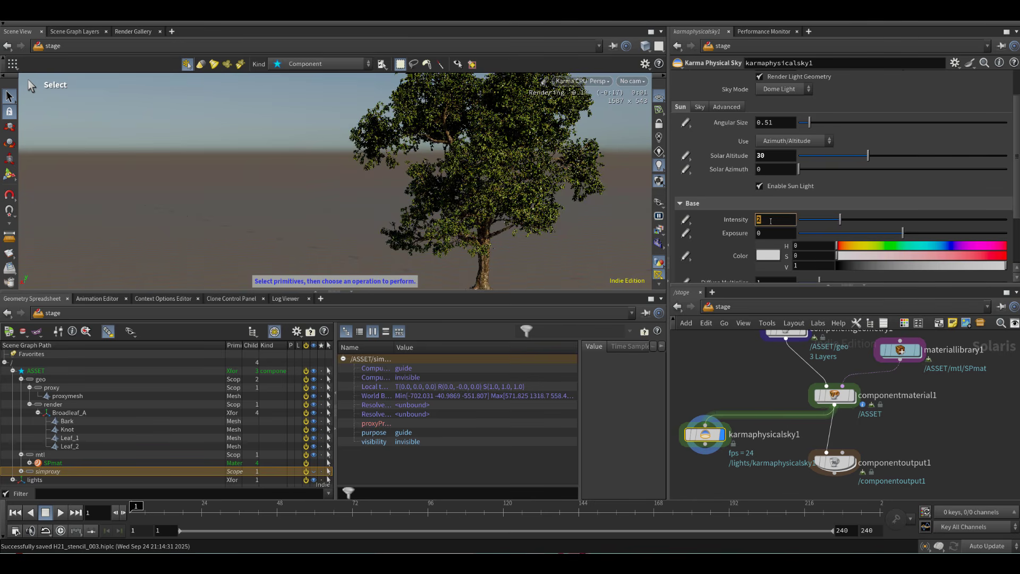
text(3)
key(Return)
middle_drag(740, 374, 737, 396)
alt+drag(571, 168, 515, 214)
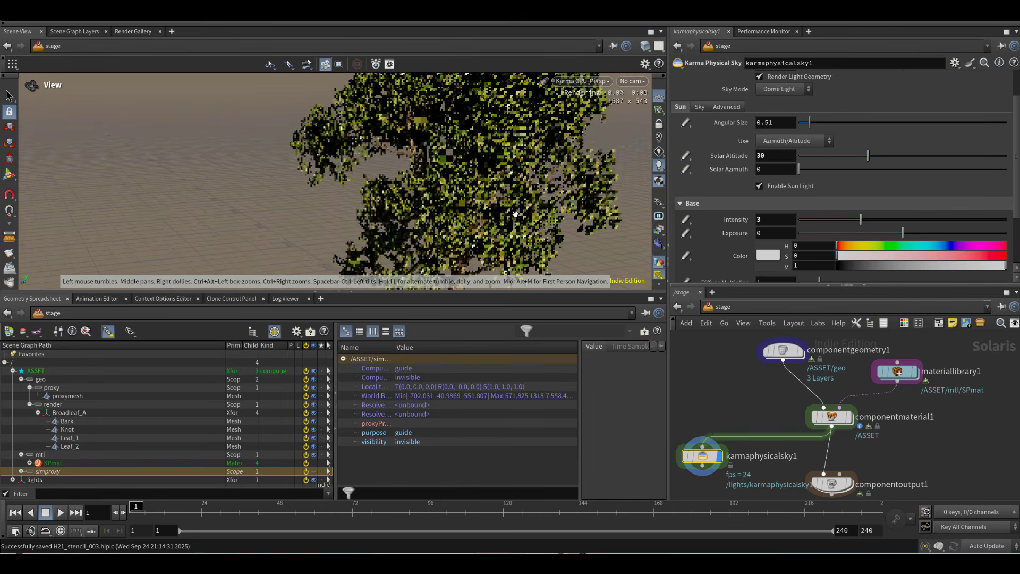
key(s)
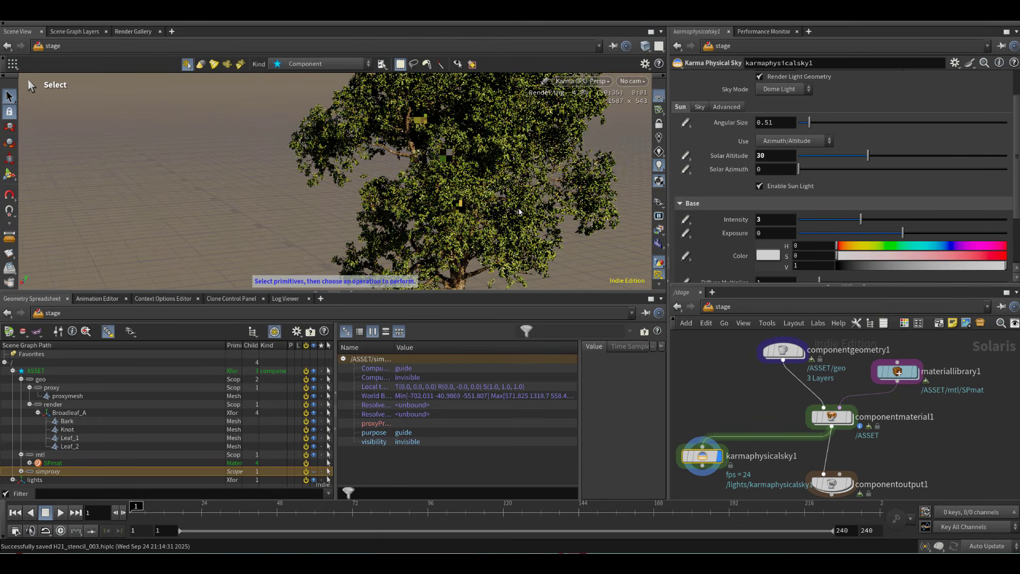
alt+drag(514, 235, 504, 225)
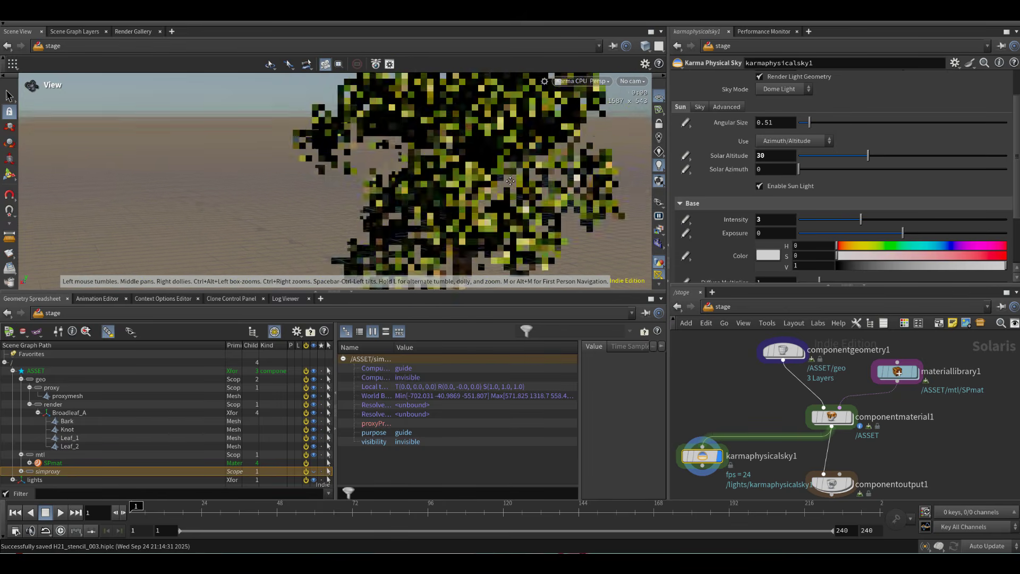
alt+middle_drag(503, 225, 510, 181)
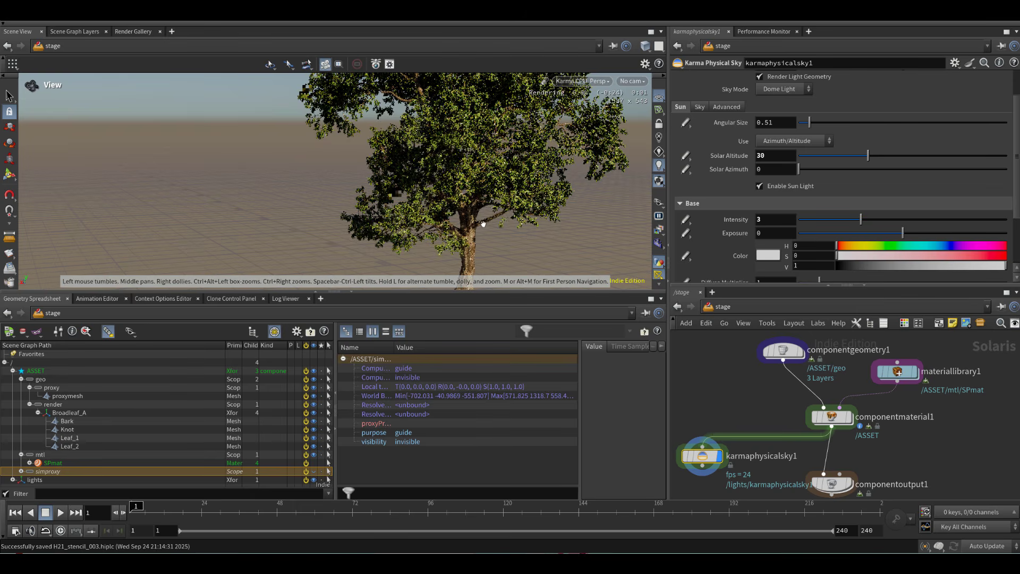
right_drag(493, 197, 513, 209)
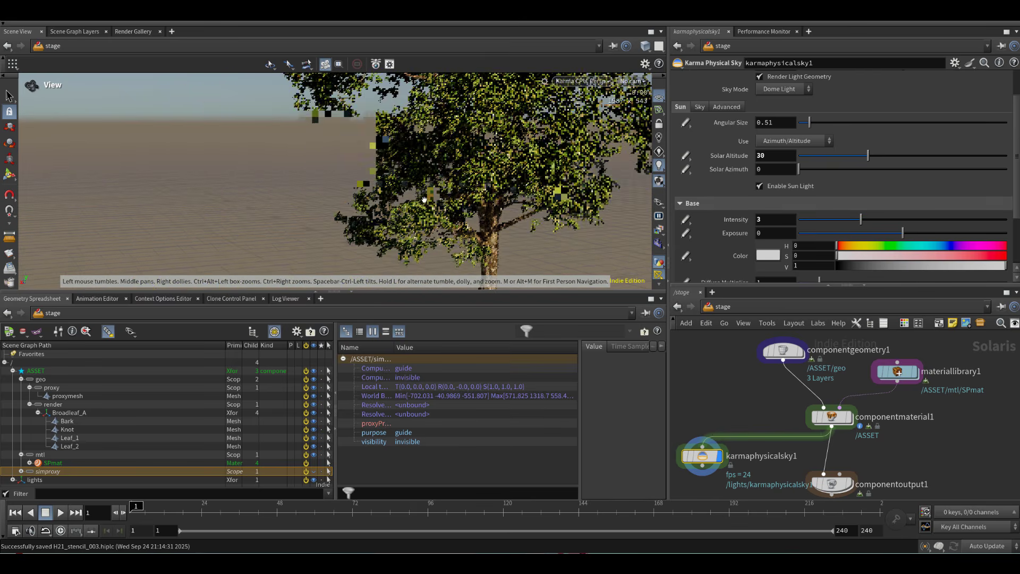
Step: Move componentgeometry1 up and insert a Render Geometry Settings node between it and componentmaterial1
middle_drag(718, 406, 764, 430)
drag(801, 401, 781, 353)
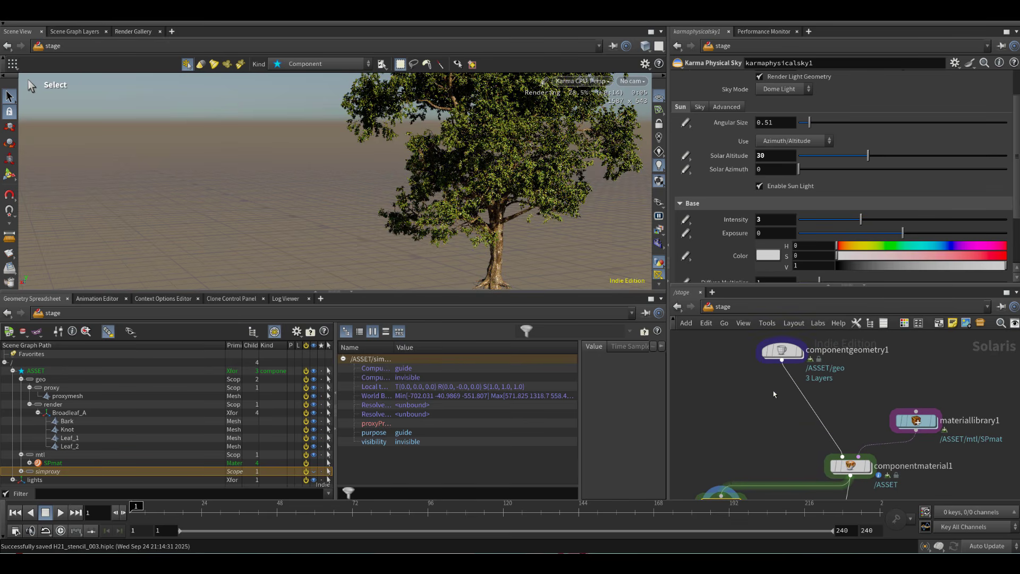
key(Tab)
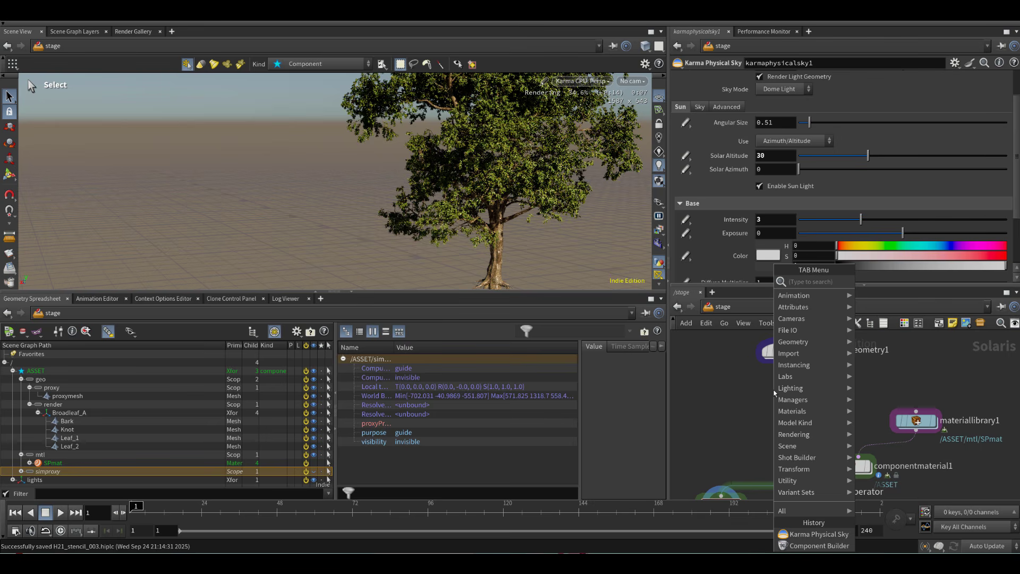
text(rendergeo)
key(Return)
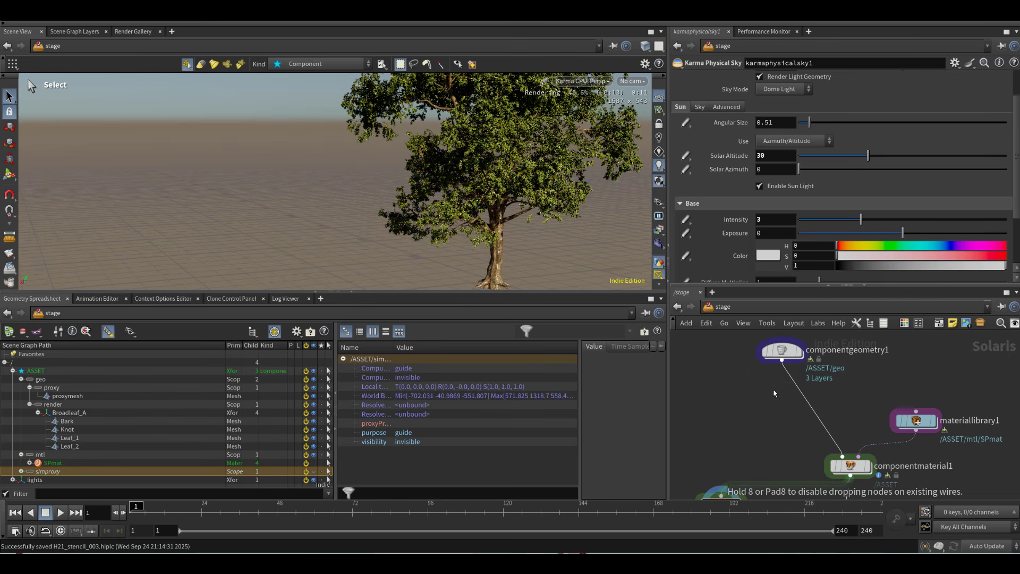
click(787, 388)
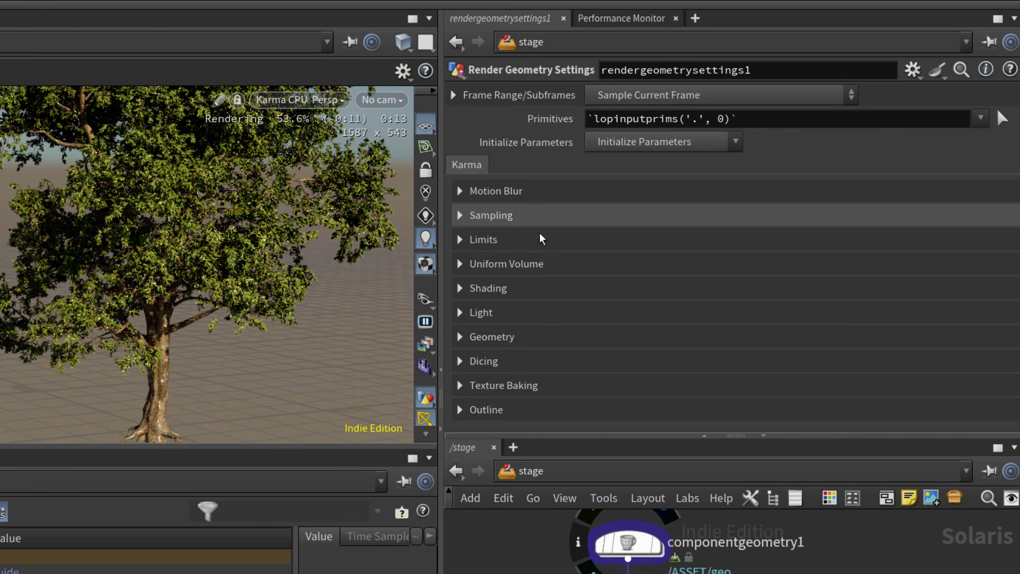
Step: Enable the Stencil Map parameter in the Shading section of rendergeometrysettings1
click(513, 288)
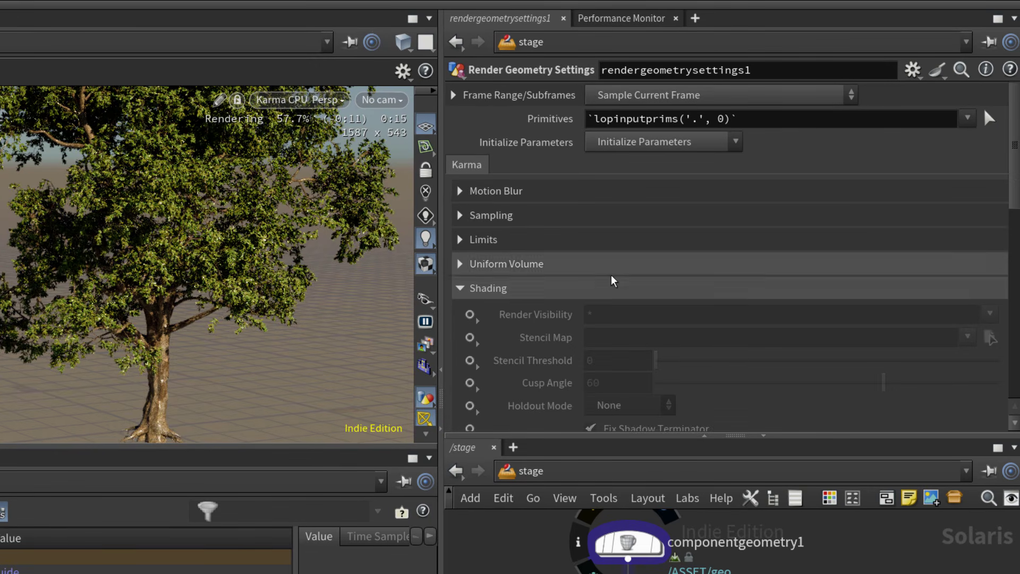
scroll(611, 277, down, 2)
click(469, 290)
click(513, 308)
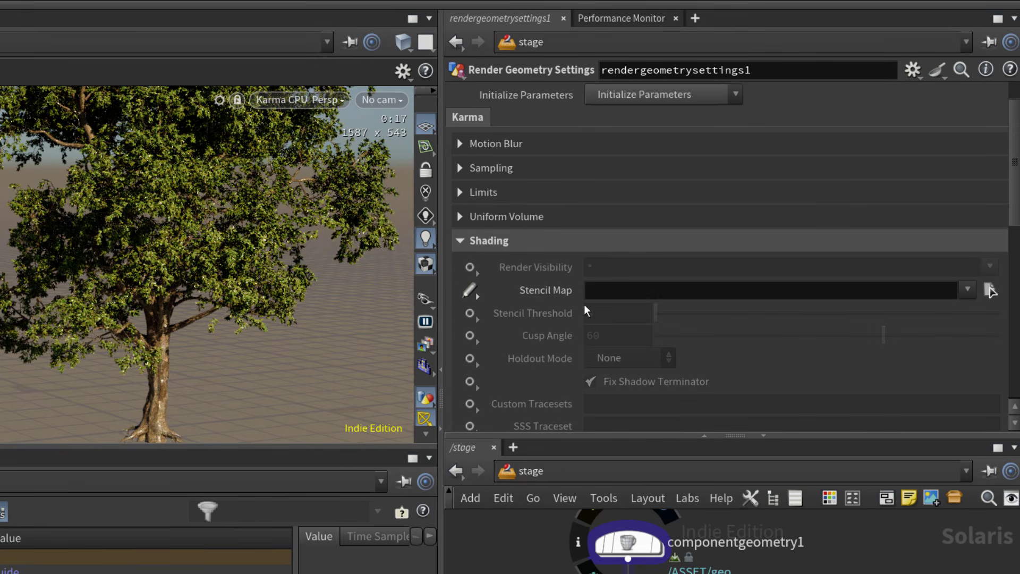
scroll(556, 297, up, 2)
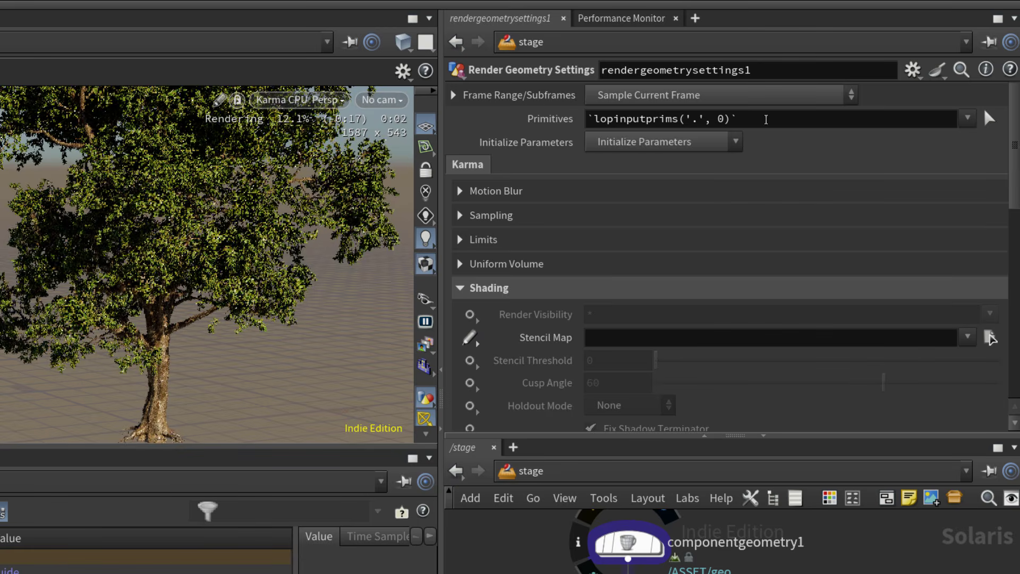
Step: Switch the viewport renderer to Houdini VK and set rendergeometrysettings1's Primitives to /ASSET/geo/render/Broadleaf_A/Leaf_1
click(765, 119)
click(298, 99)
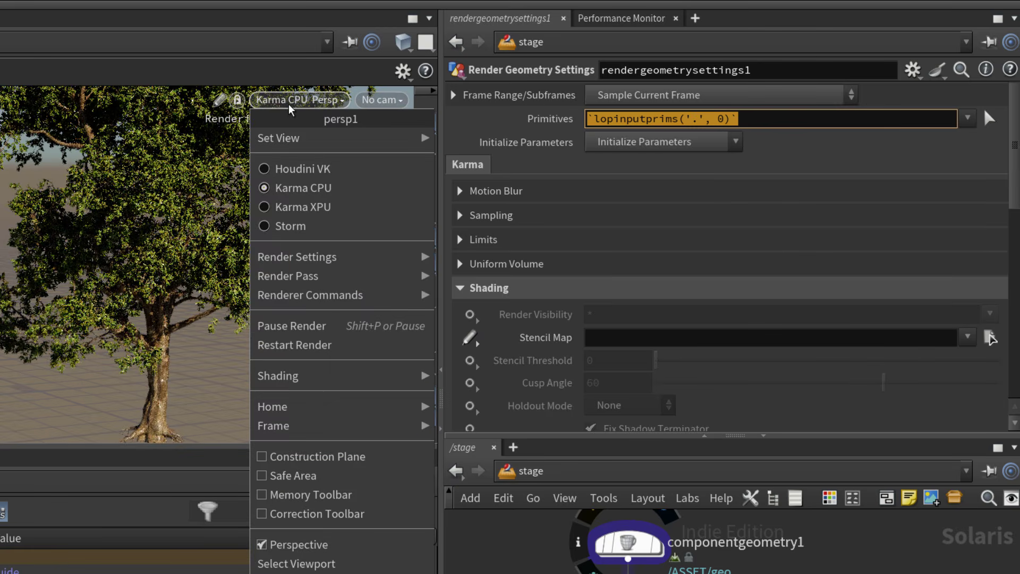
click(312, 170)
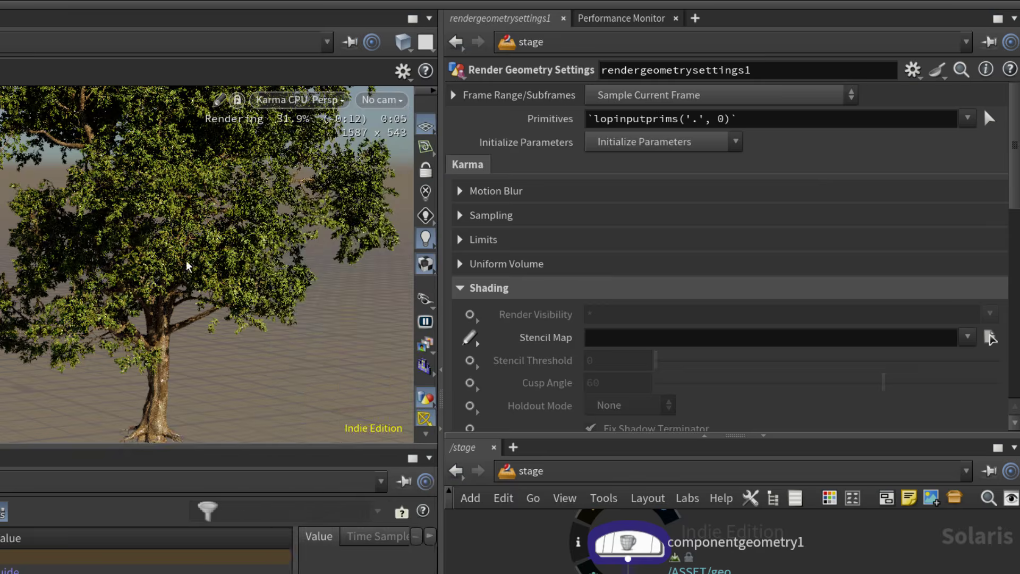
click(423, 302)
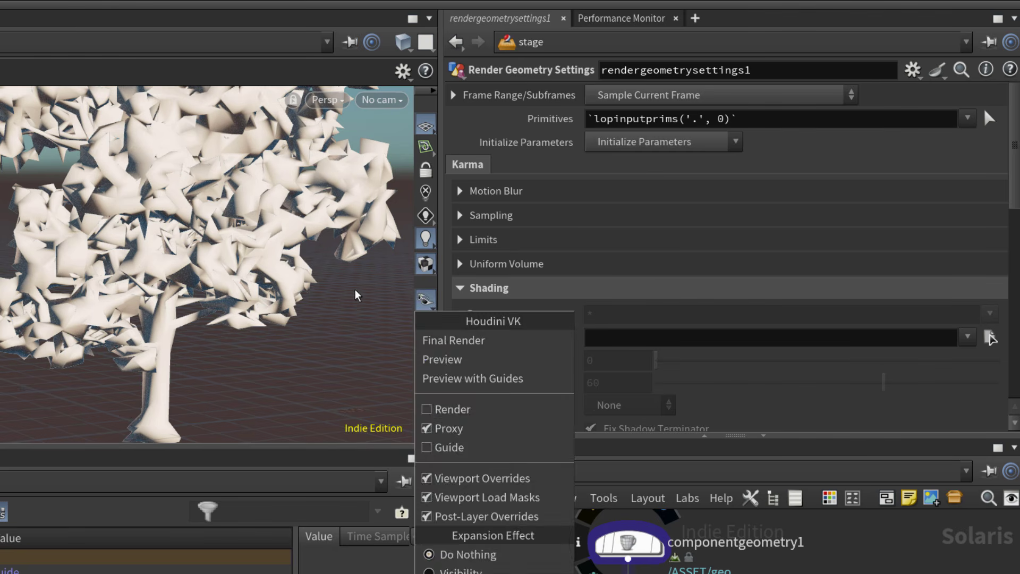
click(261, 255)
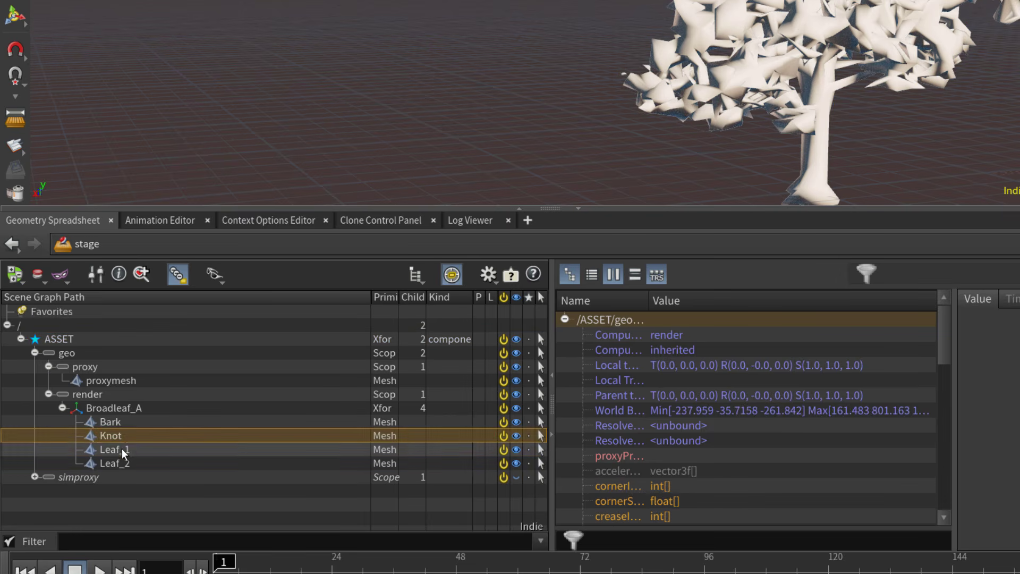
click(120, 449)
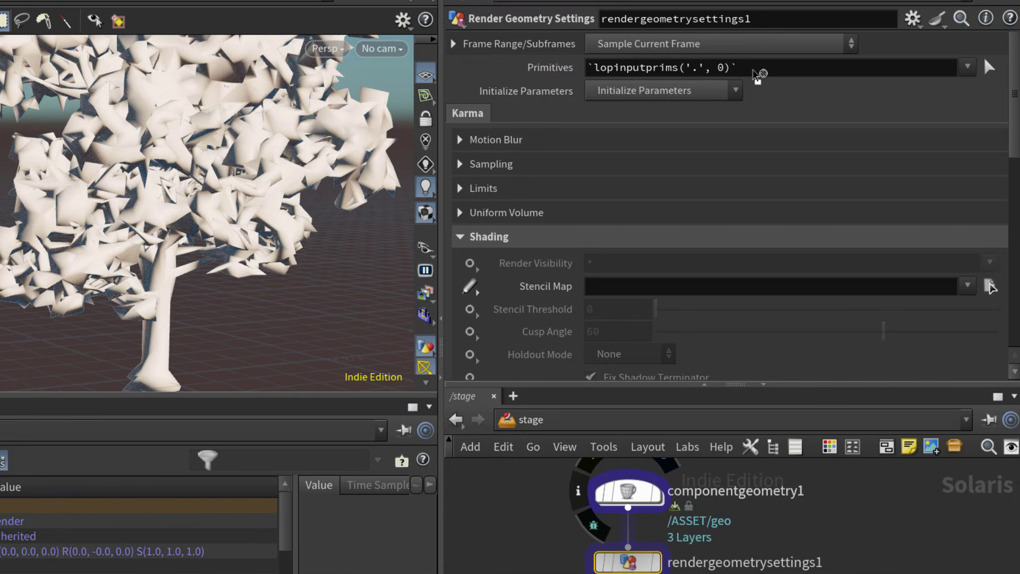
Step: Choose Leaf_1_Spring_Opacity.png from the SP texture folder as the Stencil Map of rendergeometrysettings1
click(987, 287)
scroll(723, 166, down, 15)
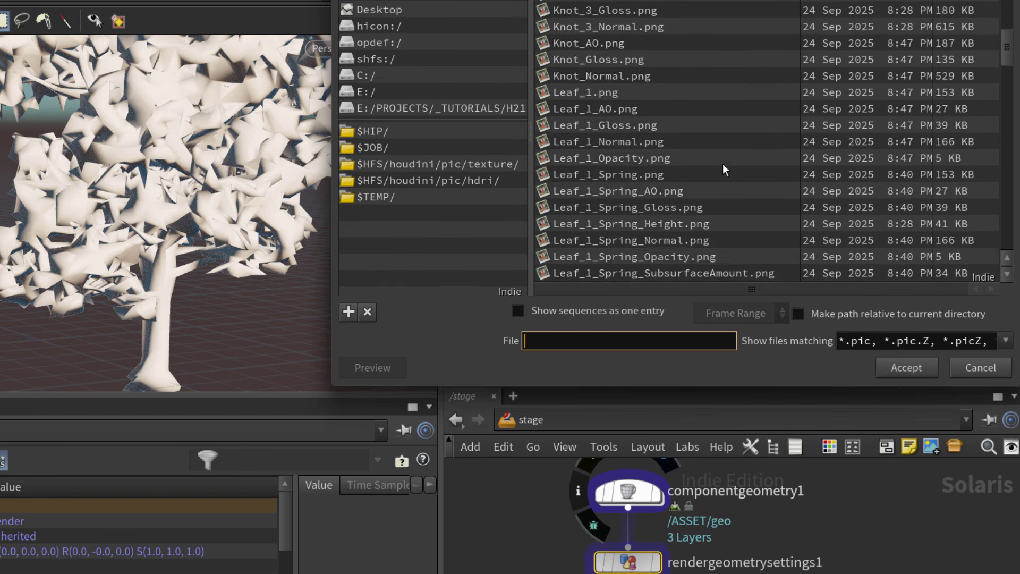
scroll(723, 164, up, 2)
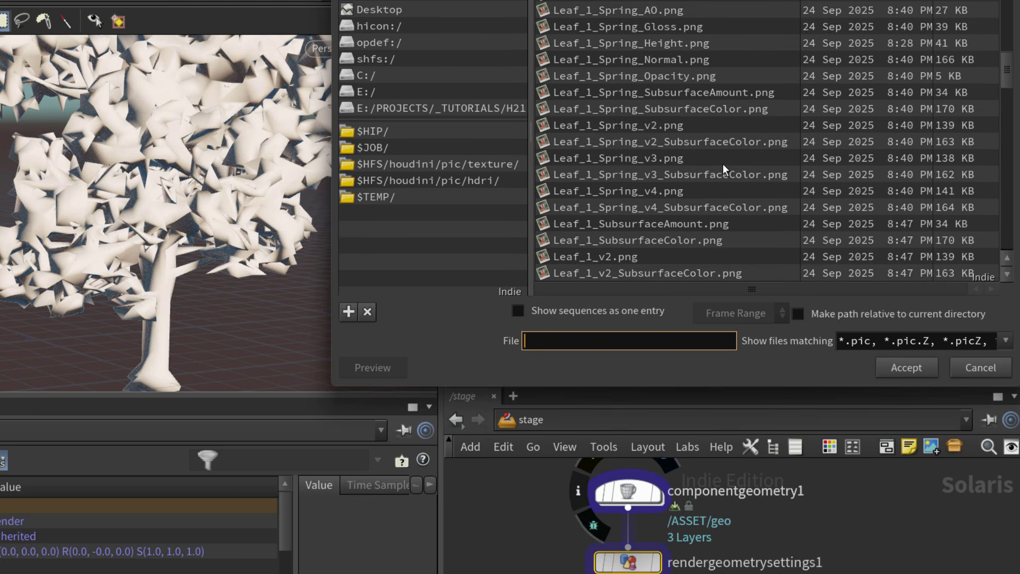
double_click(712, 79)
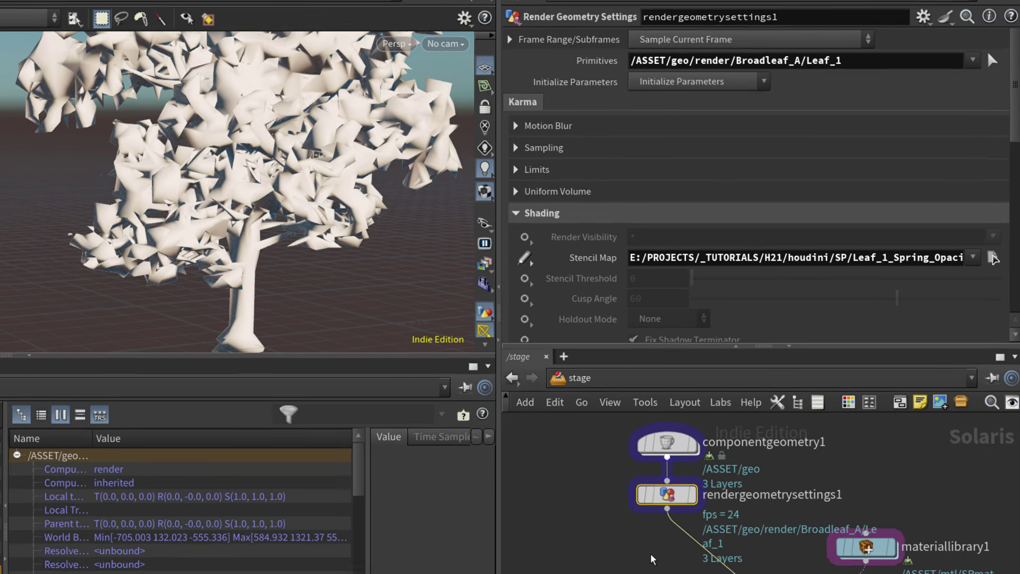
Step: Duplicate rendergeometrysettings1 and insert the copy between it and componentmaterial1
key(ctrl+c)
key(ctrl+v)
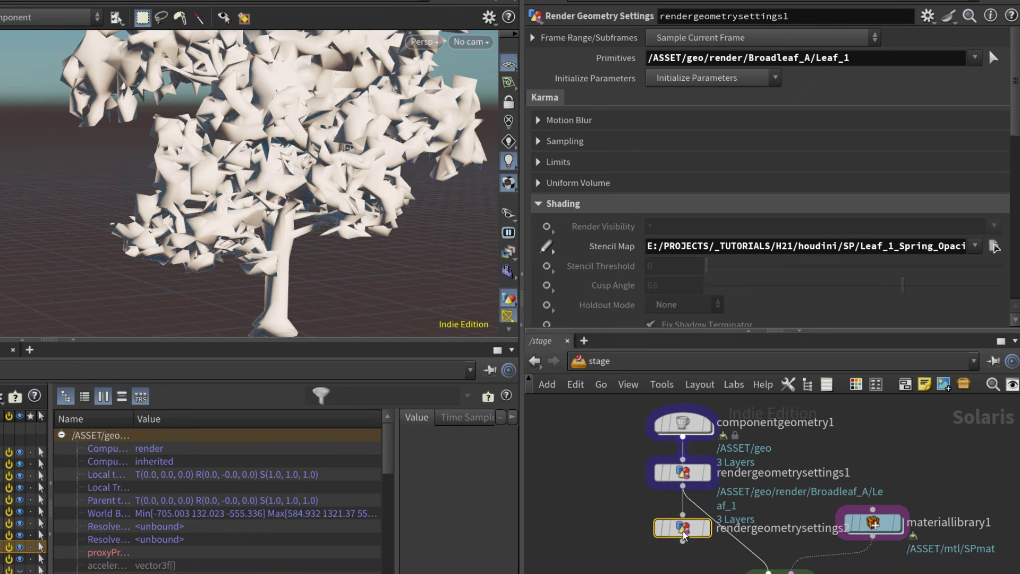
drag(664, 555, 672, 555)
Step: Set the copied node's Primitives to /ASSET/geo/render/Broadleaf_A/Leaf_2 and its Stencil Map to the Leaf_2_Spring_Opacity texture
click(909, 54)
key(BackSpace)
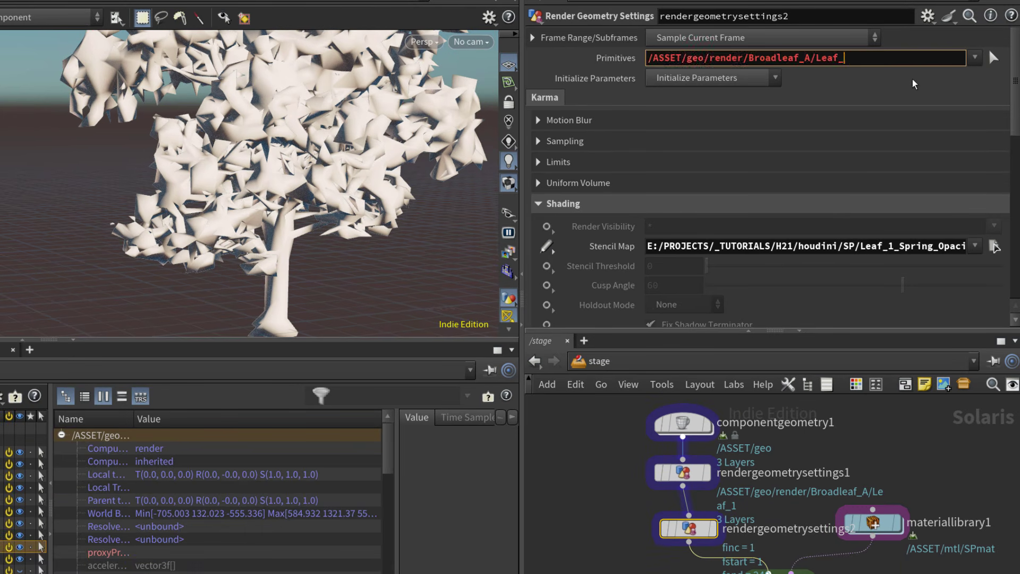
text(2)
key(Return)
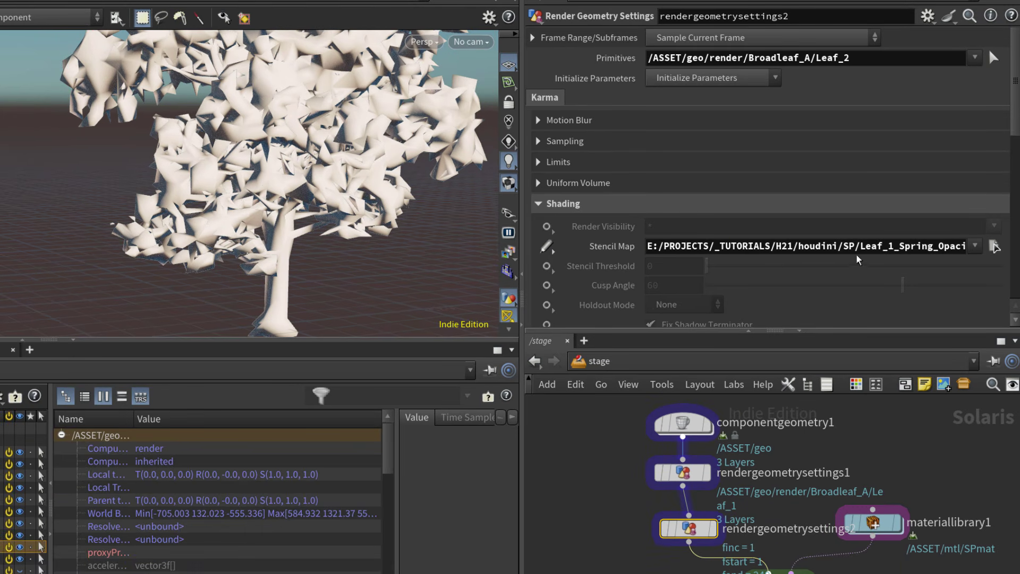
click(885, 249)
text(2)
key(Return)
middle_drag(643, 529, 669, 482)
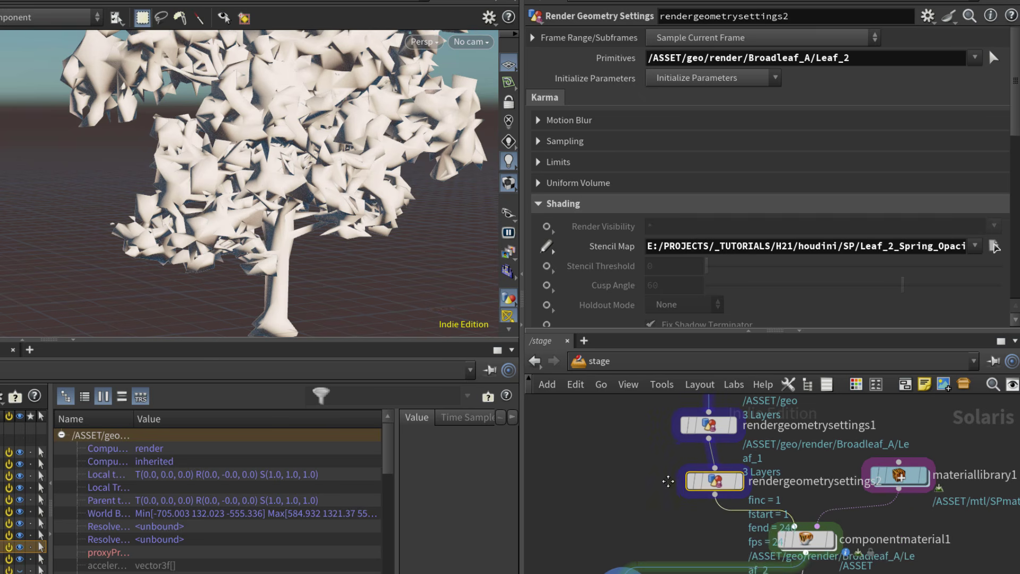
Step: Switch the viewport renderer to Karma CPU and zoom in on the tree's leaves to check the opacity cutouts
click(423, 42)
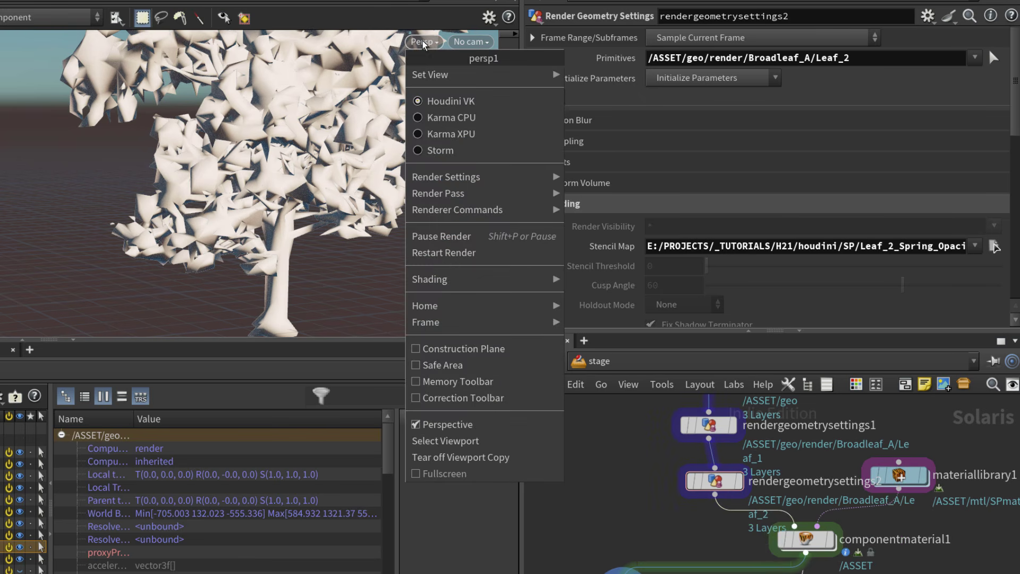
click(422, 42)
click(423, 42)
click(467, 118)
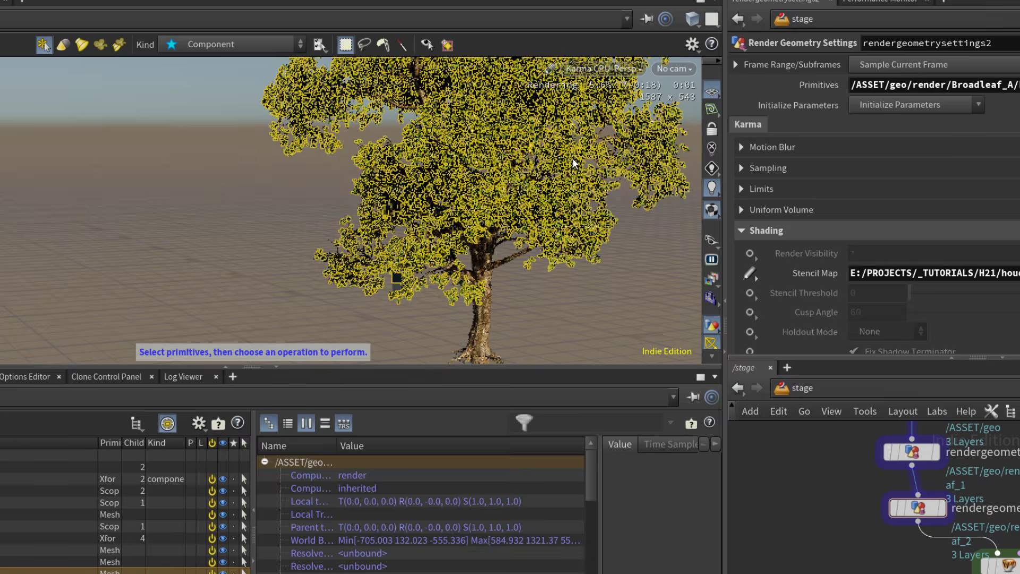
click(21, 572)
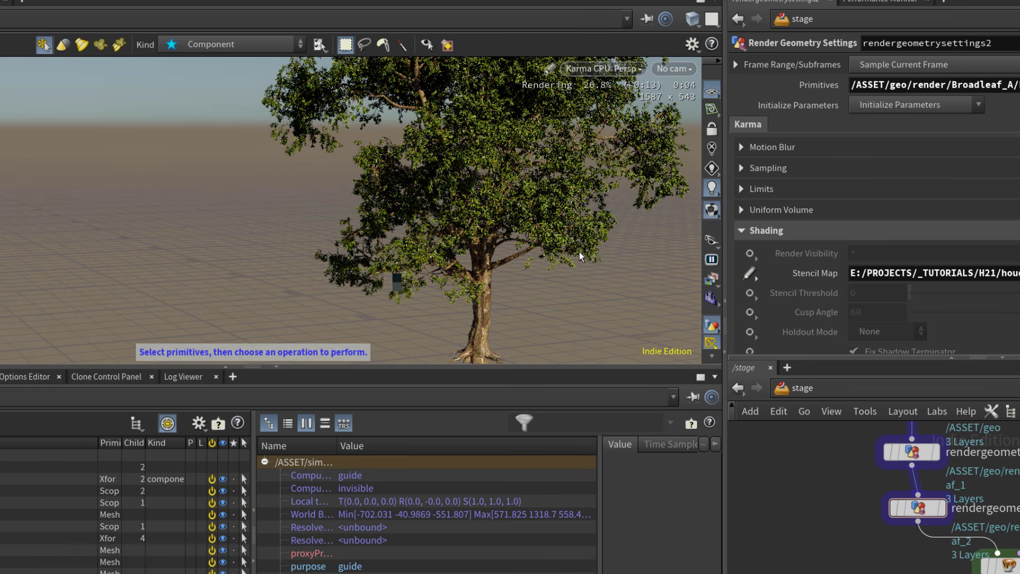
key(Escape)
right_drag(546, 242, 856, 280)
right_drag(396, 270, 499, 209)
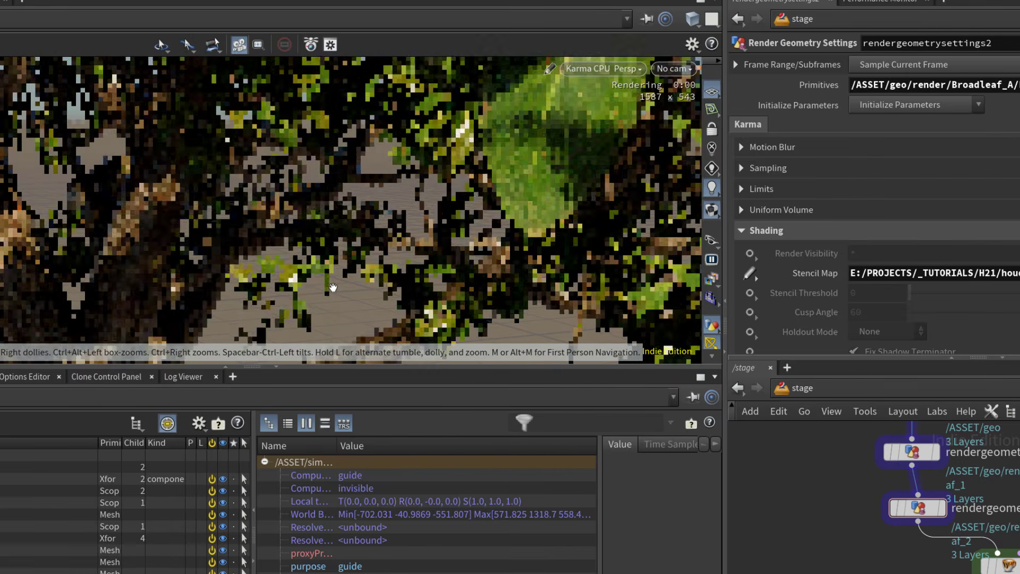
Step: Bypass rendergeometrysettings1 and rendergeometrysettings2 to compare a leaf close up, and re-enable both nodes
click(894, 508)
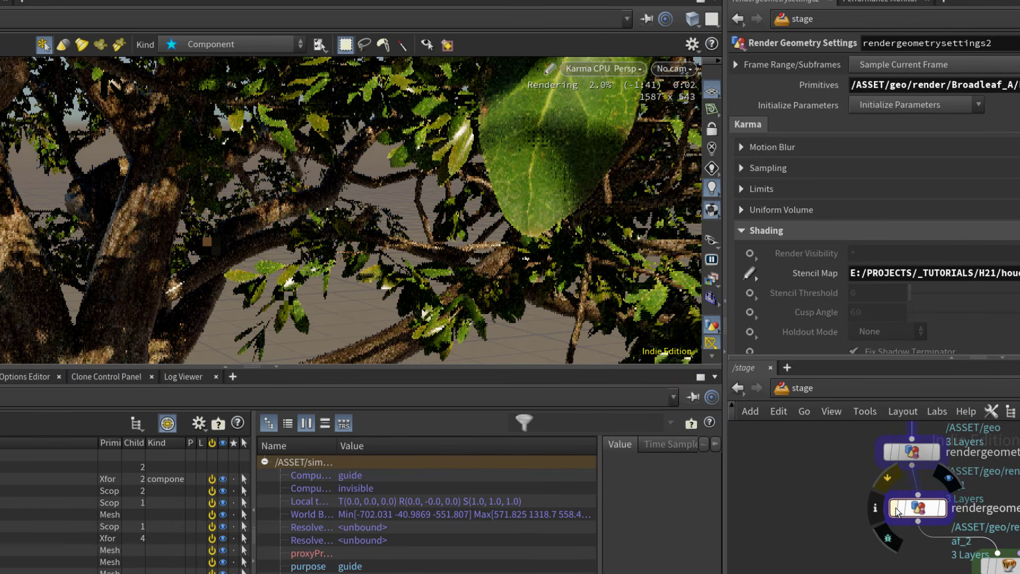
click(889, 452)
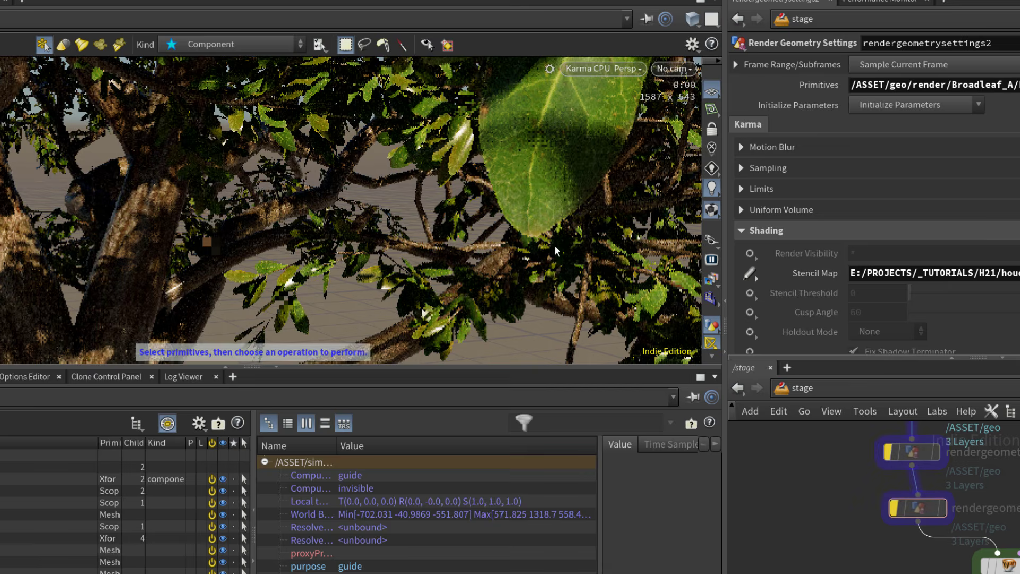
middle_drag(555, 246, 549, 266)
right_drag(549, 266, 576, 287)
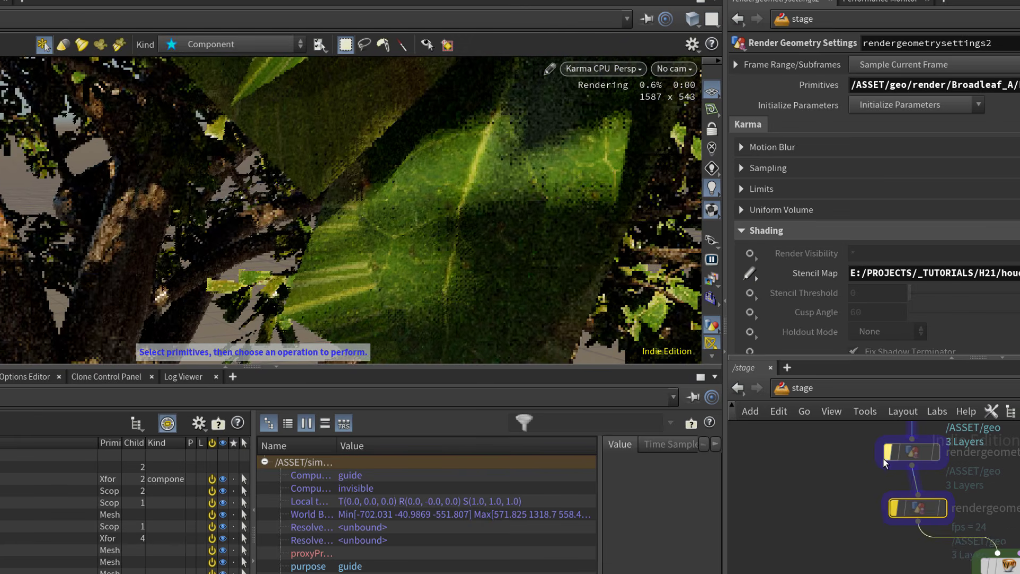
shift+click(887, 454)
click(885, 454)
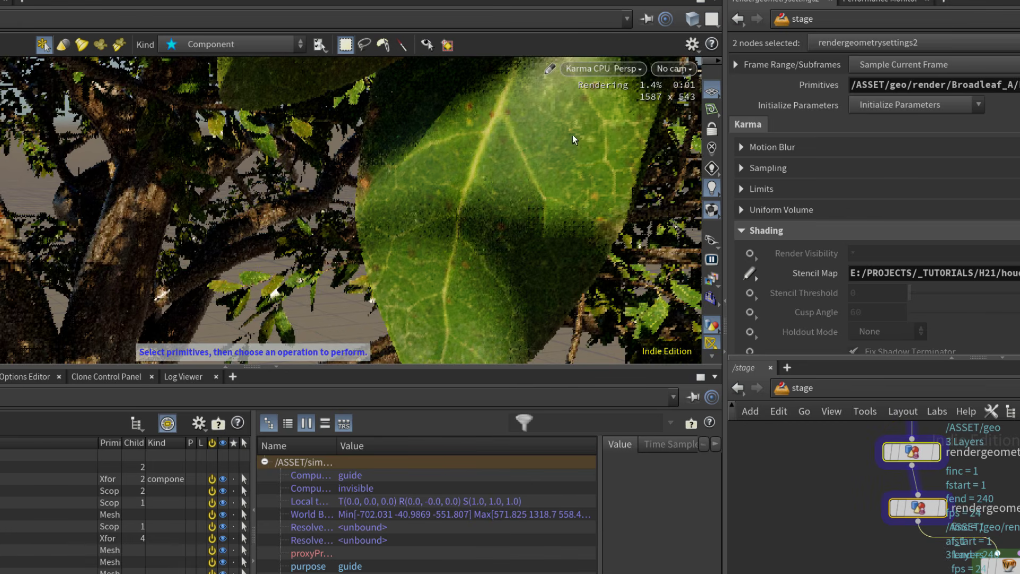
Step: Look over the rendered leaves from further back and switch the viewport renderer to Houdini VK
click(603, 69)
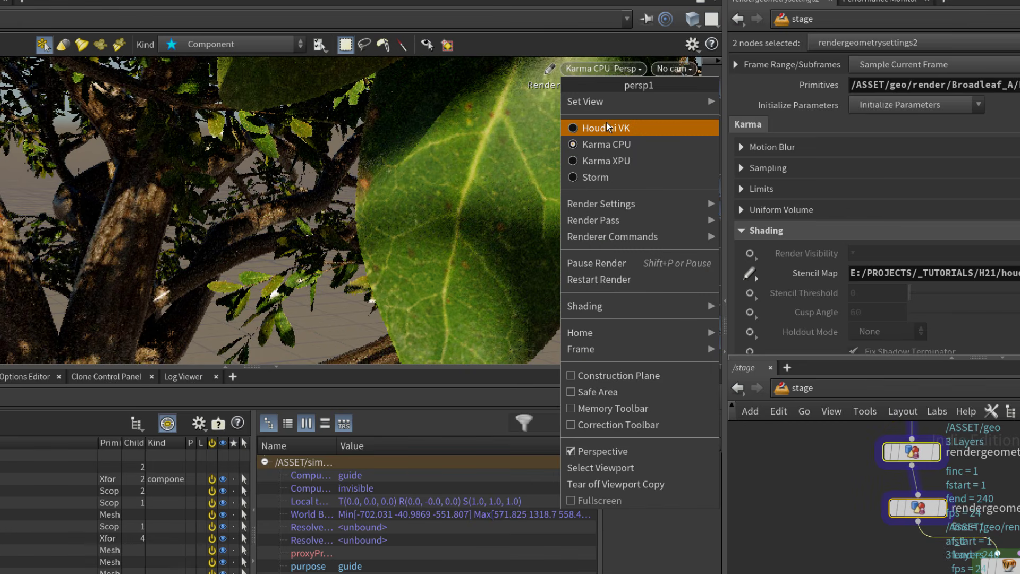
click(398, 142)
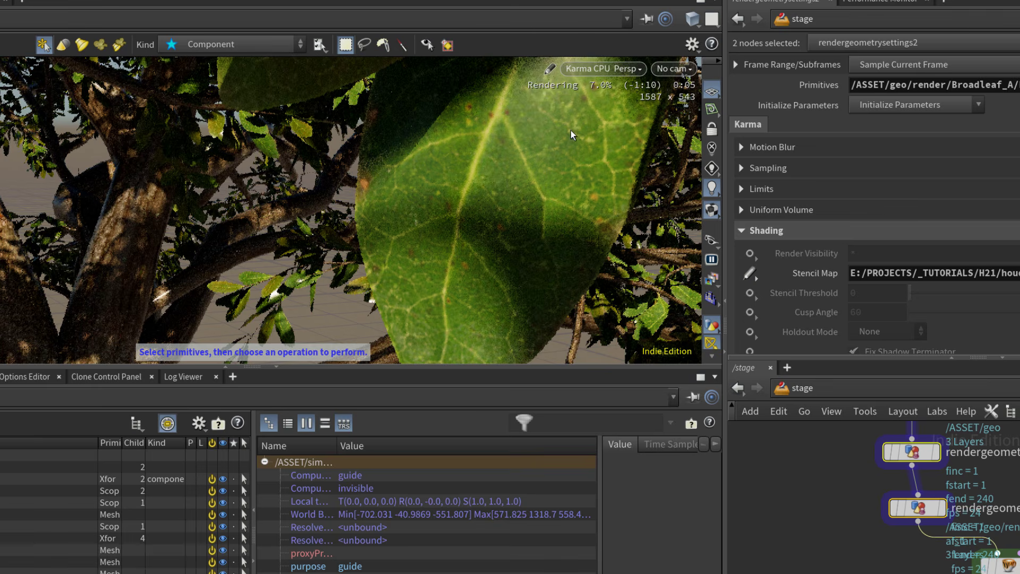
alt+right_drag(555, 179, 569, 191)
alt+drag(569, 192, 608, 101)
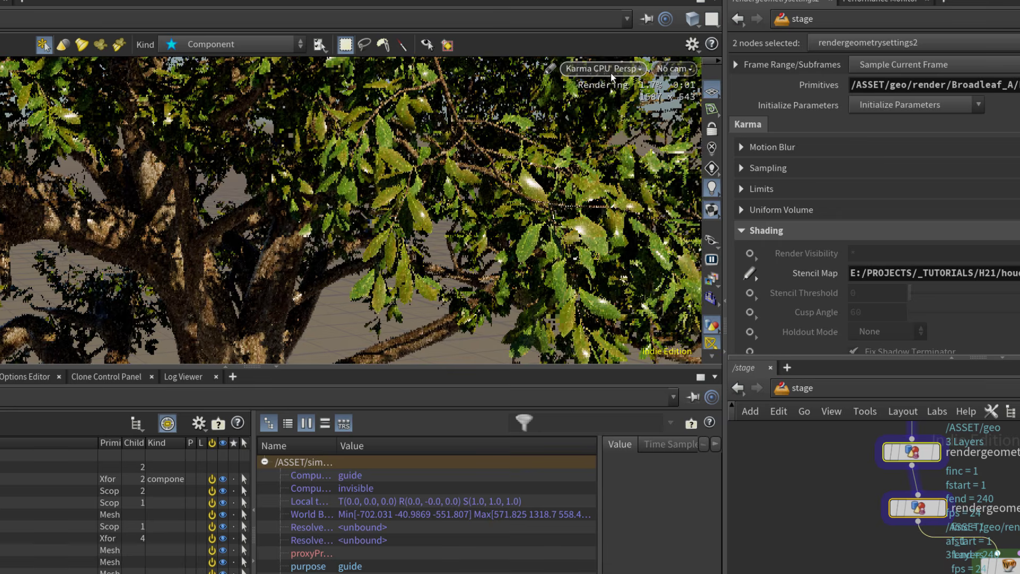
click(610, 71)
click(626, 129)
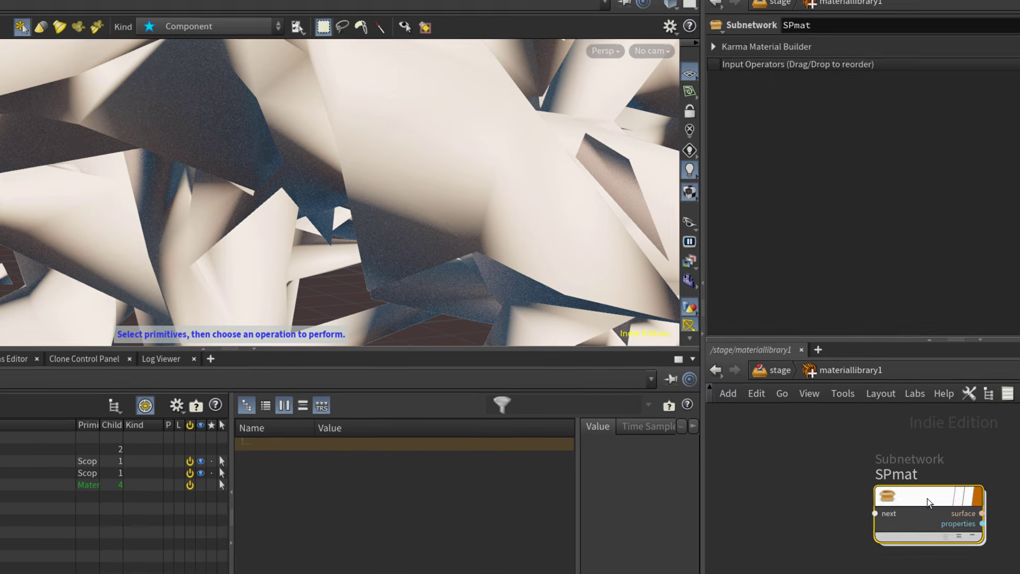
Step: Inside SPmat, duplicate the geomprop value and tiled image nodes and expand the surface shader's Geometry inputs
double_click(924, 499)
middle_drag(705, 425, 665, 369)
drag(710, 379, 443, 246)
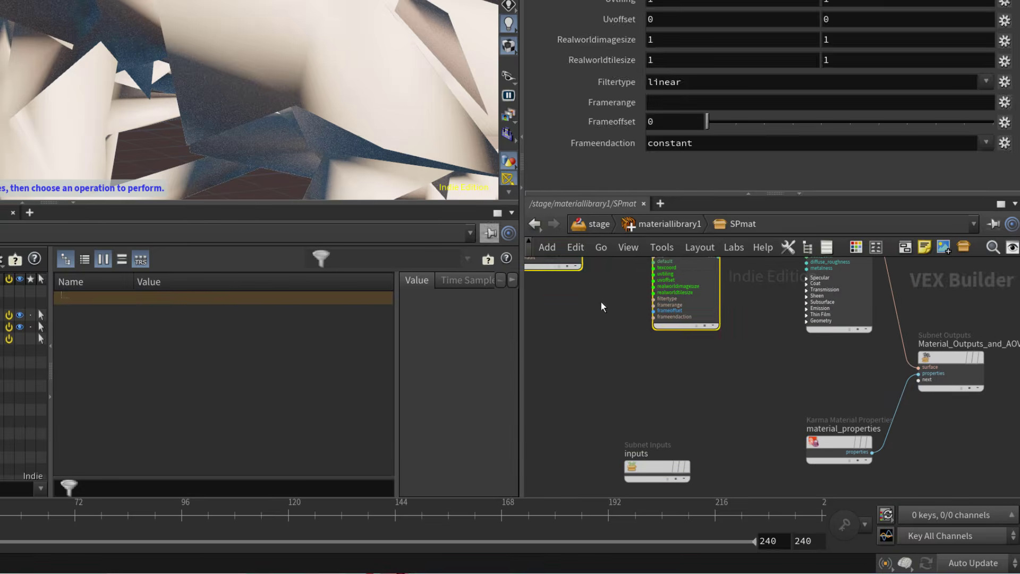
key(ctrl+c)
key(ctrl+v)
click(808, 321)
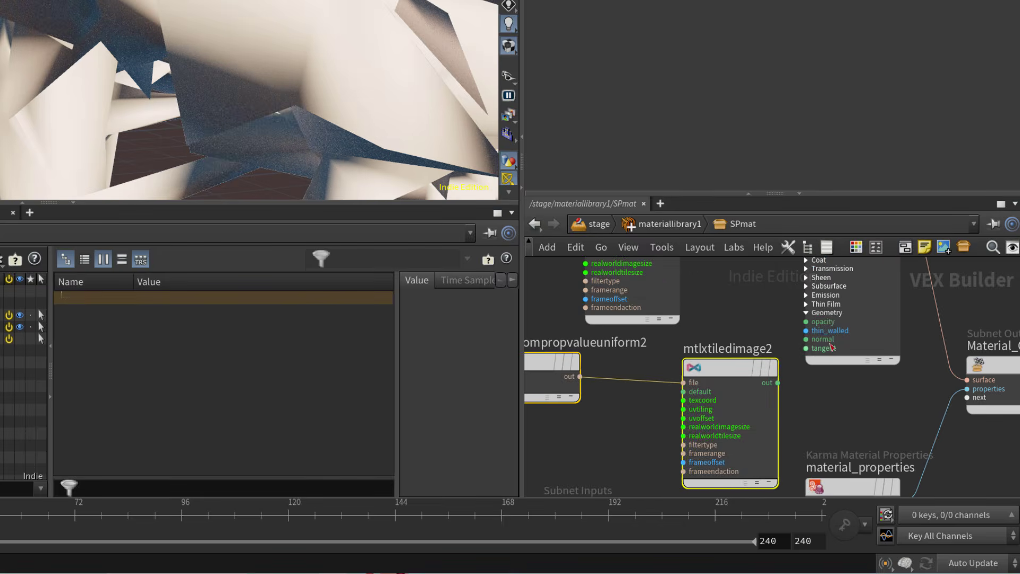
scroll(814, 340, up, 3)
drag(712, 372, 673, 378)
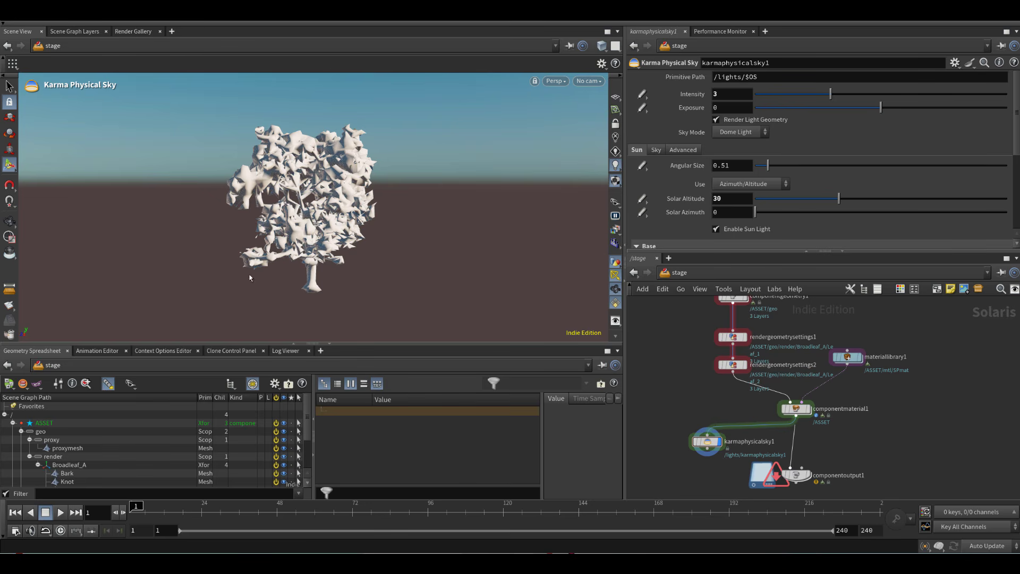
Step: Take rendergeometrysettings1 and rendergeometrysettings2 out from between componentgeometry1 and componentmaterial1 and place them below componentmaterial1
drag(795, 409, 793, 400)
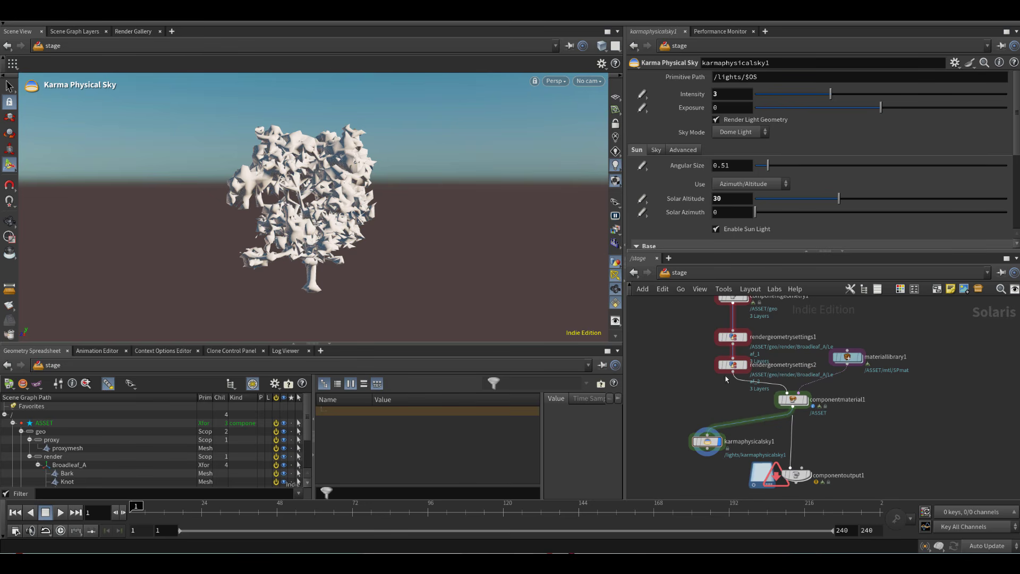
drag(720, 385, 828, 449)
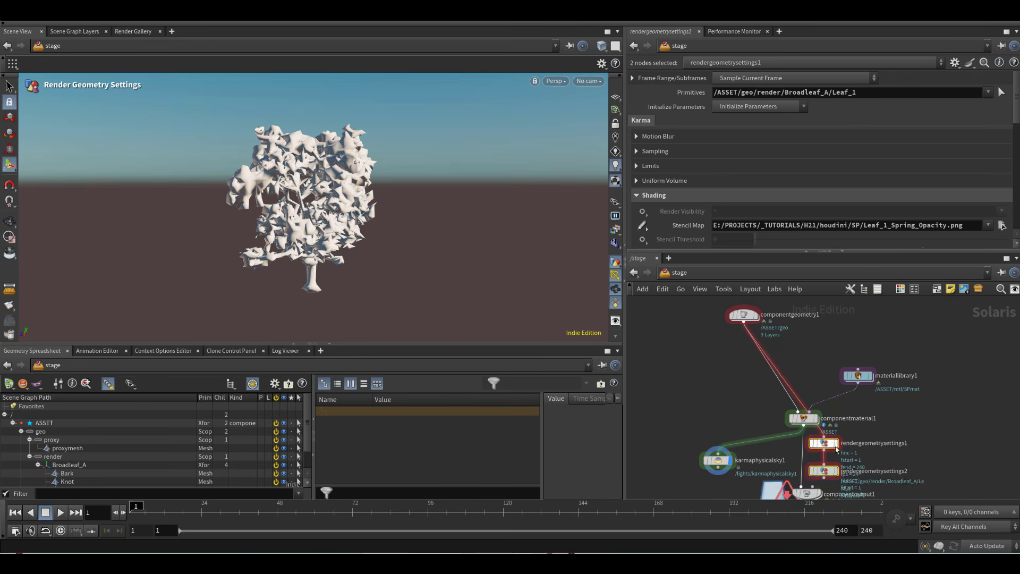
middle_drag(796, 463, 793, 387)
scroll(792, 387, up, 2)
drag(815, 432, 834, 407)
Step: Wire componentmaterial1 through rendergeometrysettings1 and rendergeometrysettings2 into karmaphysicalsky1 and componentoutput1
drag(837, 358, 805, 325)
click(913, 349)
scroll(803, 366, up, 1)
middle_drag(754, 380, 819, 335)
drag(728, 347, 863, 401)
drag(715, 417, 726, 430)
click(726, 431)
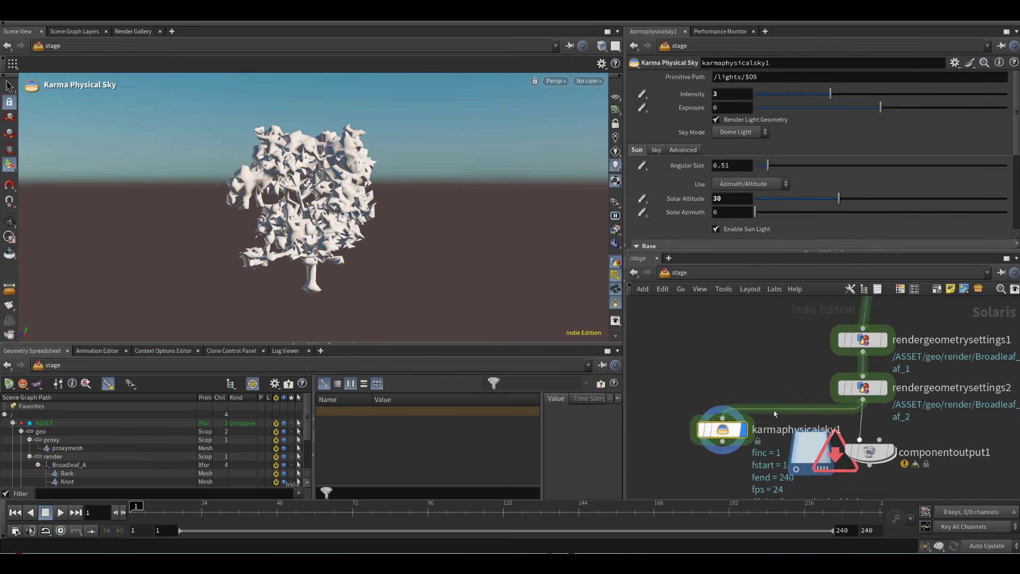
Step: Examine componentoutput1's Caching settings and the expressions behind its Name, File Name and Location
middle_drag(797, 391, 736, 355)
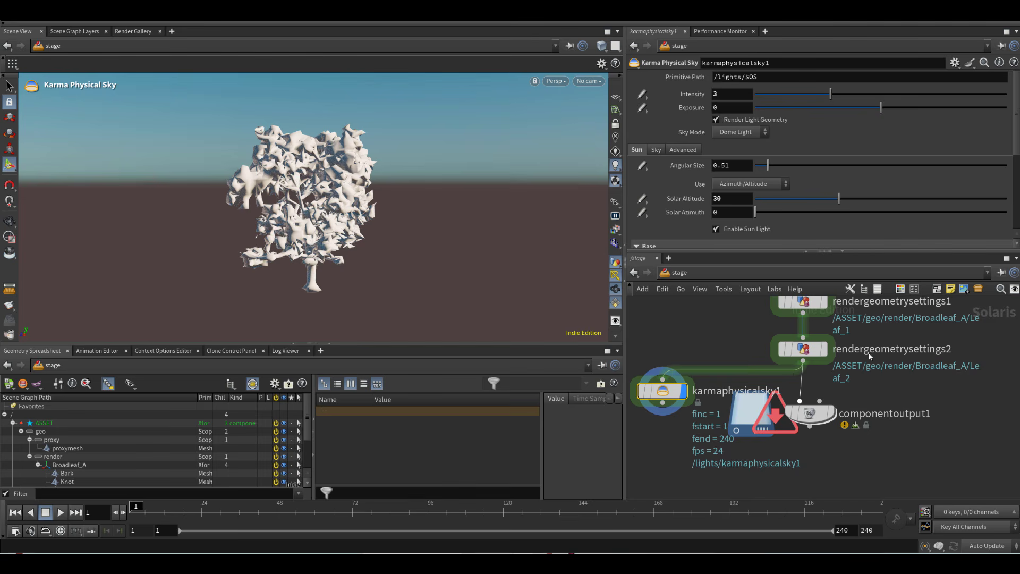
scroll(855, 408, down, 2)
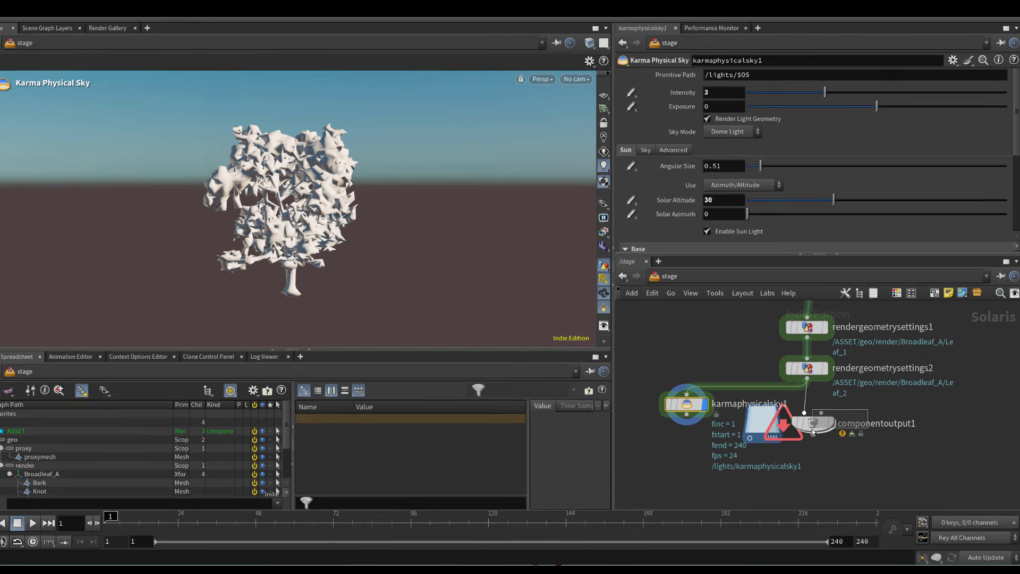
click(829, 420)
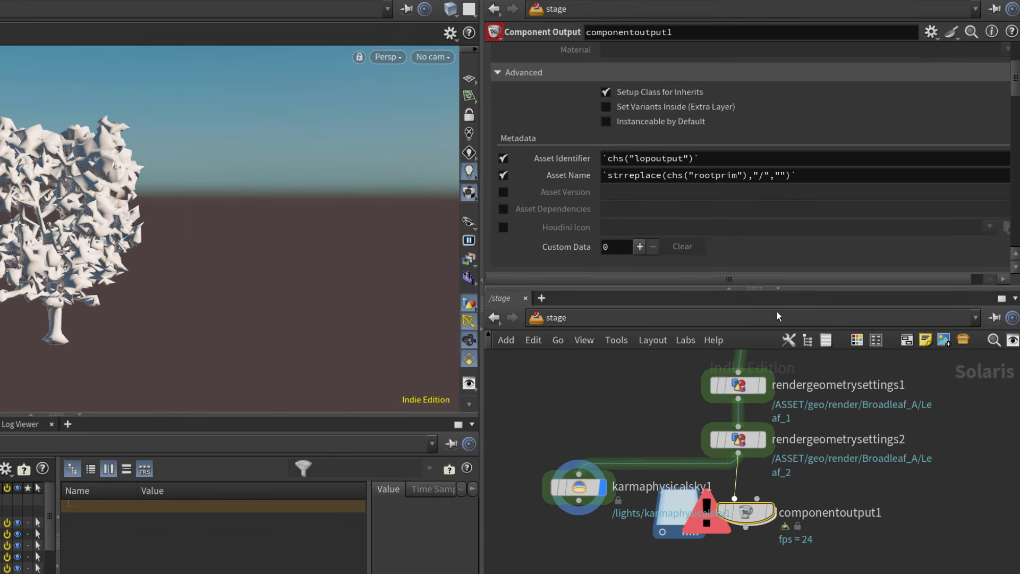
drag(747, 514, 747, 520)
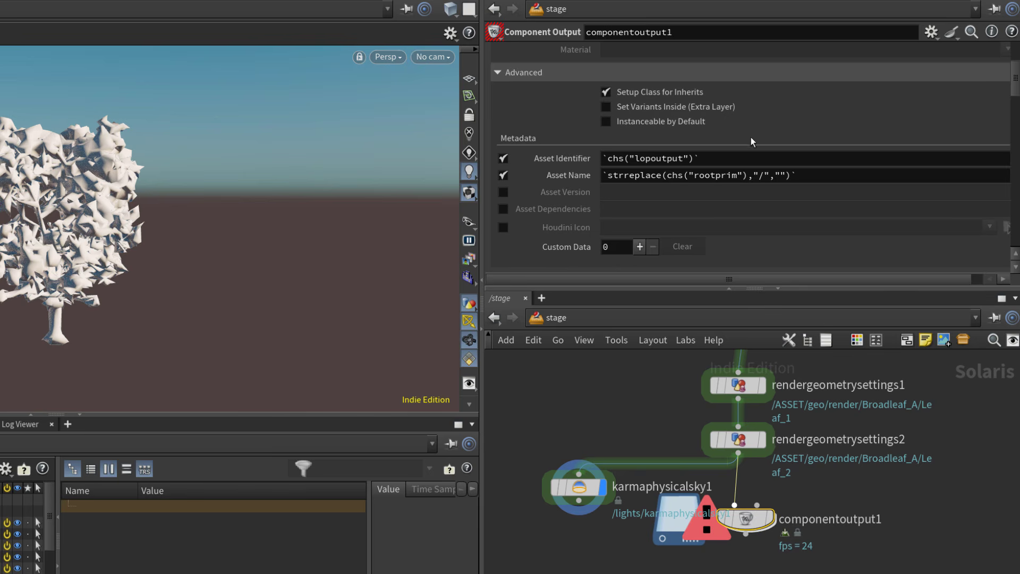
scroll(763, 163, up, 3)
scroll(782, 193, down, 6)
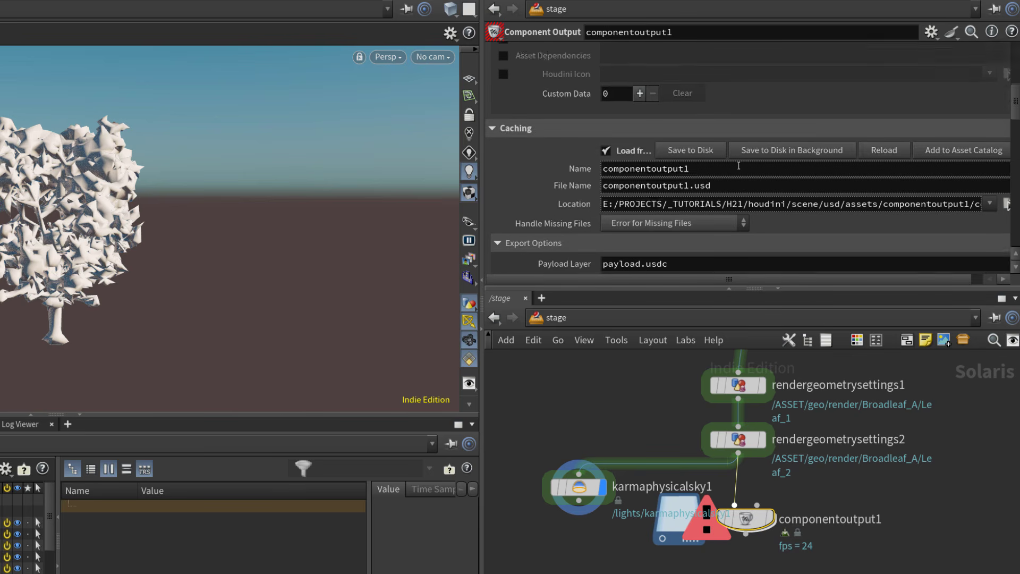
scroll(586, 192, down, 1)
scroll(547, 193, down, 2)
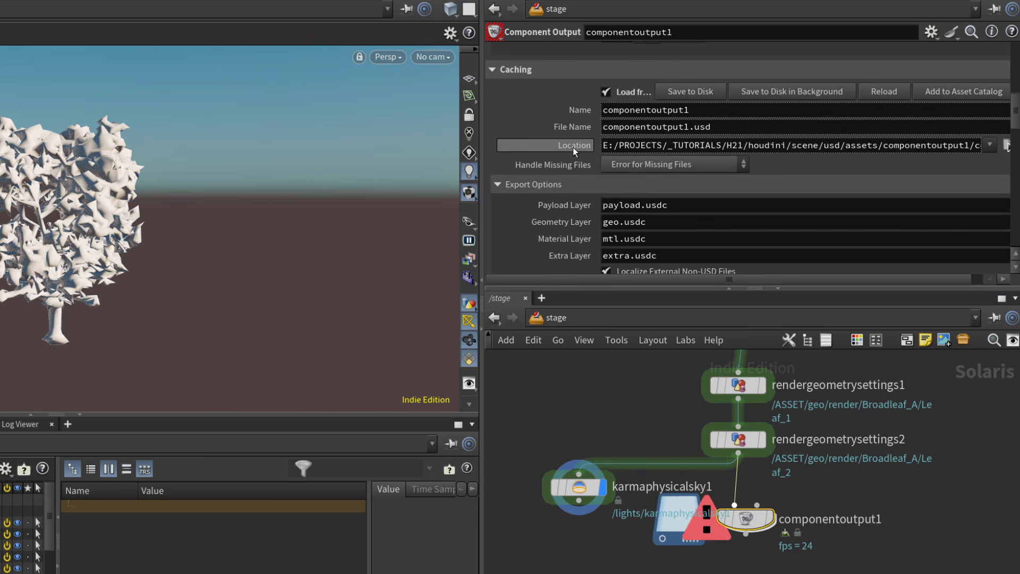
click(572, 146)
click(571, 126)
click(569, 110)
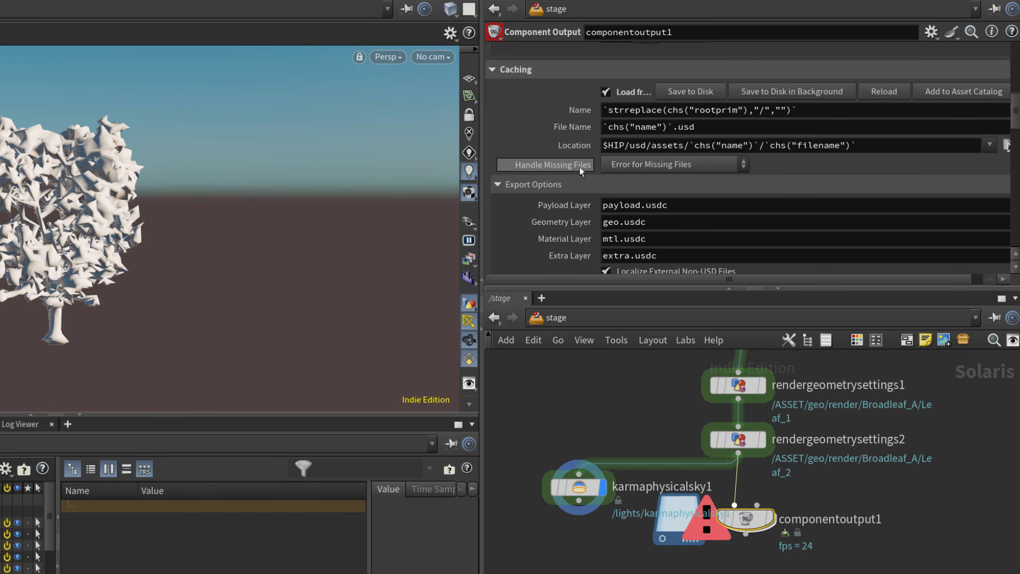
click(567, 111)
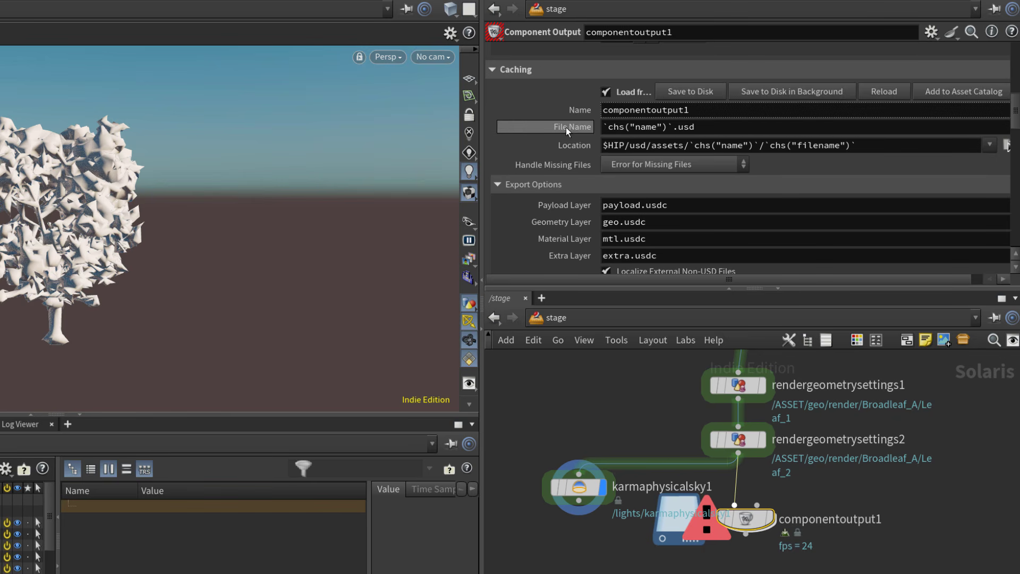
click(566, 126)
click(566, 147)
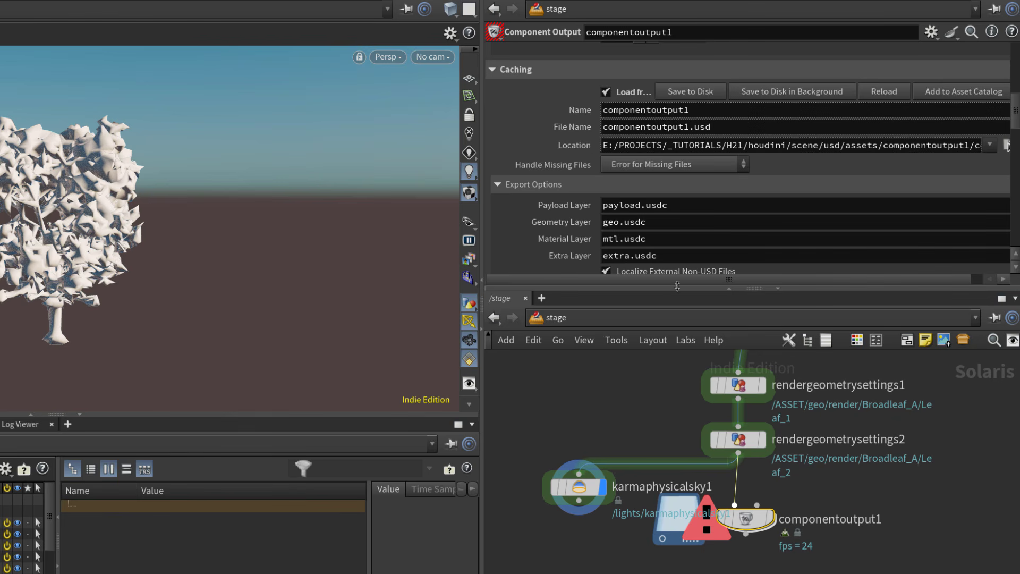
Step: Rename the componentoutput1 node to broadleaf_A and check the resulting Location path
double_click(834, 520)
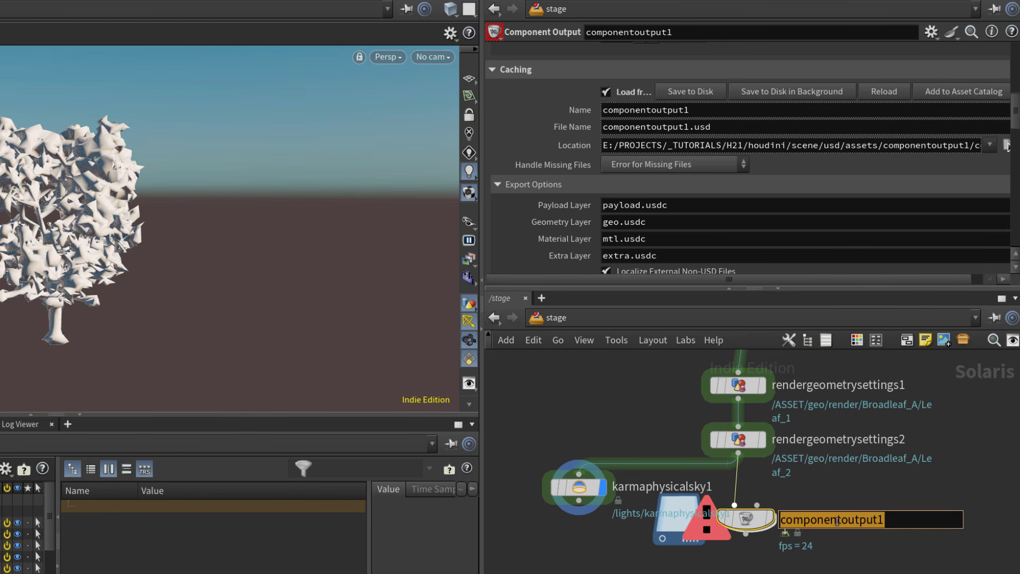
text(broadle)
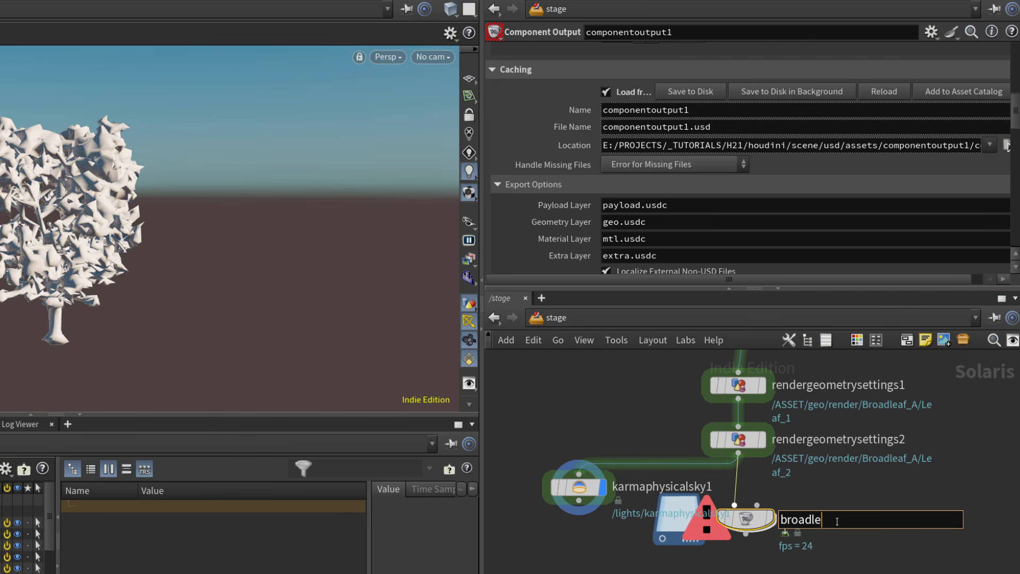
text(af_A)
key(Return)
drag(933, 146, 984, 159)
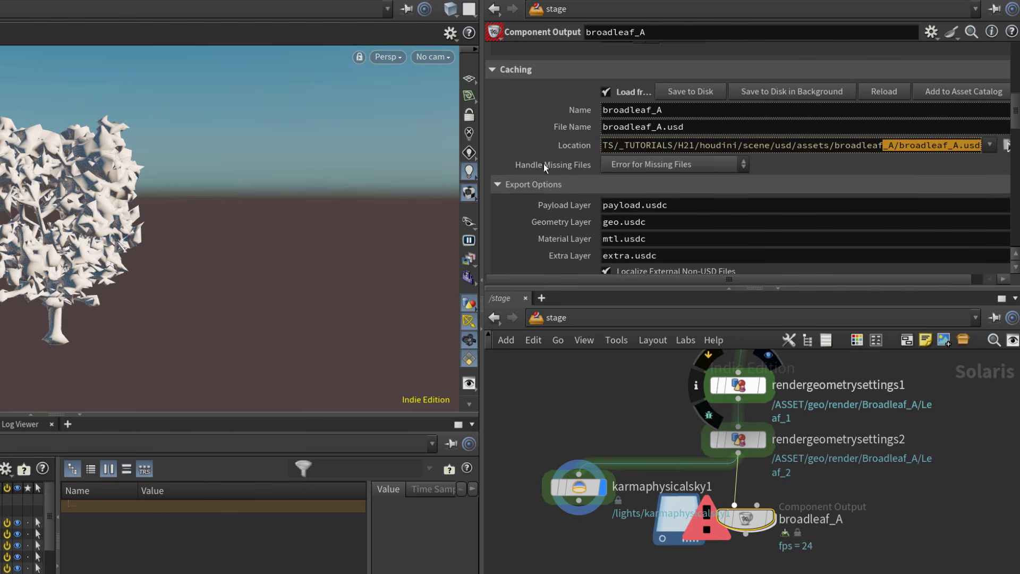
click(549, 155)
Step: Review the export layer file names of broadleaf_A and save the component to disk
scroll(542, 156, down, 2)
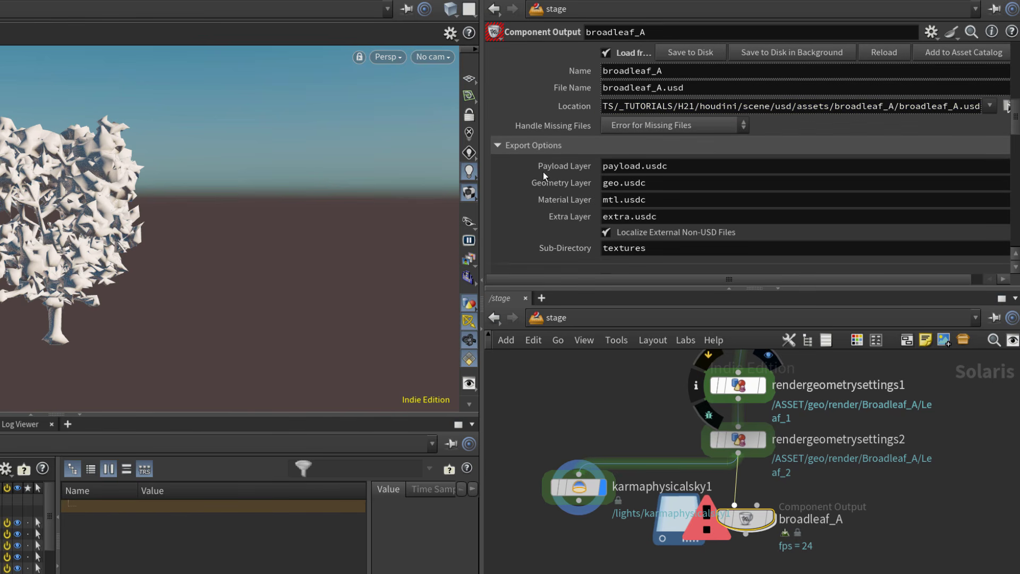
click(646, 166)
drag(645, 167, 629, 170)
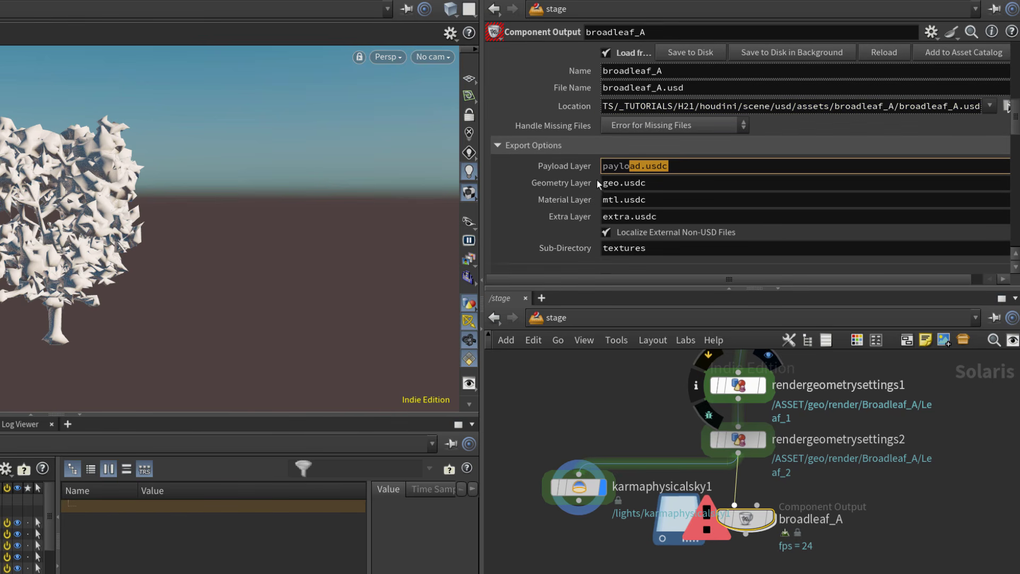
click(563, 206)
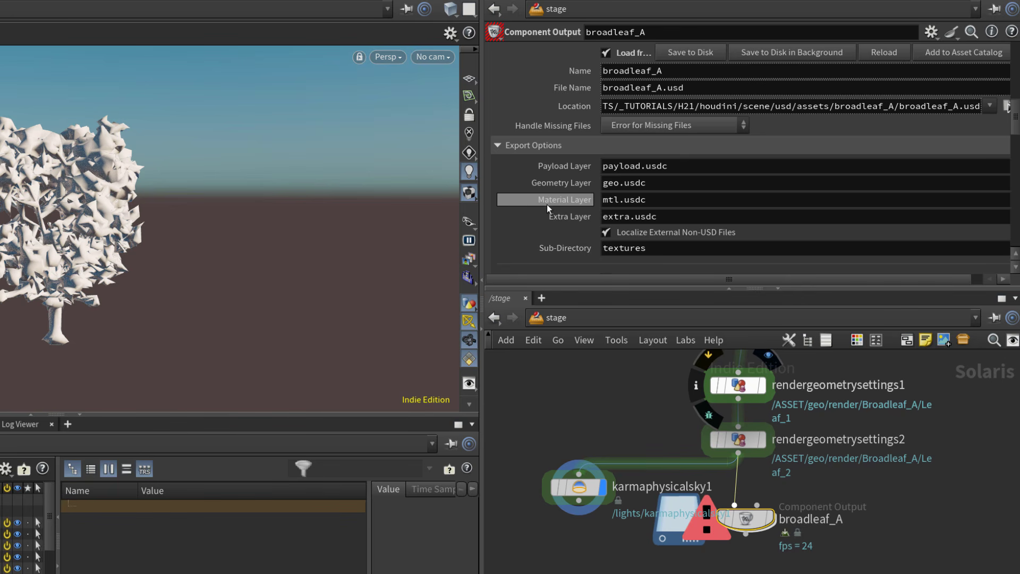
scroll(546, 196, up, 3)
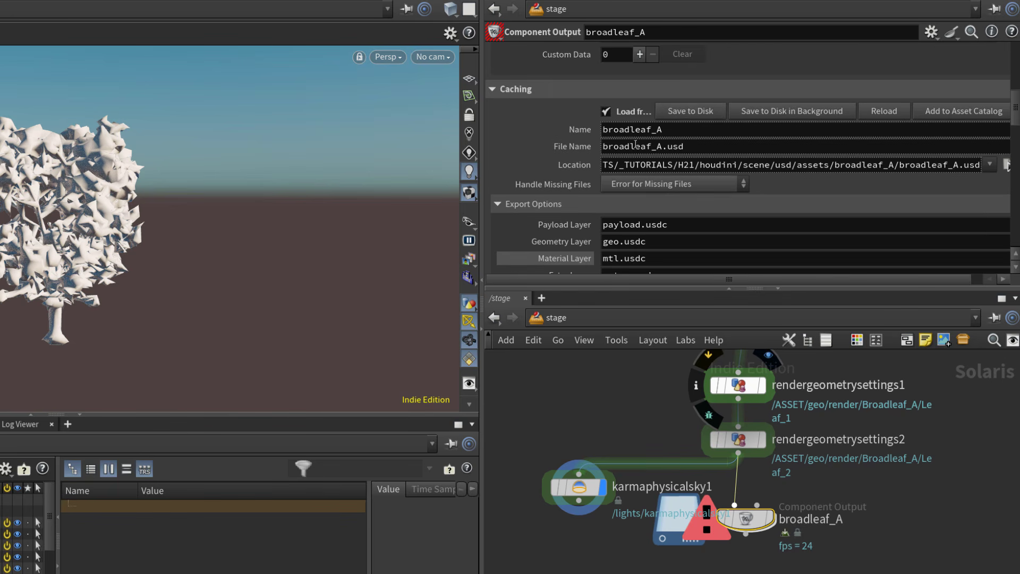
click(686, 111)
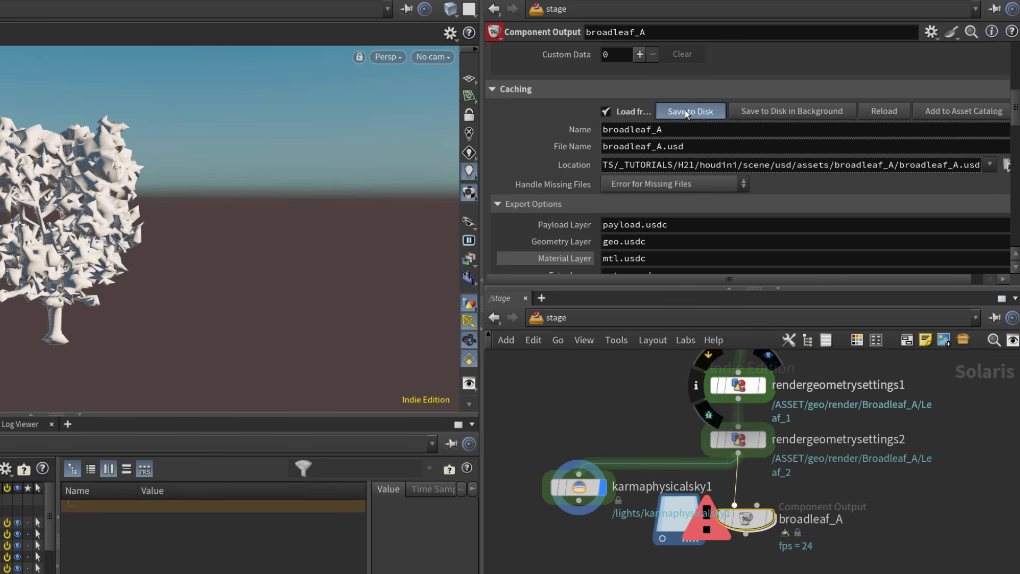
Step: Open an Asset Catalog pane beside the Log Viewer
click(67, 424)
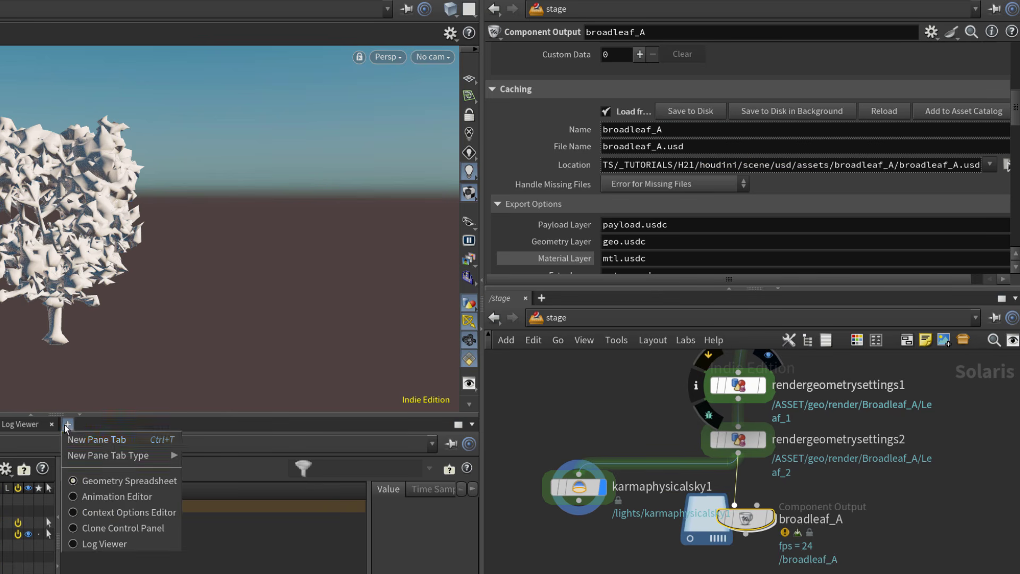
mouse_move(129, 456)
mouse_move(246, 340)
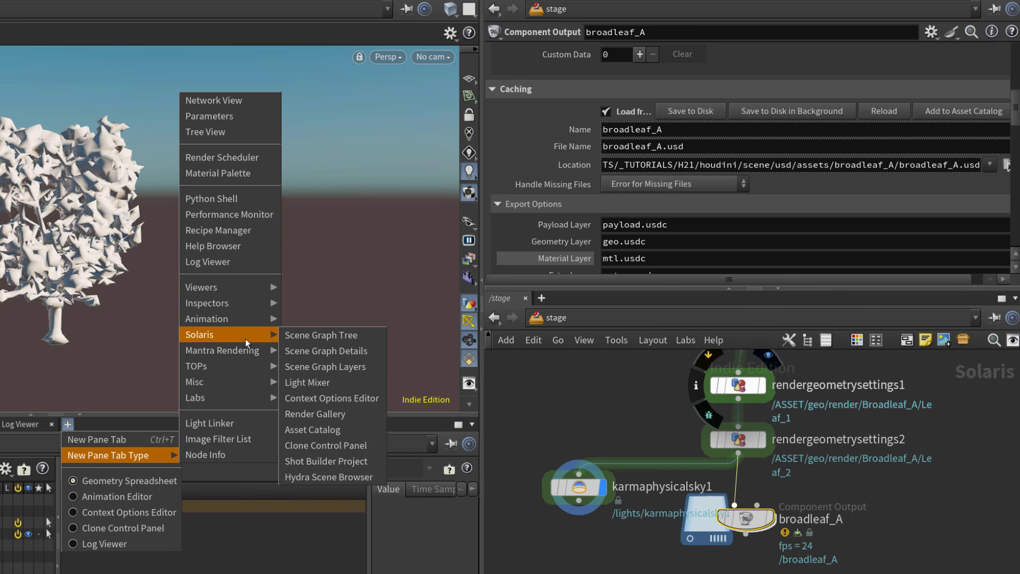
click(336, 431)
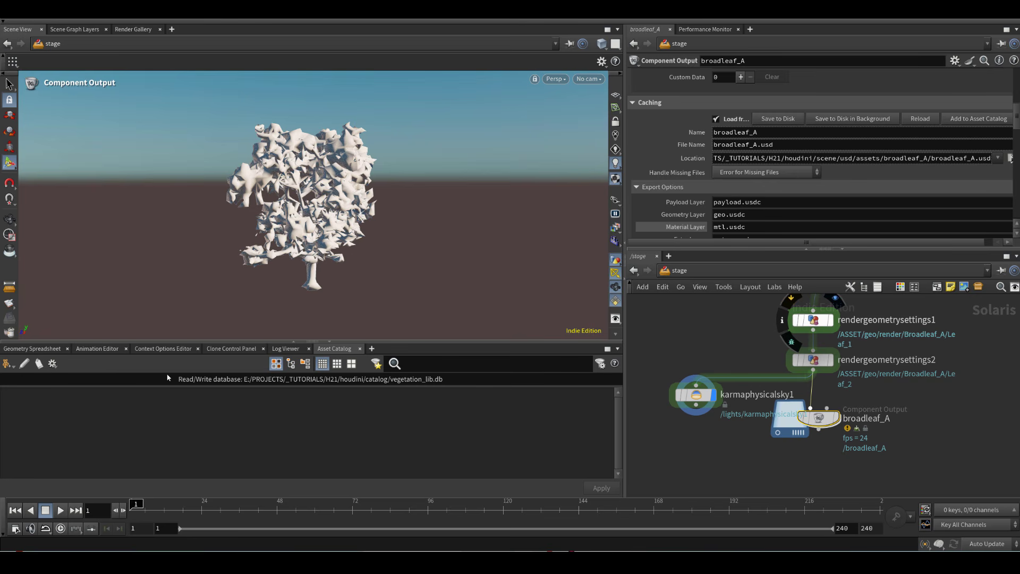
click(60, 365)
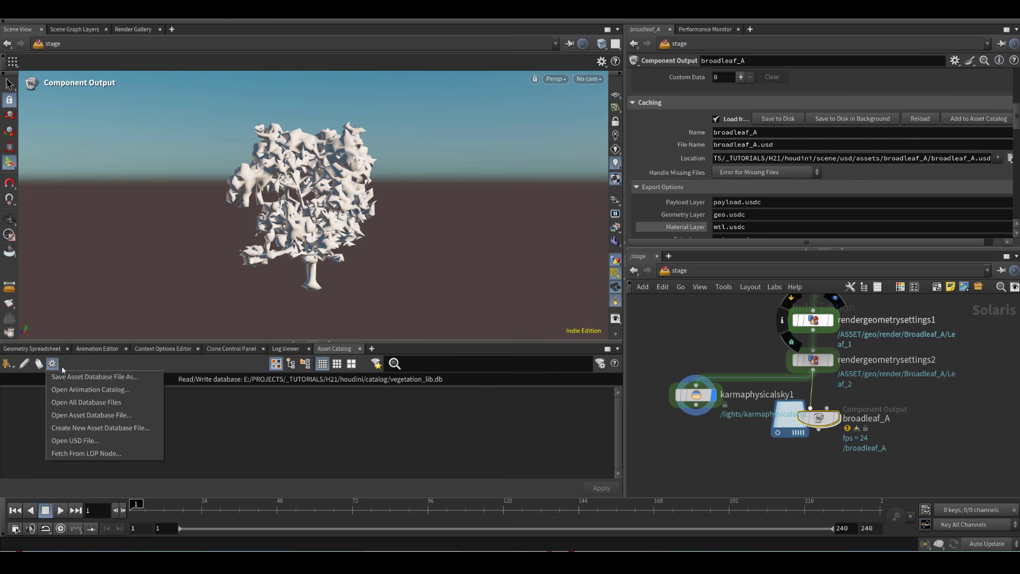
click(100, 432)
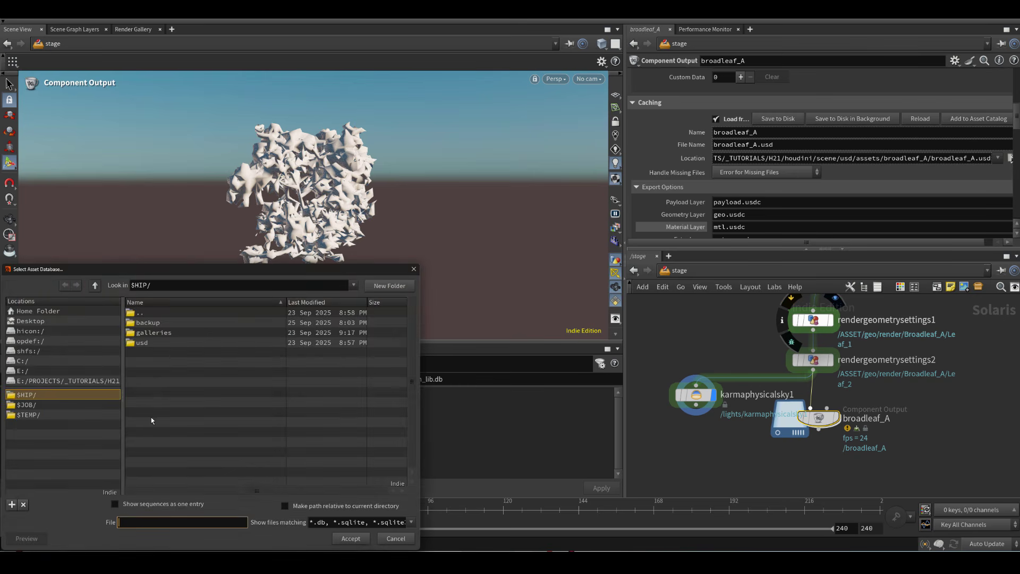
click(162, 333)
double_click(162, 336)
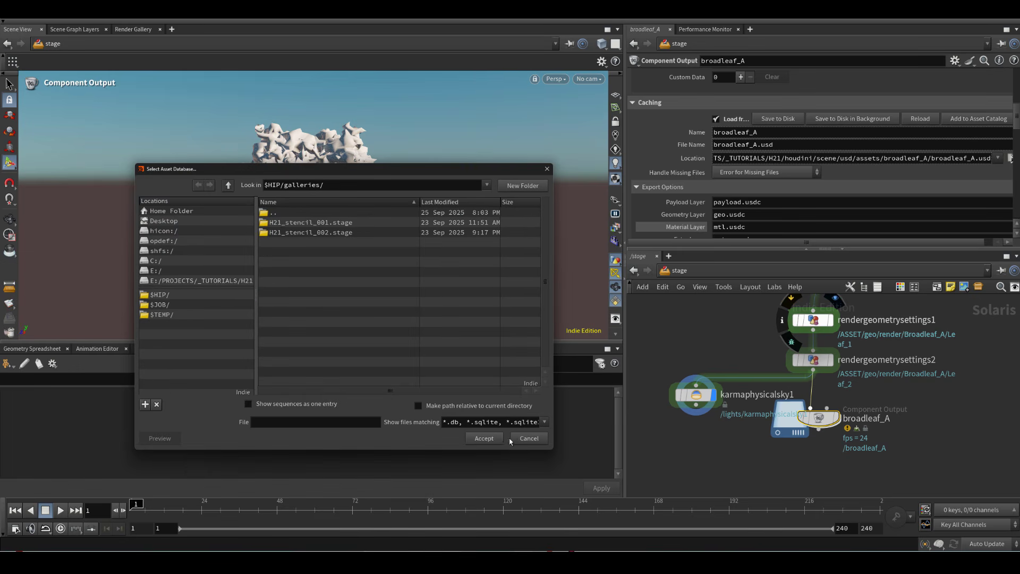
click(513, 434)
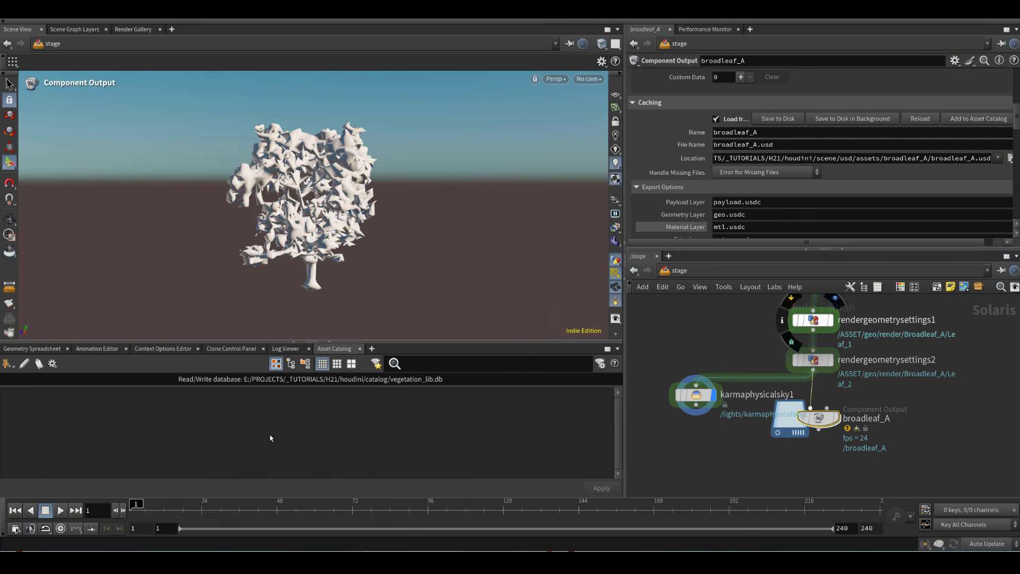
Step: Set broadleaf_A's thumbnail Mode to Viewport, enable View Thumbnail Camera and review the automatic camera settings
scroll(802, 186, down, 6)
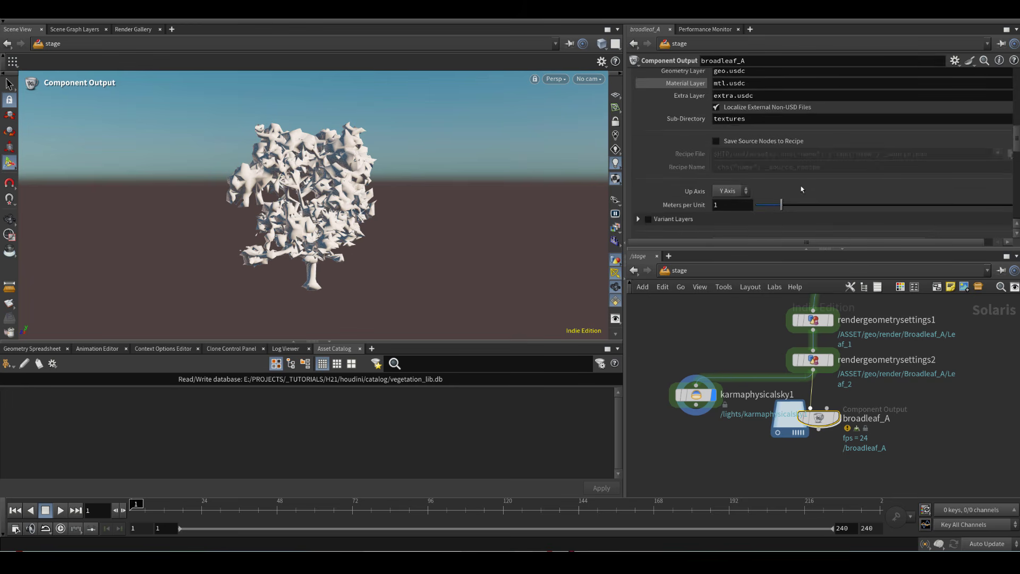
scroll(685, 160, down, 8)
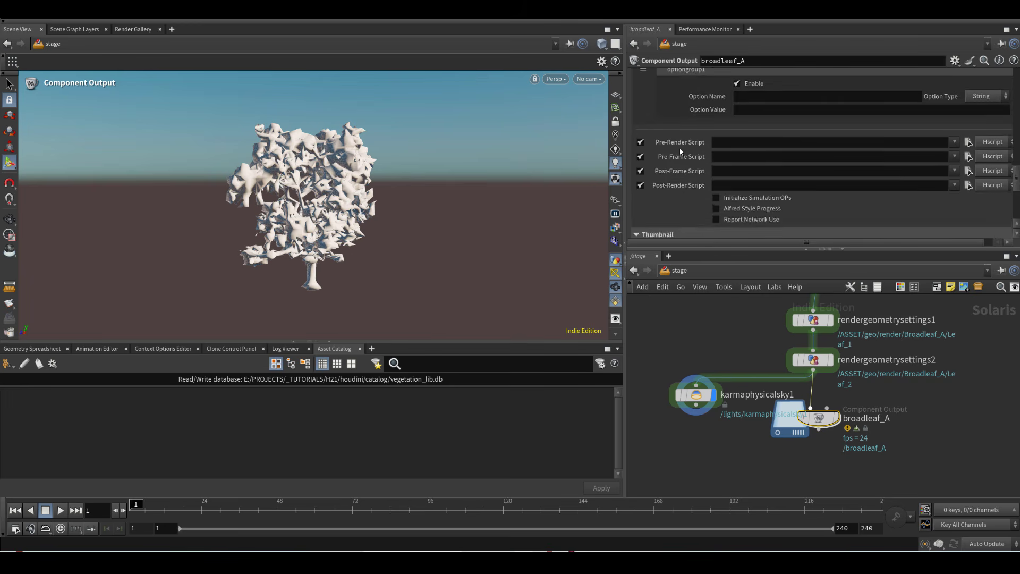
scroll(682, 152, down, 1)
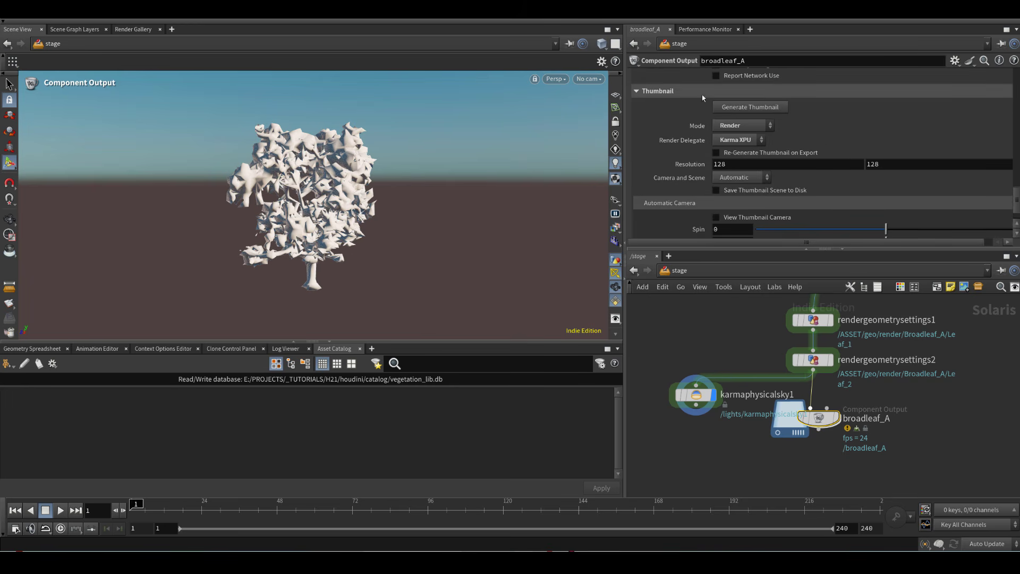
click(745, 127)
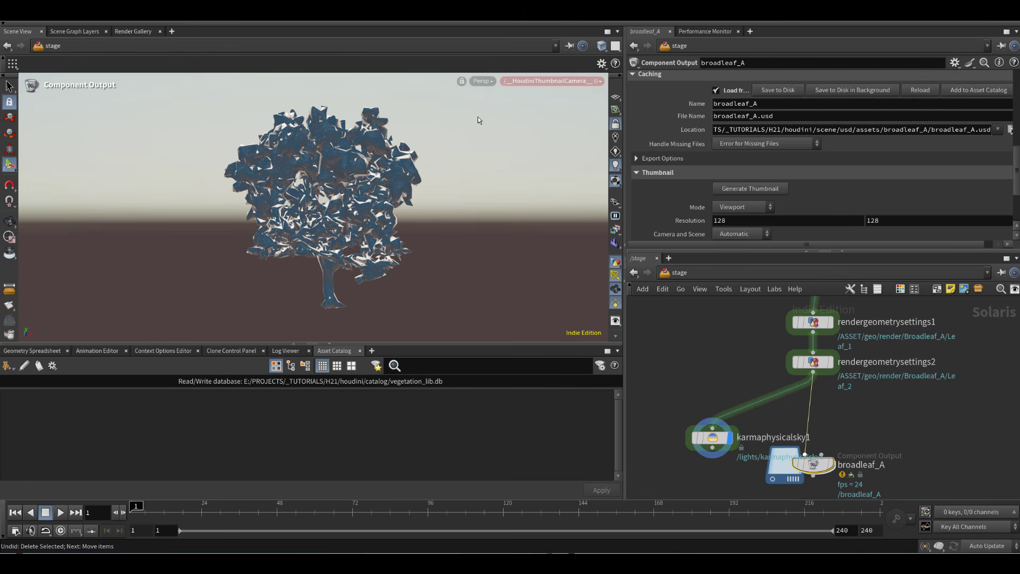
key(Escape)
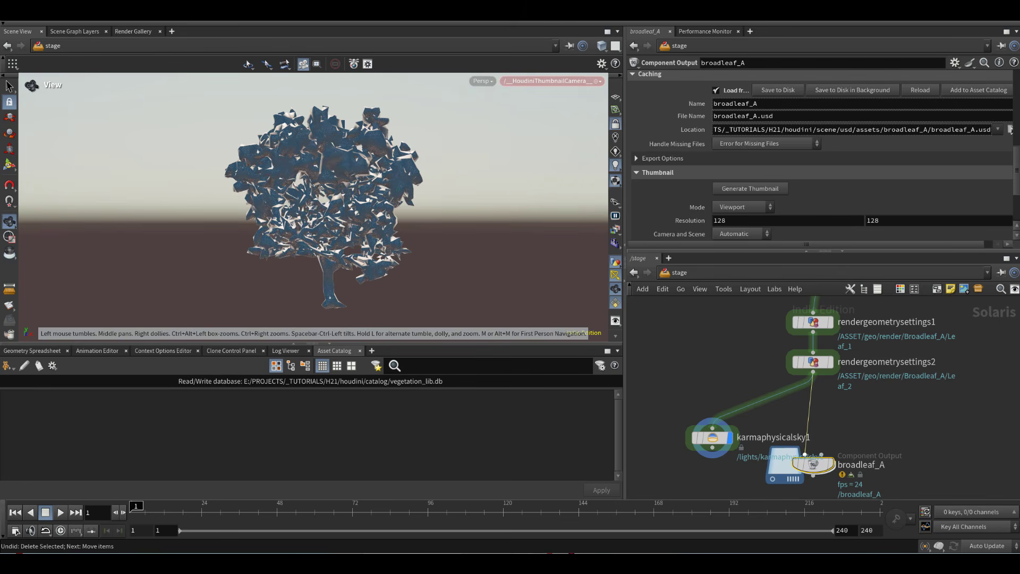
key(Return)
scroll(791, 190, down, 1)
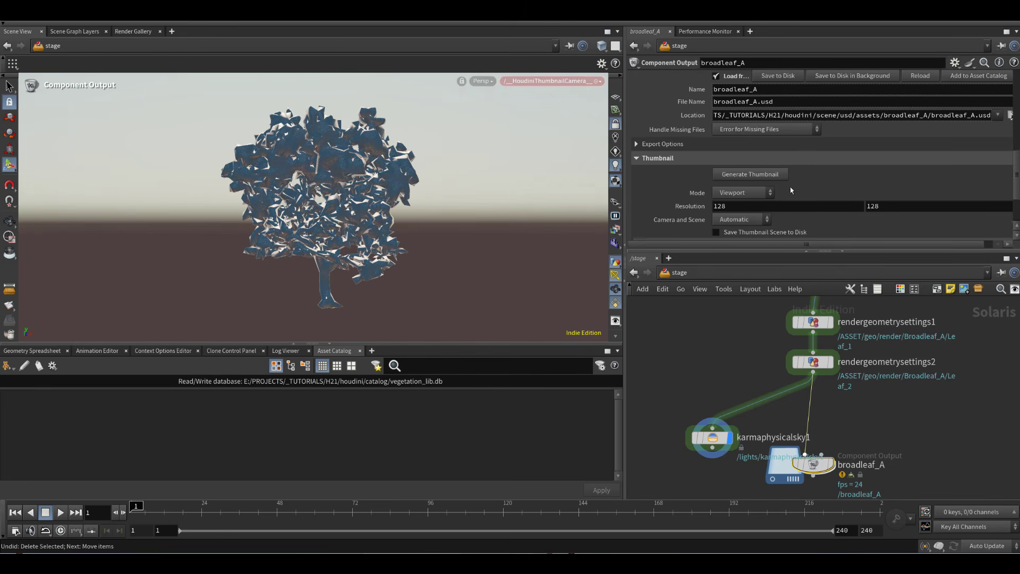
scroll(791, 184, down, 5)
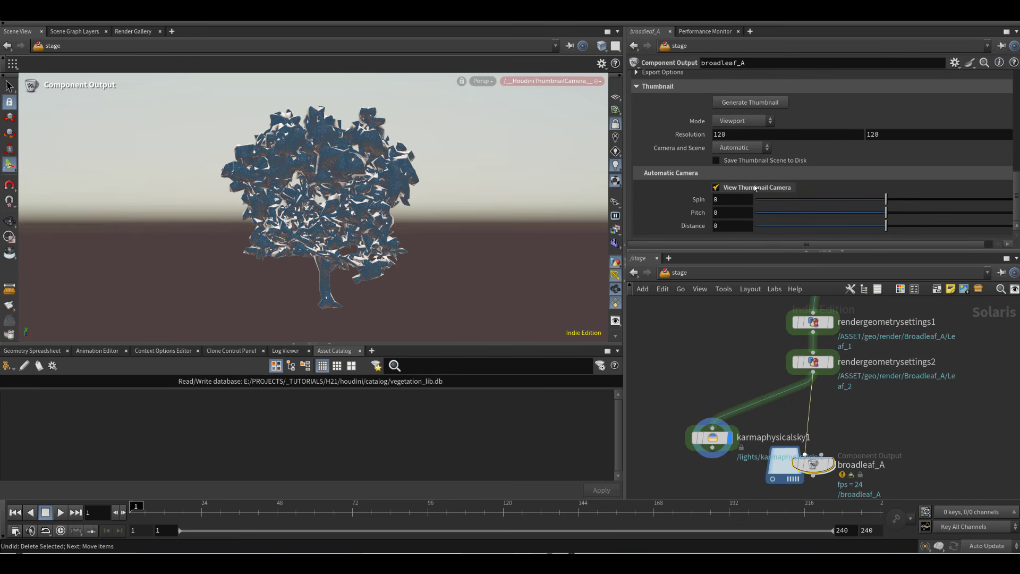
scroll(720, 186, up, 7)
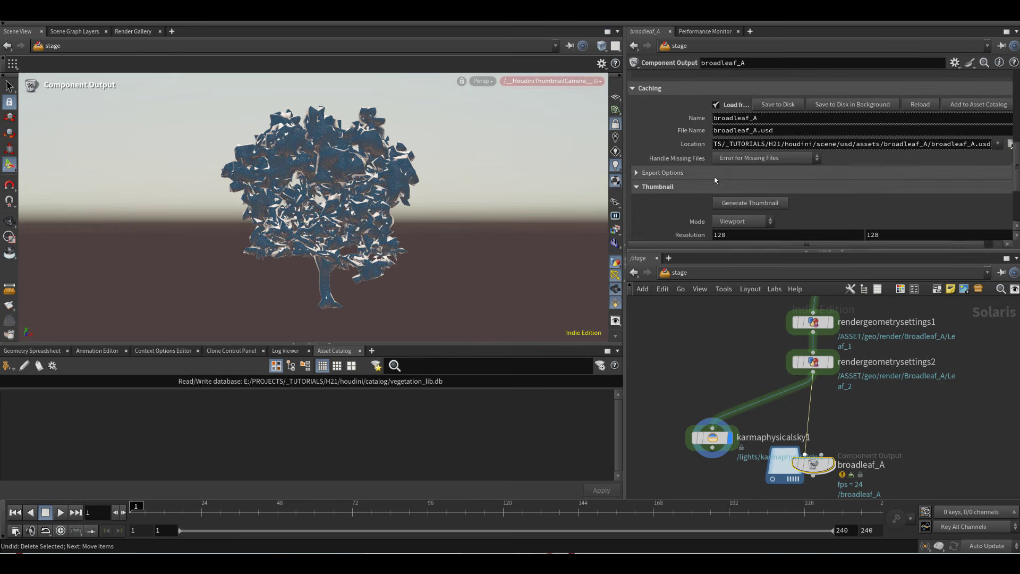
scroll(717, 191, down, 3)
Step: Set the thumbnail Mode to Houdini GL and switch the viewport renderer to Karma XPU
click(739, 180)
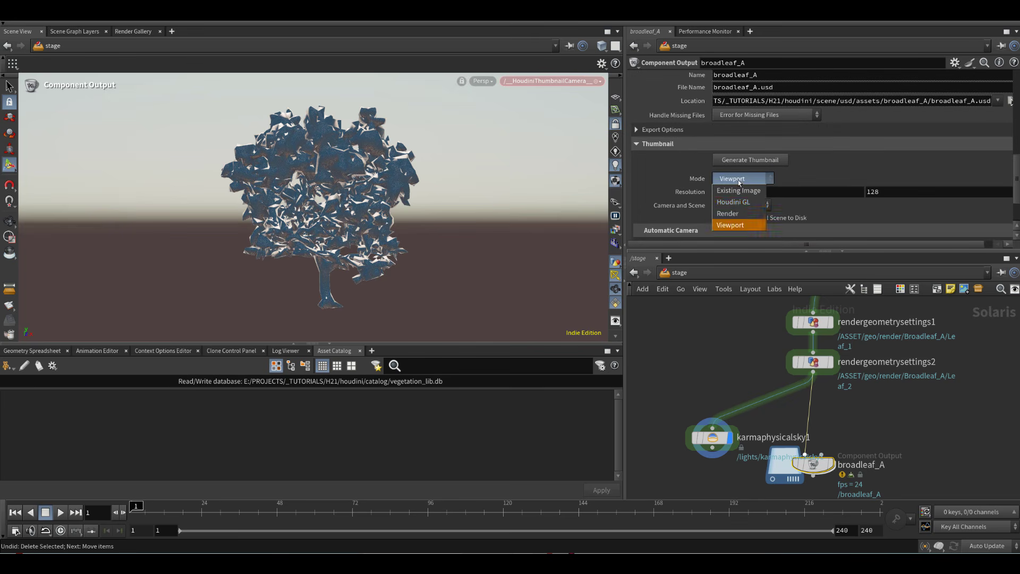
click(736, 202)
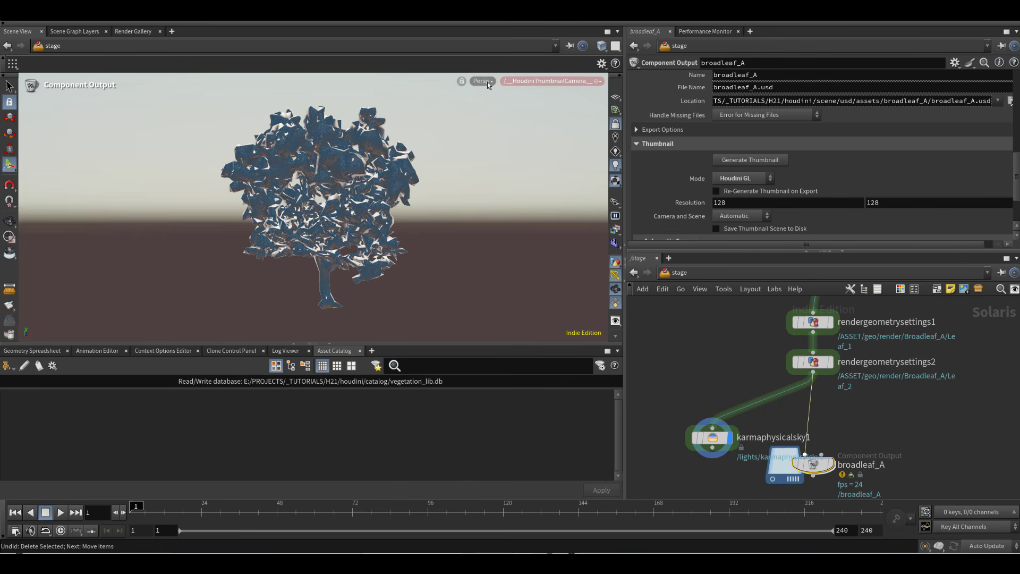
click(487, 82)
click(508, 145)
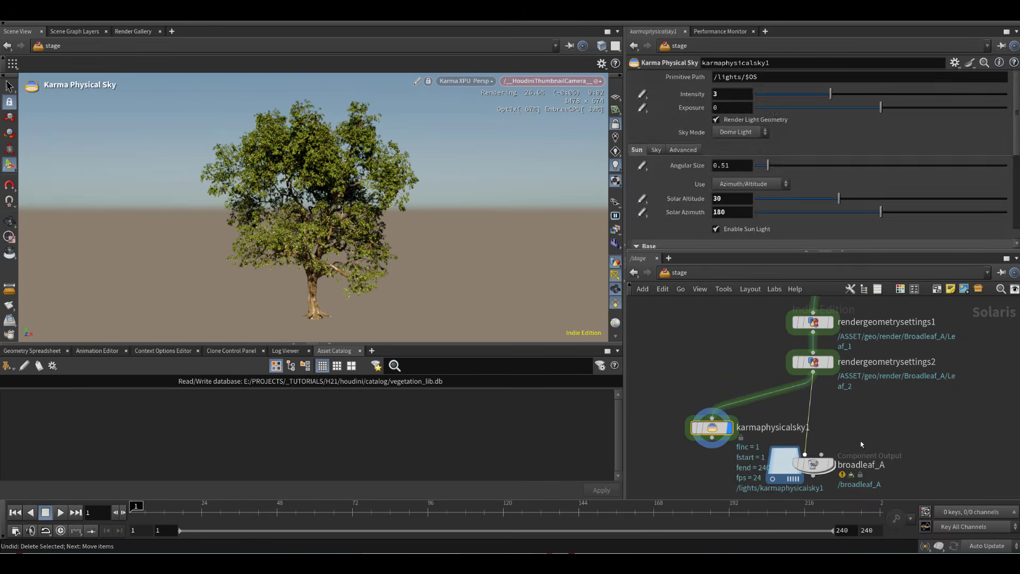
Step: Generate the thumbnail for the broadleaf_A component output and add the component to the asset catalog
click(813, 465)
scroll(783, 186, down, 2)
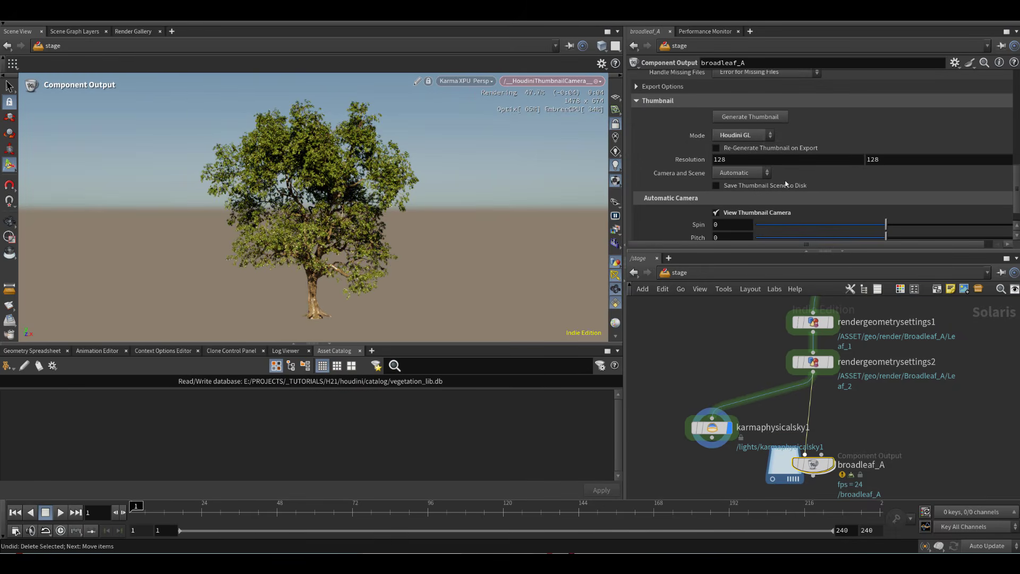
click(754, 118)
scroll(872, 177, up, 3)
click(973, 120)
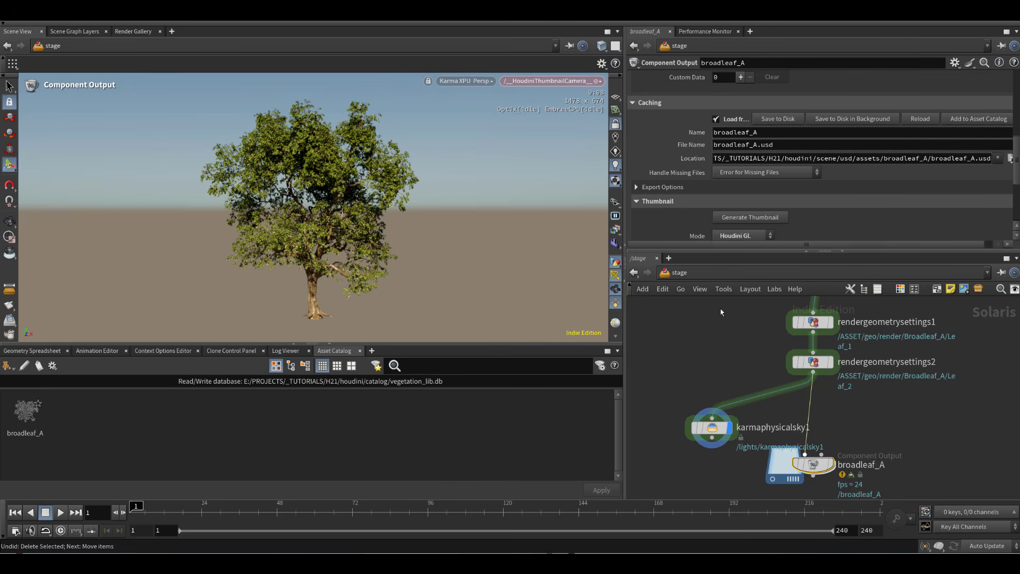
Step: Set broadleaf_A's thumbnail Mode to Render
scroll(747, 229, down, 1)
click(747, 207)
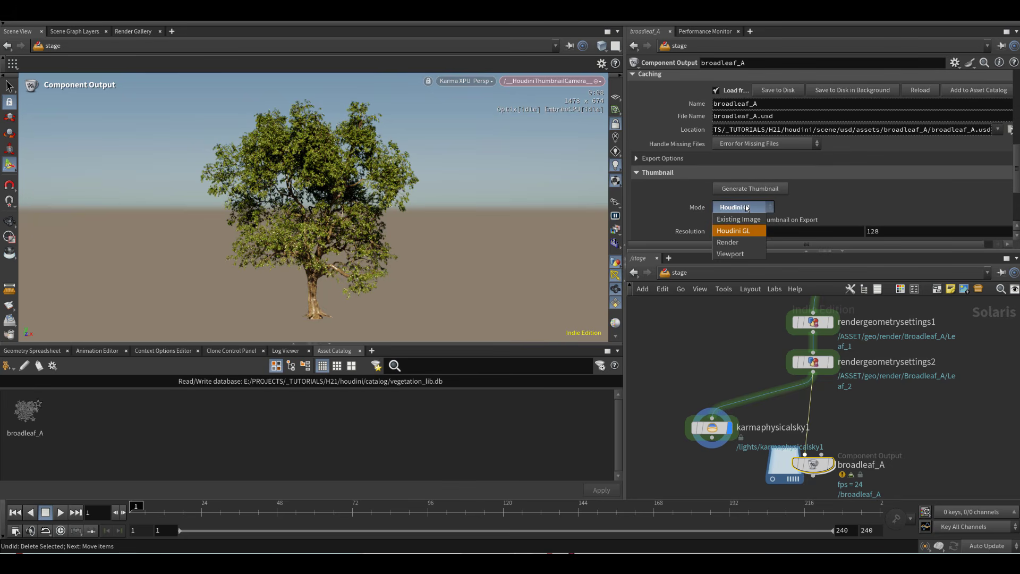
click(745, 243)
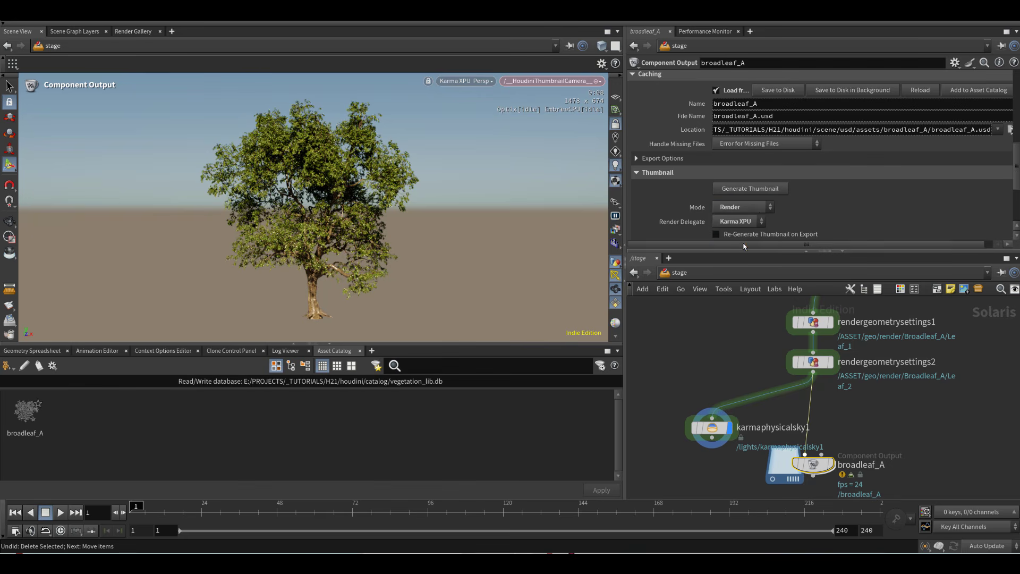
scroll(772, 205, down, 1)
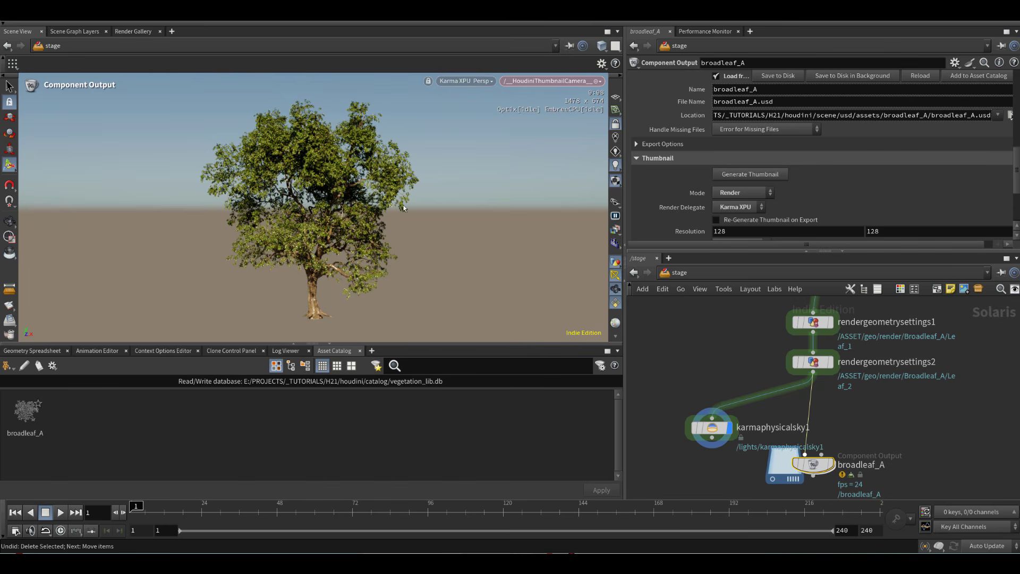
click(474, 81)
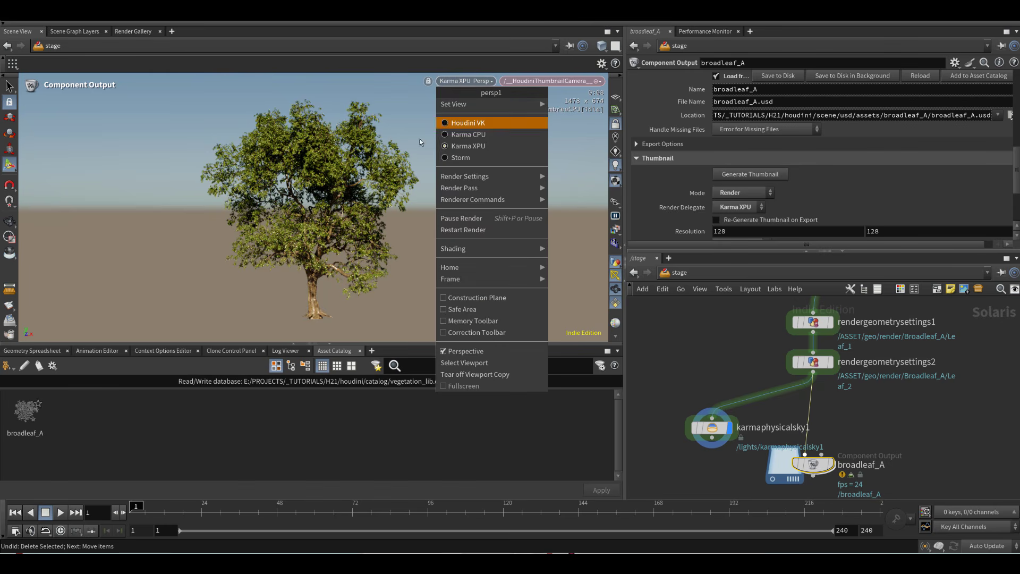
click(763, 209)
click(781, 196)
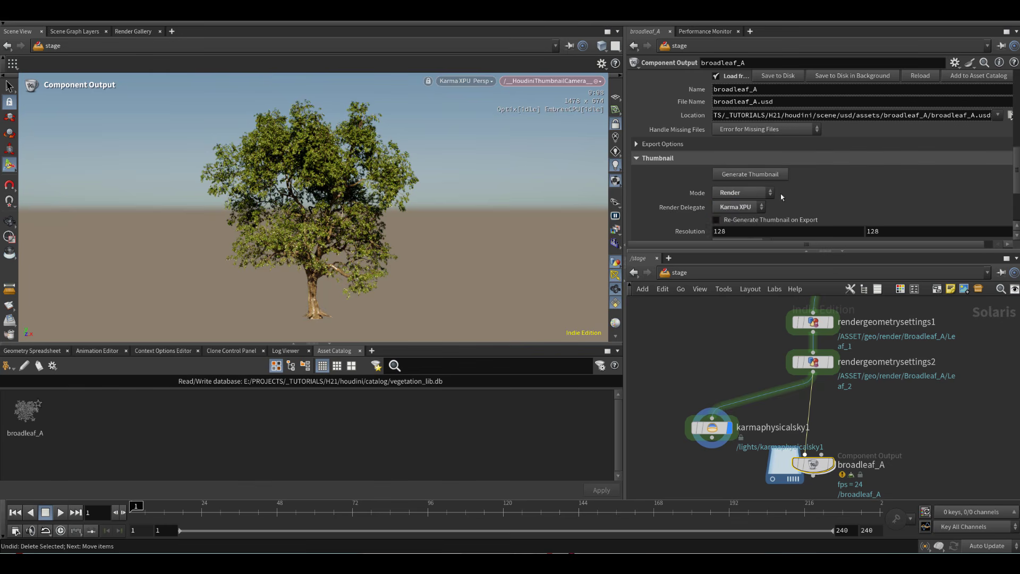
click(747, 193)
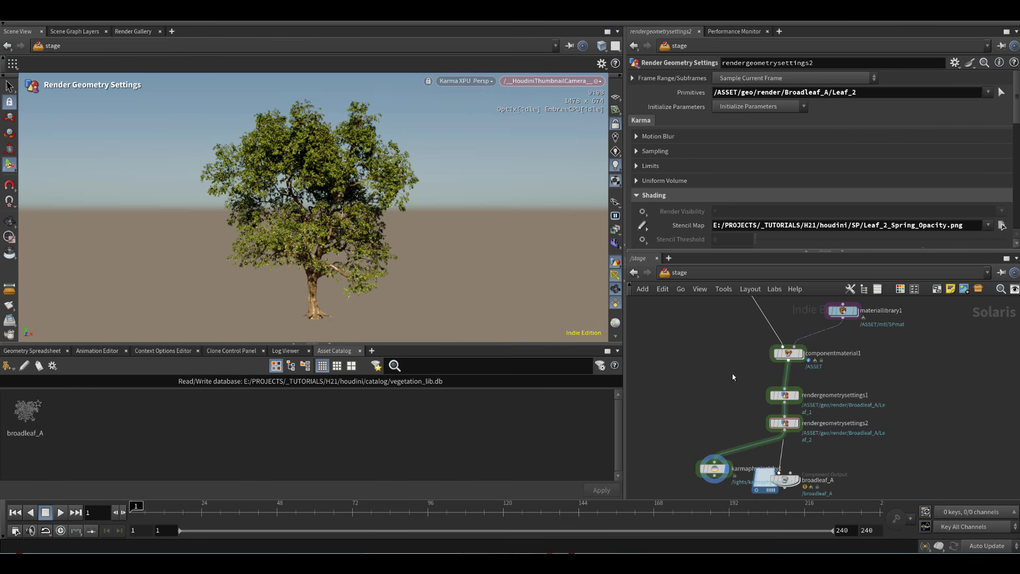
drag(718, 471, 713, 467)
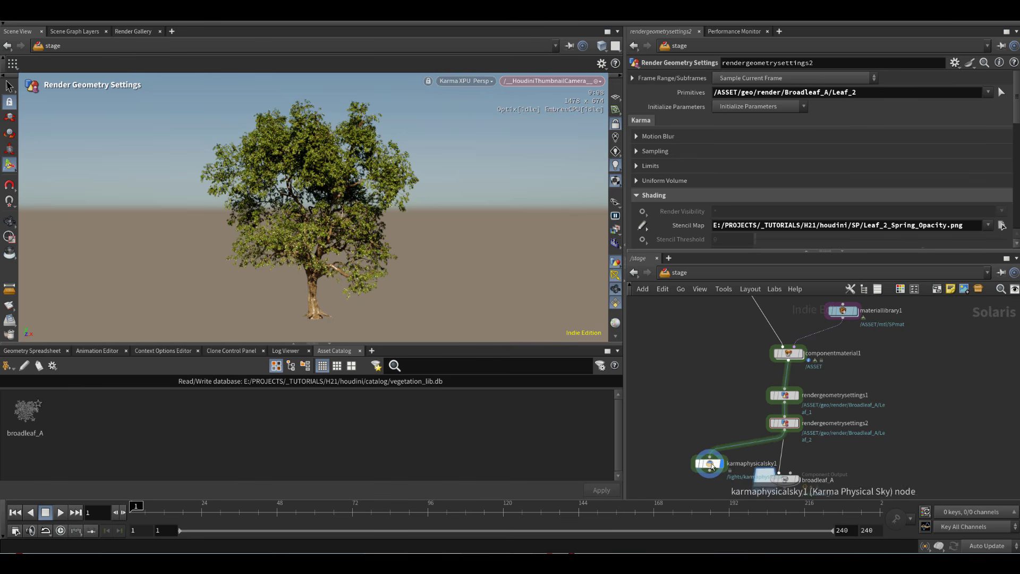
scroll(742, 408, down, 2)
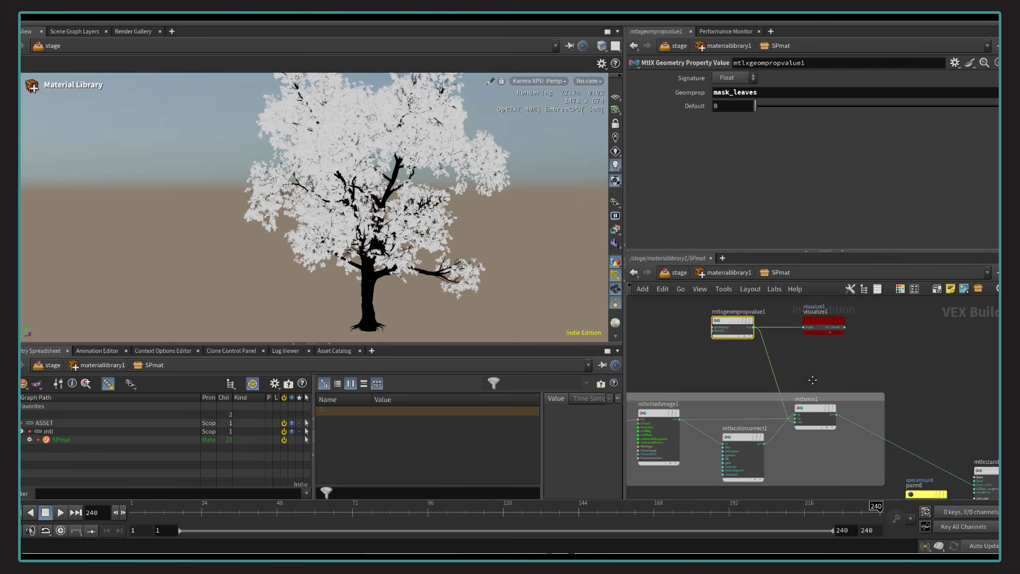
Step: Rename the mtlxgeompropvalue1 node in SPmat to MASK_LEAVES and color the node purple
scroll(740, 320, up, 2)
double_click(736, 319)
text(MASK_LEAVES)
key(Return)
key(c)
click(977, 492)
scroll(796, 365, down, 4)
scroll(795, 362, up, 1)
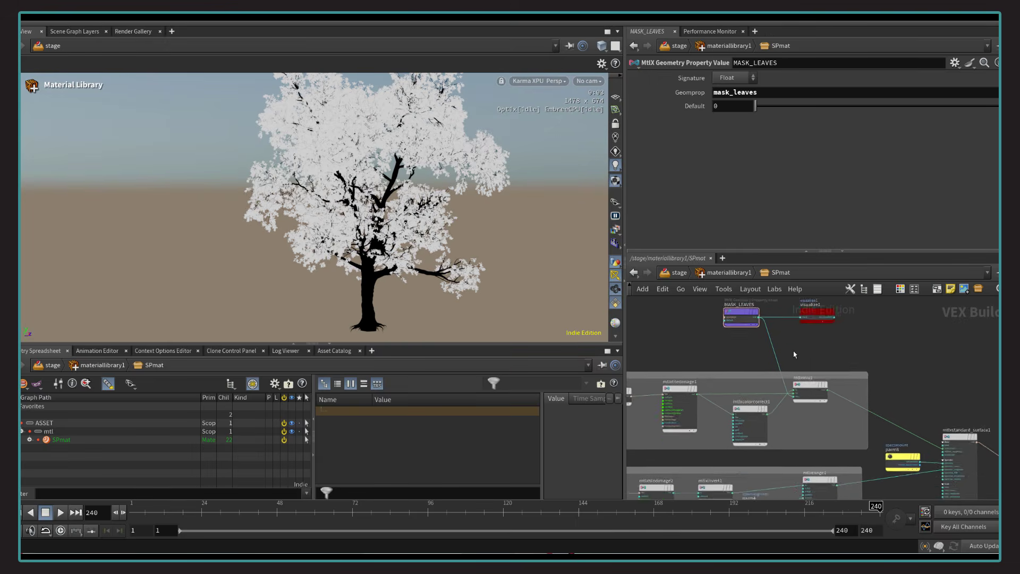
Step: Paste a second MtlX Color Correct node feeding mtlxmix1 and set its Saturation to .3
key(ctrl+v)
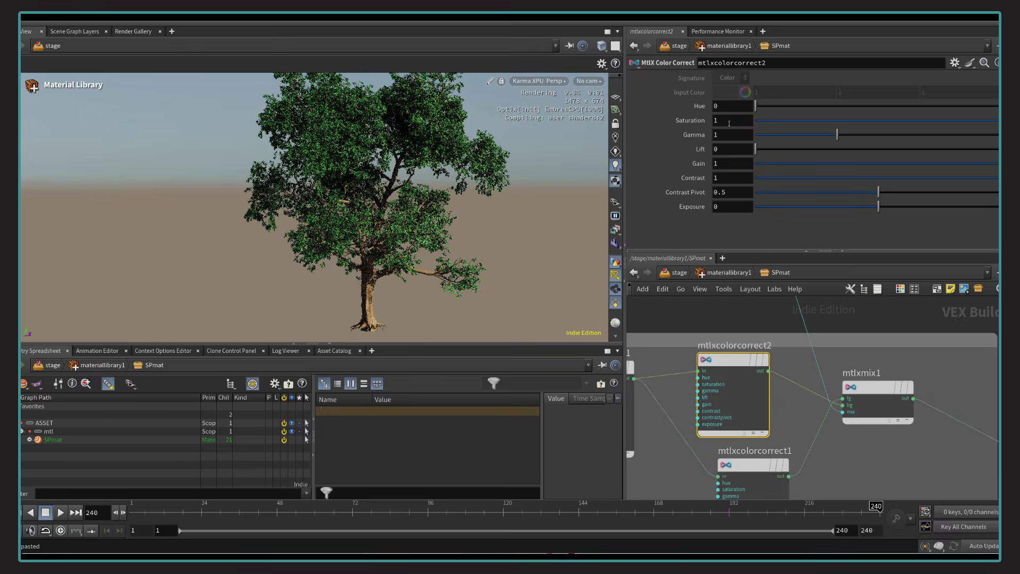
double_click(729, 121)
text(.3)
key(Return)
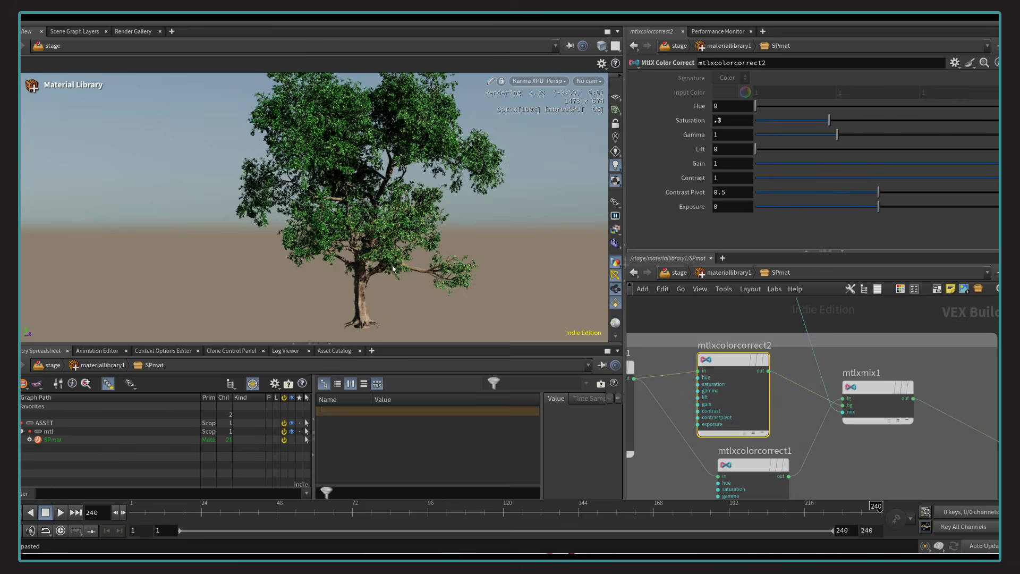
Step: Inspect mtlxcolorcorrect1's color settings and examine the tree's shading from another angle in the viewport
click(753, 465)
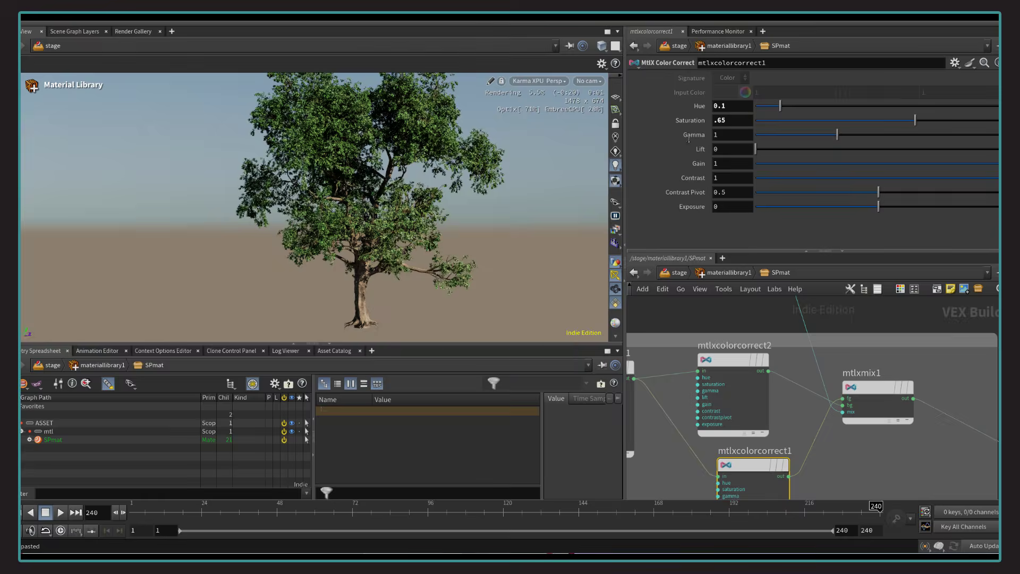
alt+drag(426, 231, 491, 216)
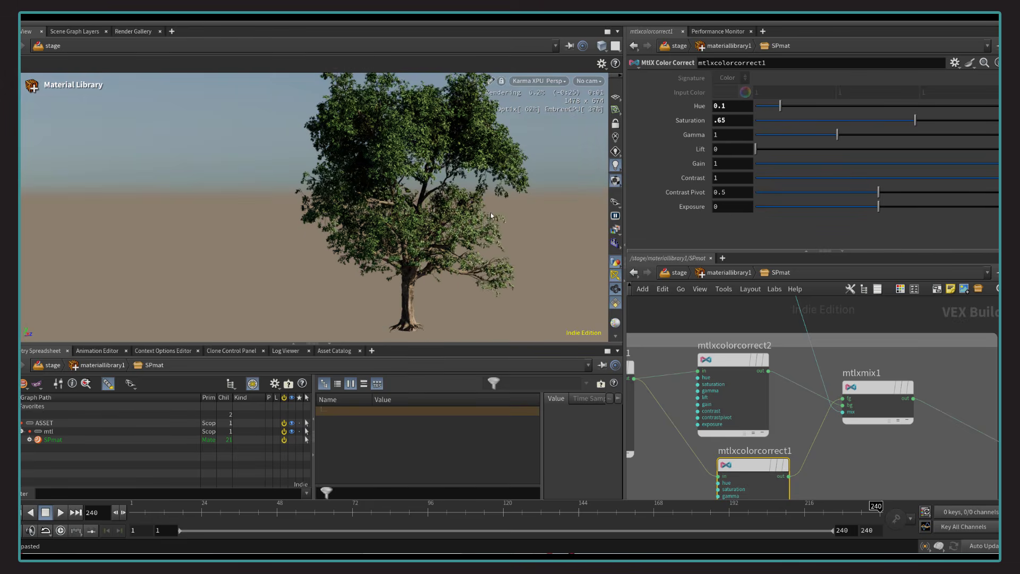
scroll(511, 210, up, 5)
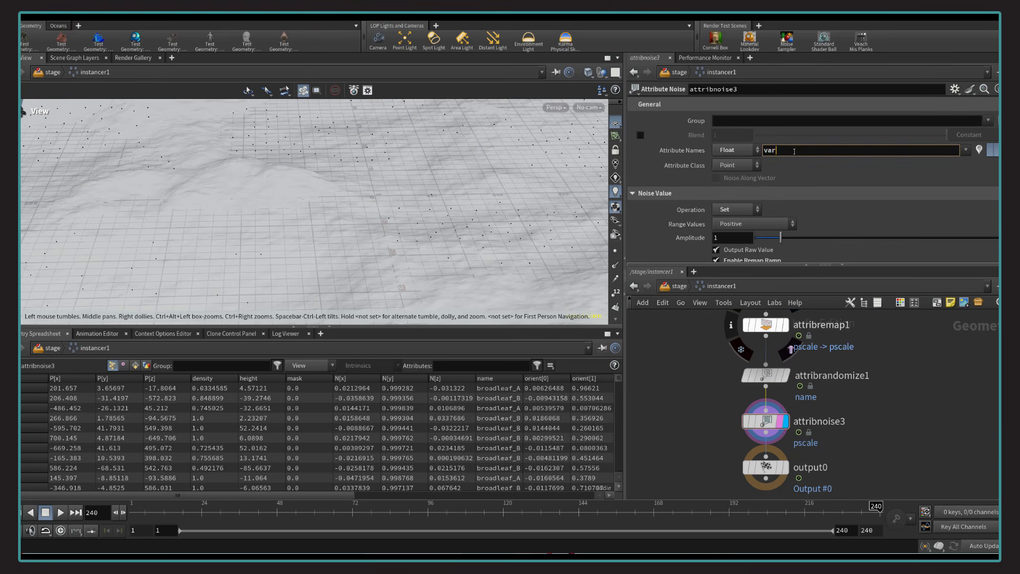
Step: Set attribnoise3's variation attribute type to Vector, with noise Element Size 90 and Offset 36.72
click(735, 151)
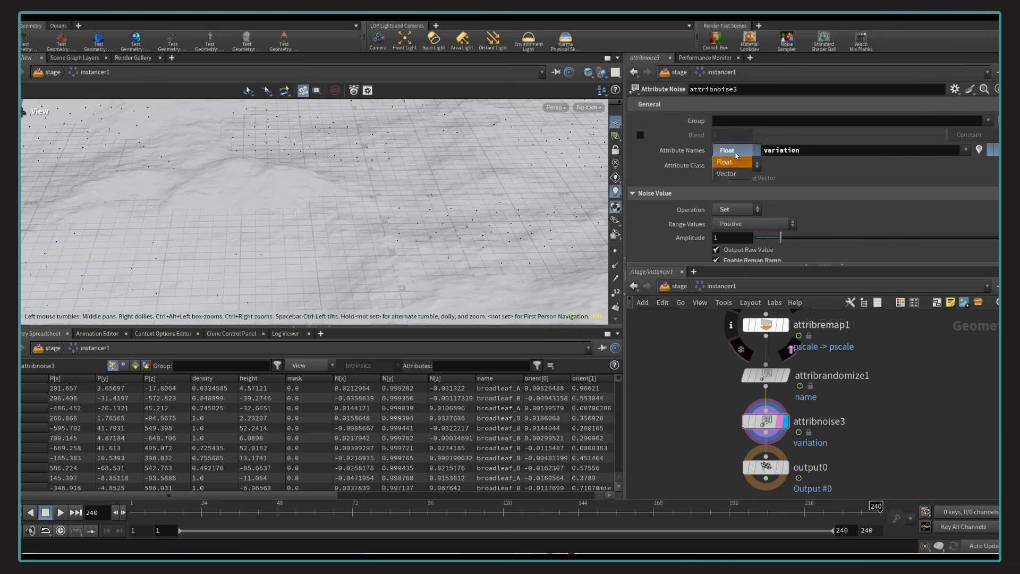
click(727, 173)
scroll(854, 200, down, 10)
drag(757, 182, 928, 183)
double_click(736, 168)
text(90)
key(Return)
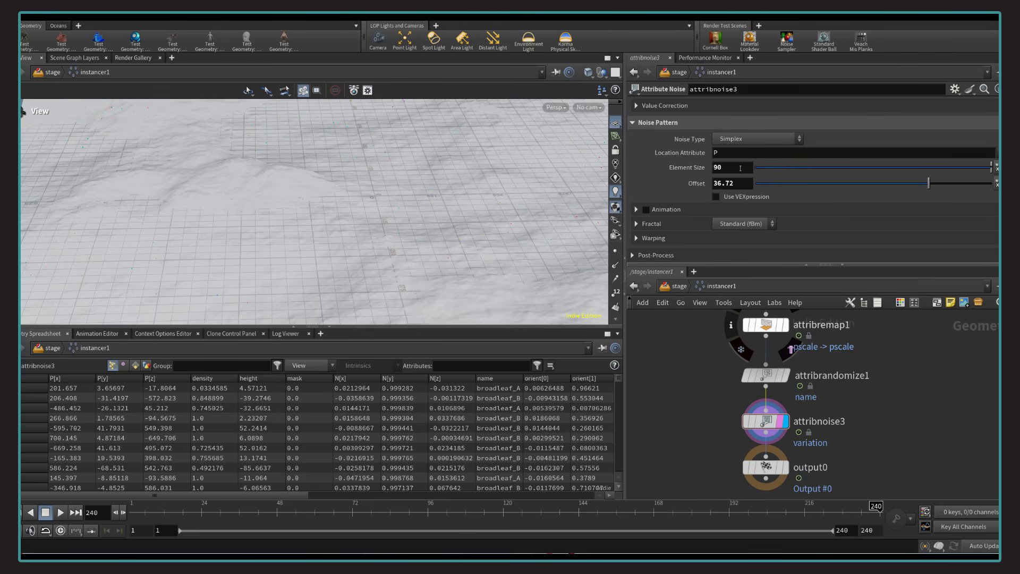
Step: Rename the attribute noise nodes attribnoise_variation_mtl, attribnoise_pscale and attribnoise_density according to the attribute each one drives
click(840, 421)
key(BackSpace)
text(_variation_mtl)
click(852, 403)
click(824, 404)
text(_pscale)
click(801, 374)
text(_de)
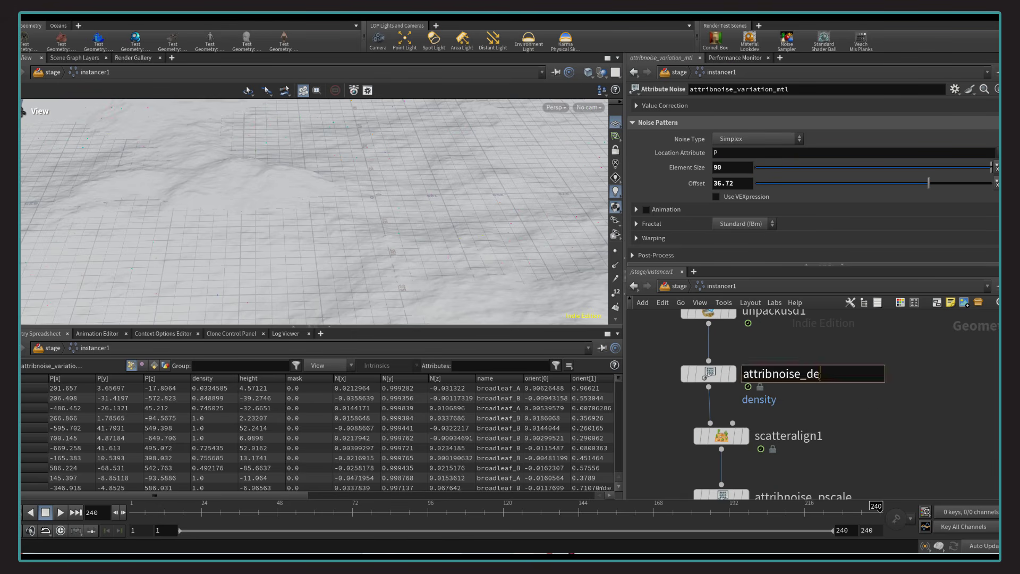
text(nsity)
Step: Return to the stage network and examine the broadleaf_A component branch around materiallibrary1
click(708, 338)
middle_drag(797, 467, 851, 319)
click(770, 442)
key(c)
click(770, 396)
scroll(836, 428, down, 4)
click(774, 440)
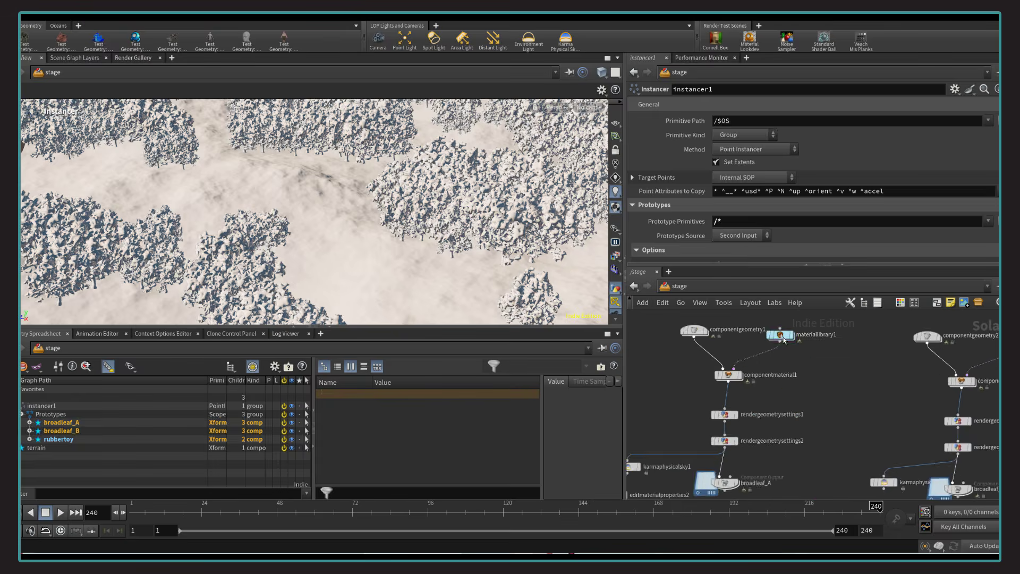
click(809, 391)
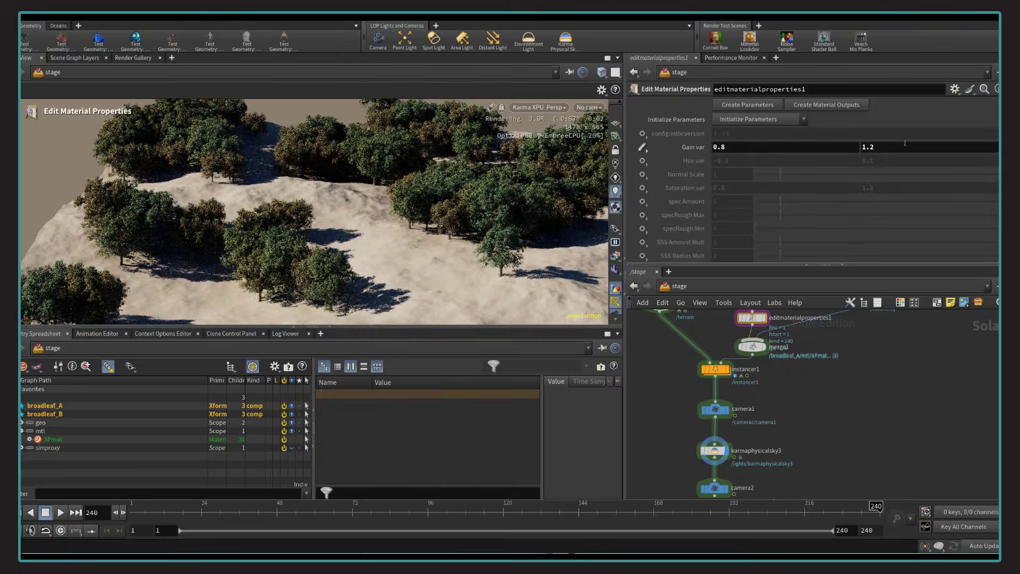
Step: In editmaterialproperties1, set Hue var to -0.15 and 0.2, then enable Saturation var and set its upper value to 2
click(909, 160)
text(0.1)
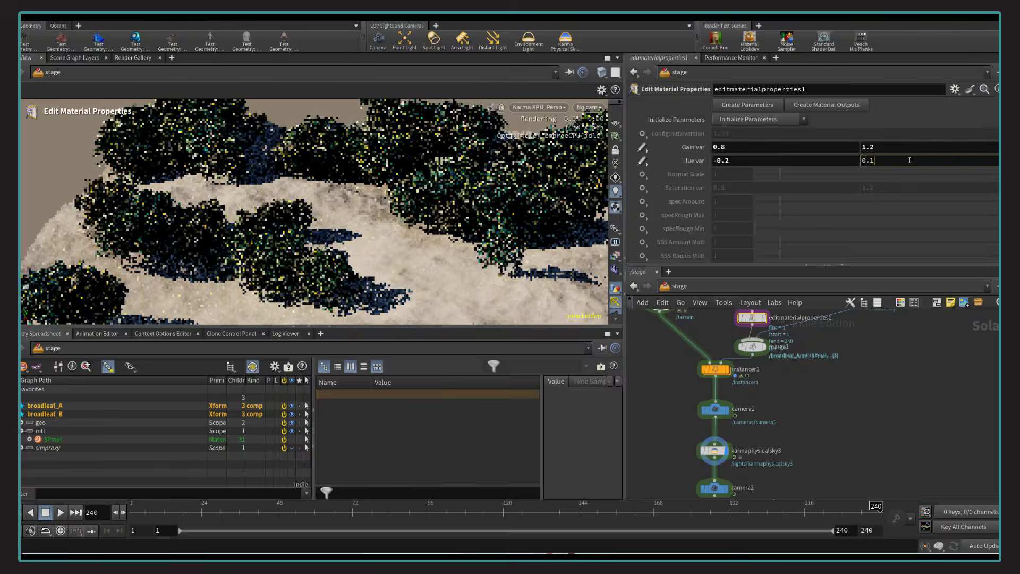
key(BackSpace)
text(2)
click(756, 160)
key(BackSpace)
text(15)
click(642, 188)
click(878, 188)
text(2)
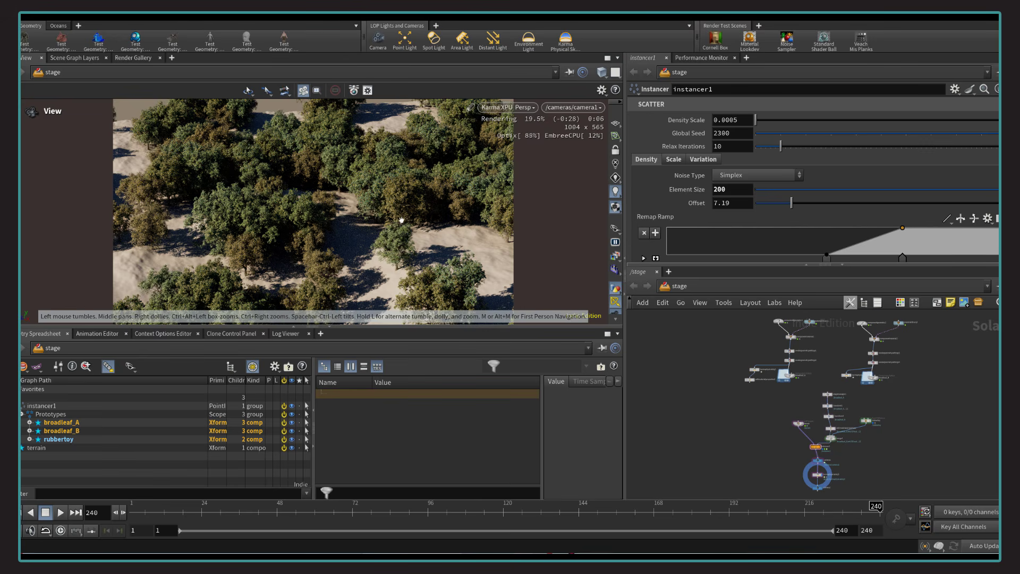
Step: Select the node feeding the instancer in the stage network and set its parameter value to .5
scroll(831, 414, up, 5)
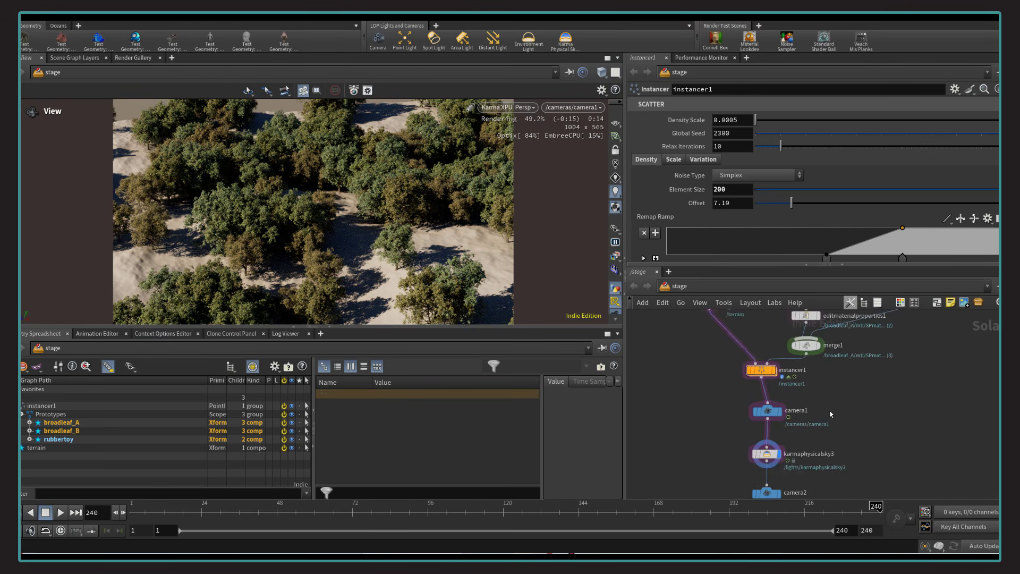
scroll(862, 352, down, 2)
middle_drag(861, 352, 836, 410)
scroll(829, 384, up, 4)
click(760, 384)
click(883, 244)
text(.5)
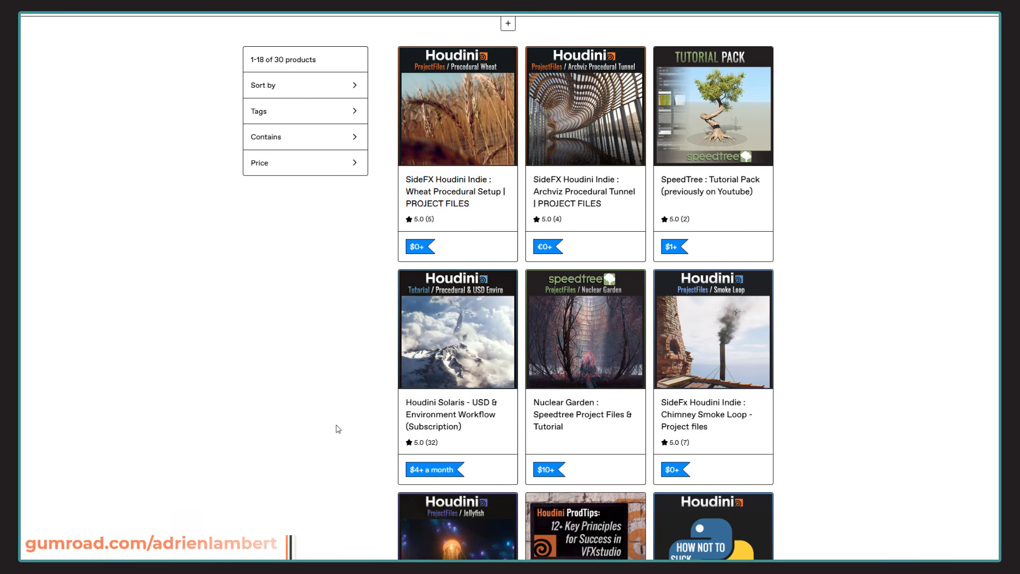
Step: Switch to the Gumroad store, open the Houdini Solaris - USD & Environment Workflow (Subscription) product, and review its tutorial list
click(474, 428)
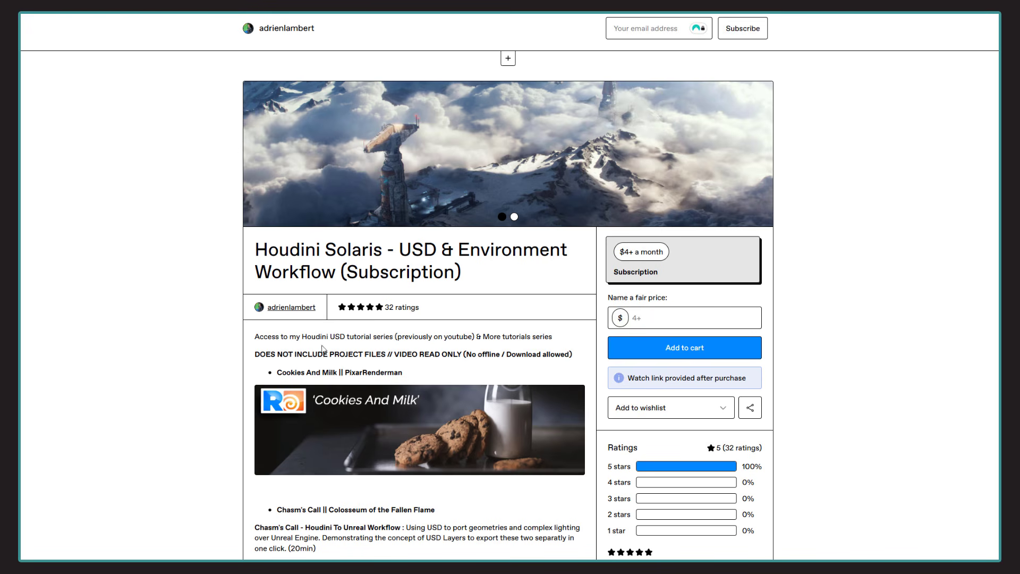
scroll(180, 350, down, 4)
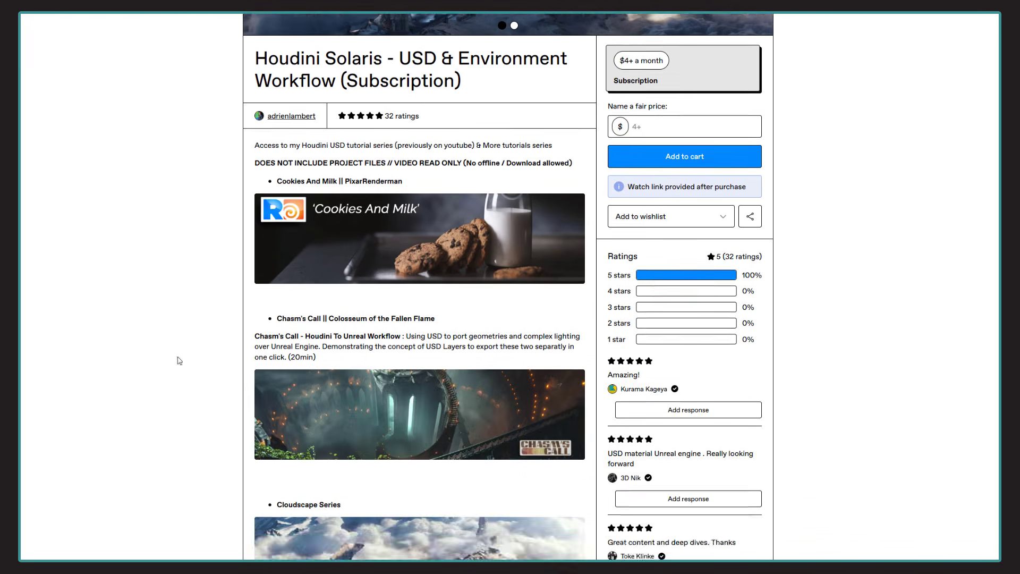
scroll(179, 360, down, 1)
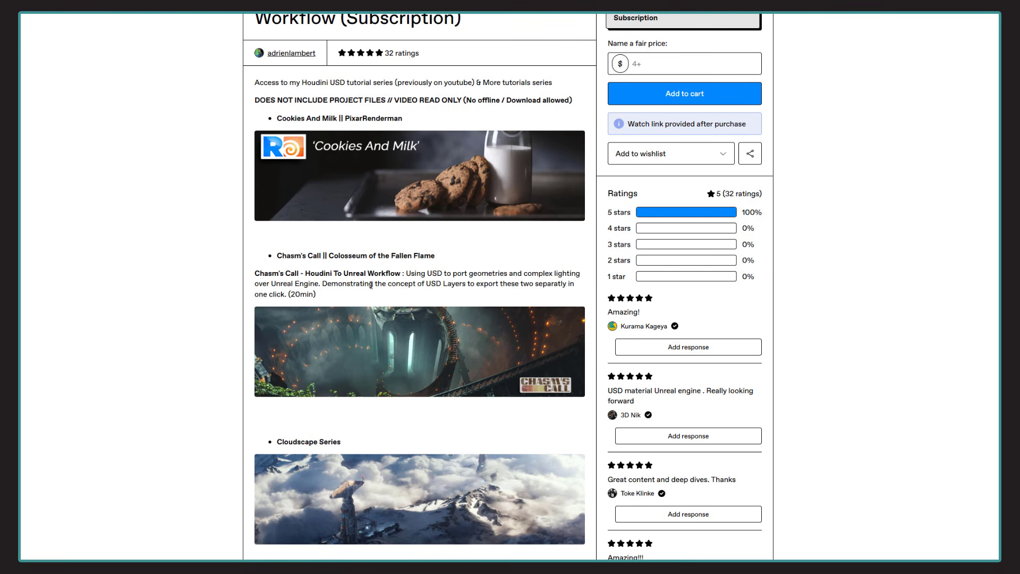
scroll(380, 318, up, 2)
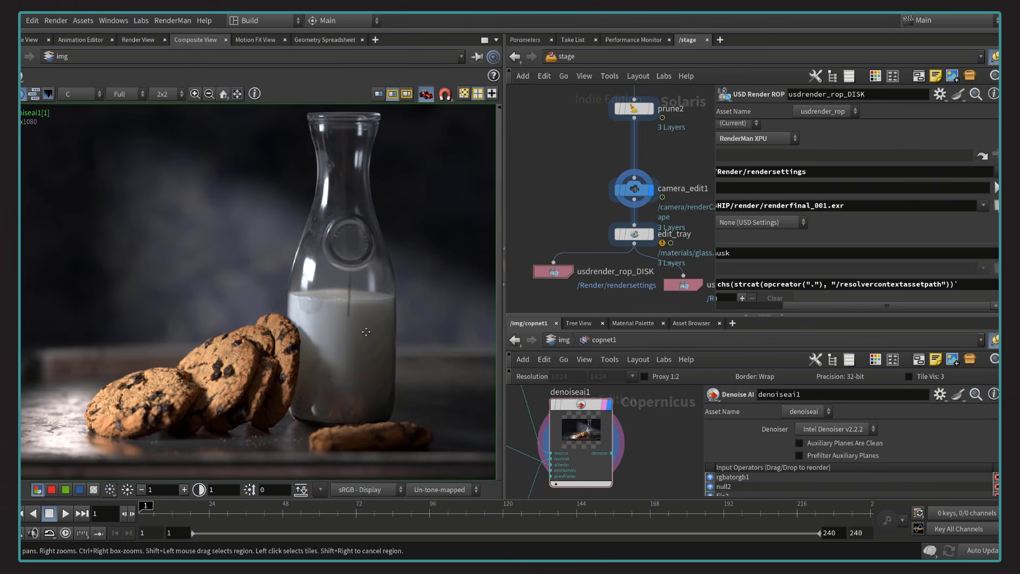
Step: In Houdini's copnet1 network, add a Null node connected to denoiseai1's output and rename it OUT
middle_drag(667, 451, 645, 429)
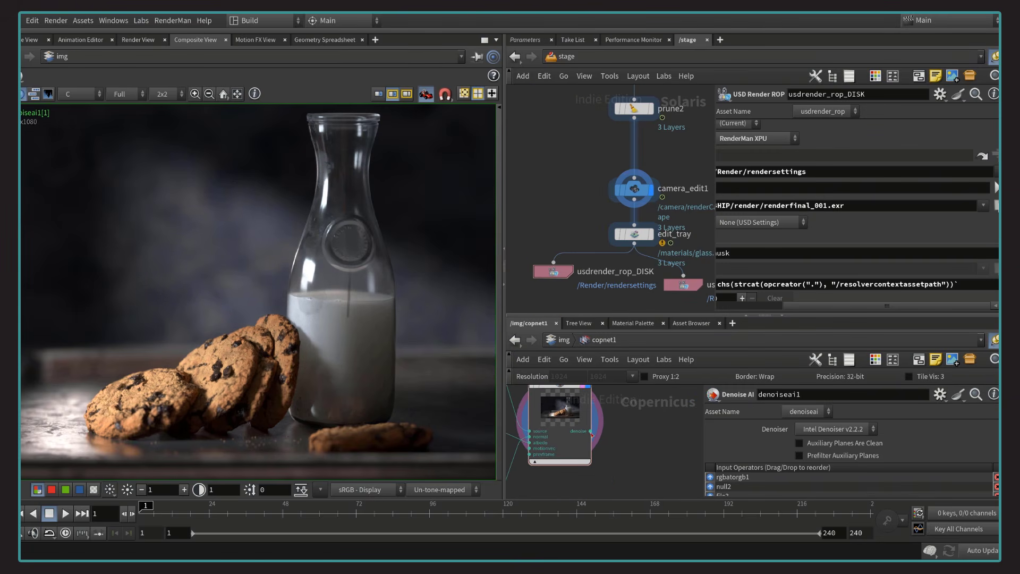
click(591, 431)
key(Tab)
text(null)
key(Return)
click(647, 434)
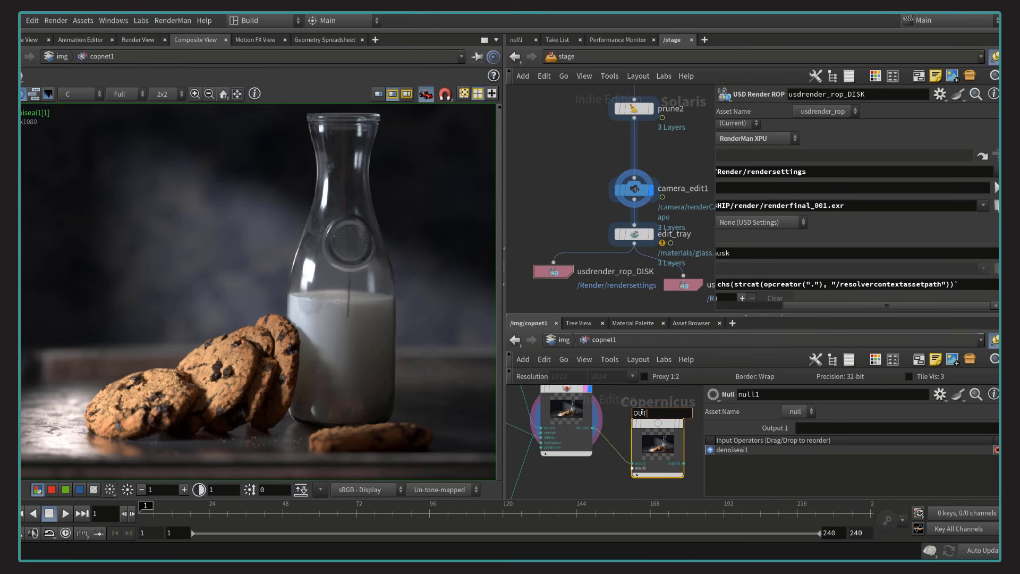
key(Tab)
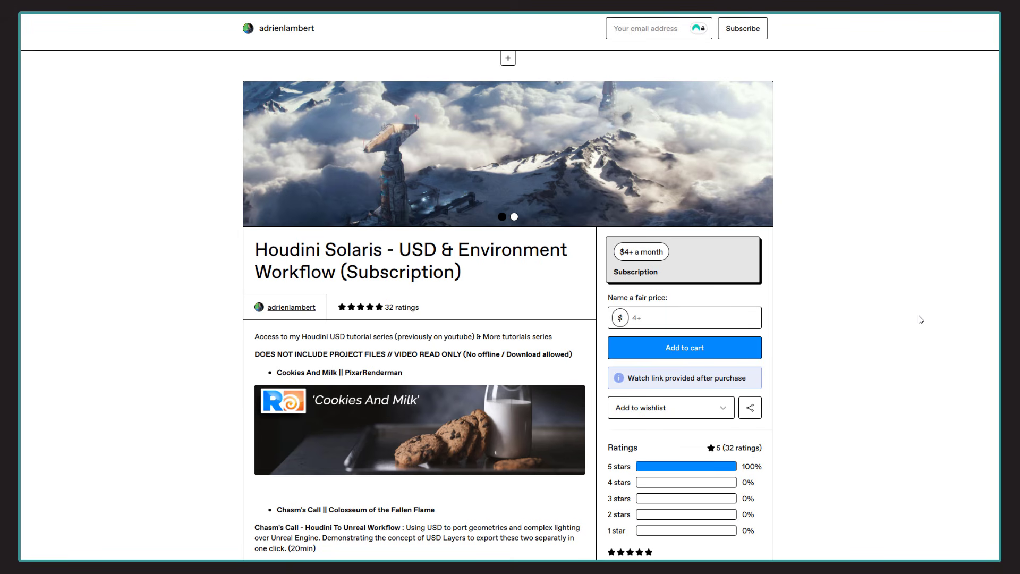